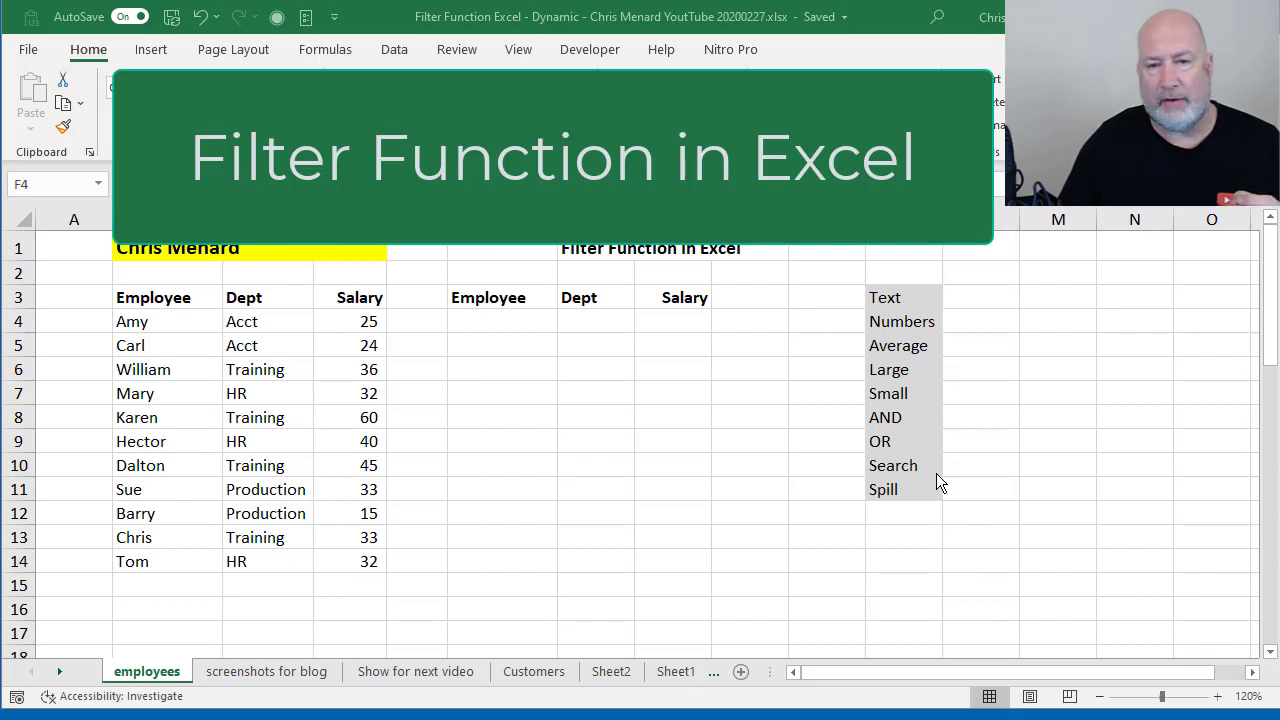
Enter =FILTER(B4:D14,C4:C14="hr") in cell F4 to extract the HR employees from the employee table.
click(906, 465)
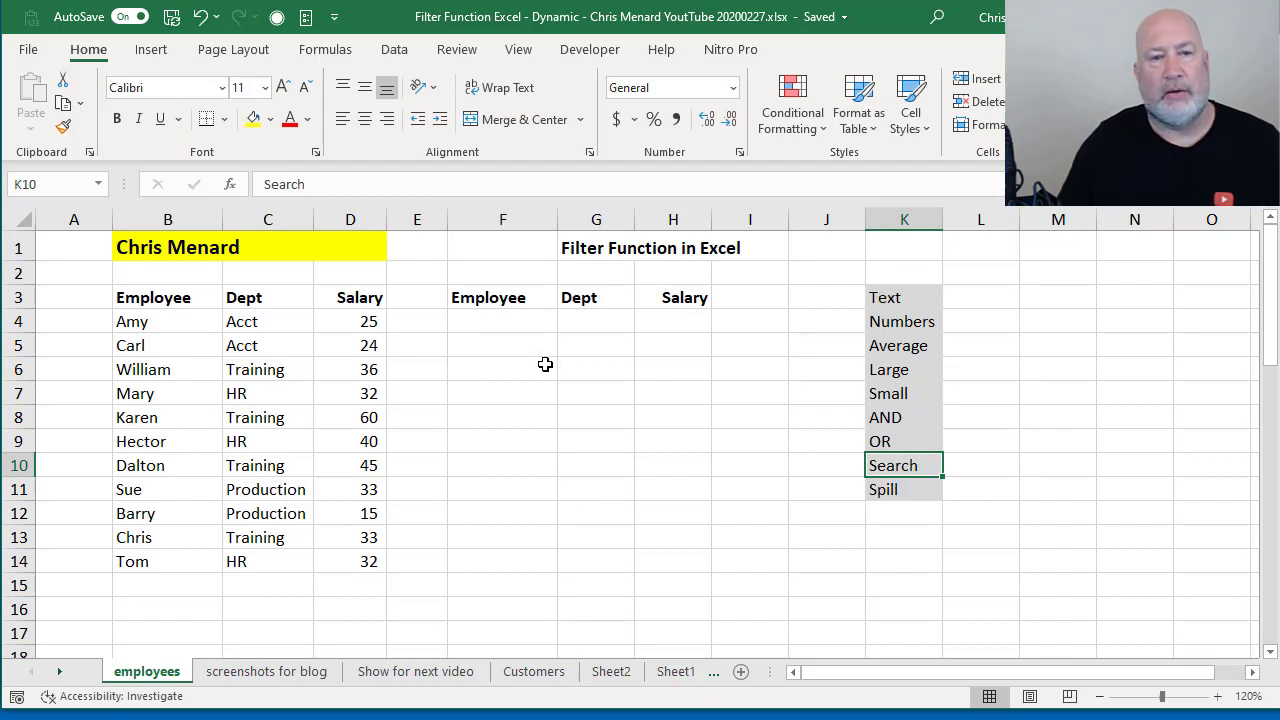
drag(522, 335, 522, 331)
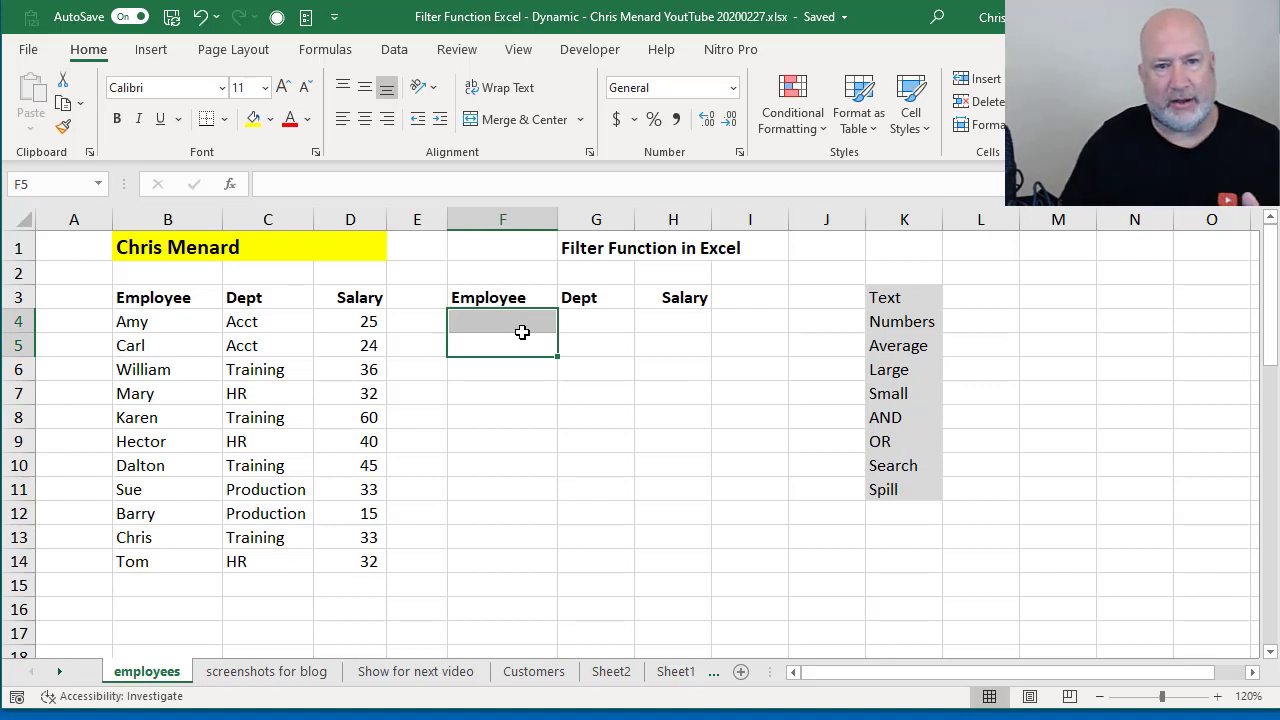
click(519, 322)
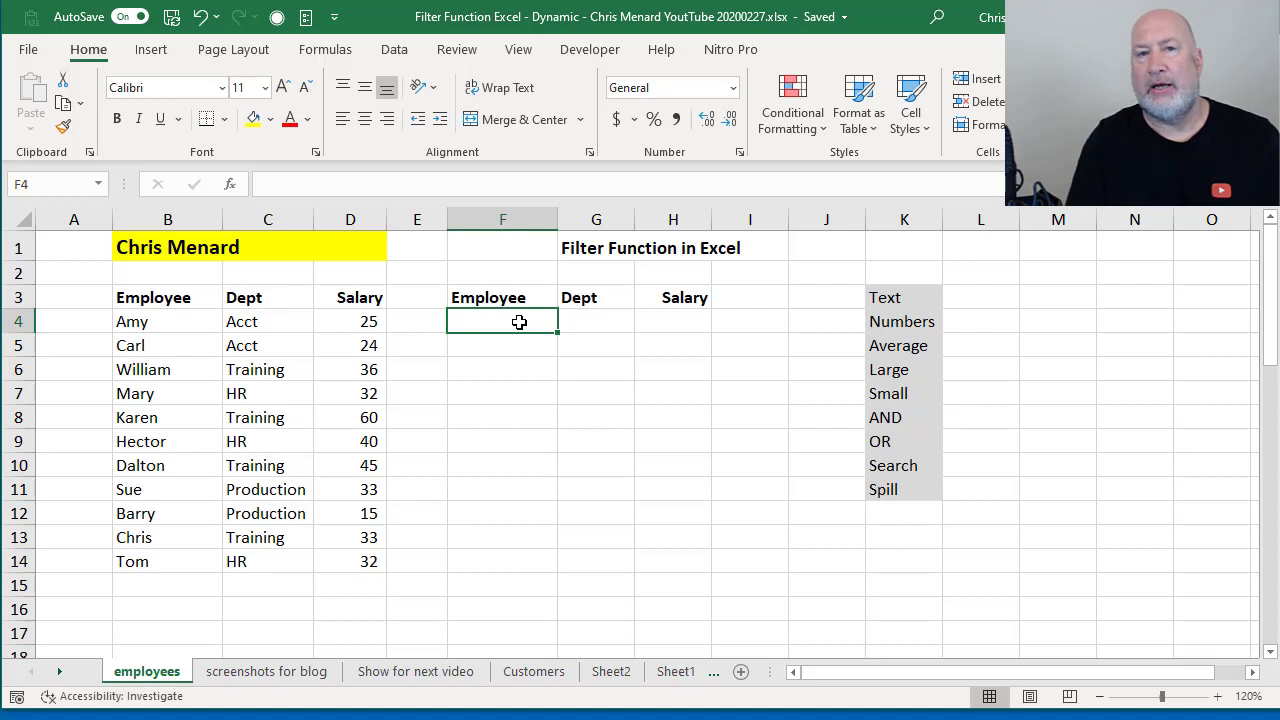
text(=filt)
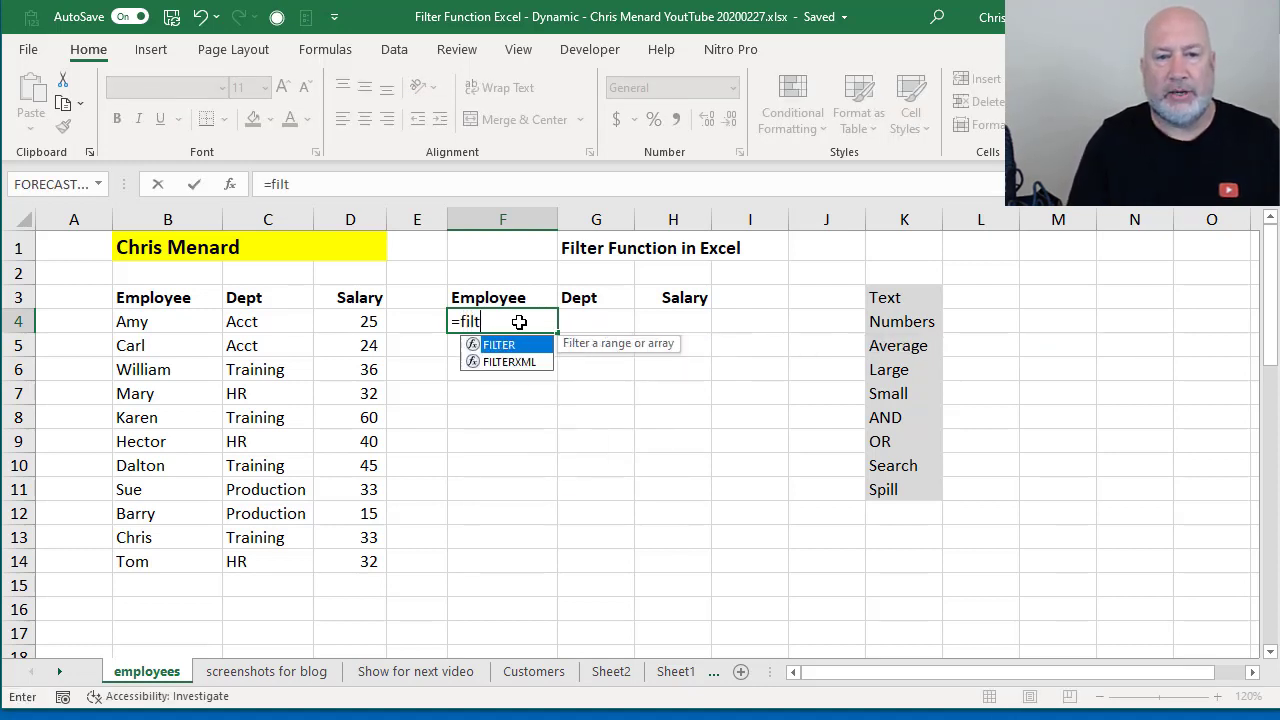
key(Tab)
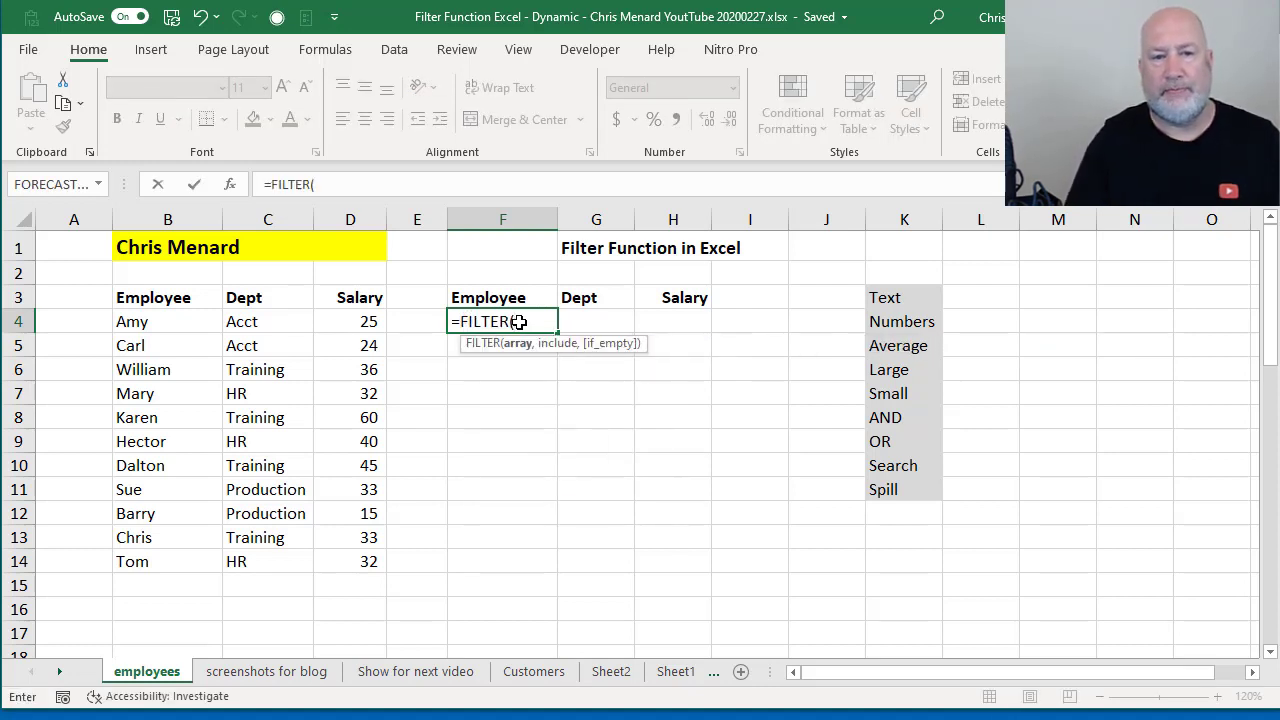
drag(166, 322, 338, 571)
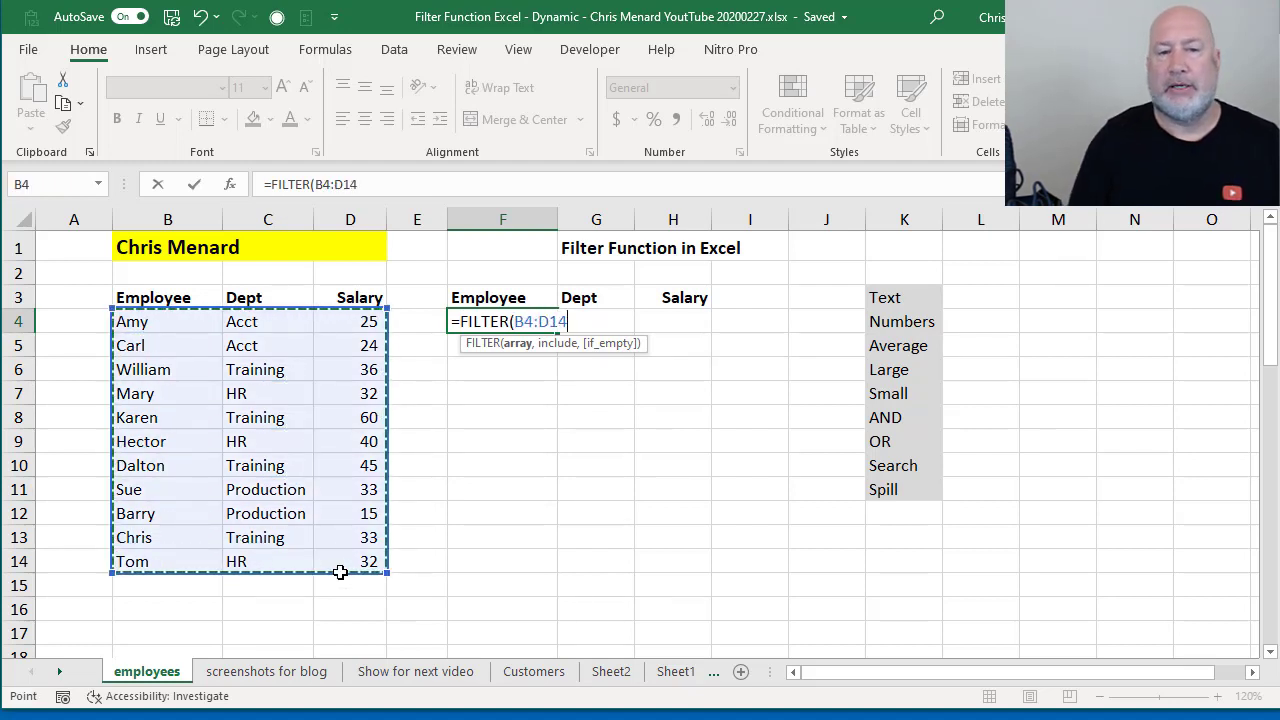
text(,)
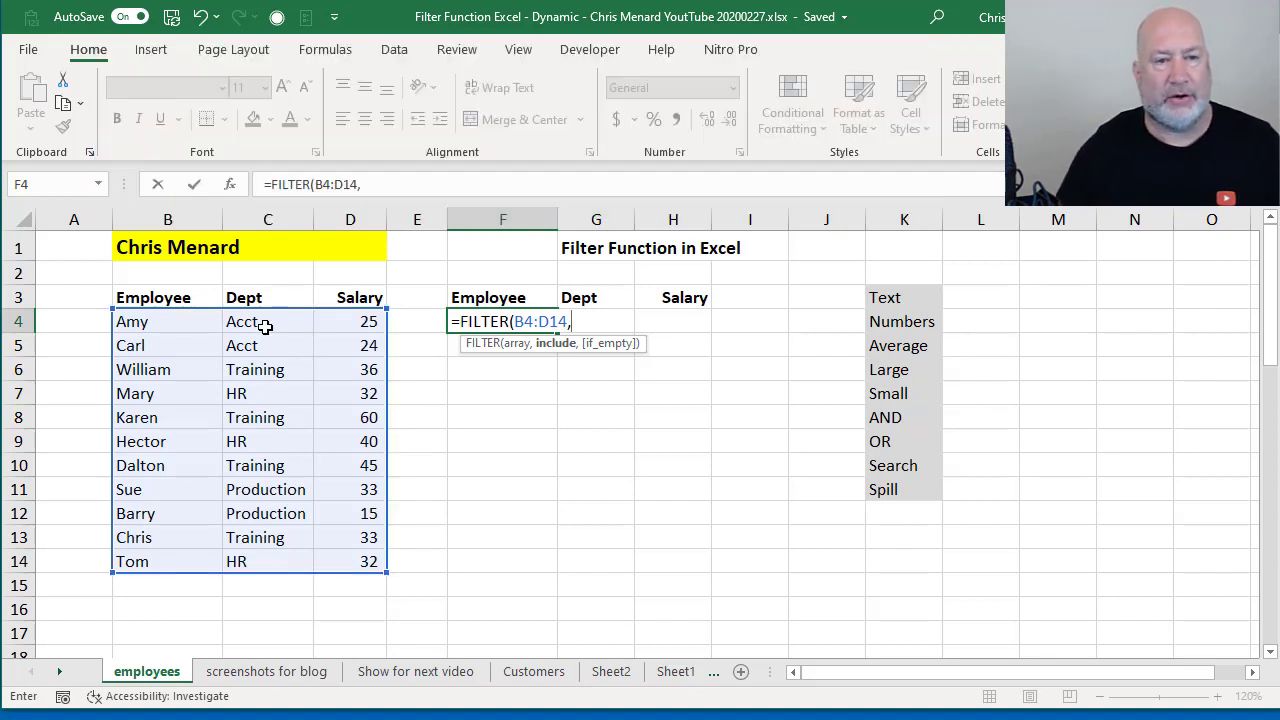
drag(265, 325, 282, 556)
text(=)
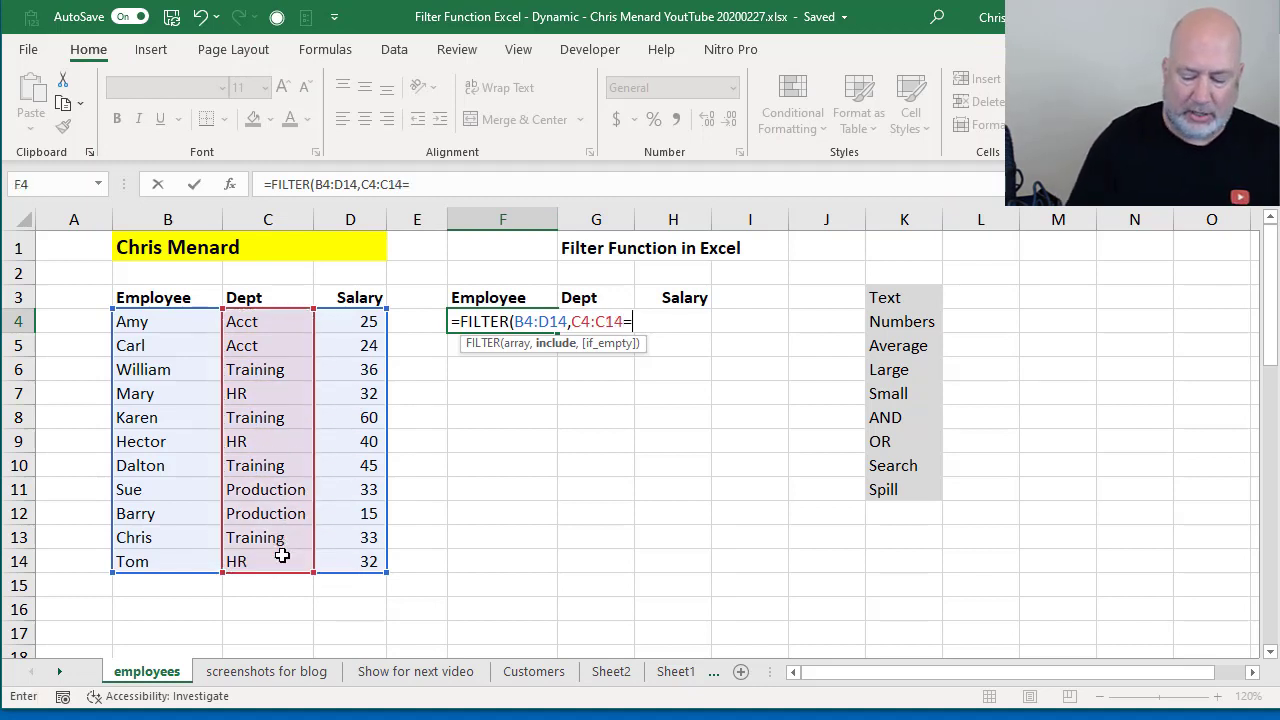
text("hr":)
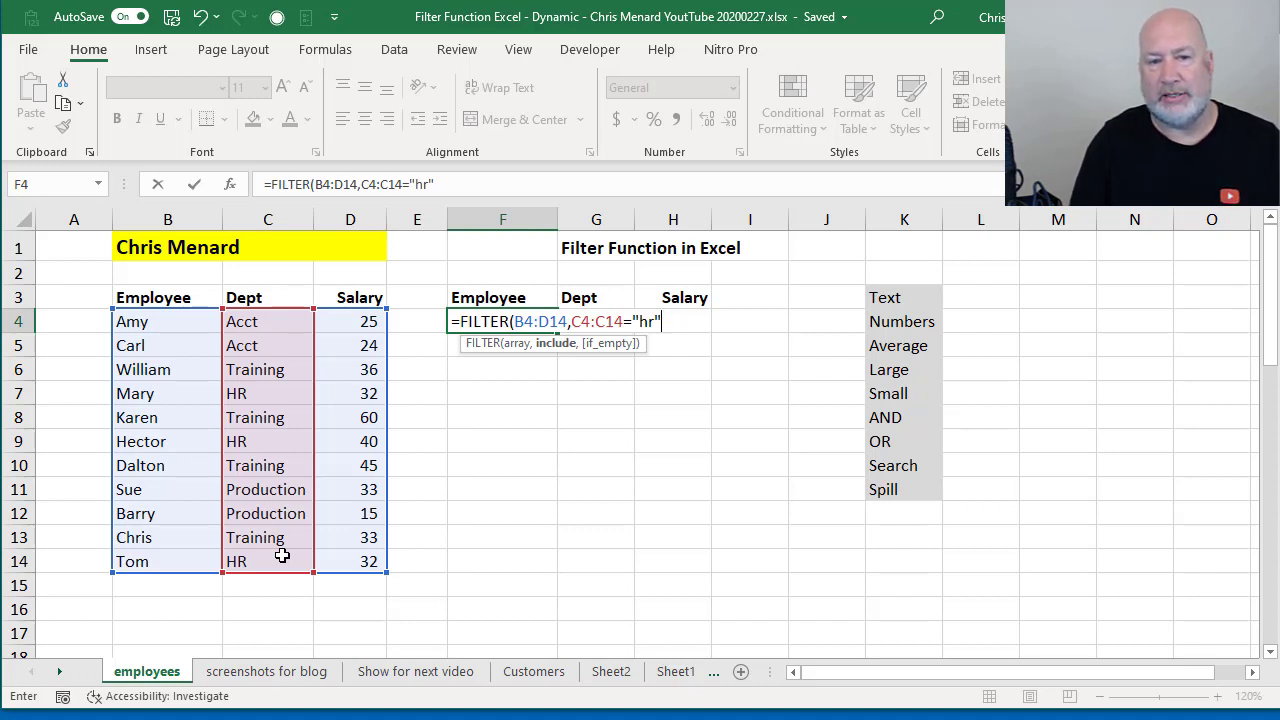
text(,)
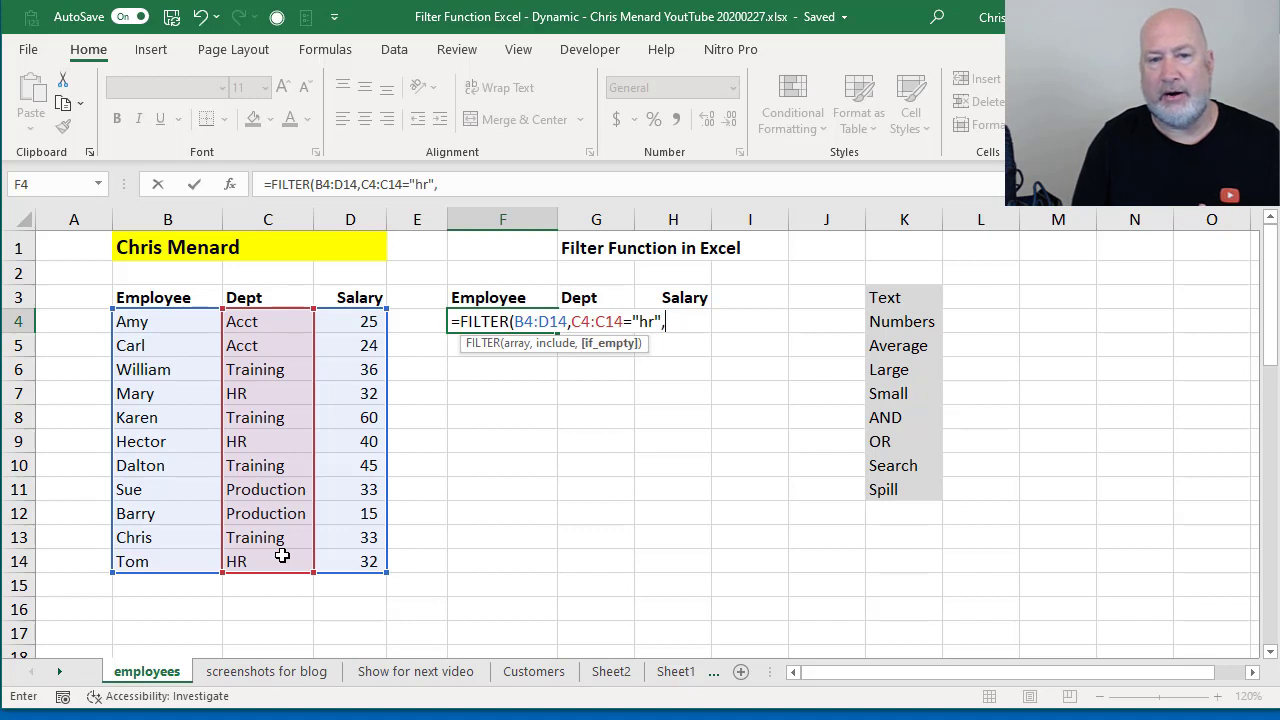
key(BackSpace)
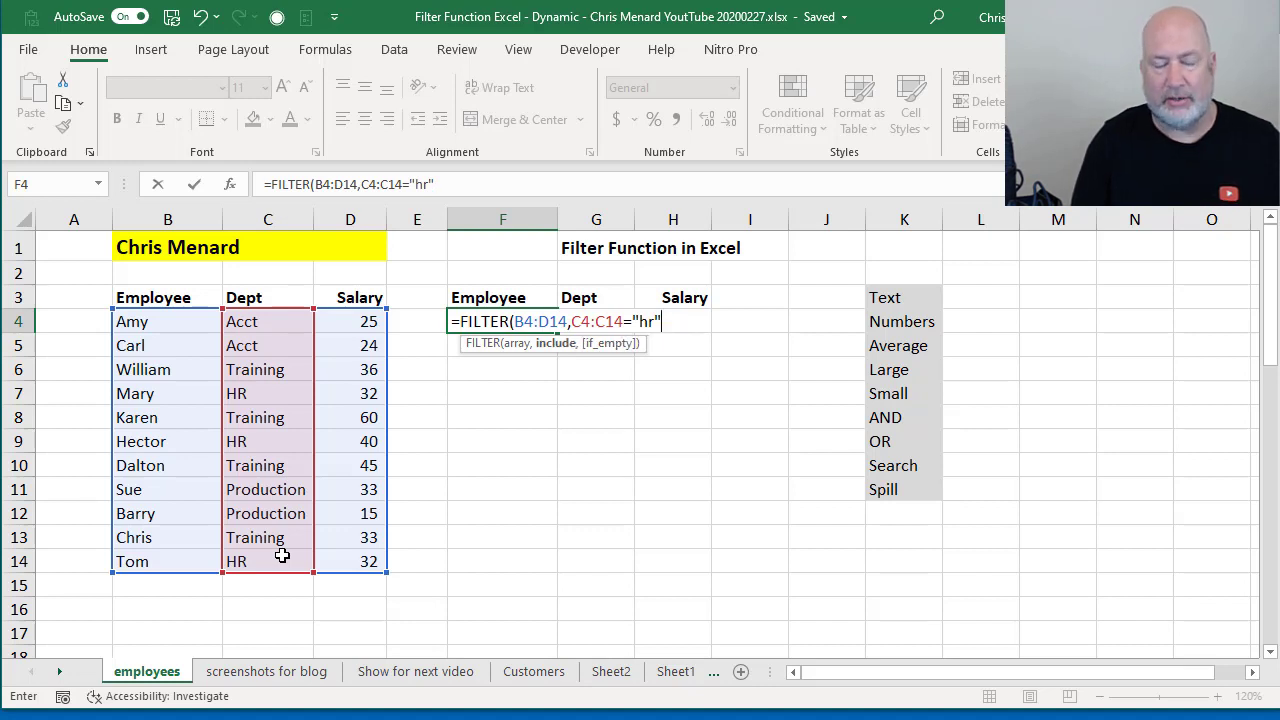
text())
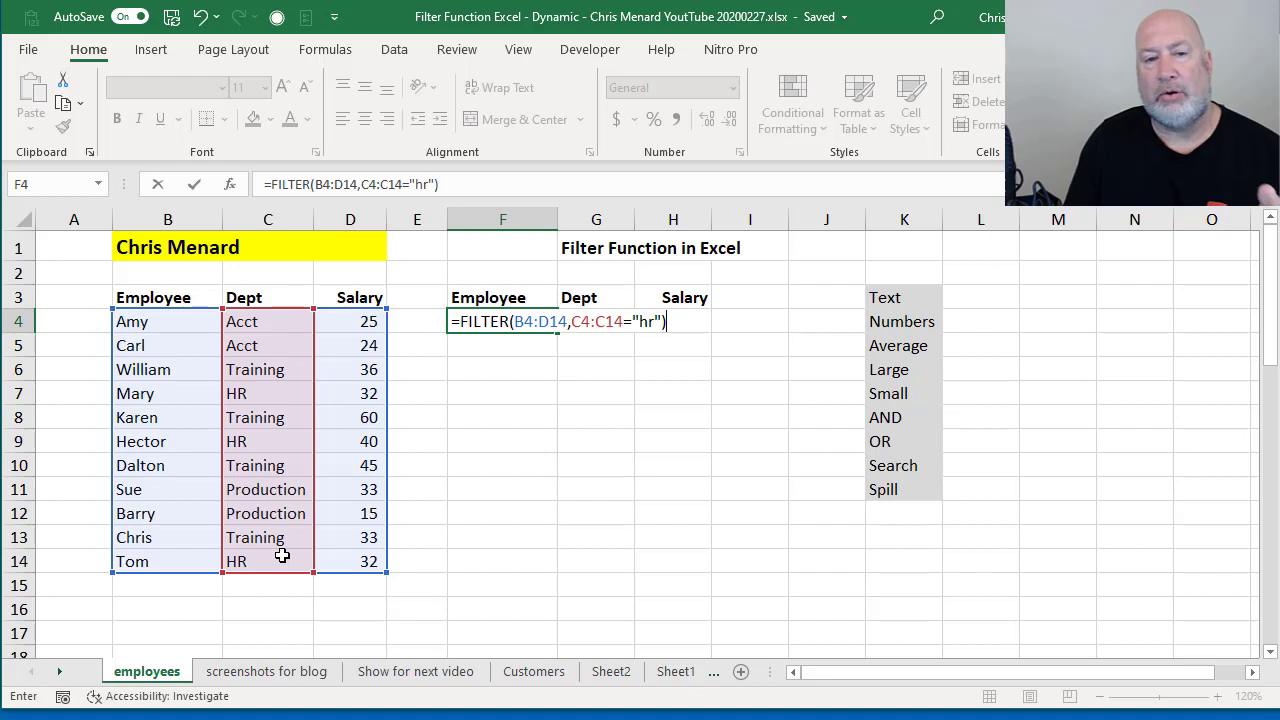
key(Return)
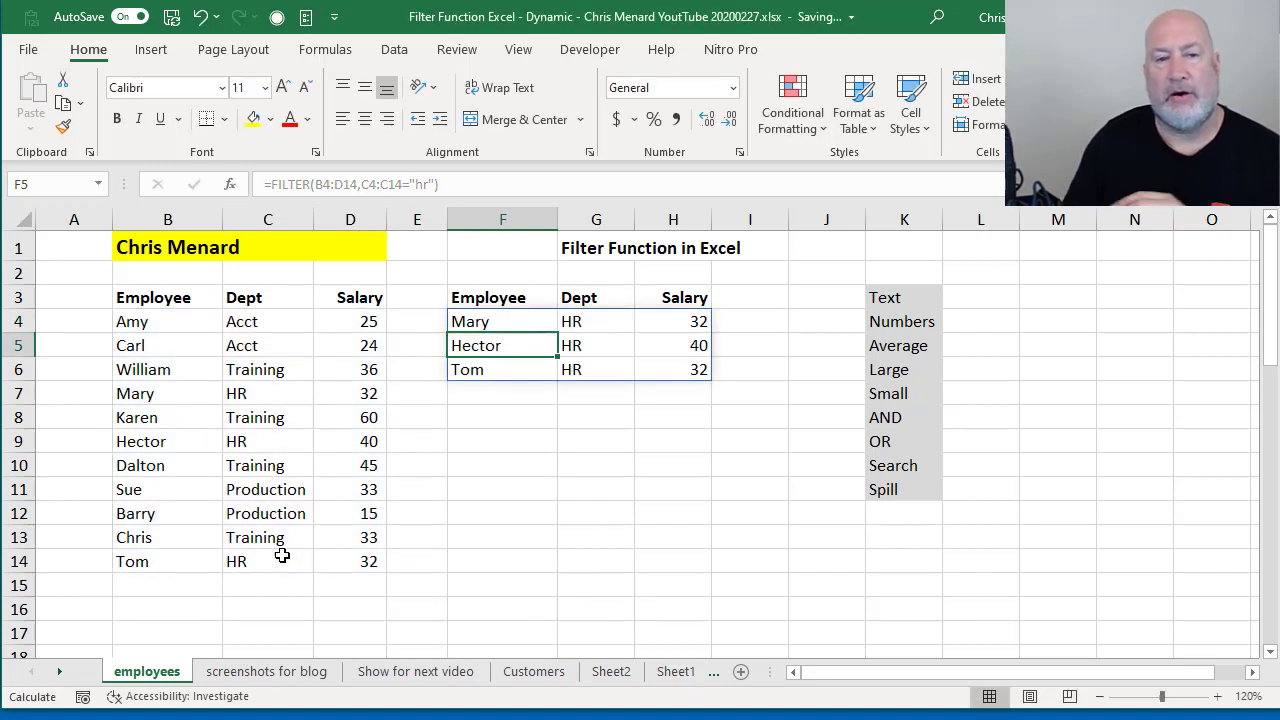
Compare the formula in source cell F4 with the formulas of the spilled cells F5, G5 and G4.
key(Up)
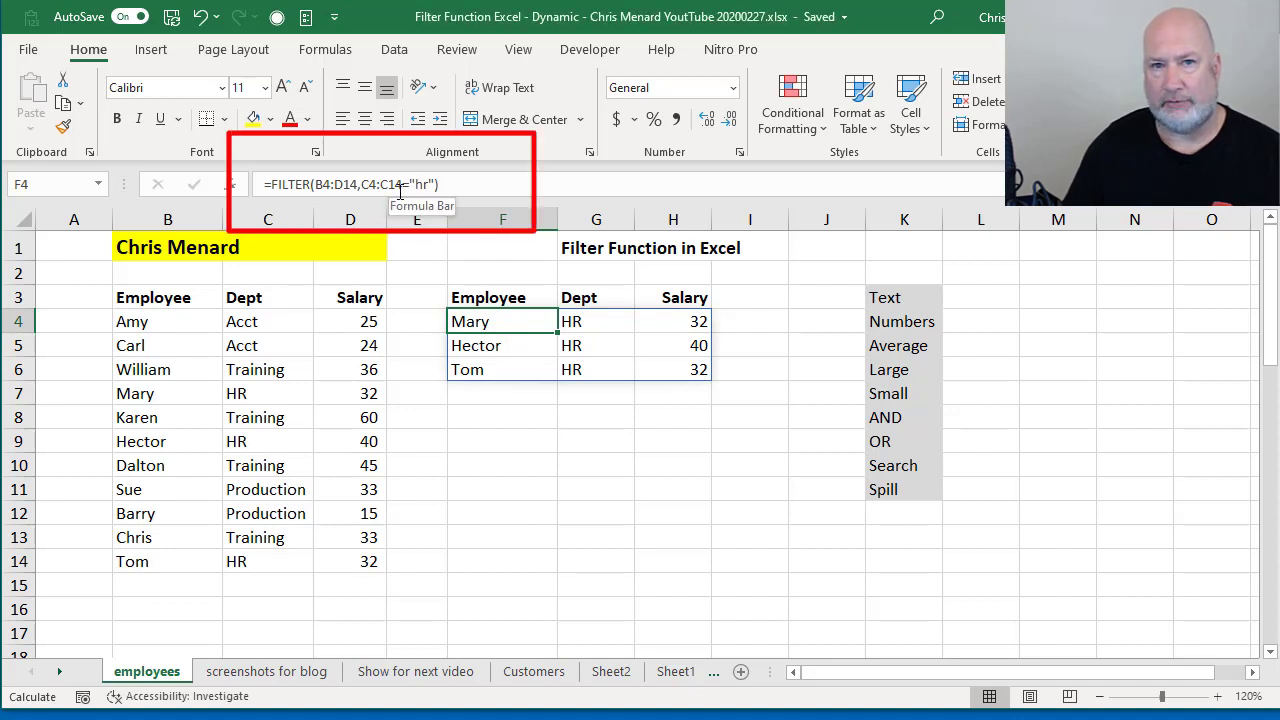
click(514, 347)
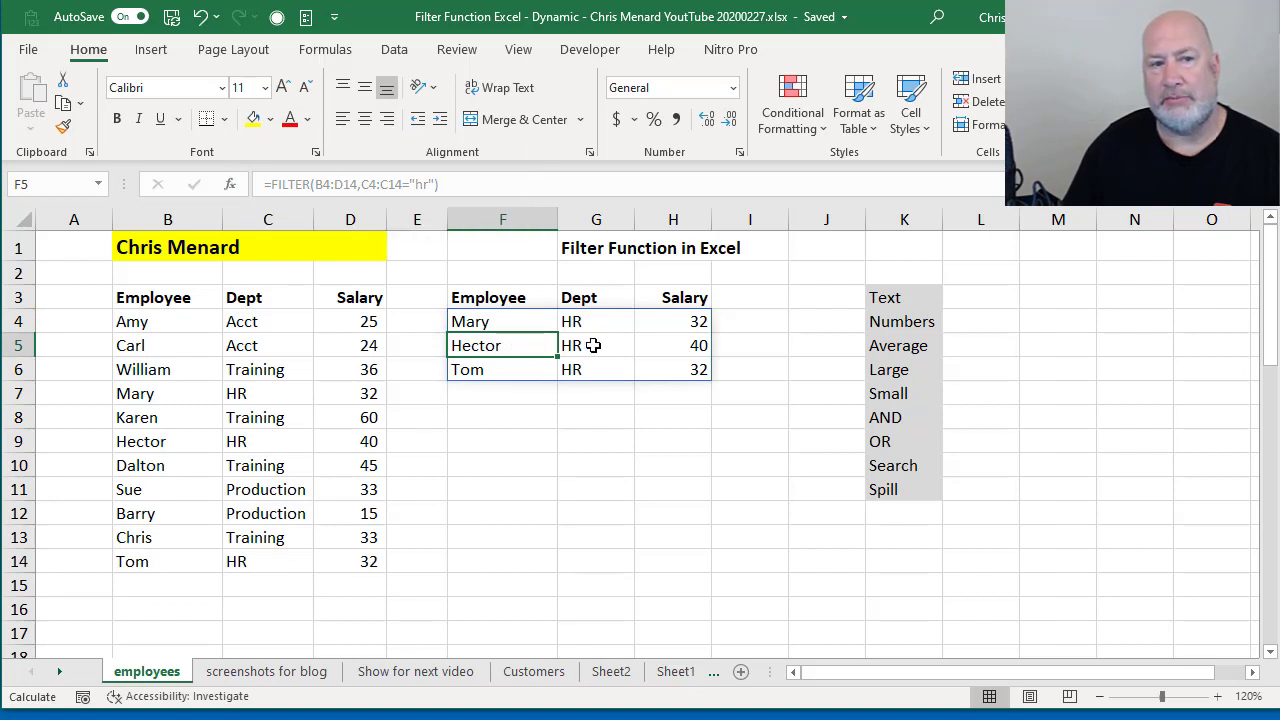
click(593, 345)
click(594, 325)
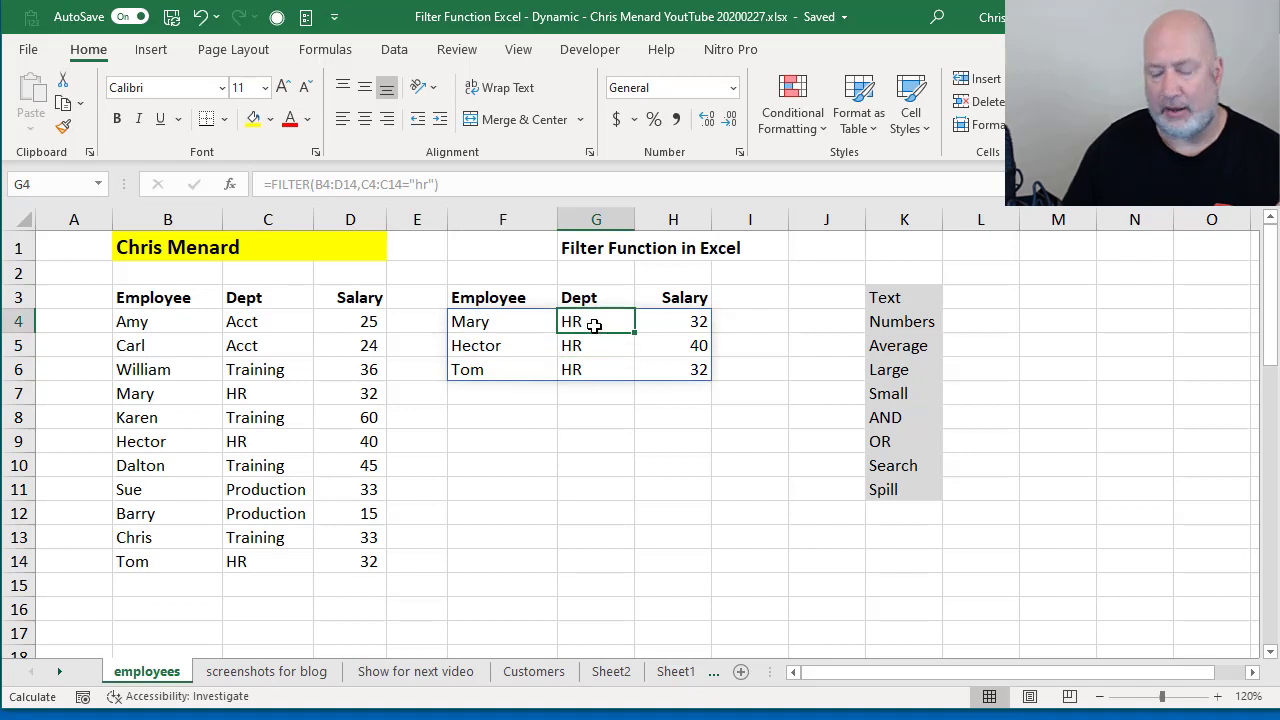
key(Down)
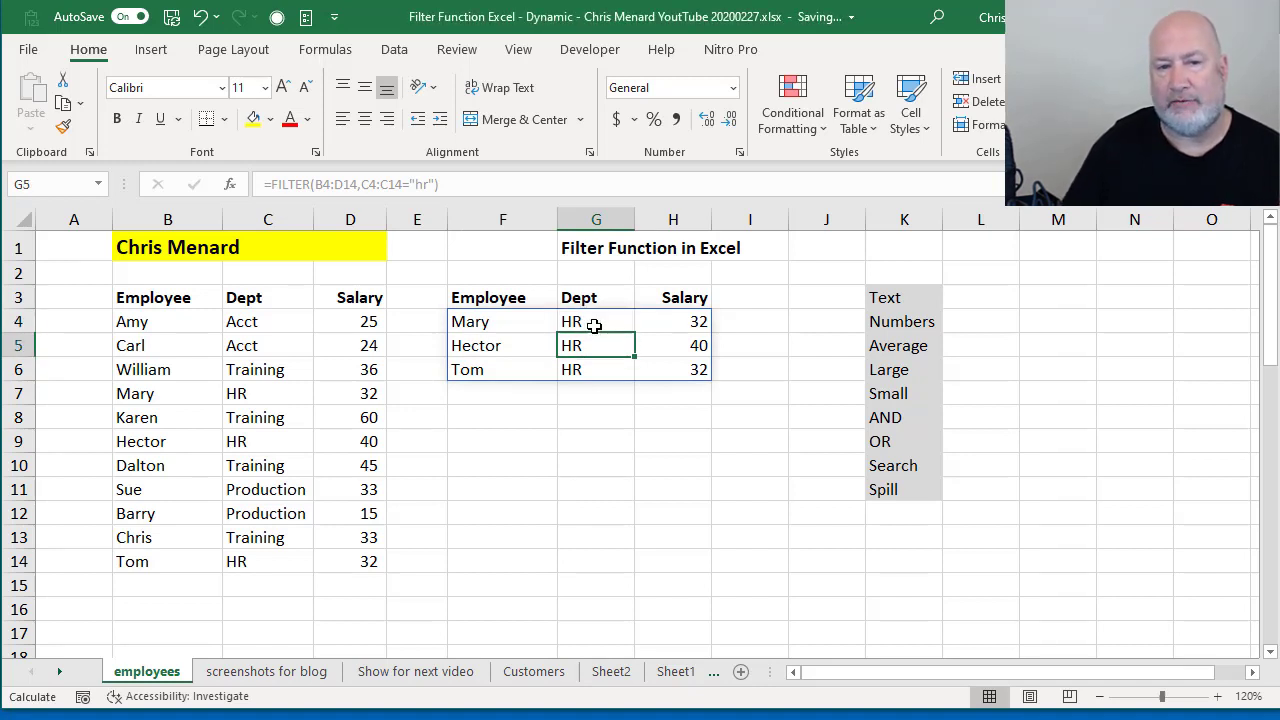
Clear the FILTER formula from cell F4 and undo the deletion.
key(Up)
key(Left)
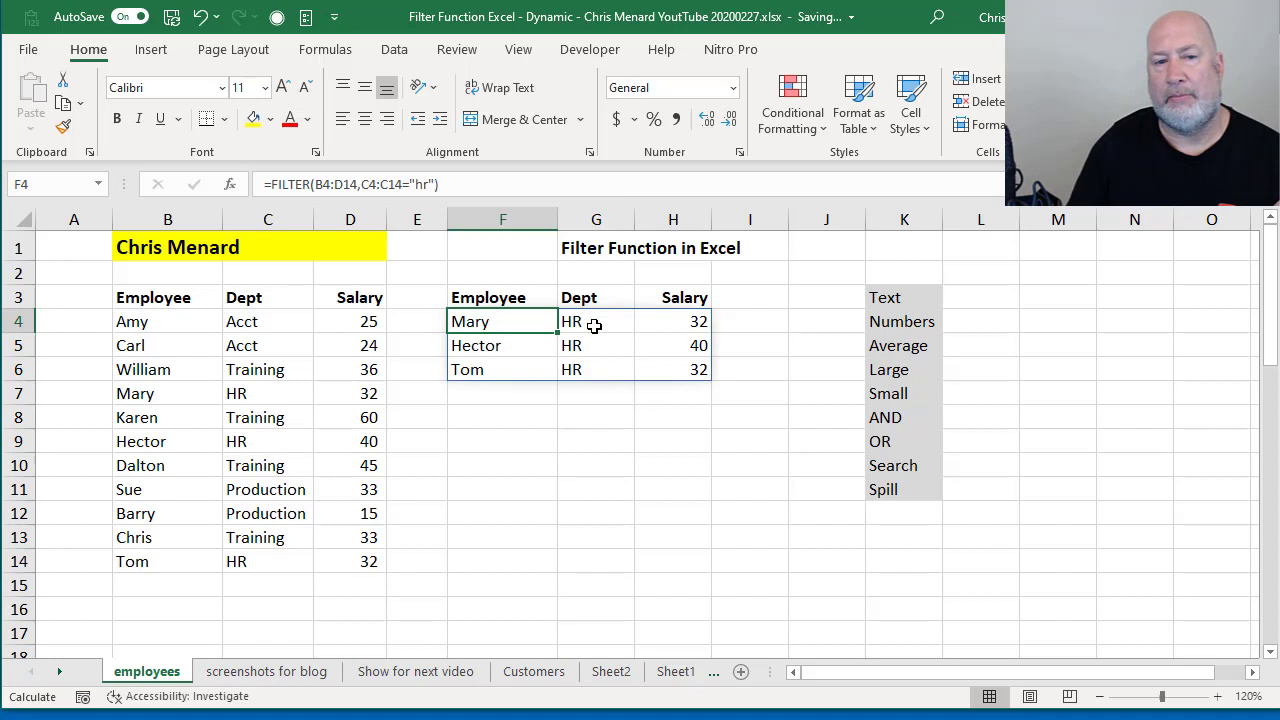
key(Delete)
key(ctrl+z)
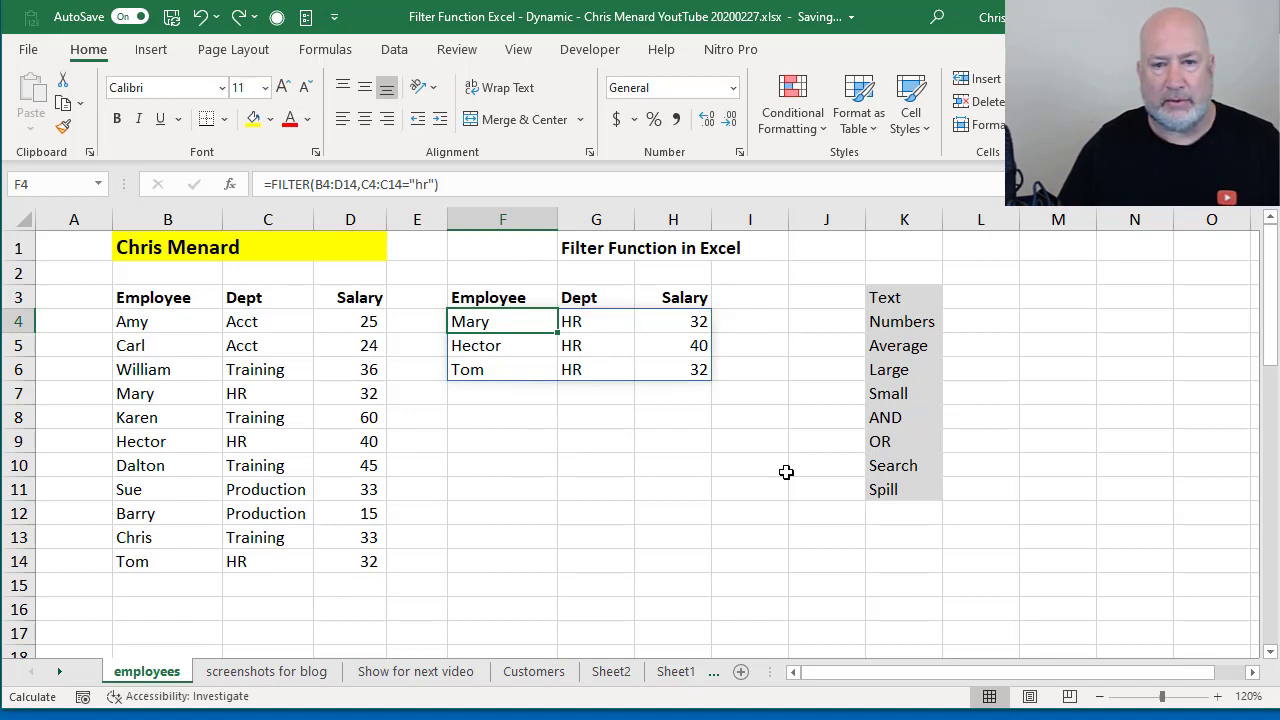
Create a department criterion with the label Dept in J1 and the value HR in K1.
click(836, 252)
text(Dept)
key(Tab)
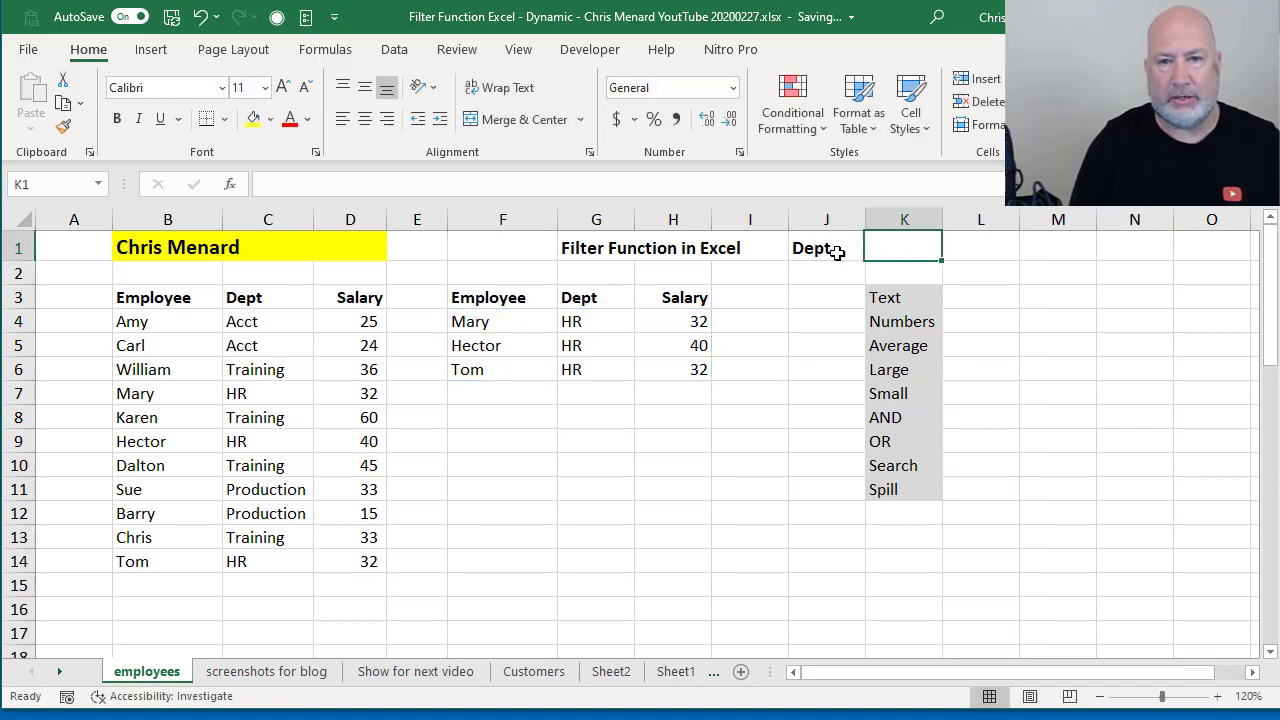
text(HR)
key(Return)
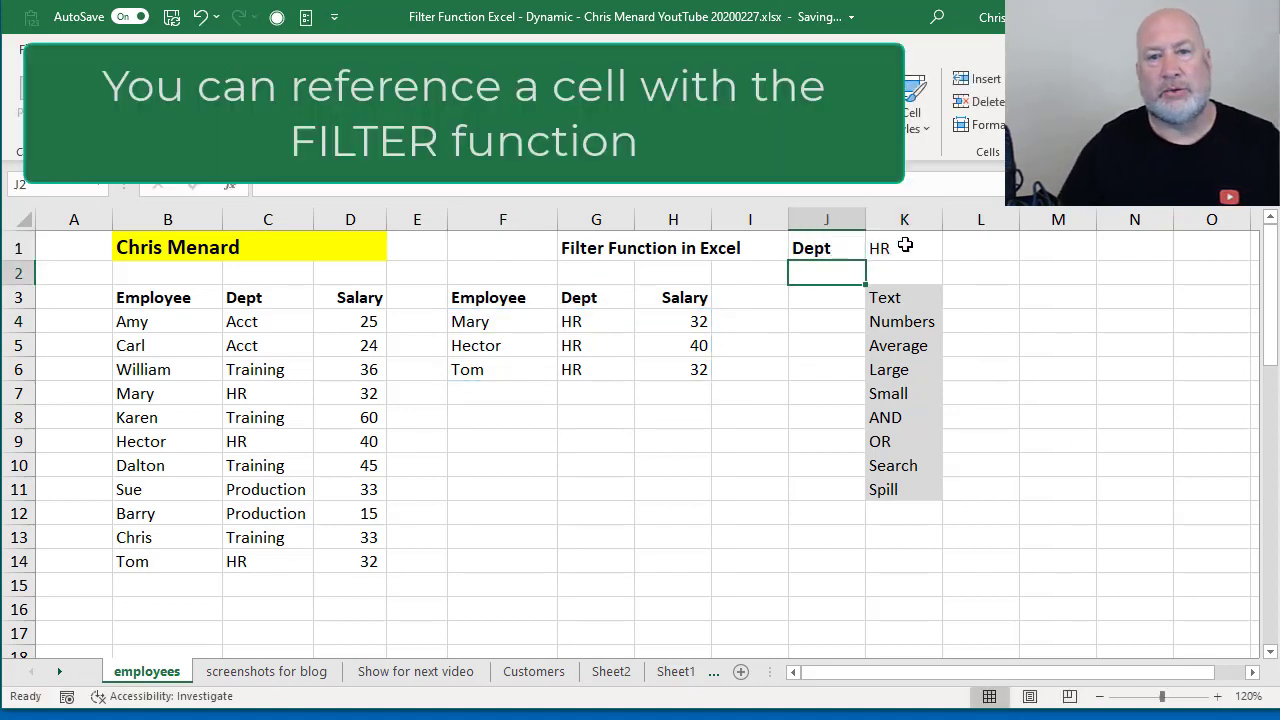
click(905, 240)
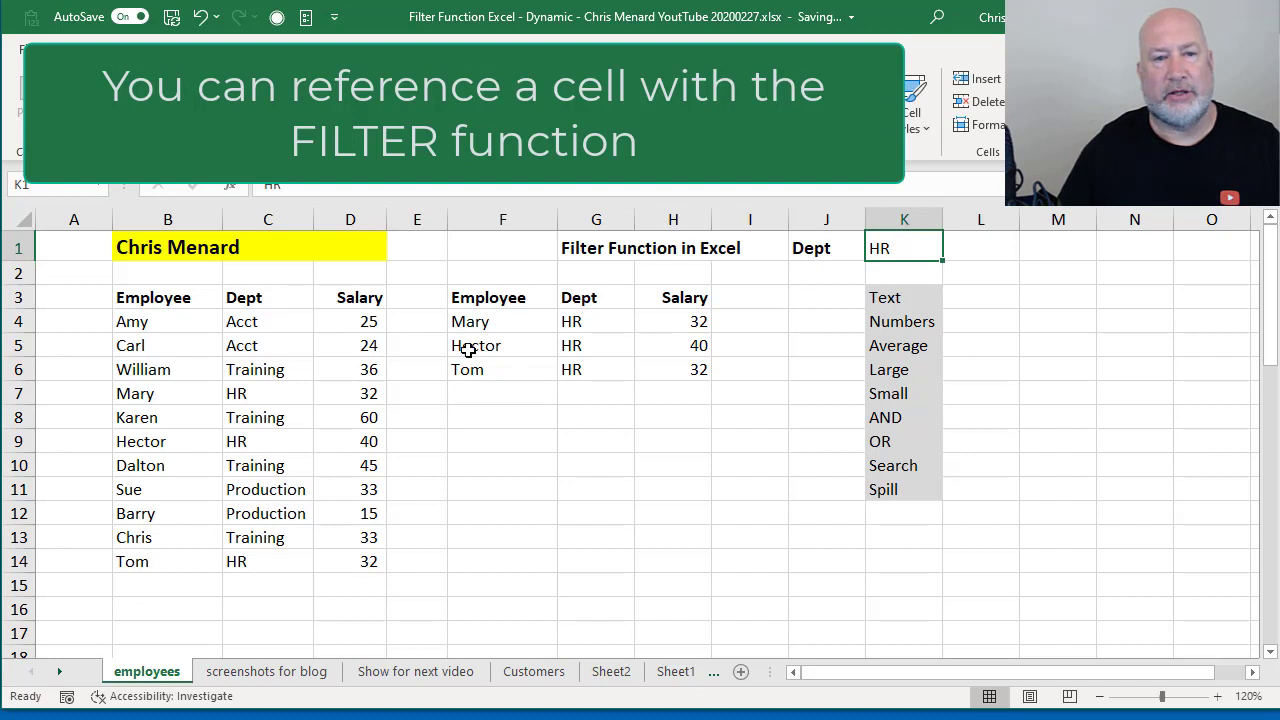
Replace the "hr" text in the FILTER formula in F4 with a reference to cell K1.
click(484, 322)
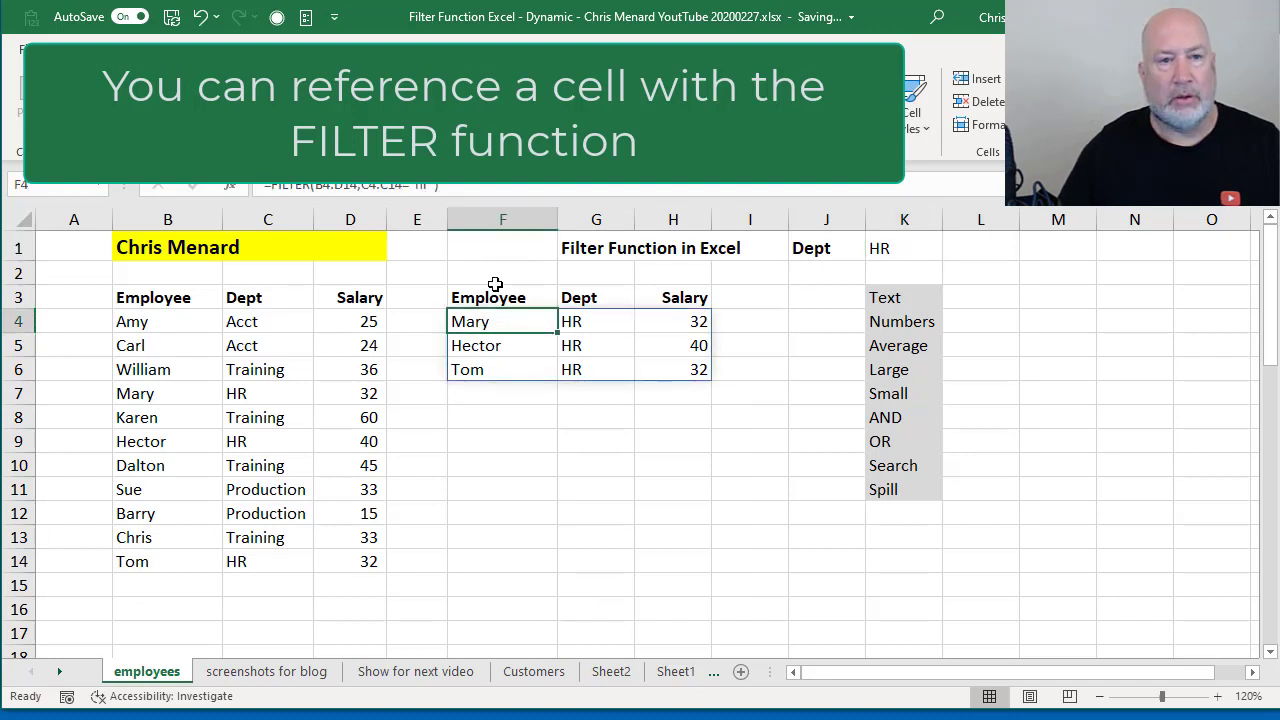
double_click(509, 322)
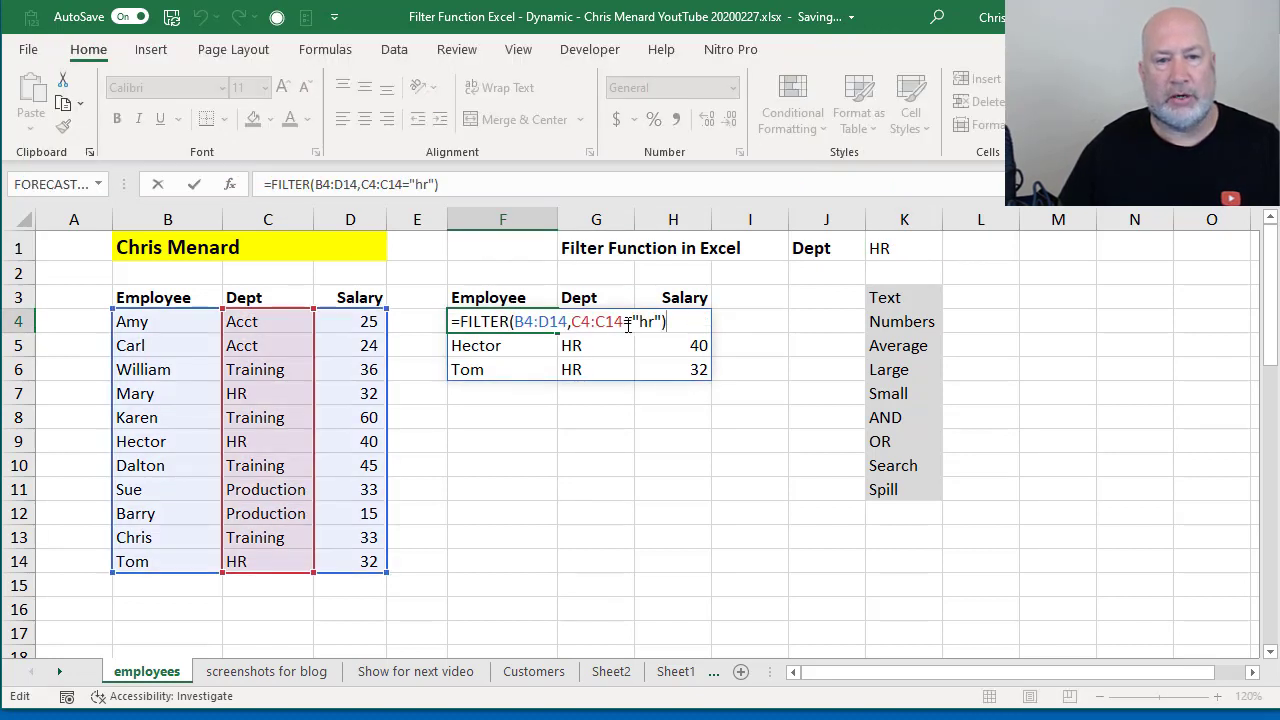
click(635, 324)
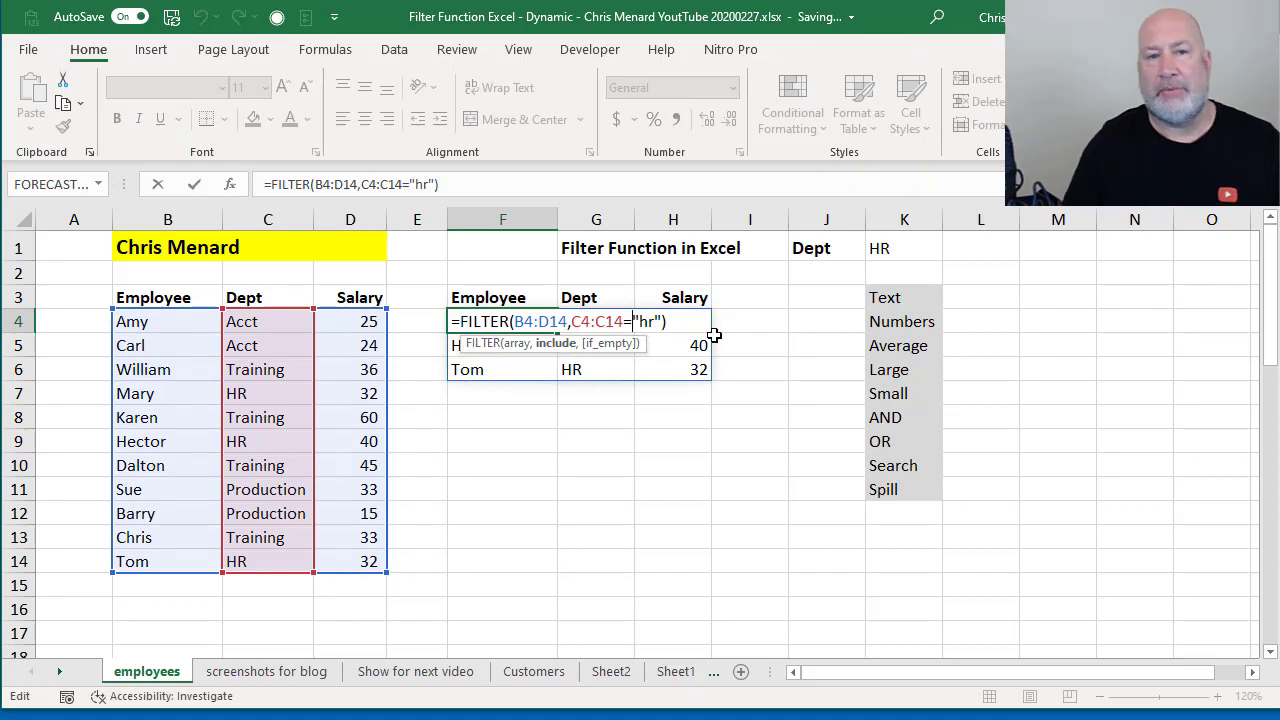
key(Delete)
key(Delete)
key(Delete)
key(Delete)
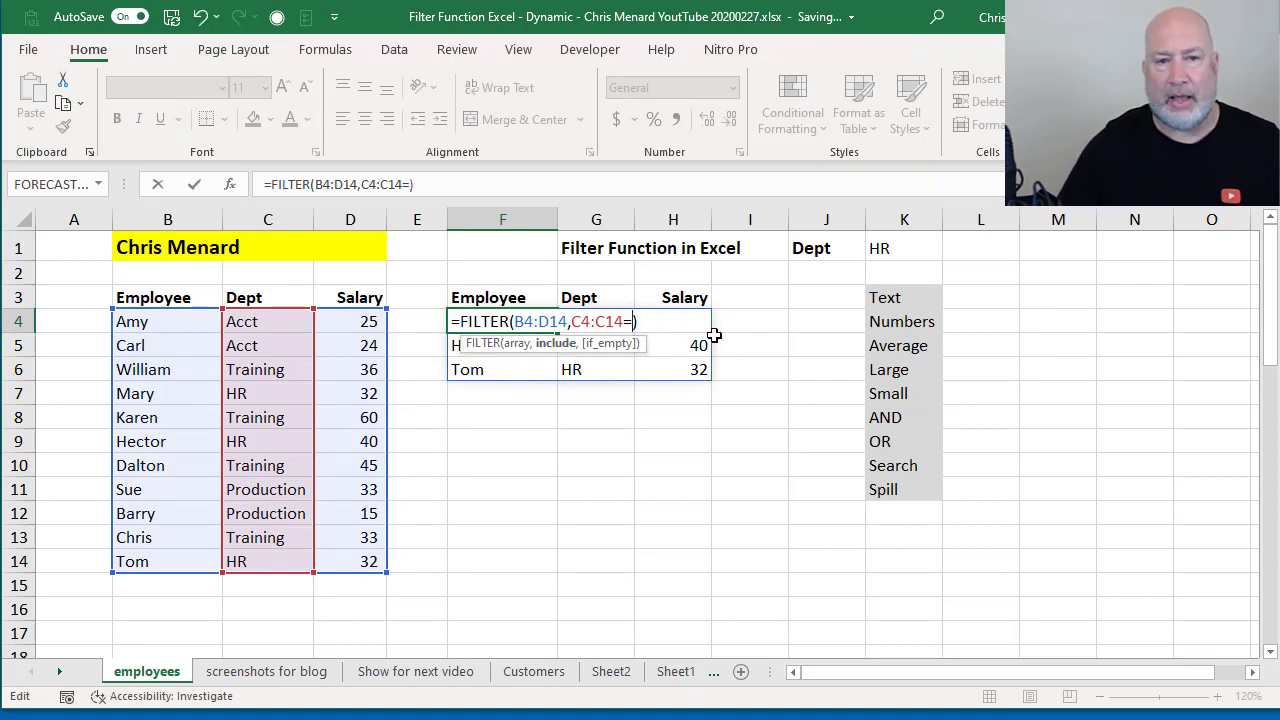
click(930, 246)
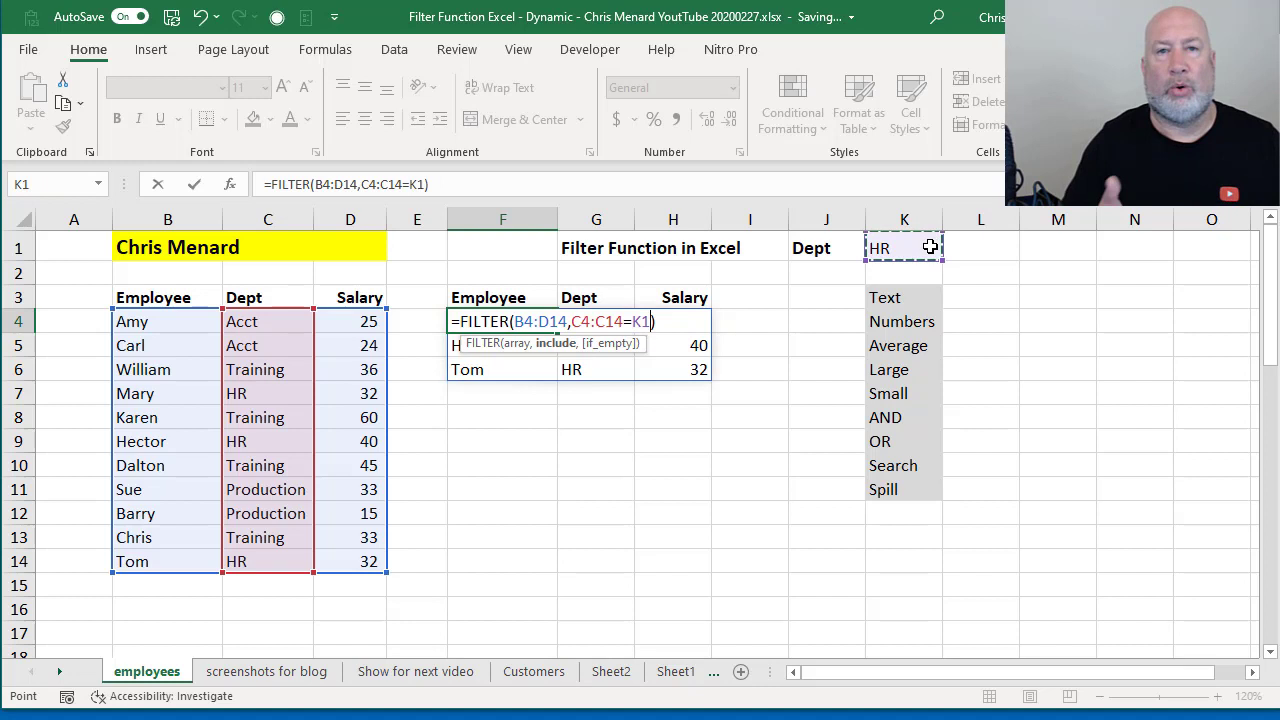
key(Return)
key(Up)
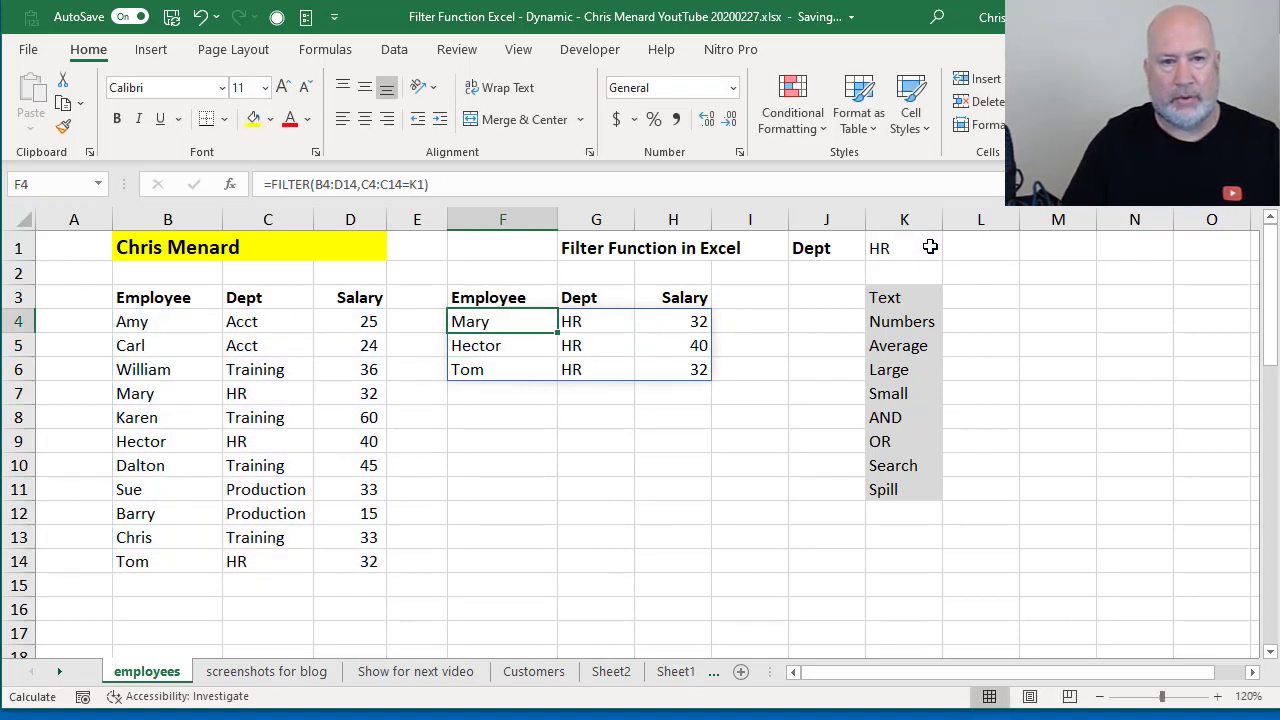
Change the department criterion in K1 to Training.
key(Right)
key(Right)
key(Right)
key(Right)
key(Up)
key(Up)
key(Up)
key(Right)
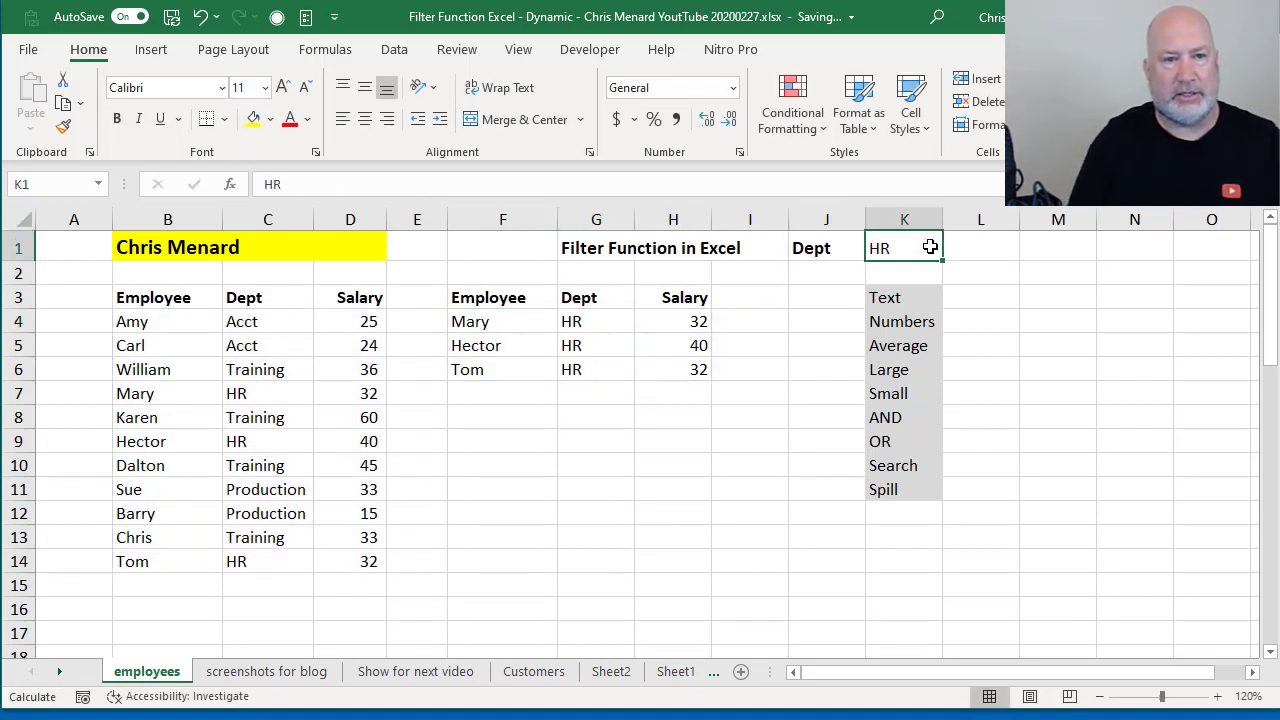
text(Training)
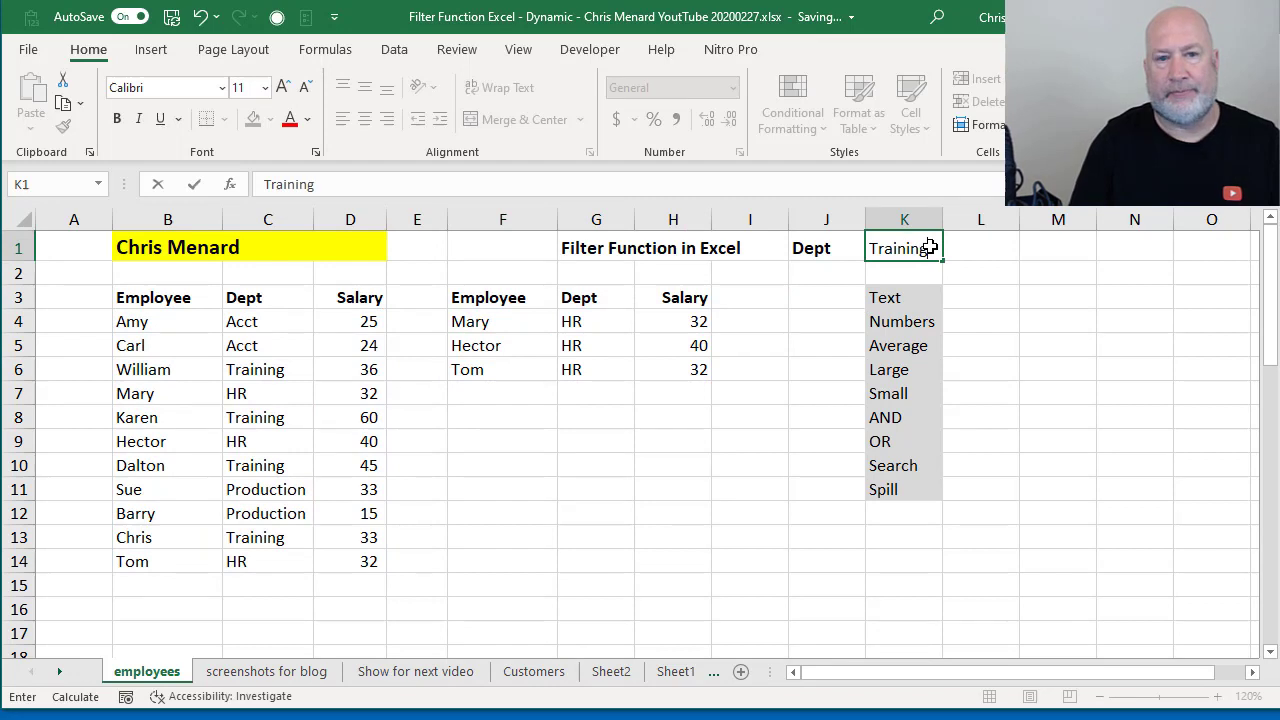
key(ctrl+Return)
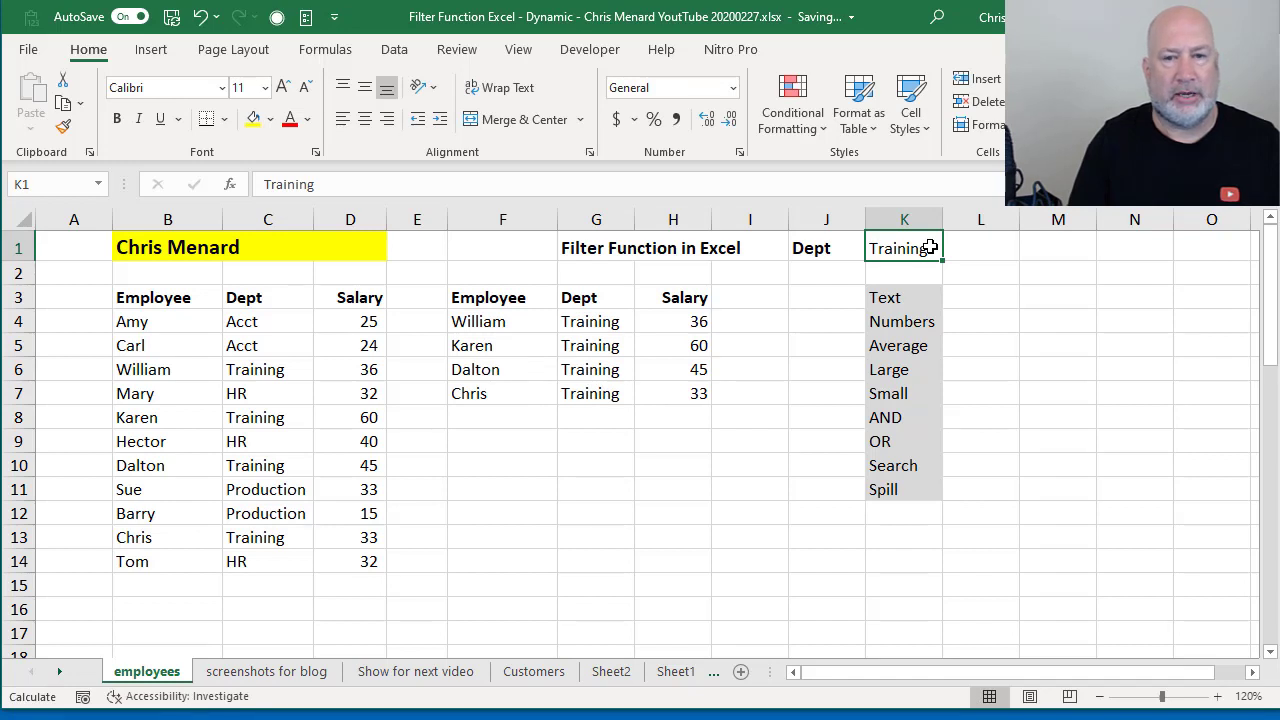
Set the department criterion in K1 to Production, change it back to HR, and select the formula cell F4.
text(Production)
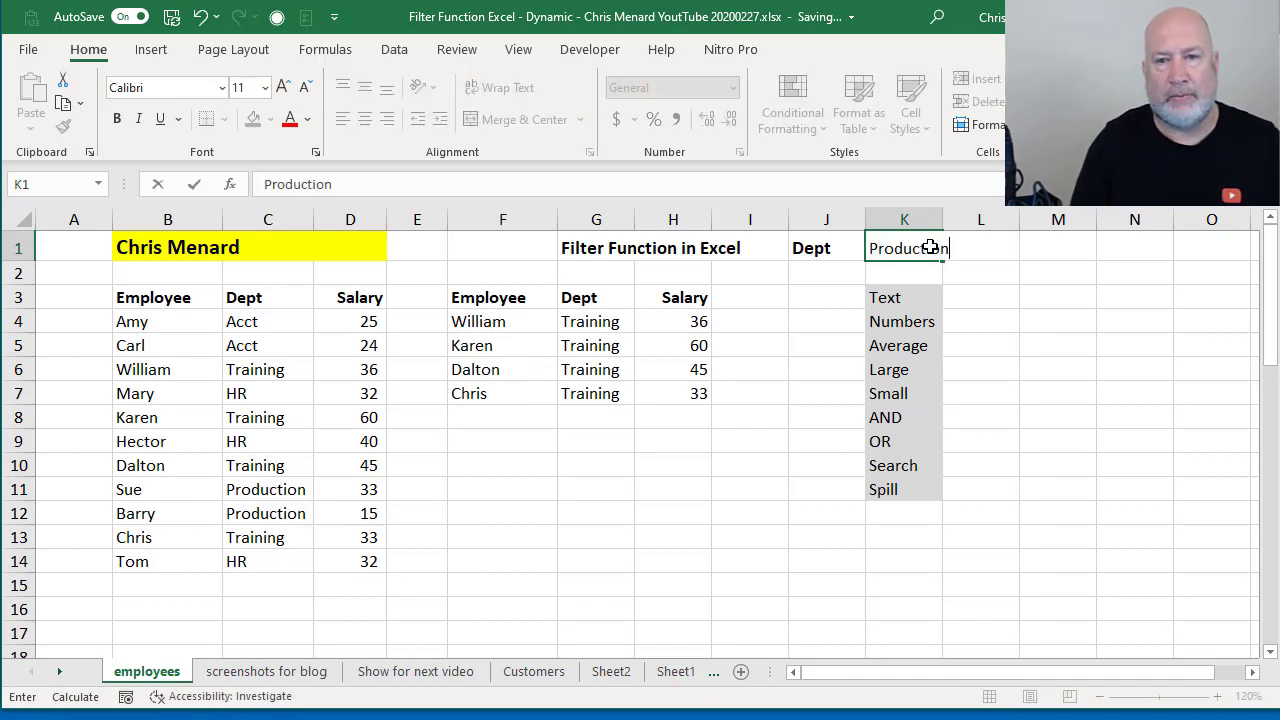
key(ctrl+Return)
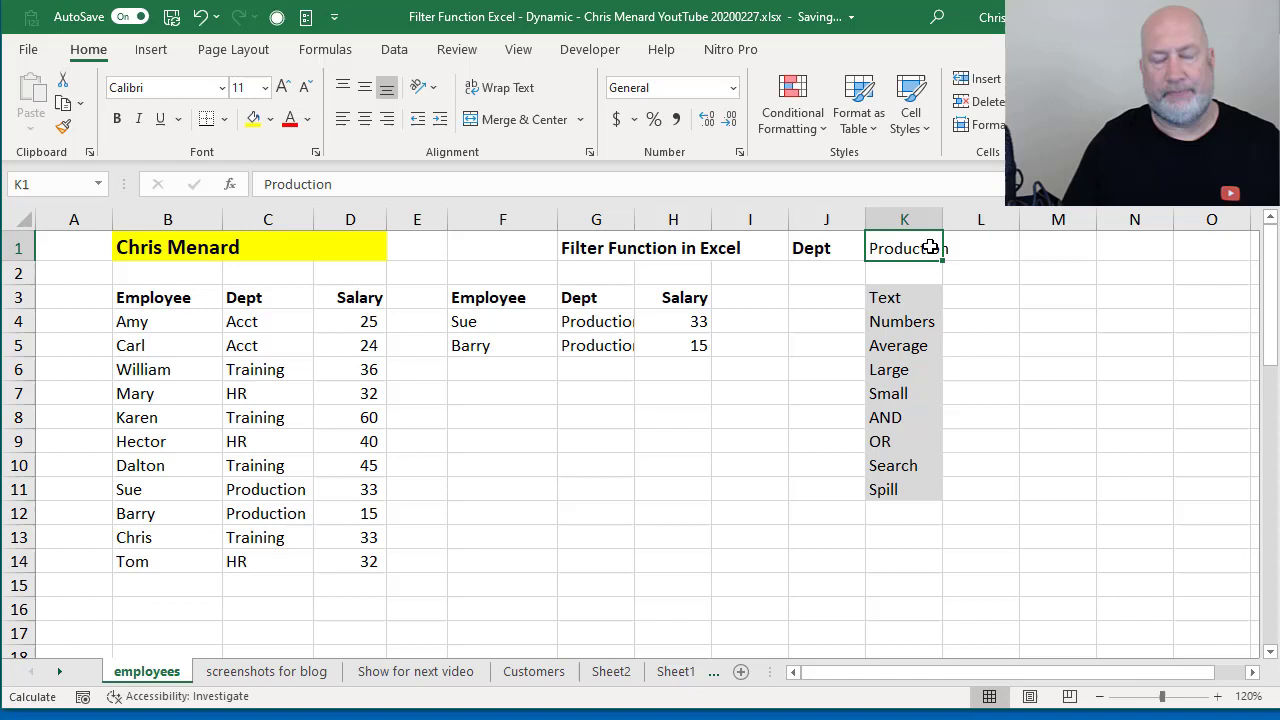
text(HR)
key(Return)
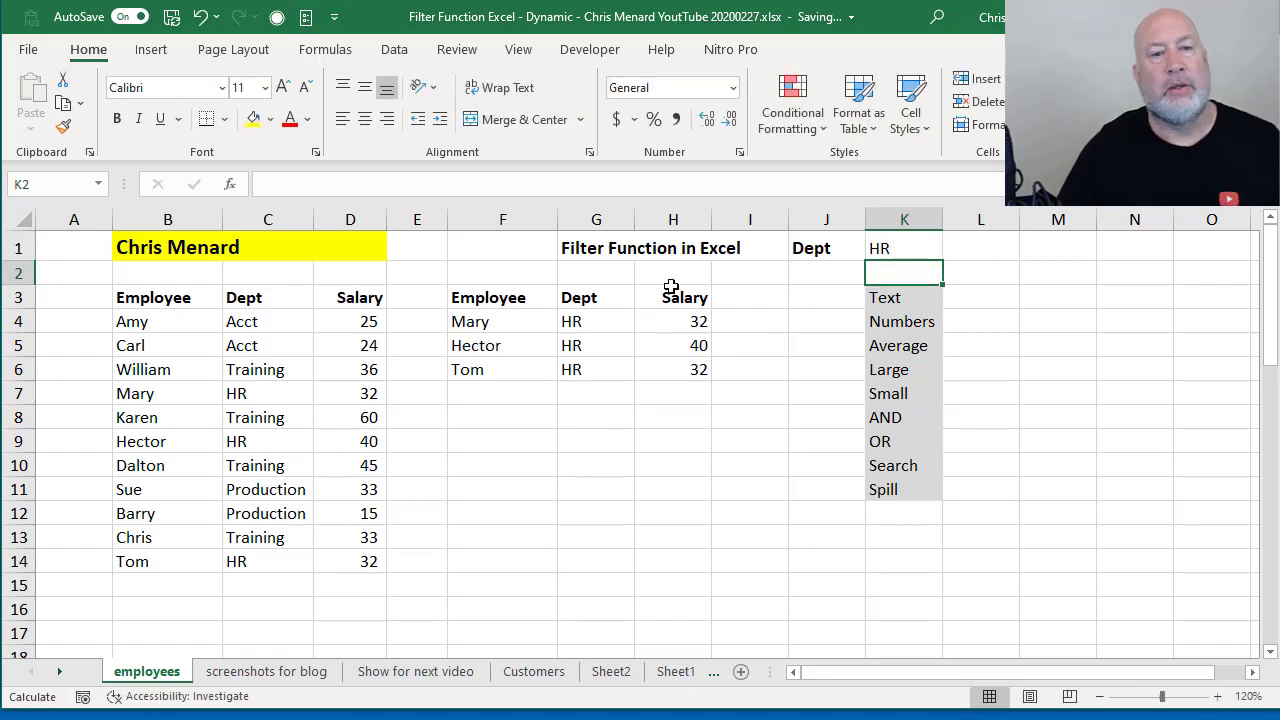
click(492, 321)
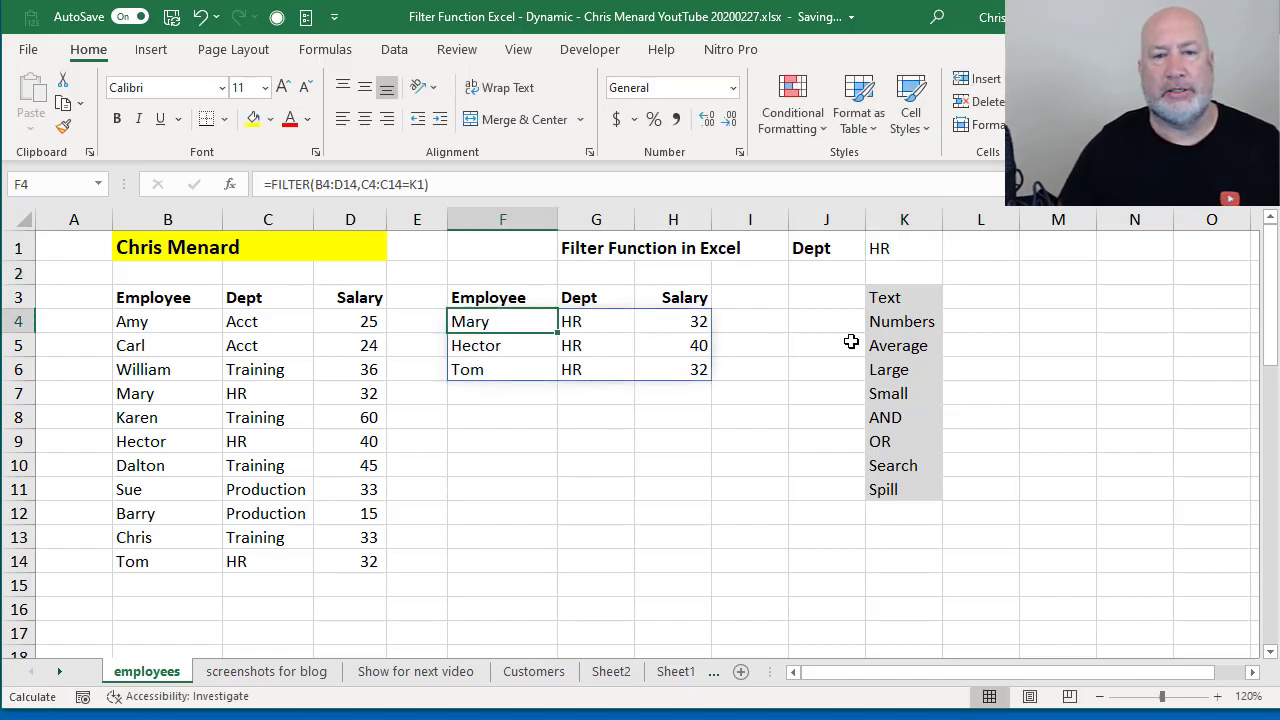
Replace the formula in F4 with a FILTER of B4:D14 that keeps rows whose salary in D4:D14 is >=35.
key(Delete)
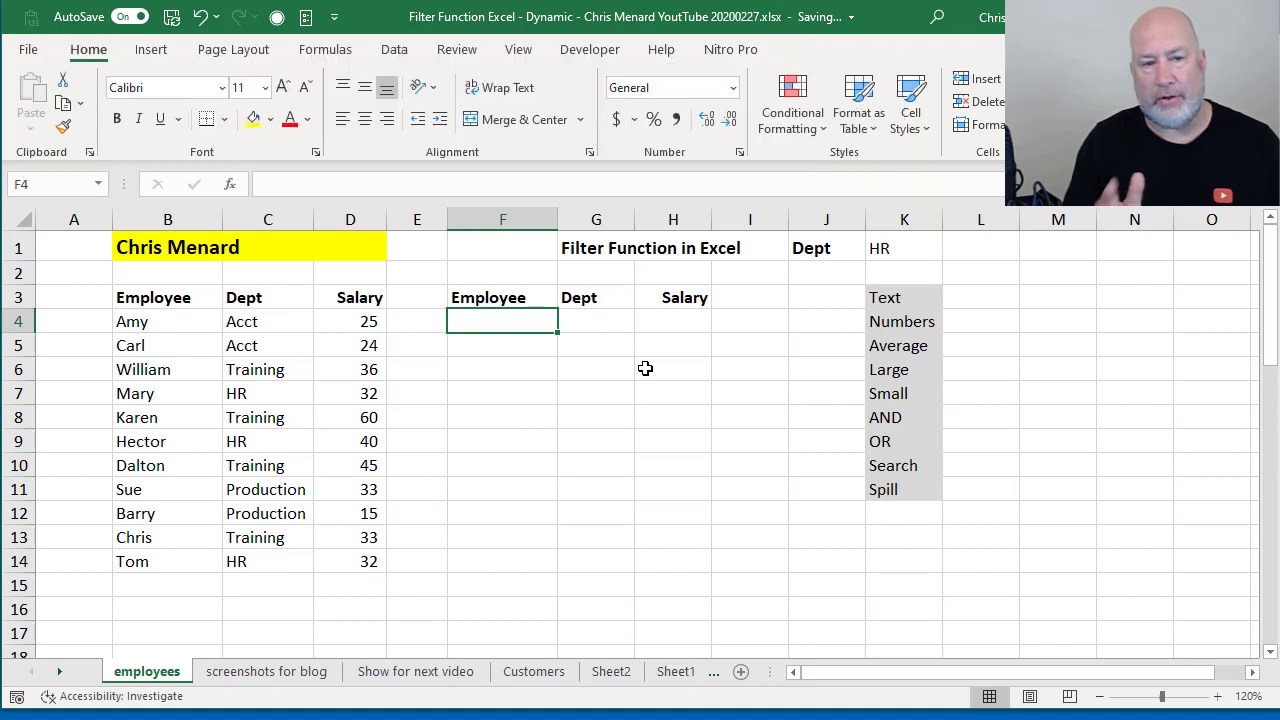
text(=)
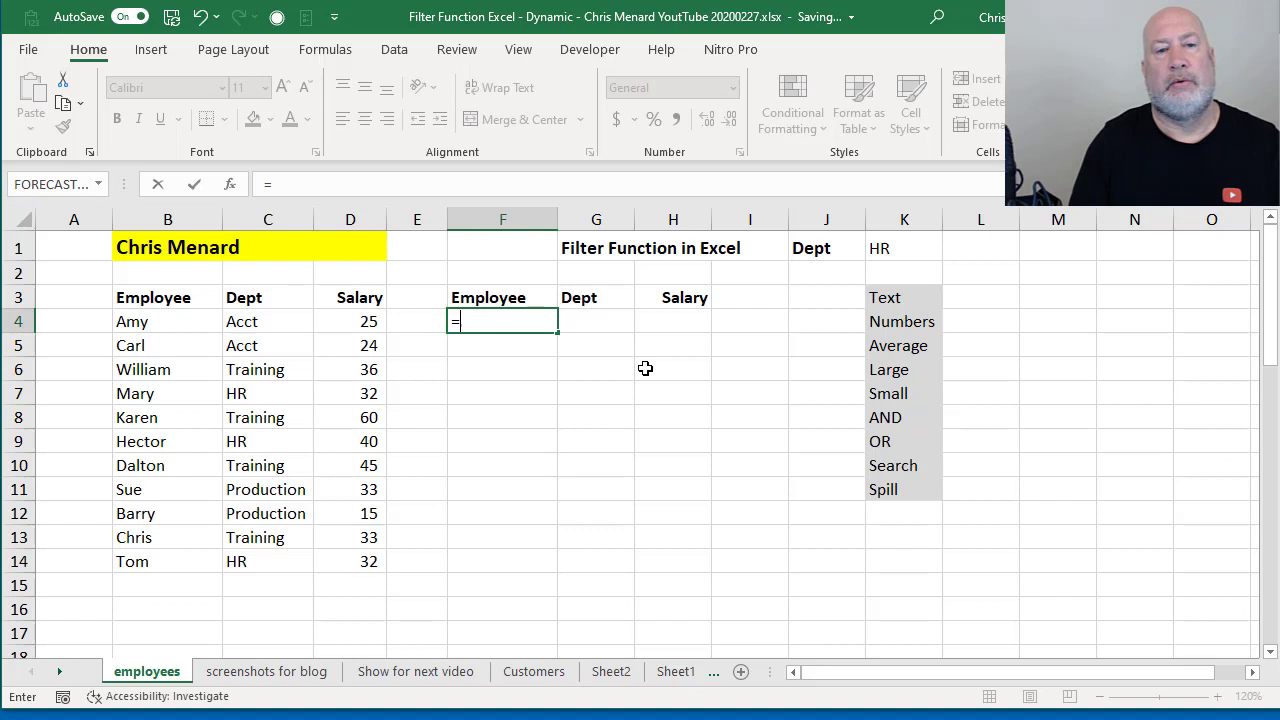
text(FILTER()
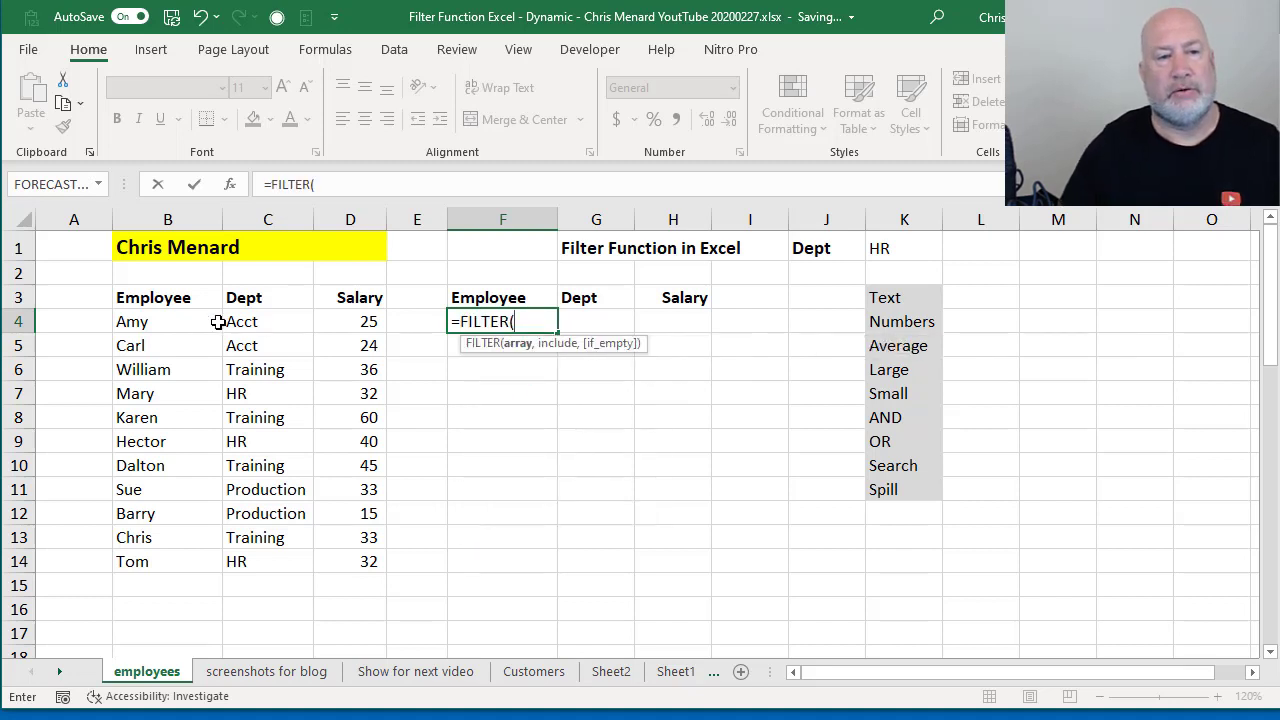
drag(166, 322, 349, 557)
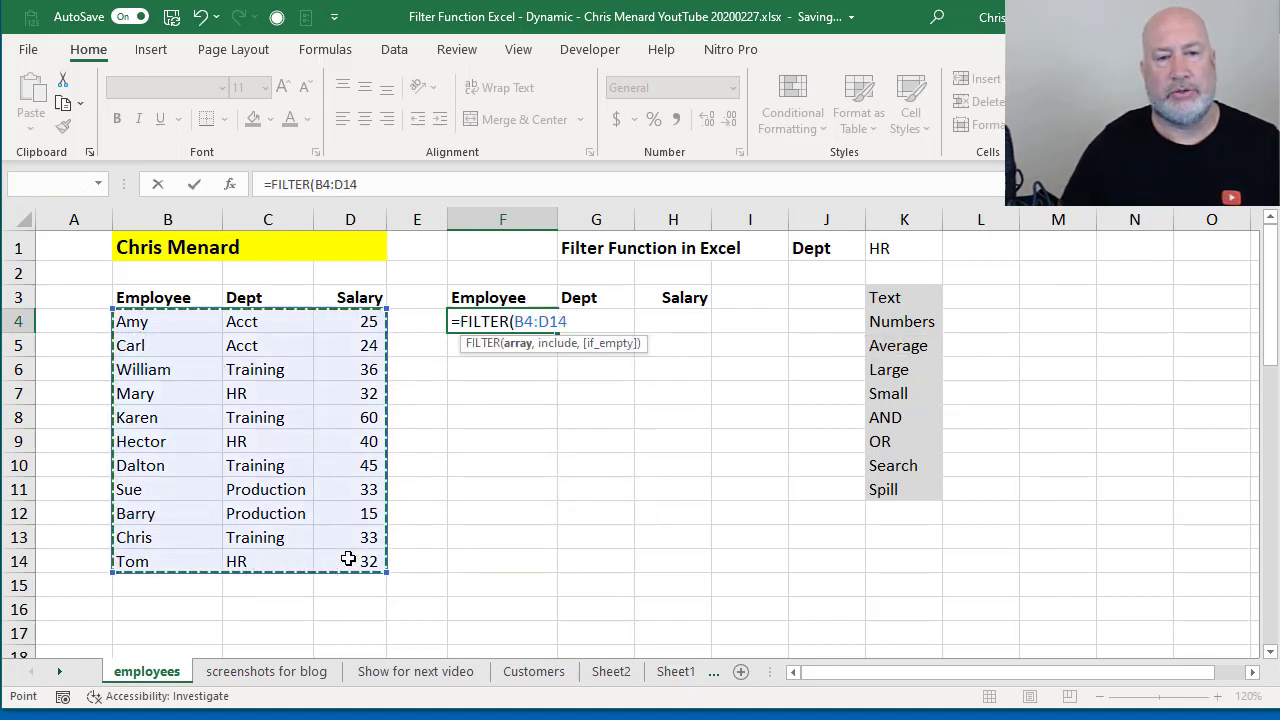
text(,)
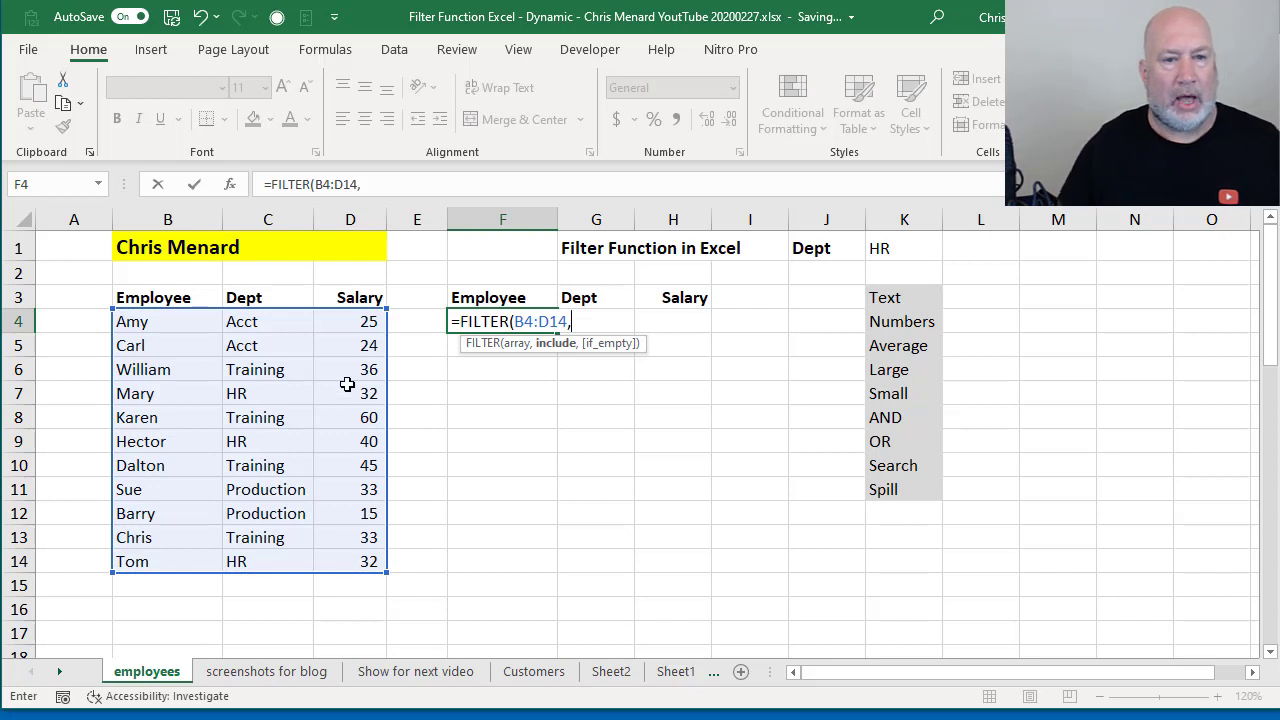
drag(351, 323, 357, 558)
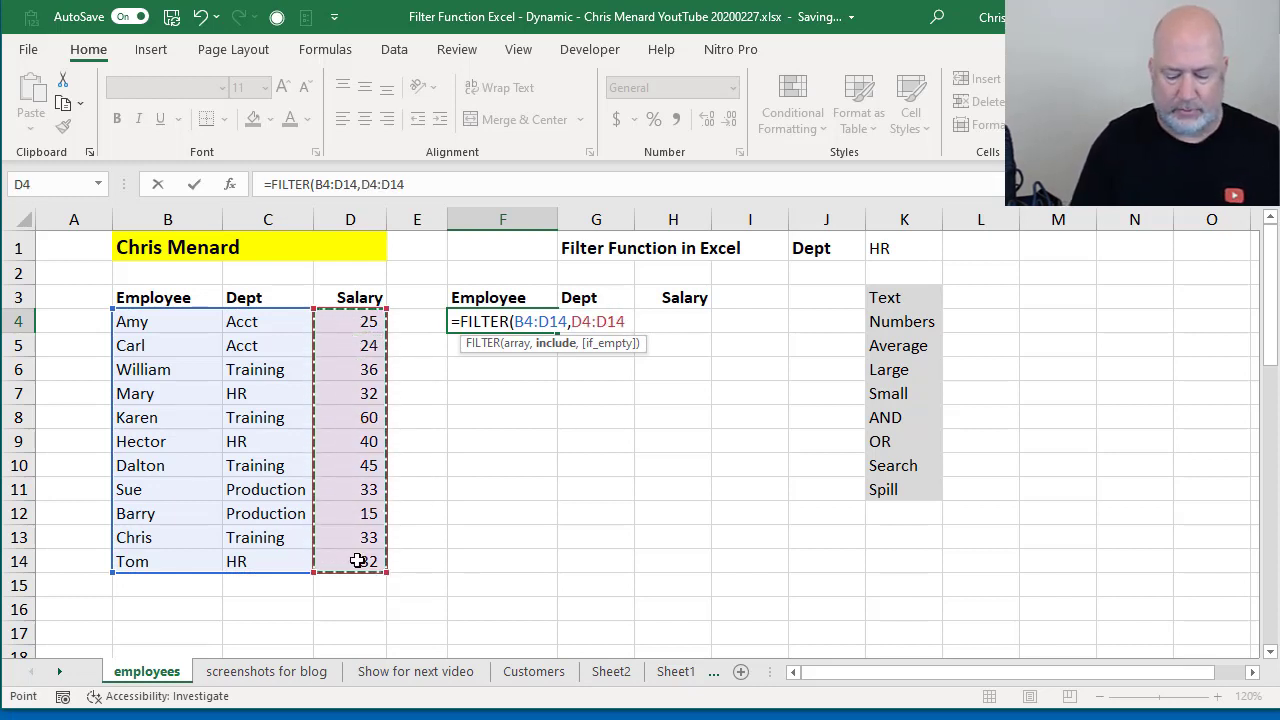
text(>=)
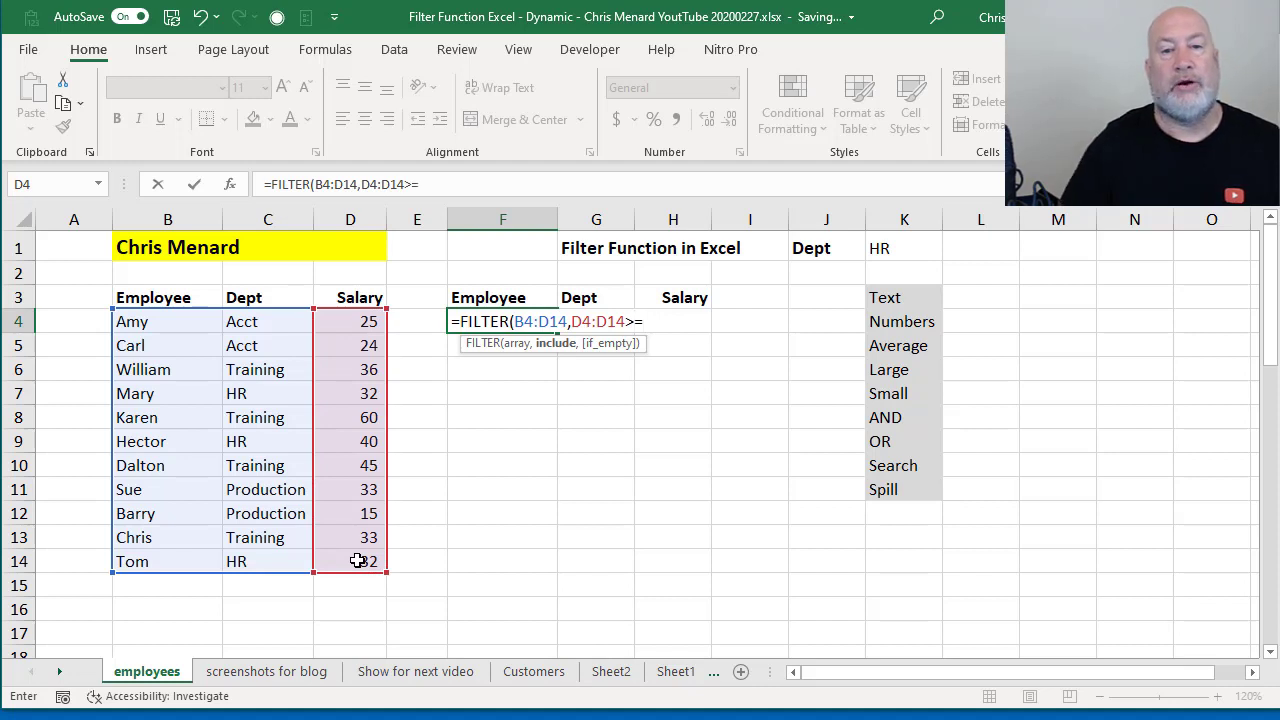
text(35)
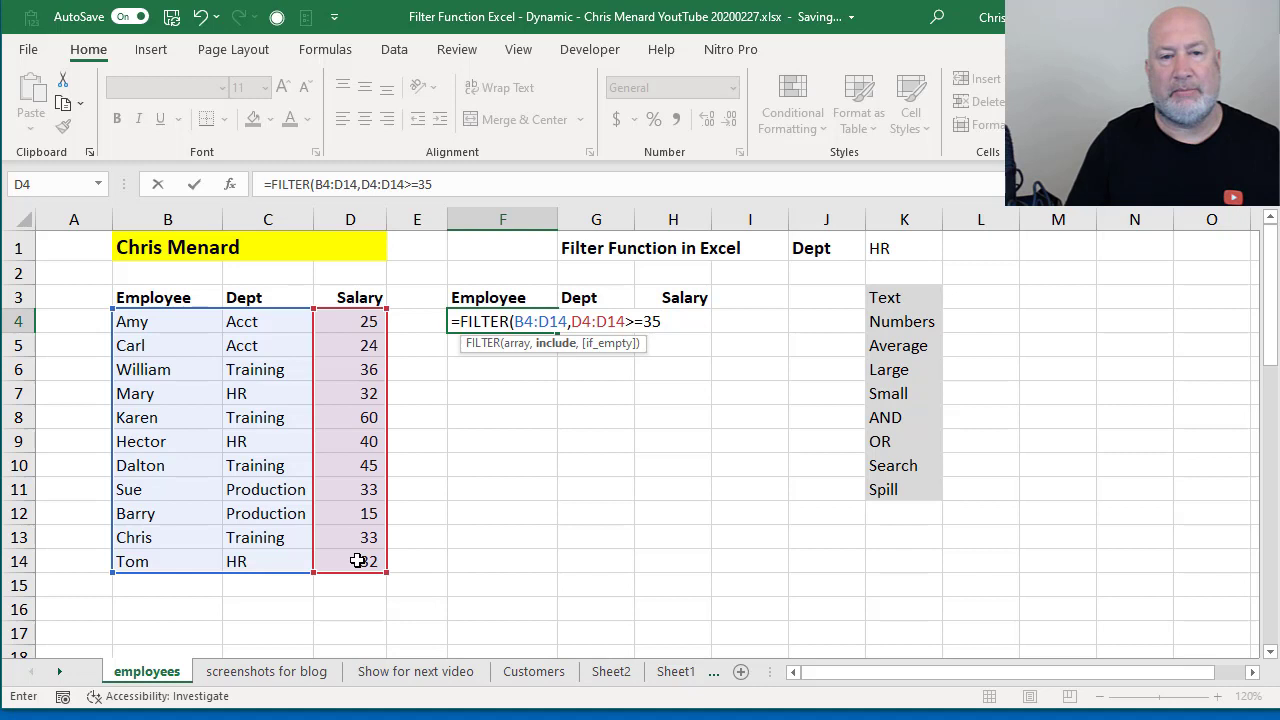
key(Return)
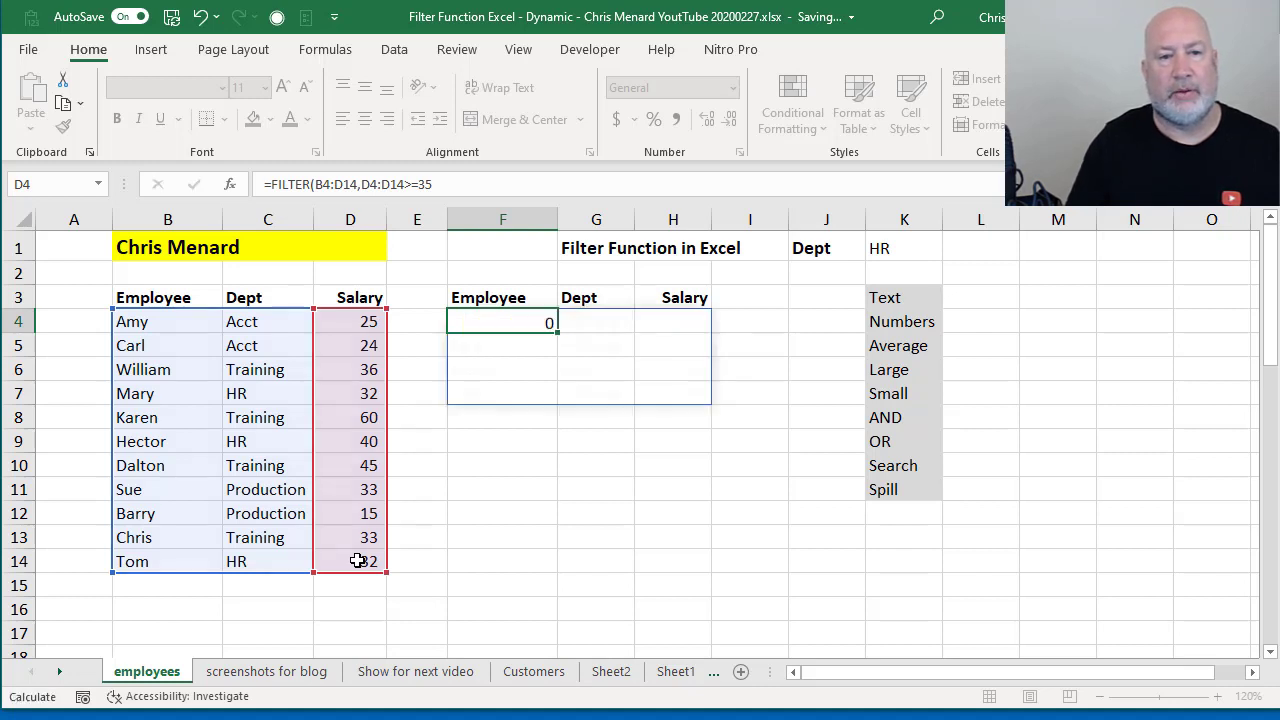
key(Up)
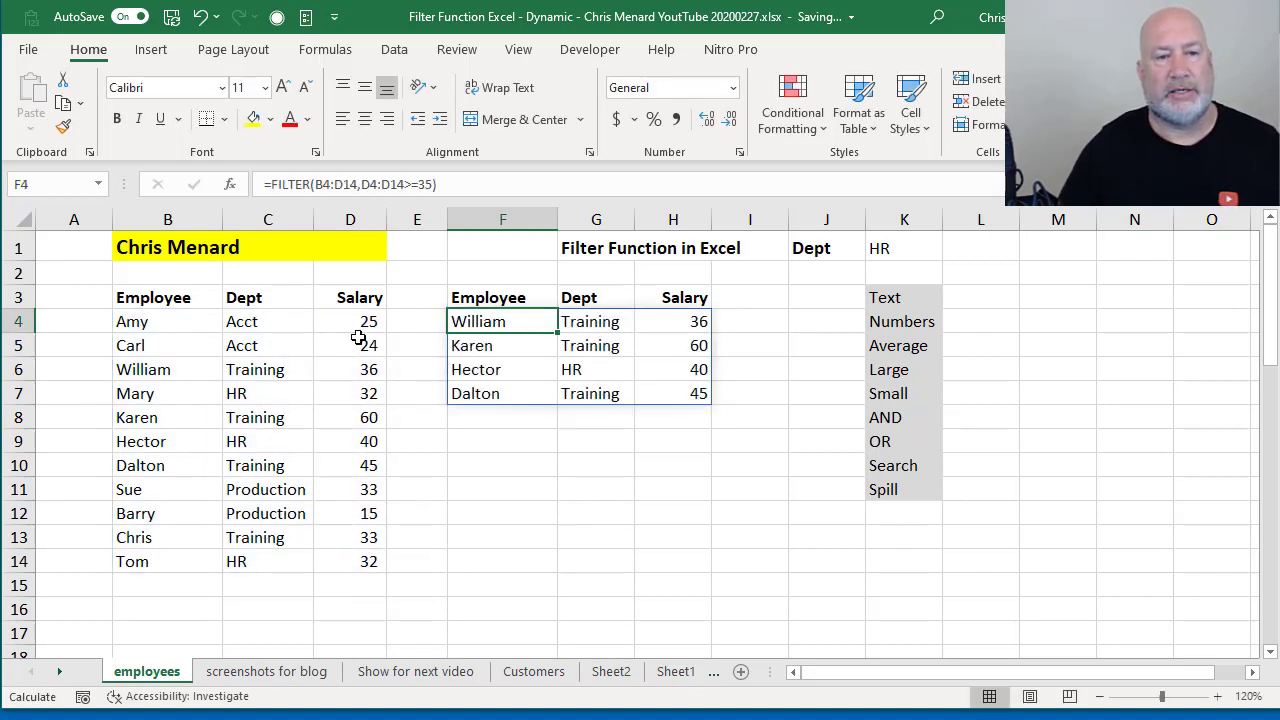
Highlight salaries in D4:D14 greater than 35 with a light red fill, then undo and redo the conditional formatting.
drag(364, 322, 366, 561)
click(792, 115)
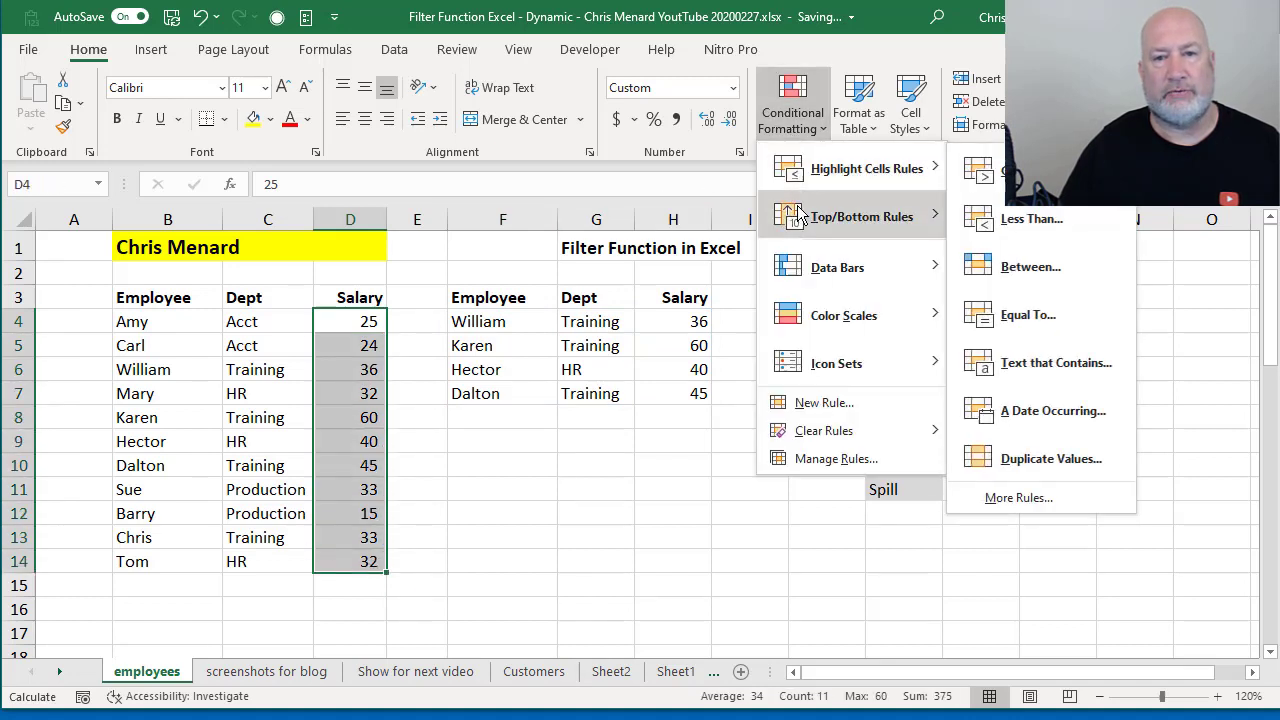
mouse_move(800, 216)
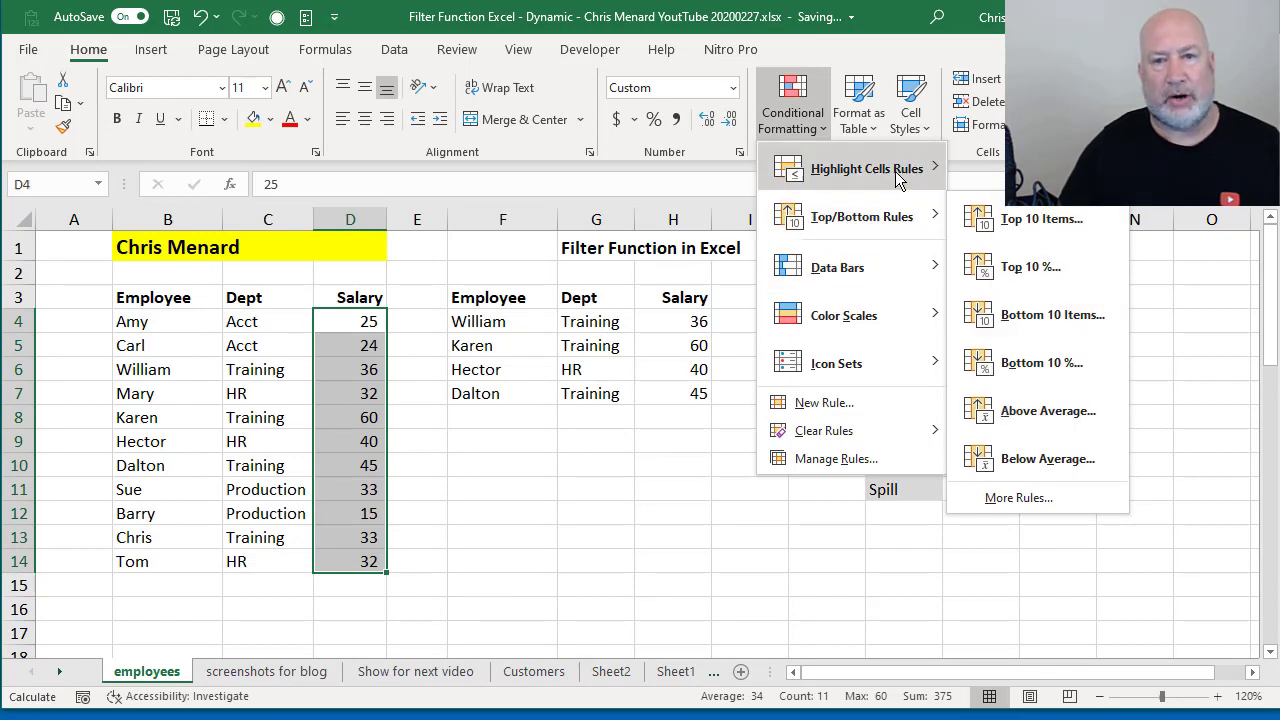
mouse_move(930, 178)
click(1010, 170)
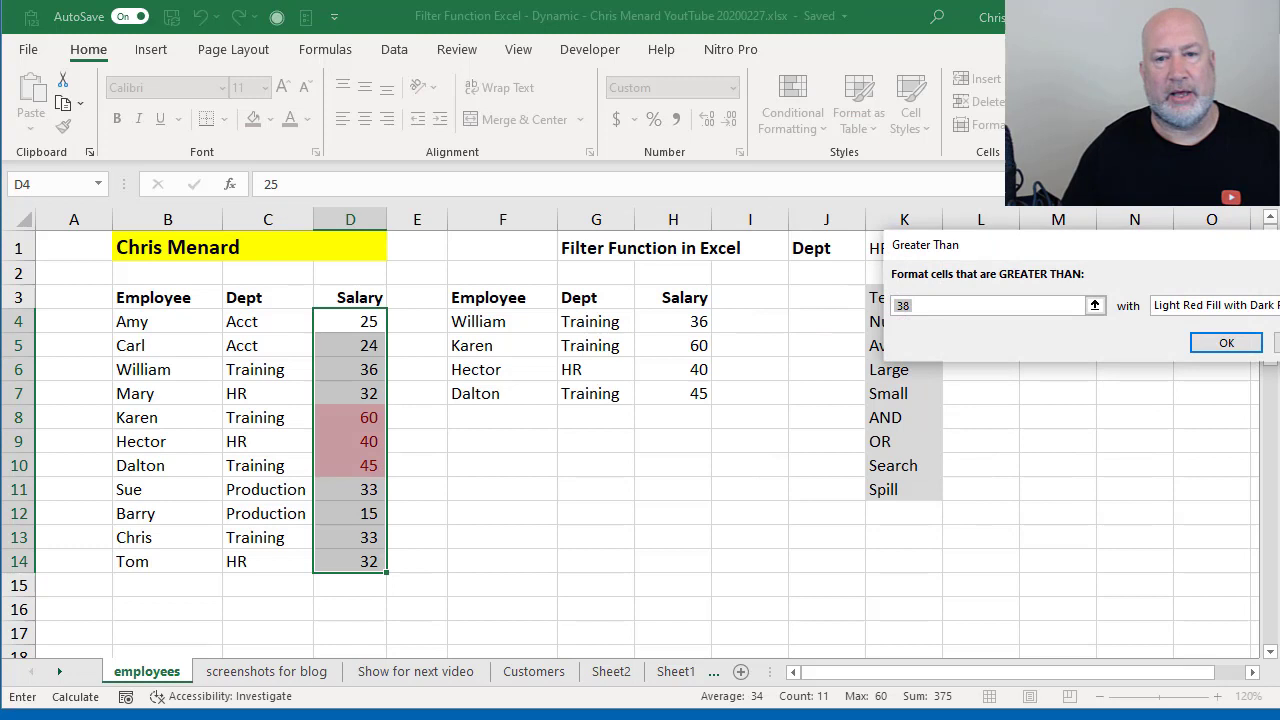
text(35)
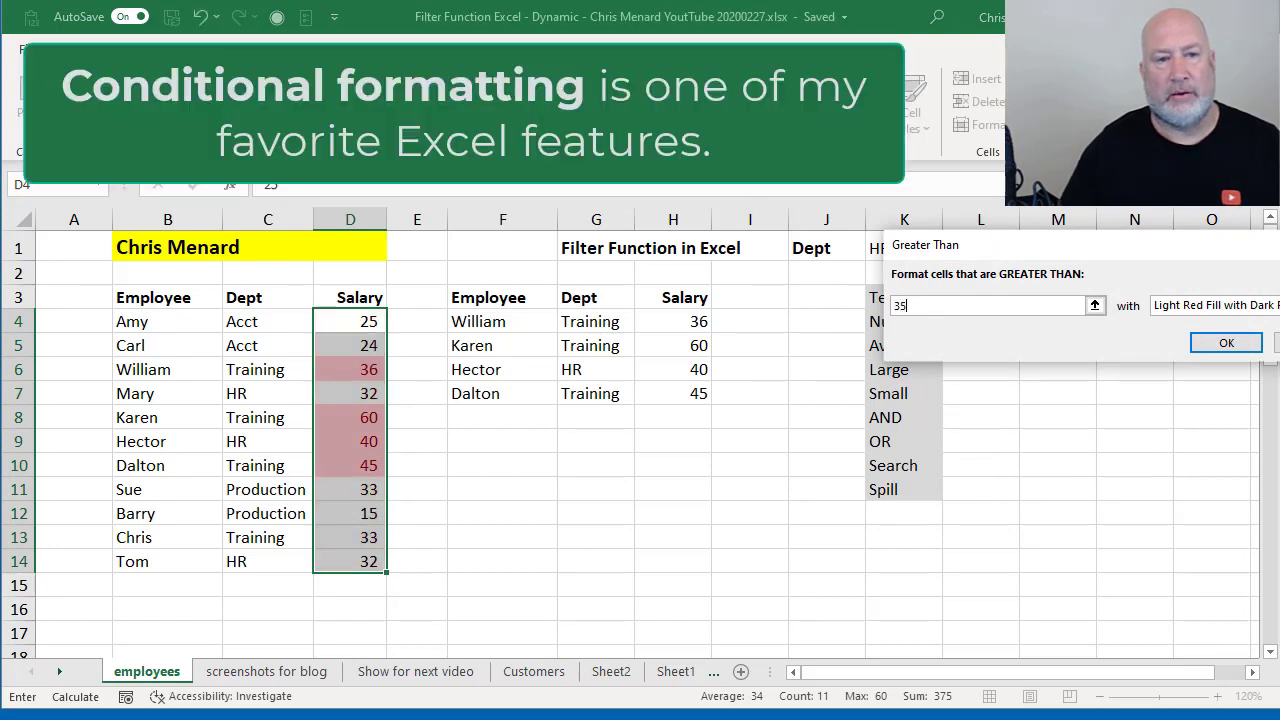
key(Return)
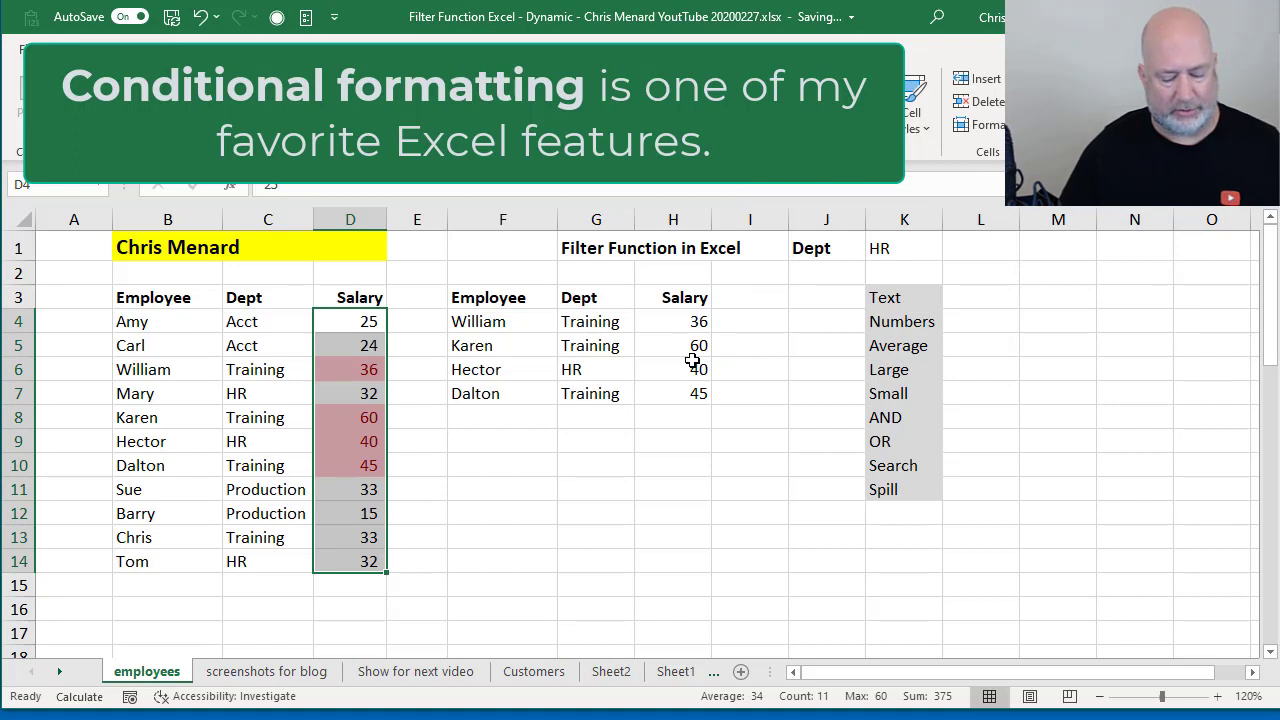
key(ctrl+z)
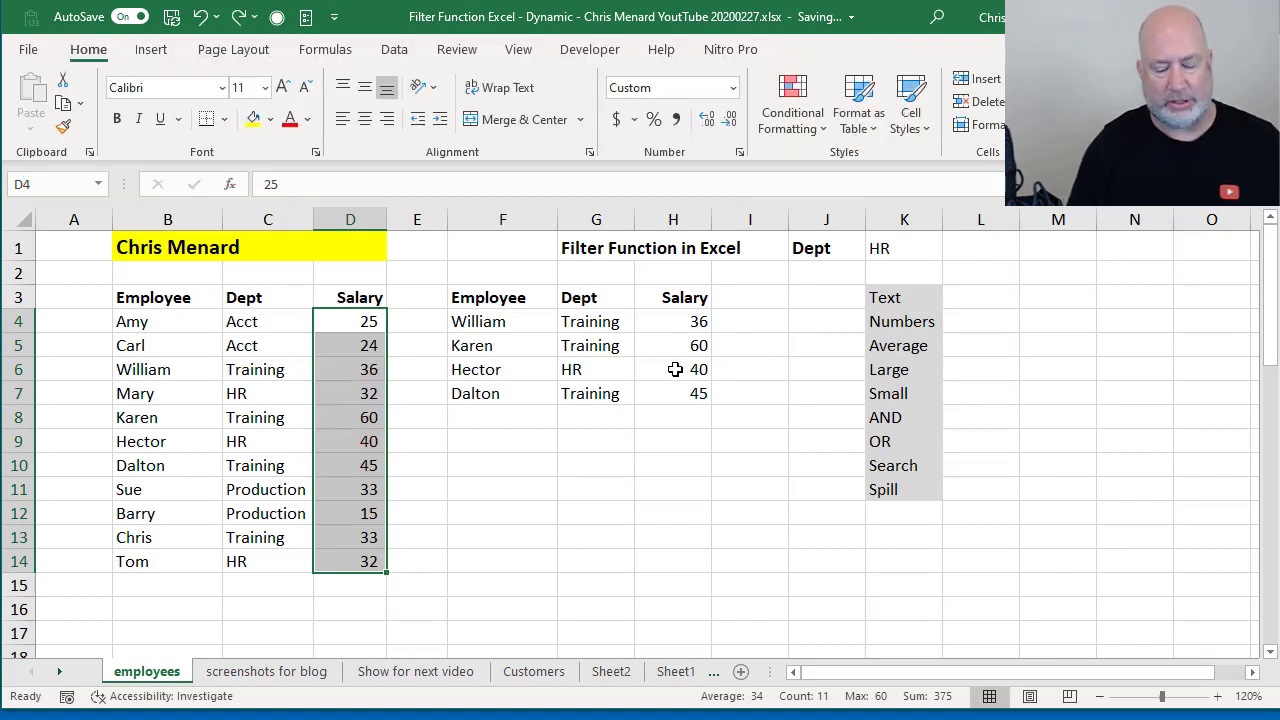
key(ctrl+y)
Change the salary in D4 to 37 to test the dynamic FILTER results, and undo the change.
click(372, 321)
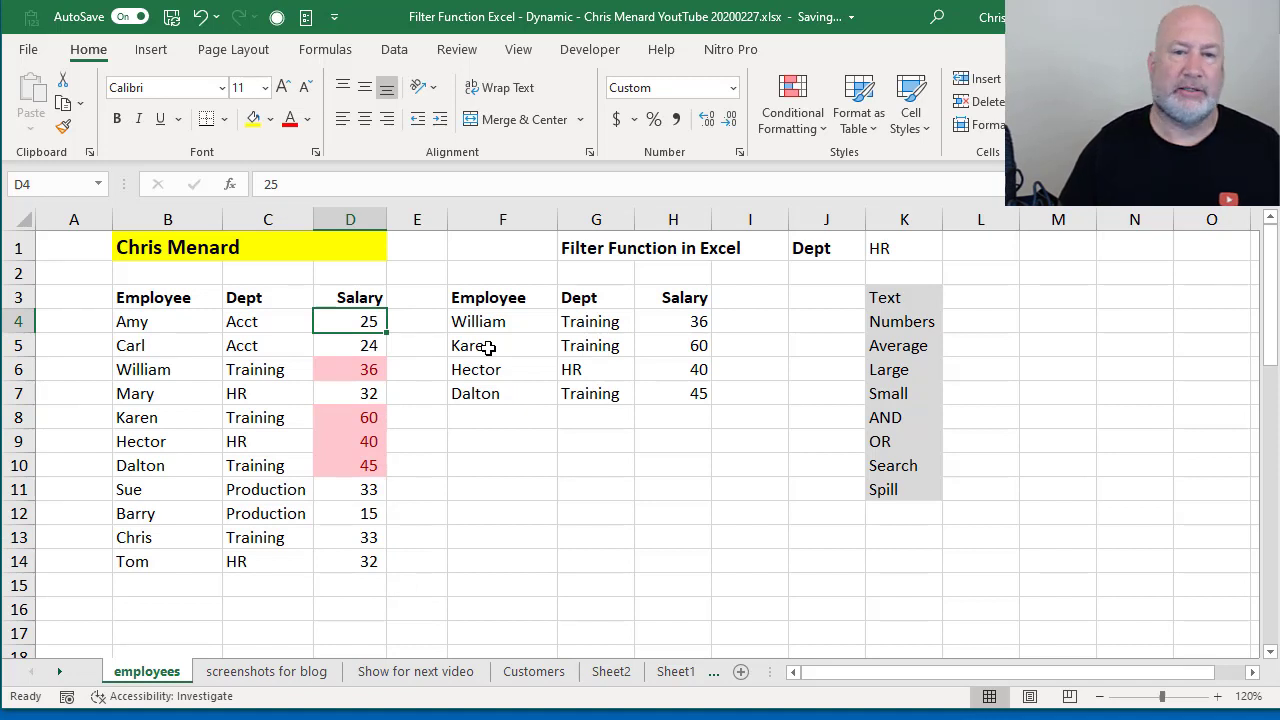
text(37)
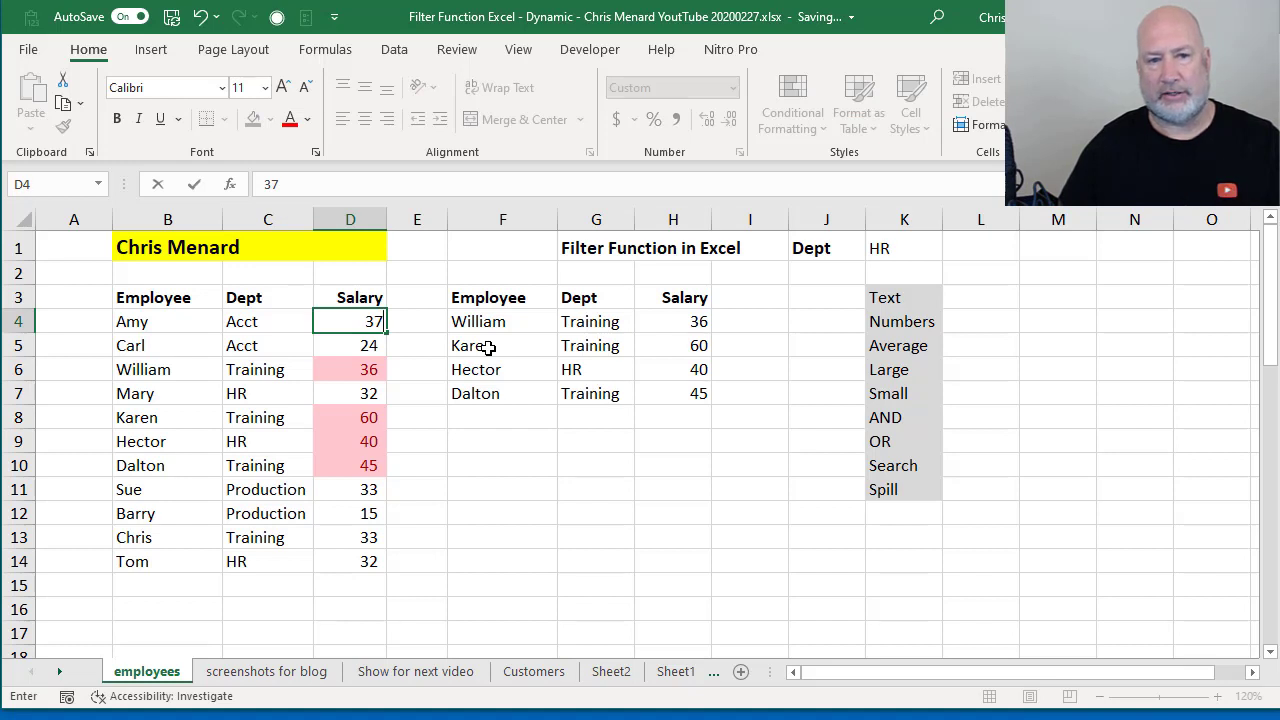
key(Return)
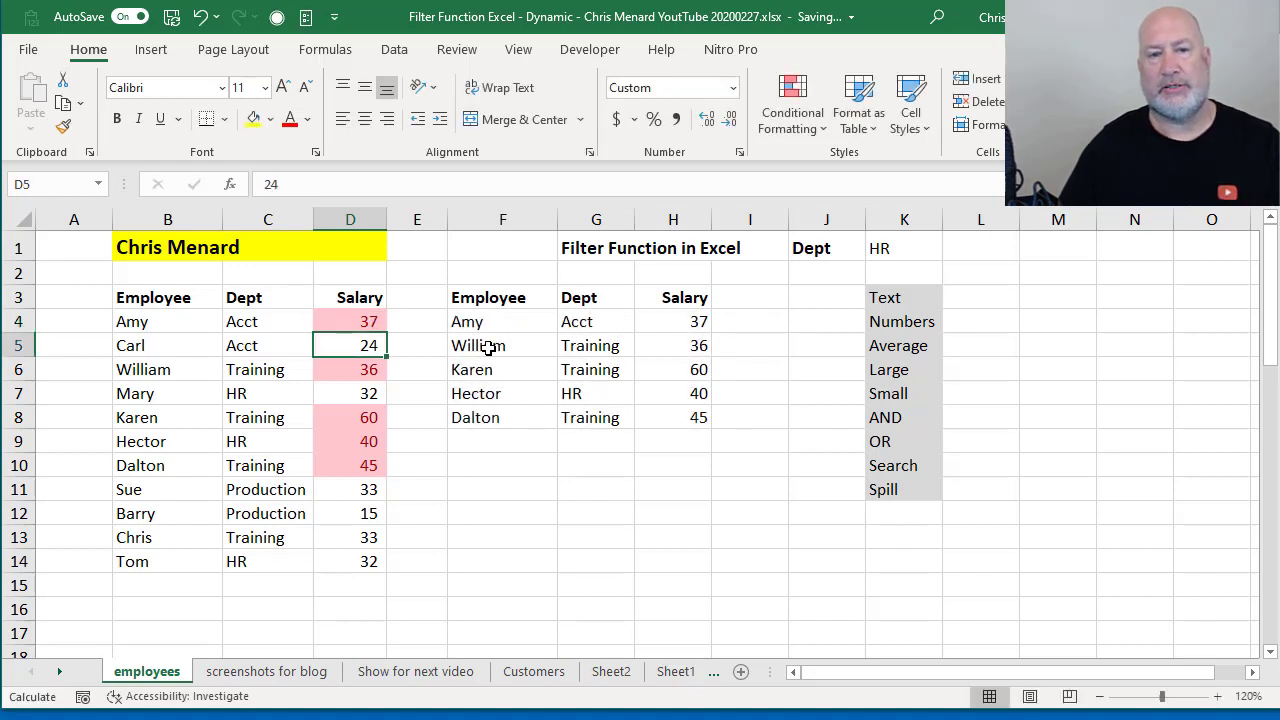
key(ctrl+z)
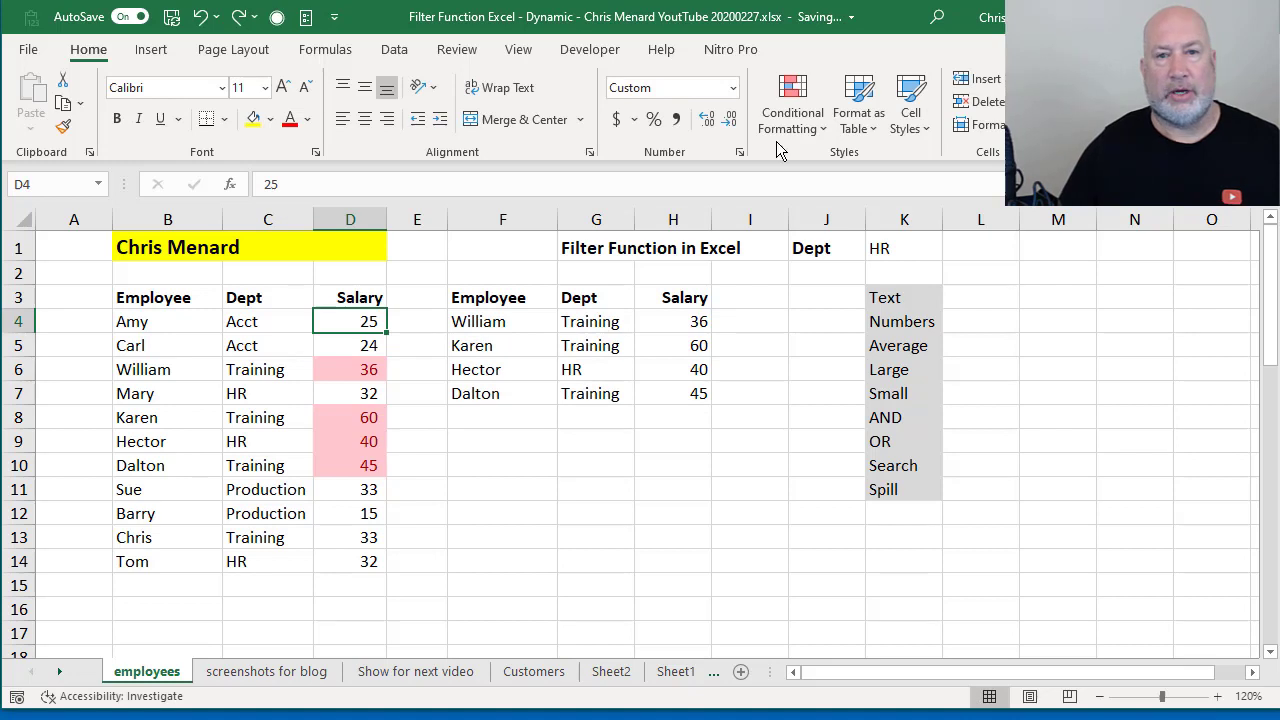
Clear the conditional formatting rules from the entire sheet.
click(808, 128)
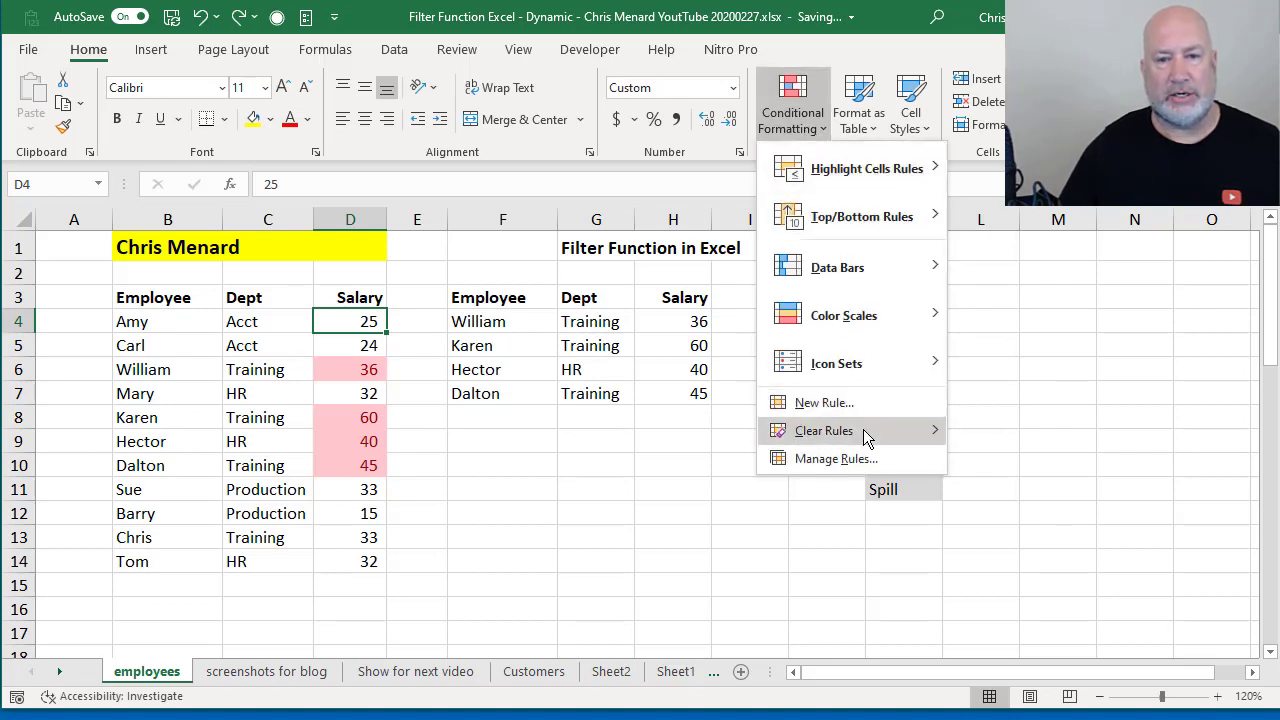
mouse_move(880, 432)
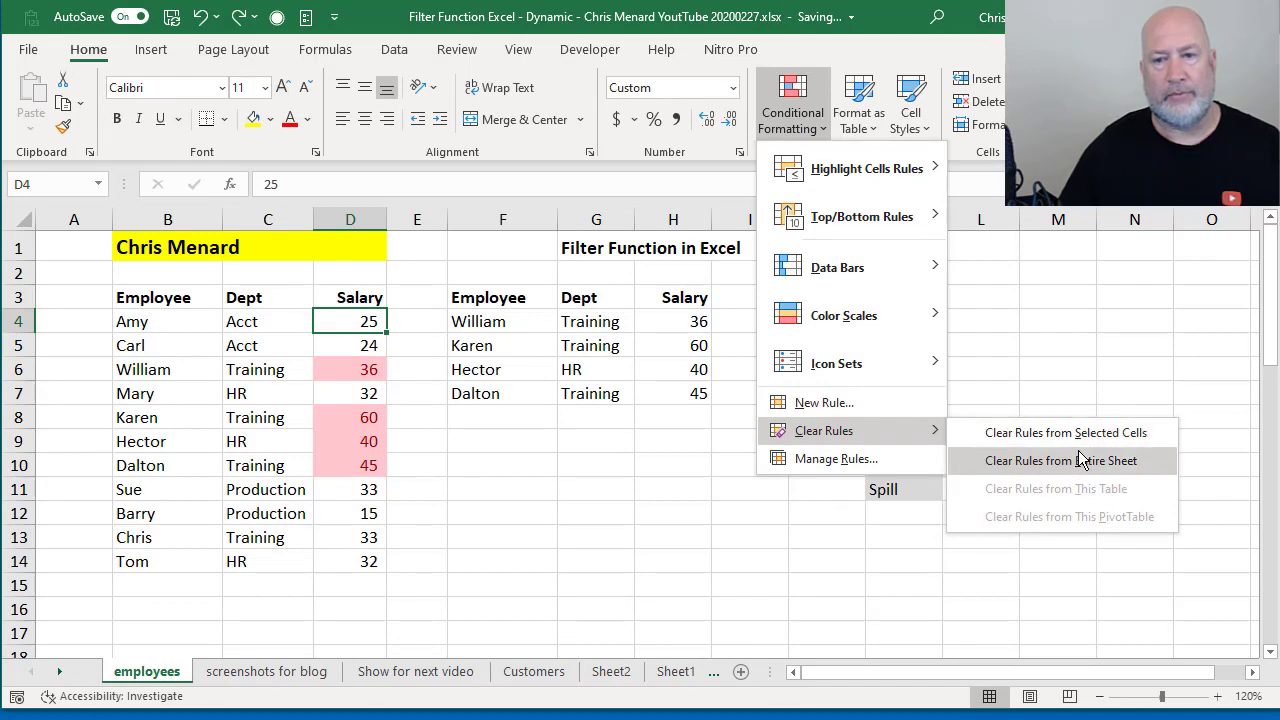
click(1080, 460)
drag(628, 346, 633, 358)
Replace the formula in F4 with =FILTER(B4:D14,D4:D14>=AVERAGE(D4:D14)), accepting the proposed correction of the closing parentheses.
click(507, 322)
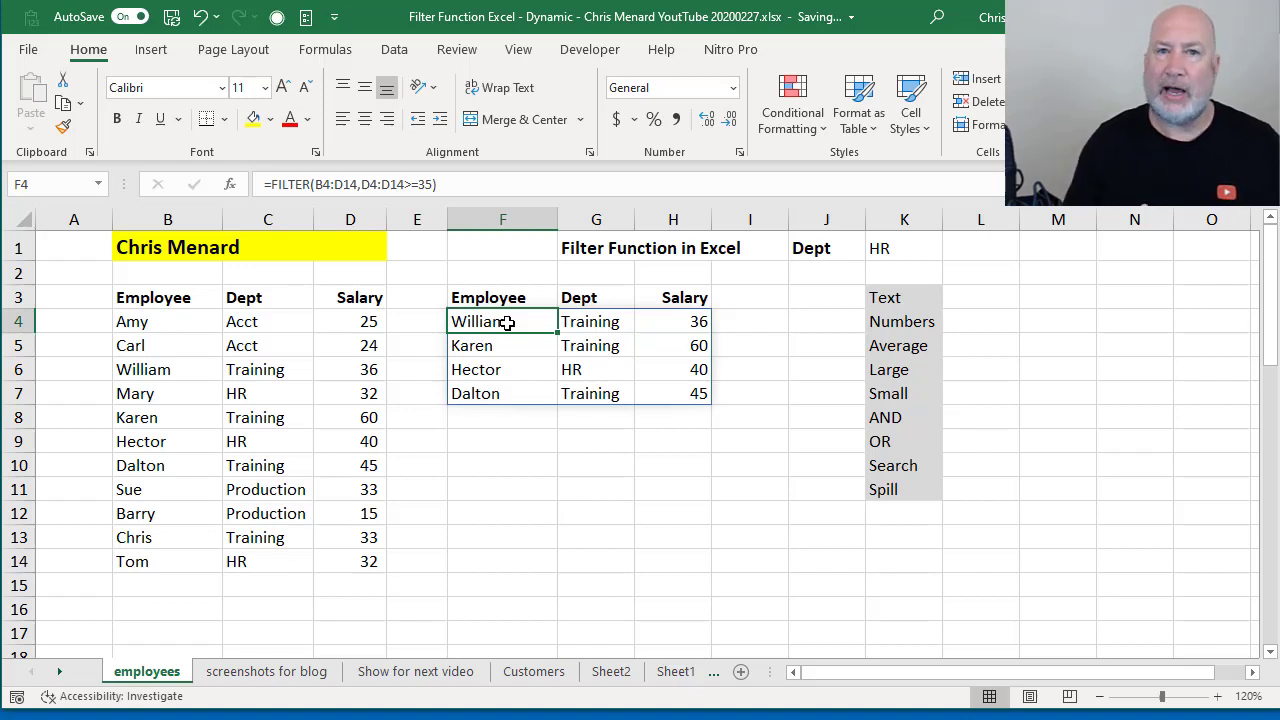
text(=)
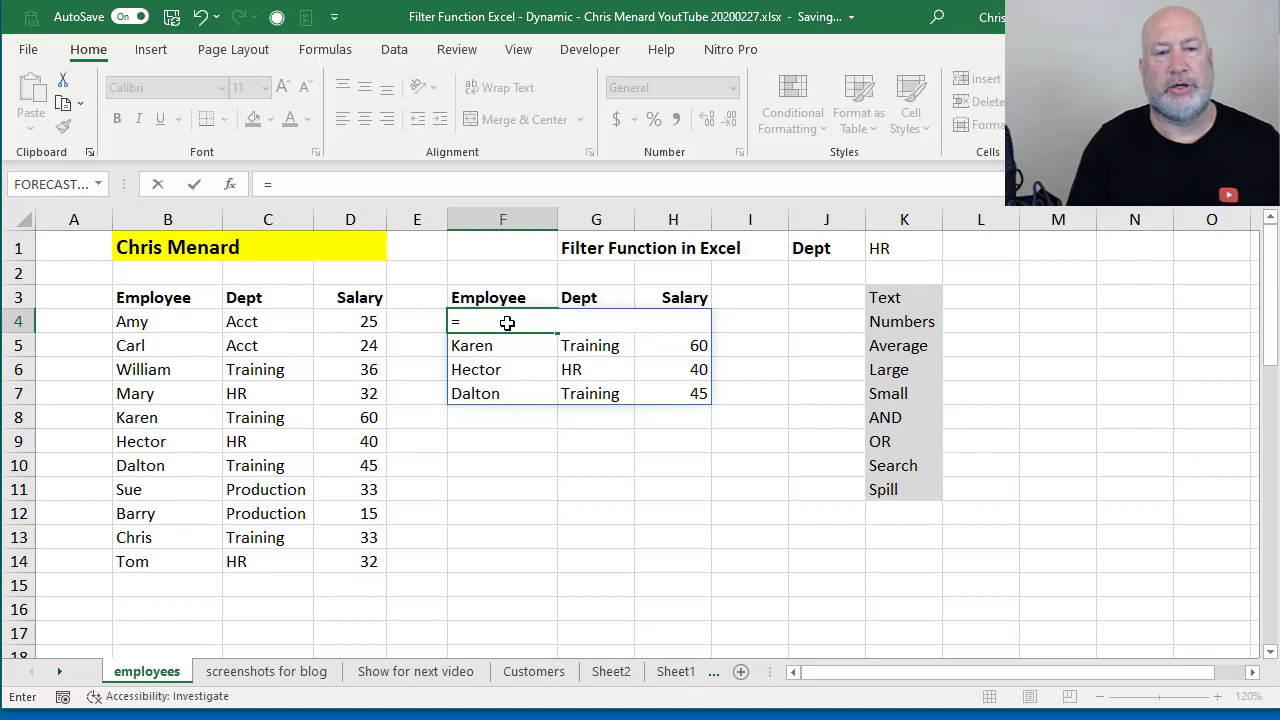
text(filt)
key(Tab)
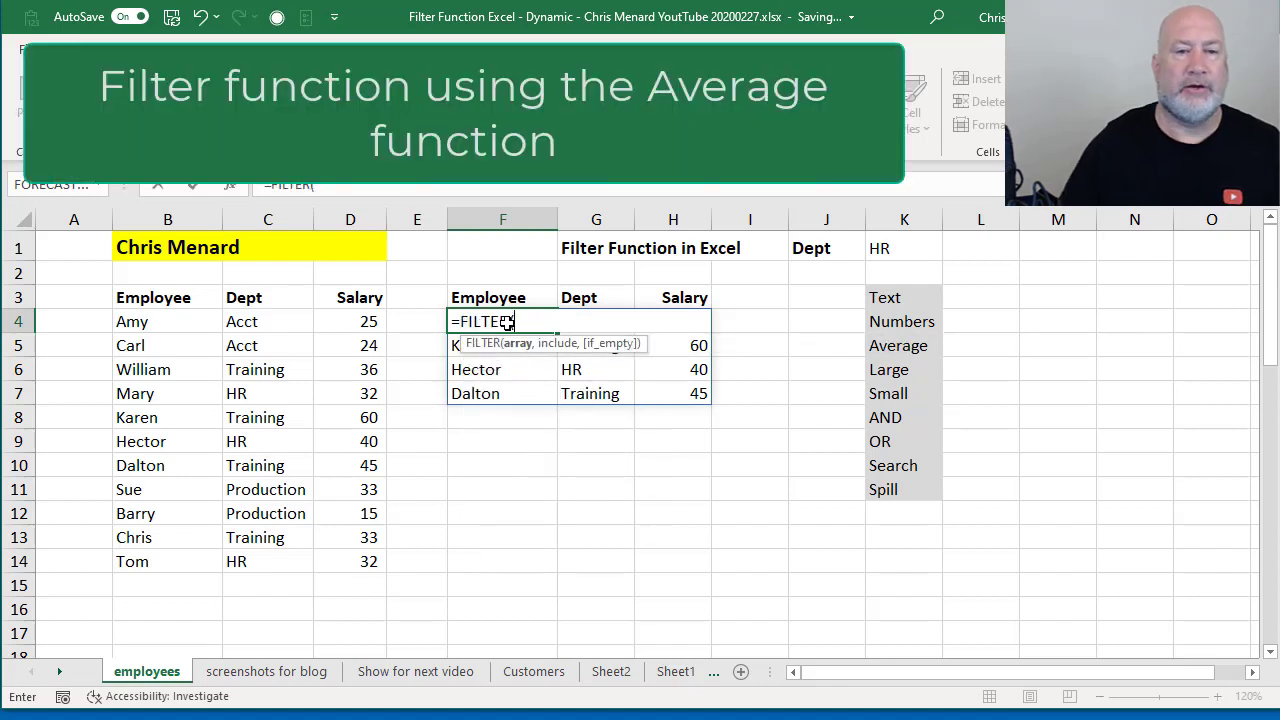
drag(207, 321, 338, 551)
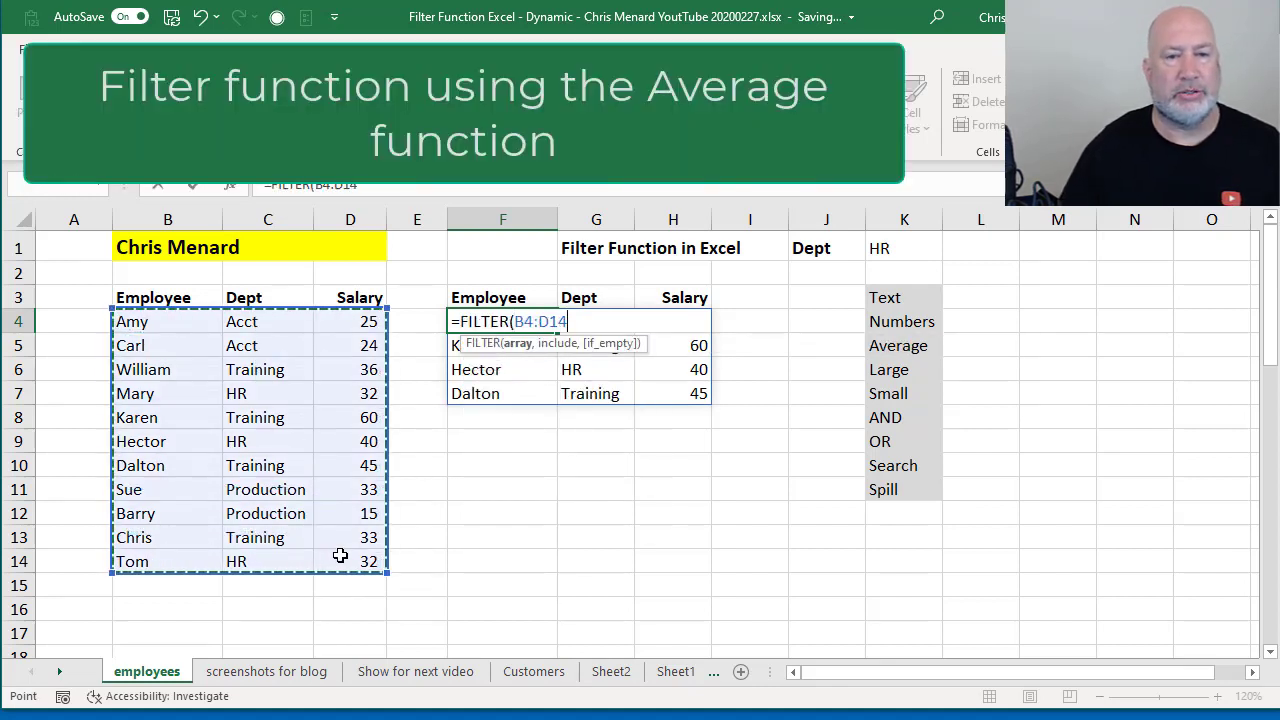
text(,)
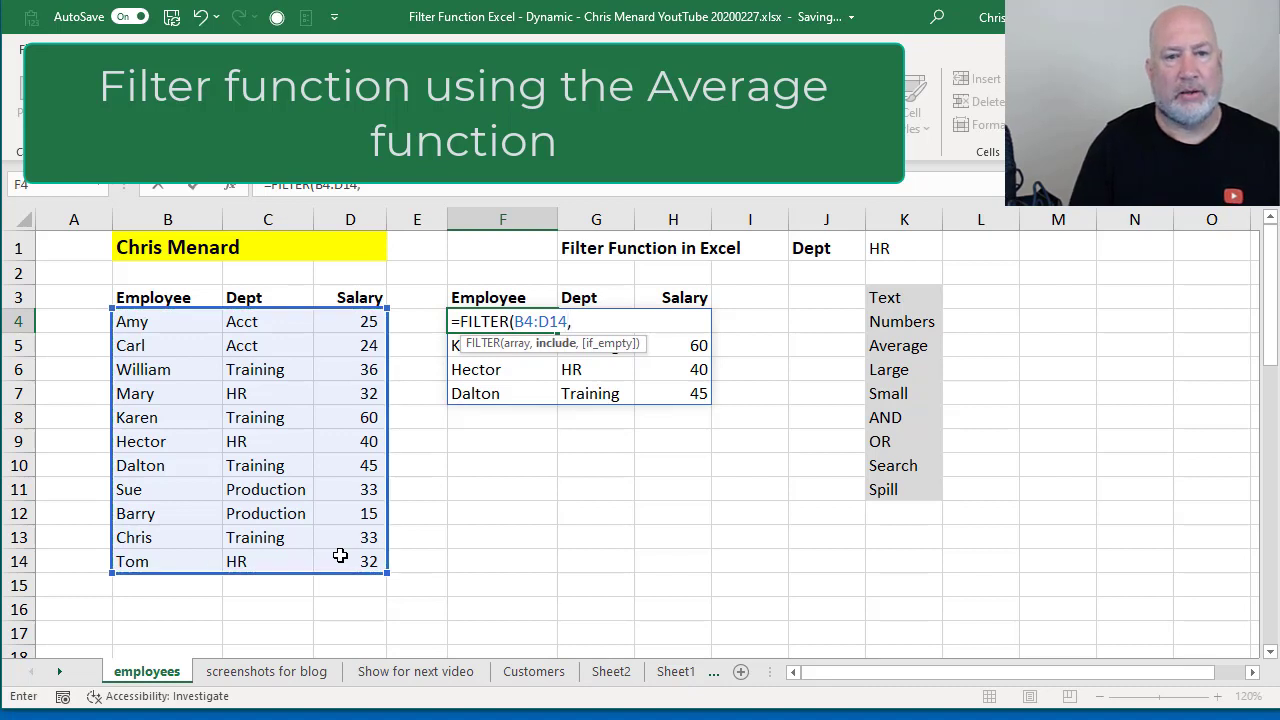
drag(344, 324, 344, 552)
text(>)
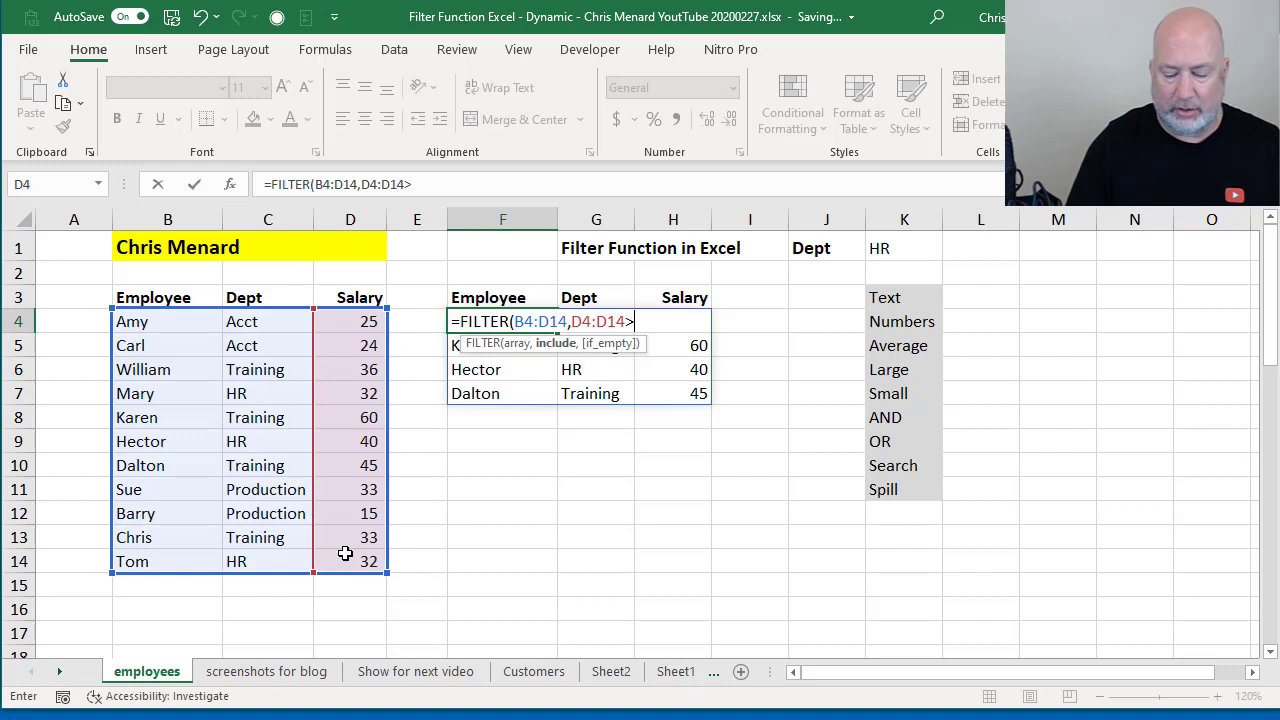
text(=a)
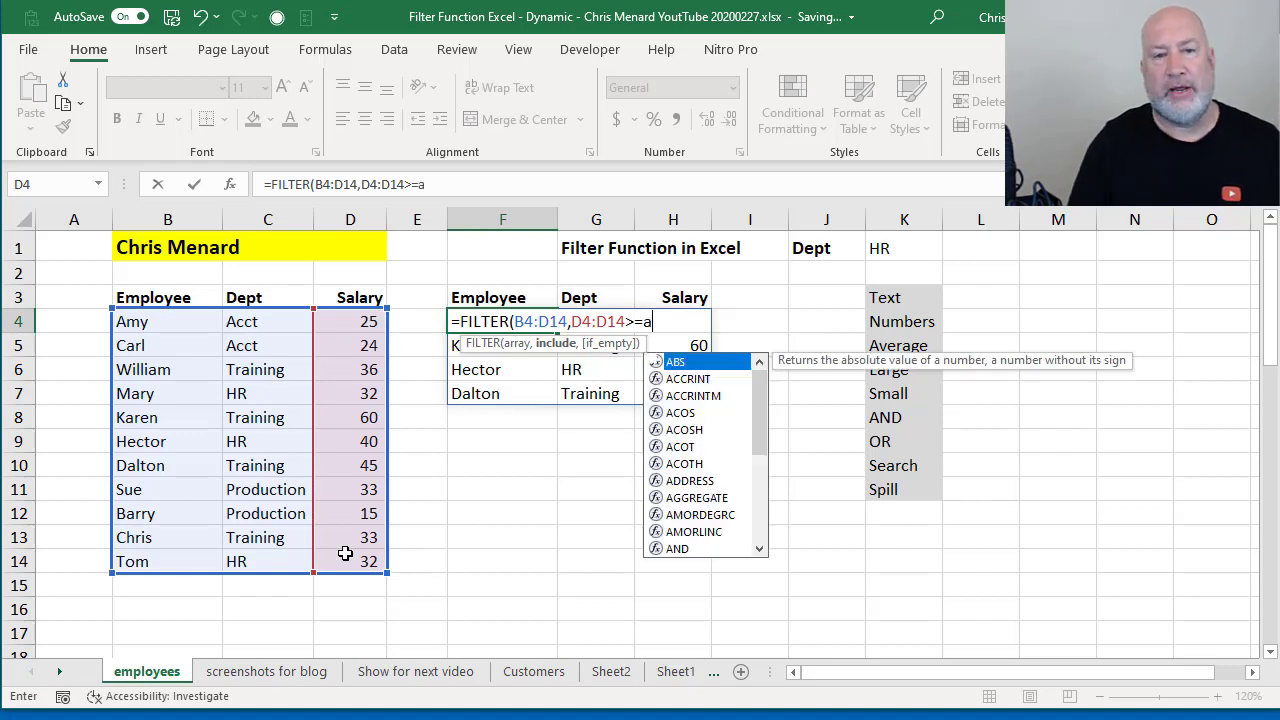
text(verage()
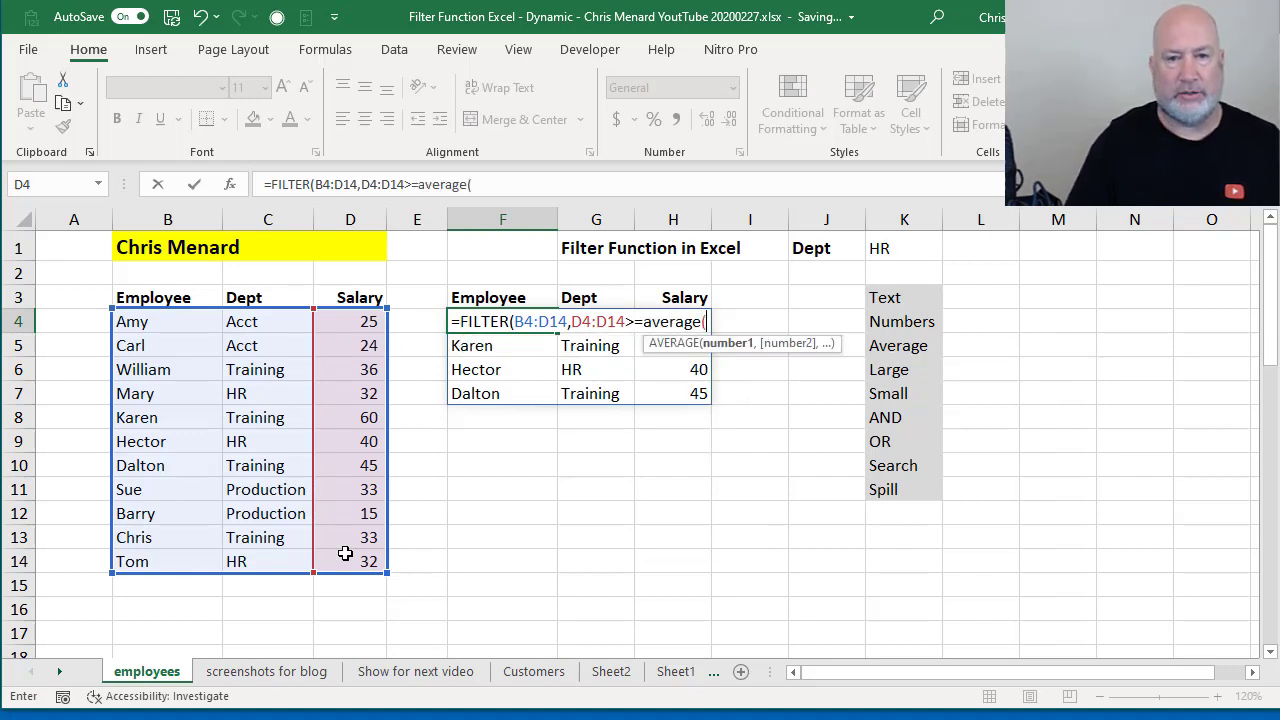
drag(357, 323, 350, 563)
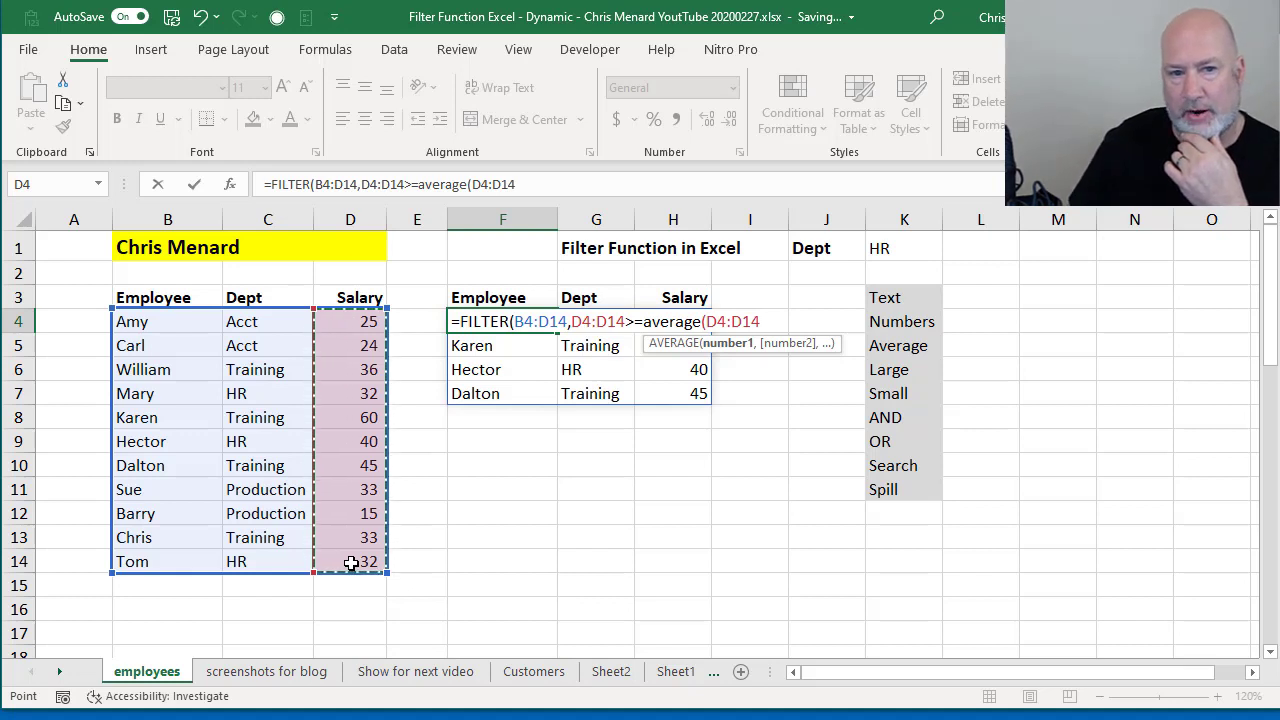
key(Return)
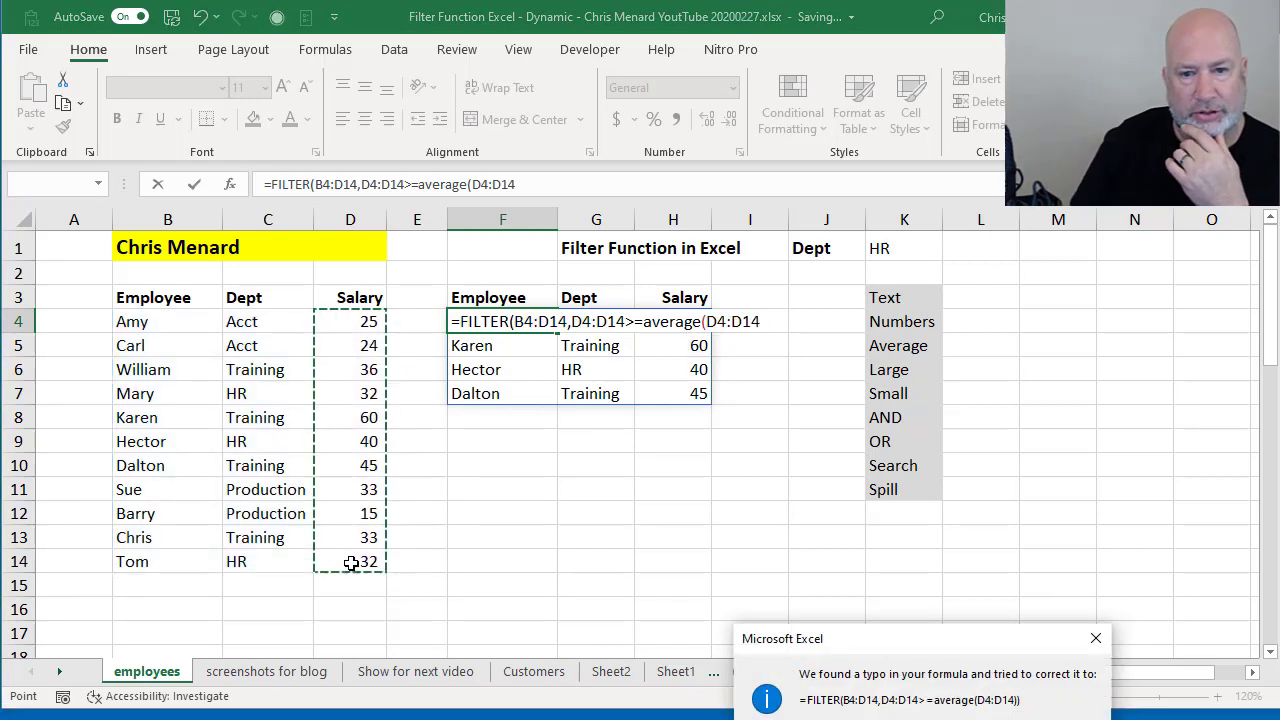
key(Return)
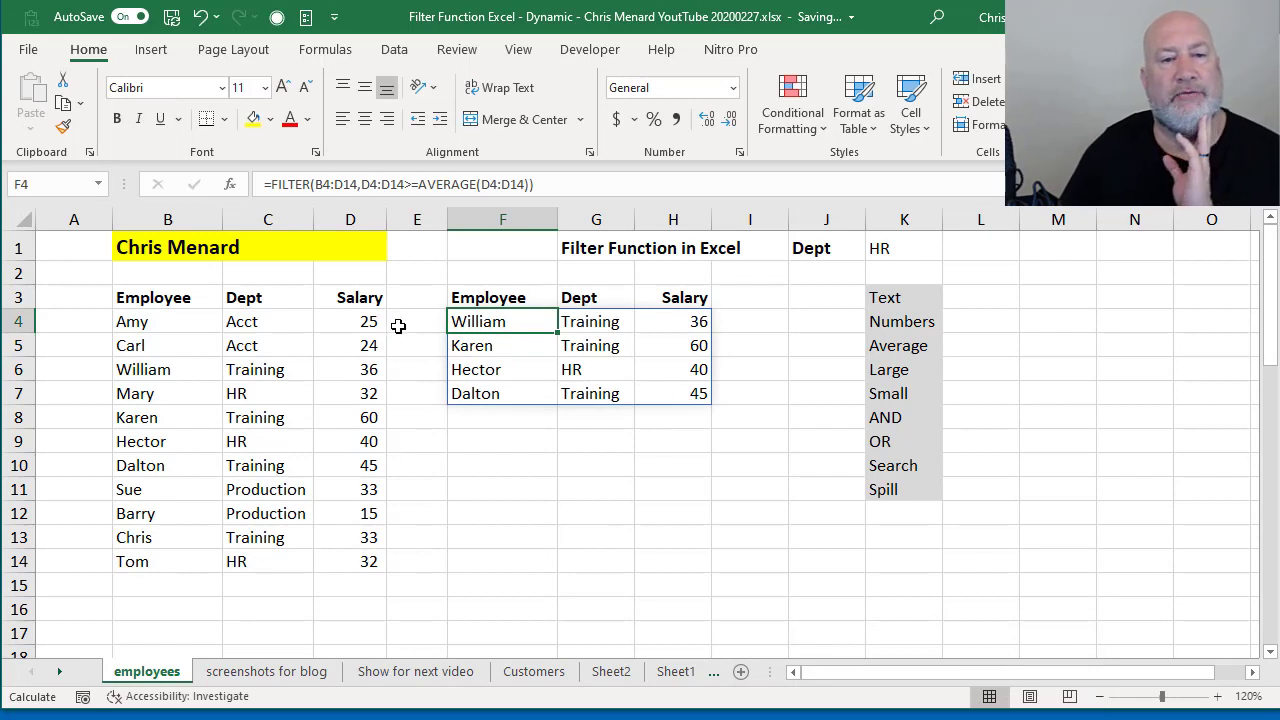
Highlight the above-average salaries in D4:D14 using Light Red Fill with Dark Red Text.
drag(370, 322, 350, 562)
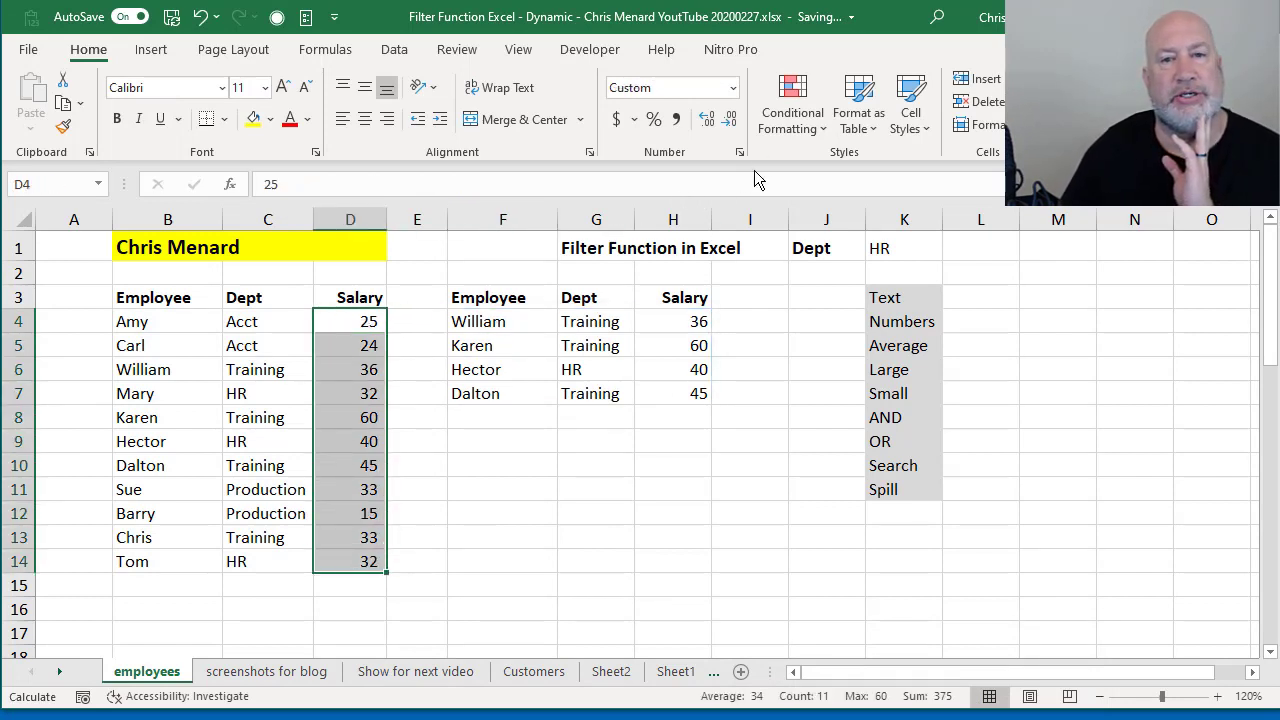
click(787, 130)
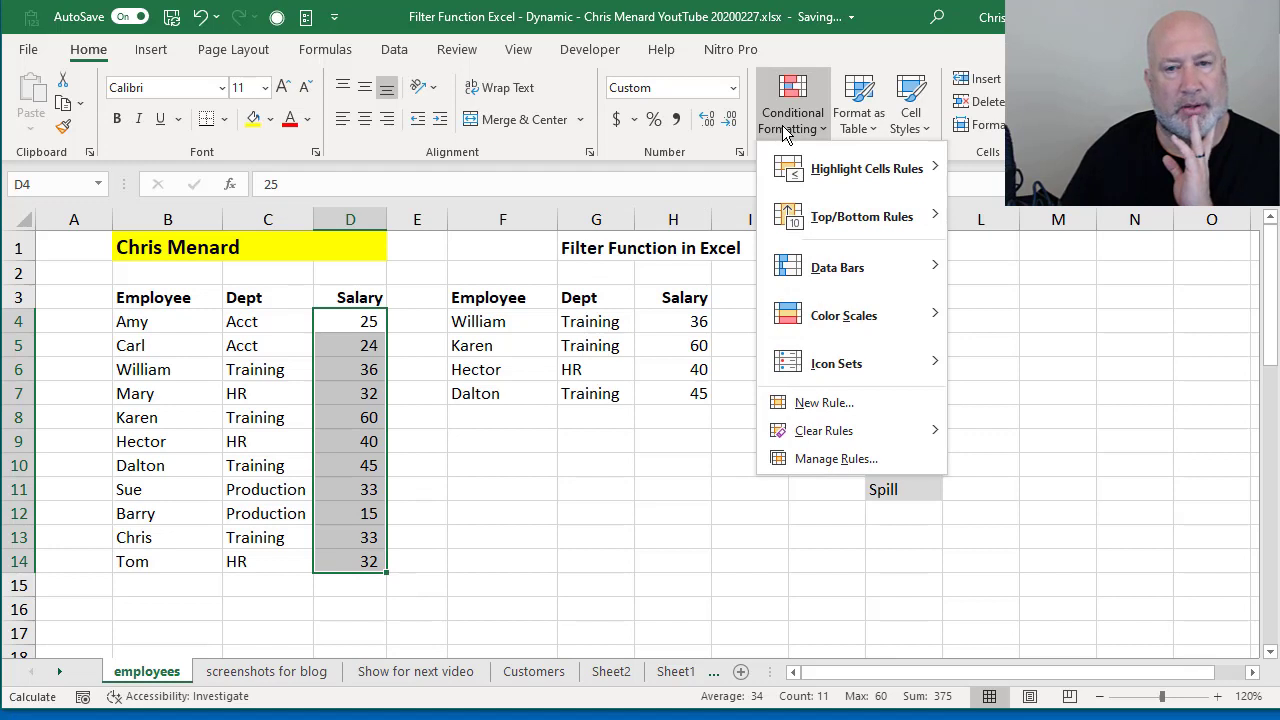
mouse_move(810, 218)
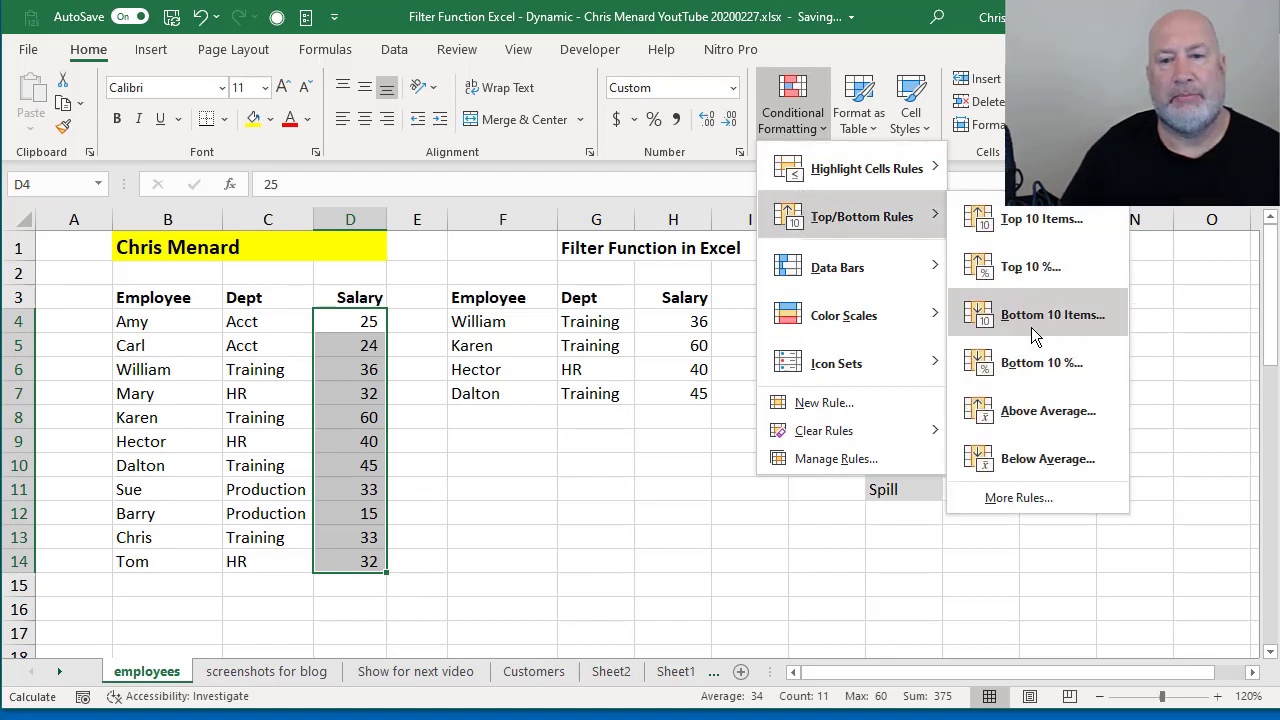
click(1022, 412)
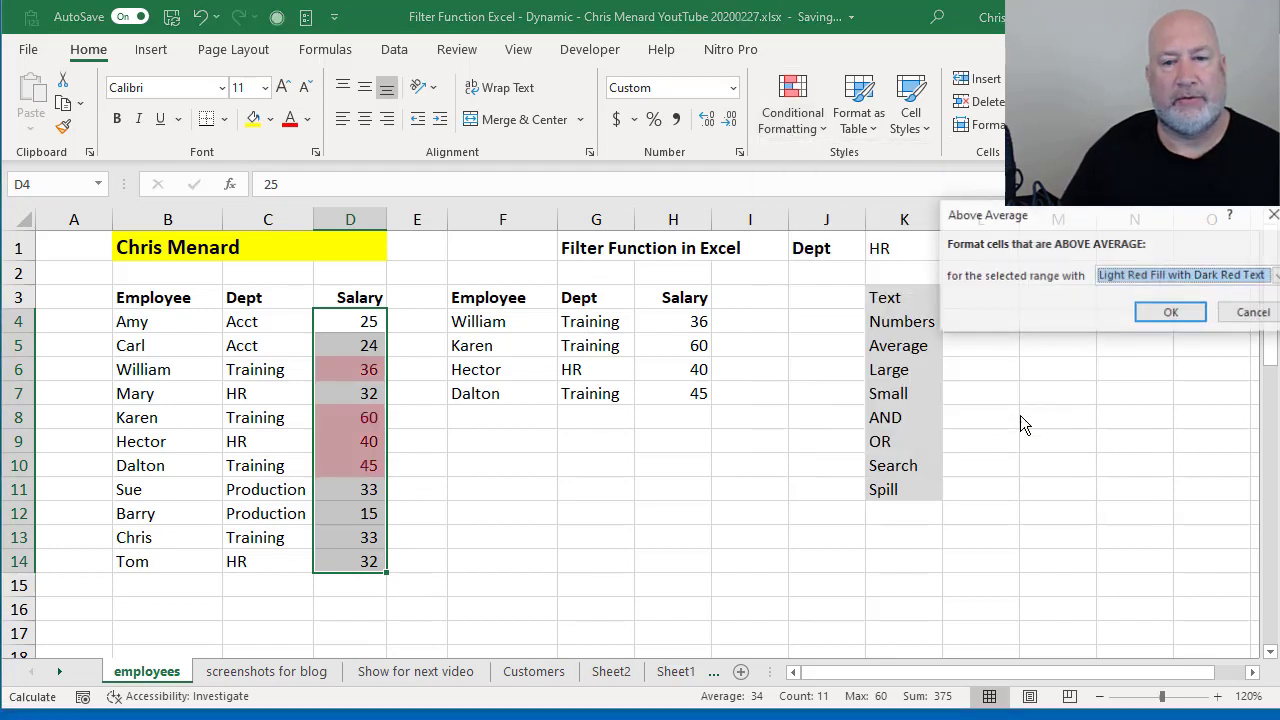
click(1168, 314)
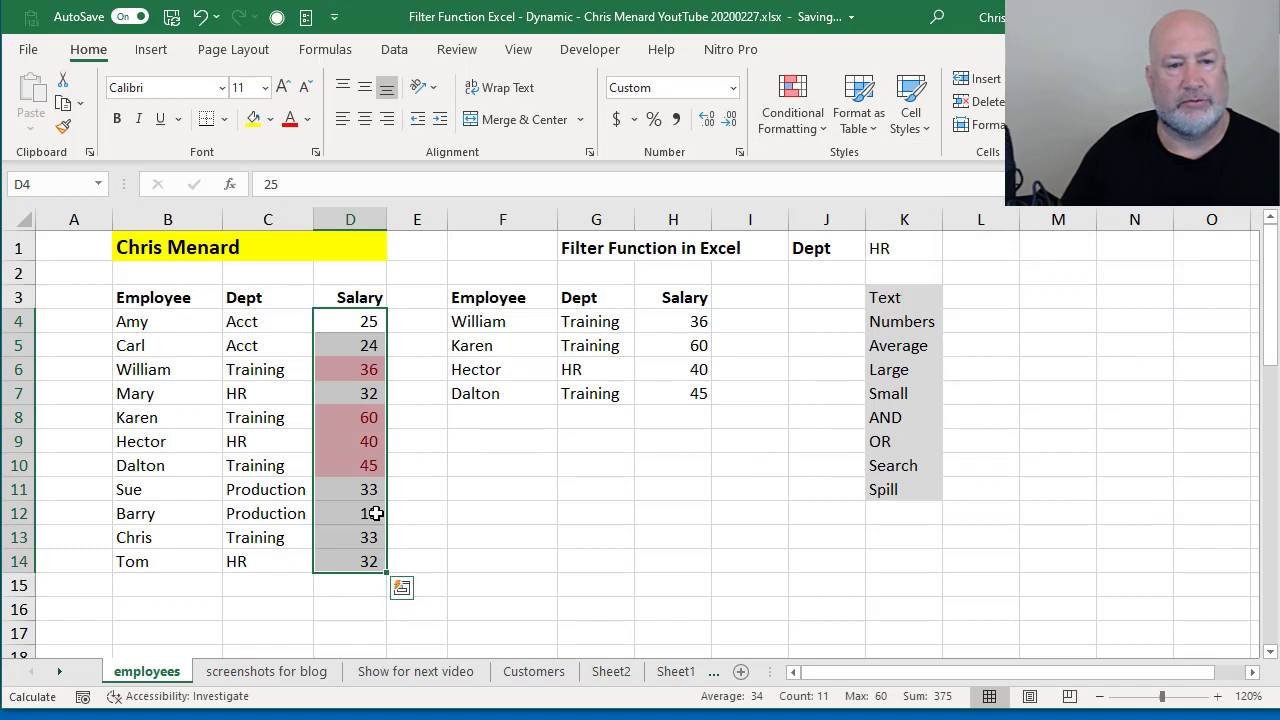
Change the salary in D11 to 42 to test the FILTER results, and select D4:D14 to check the average.
click(351, 490)
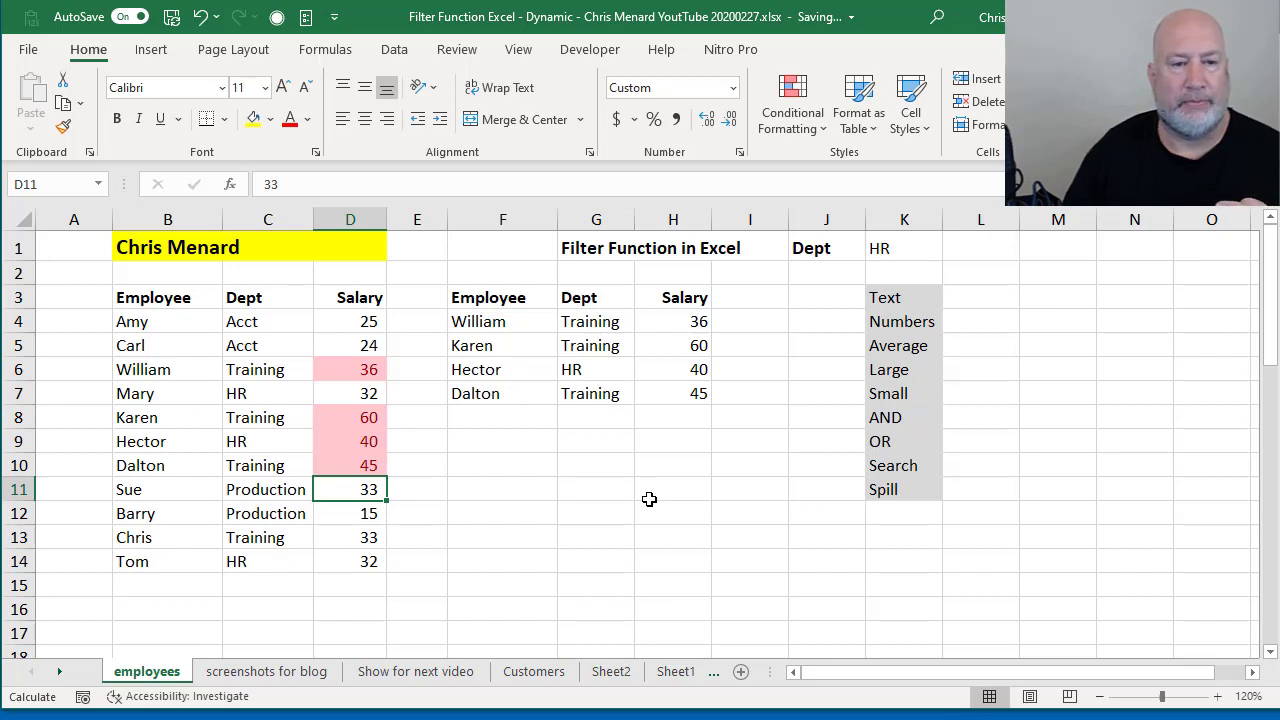
text(42)
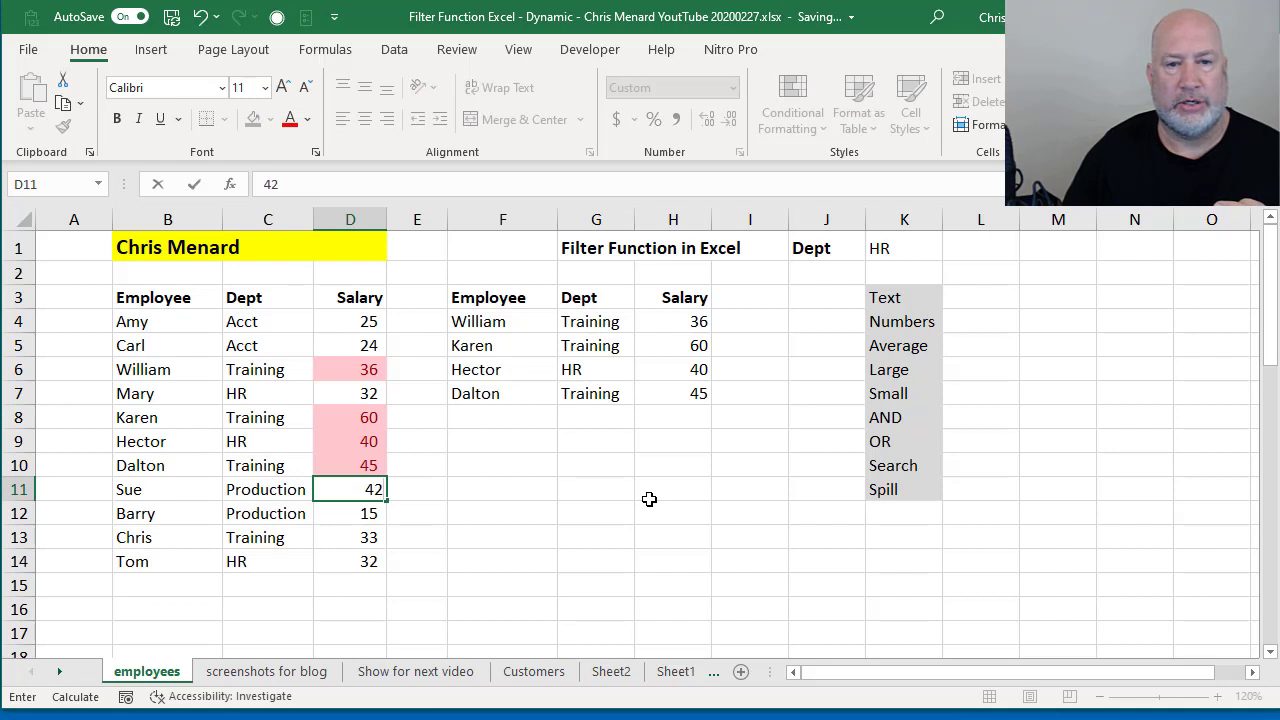
key(Return)
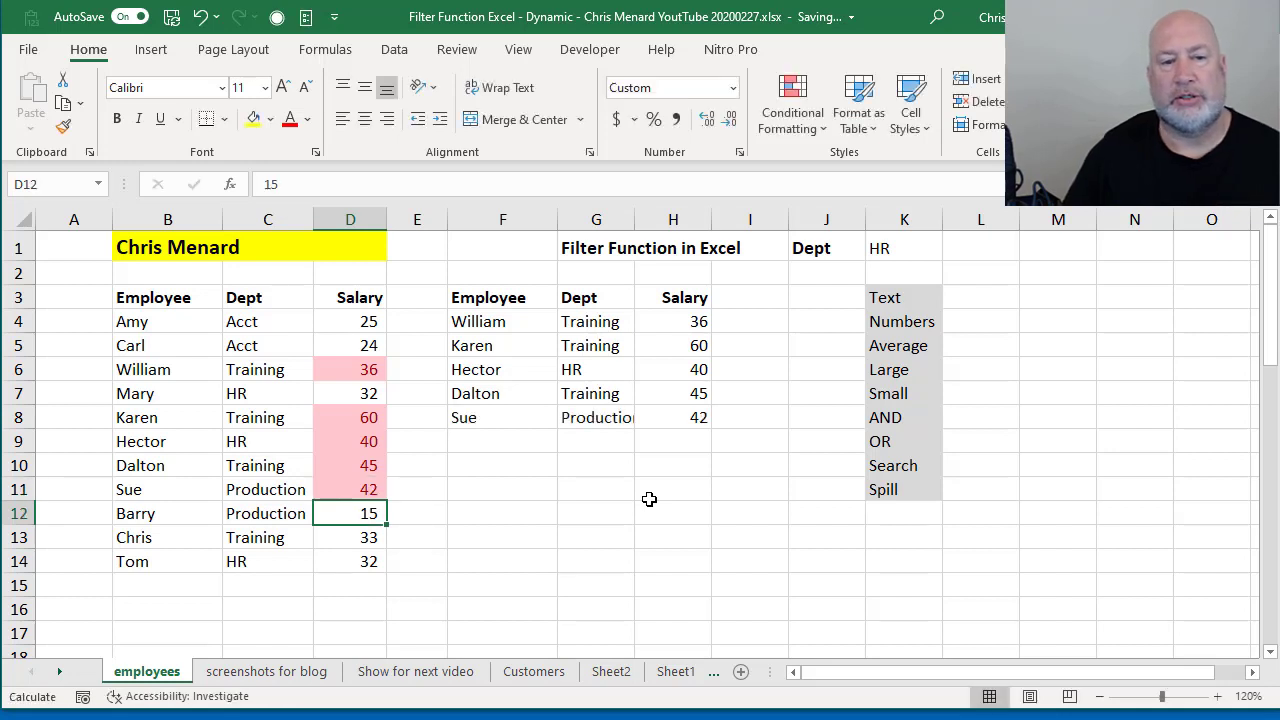
click(356, 487)
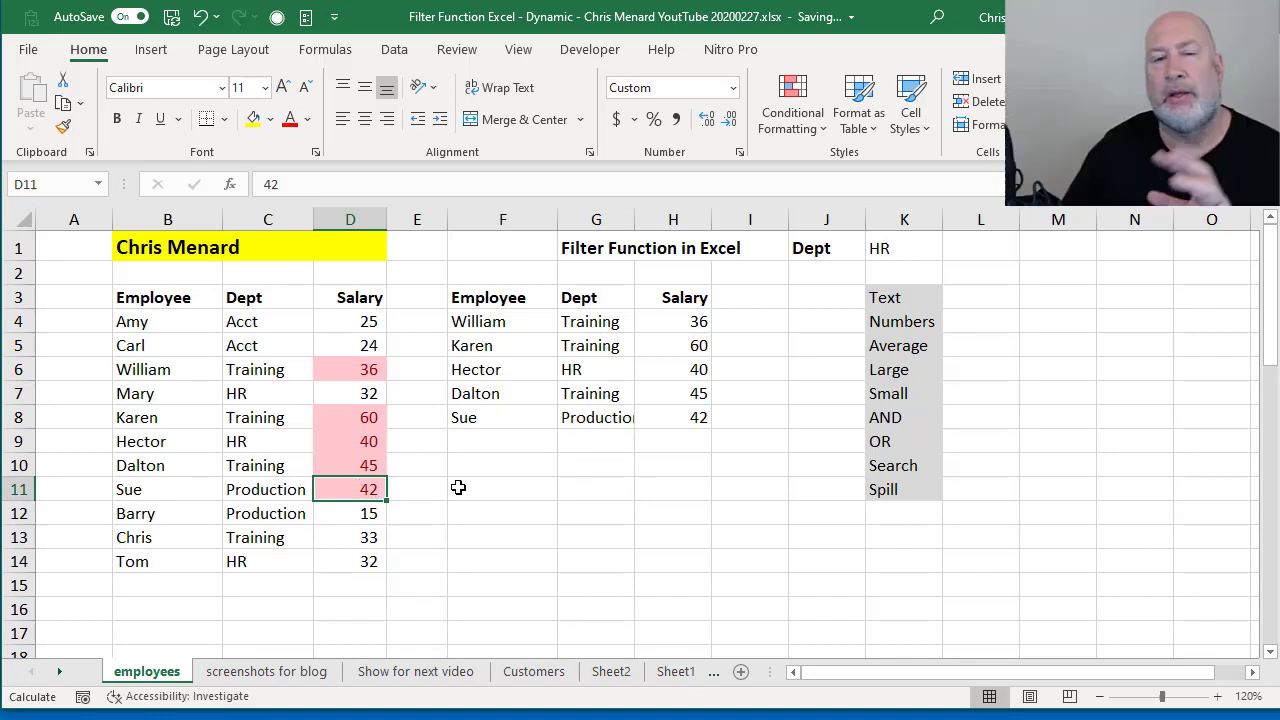
drag(349, 320, 368, 562)
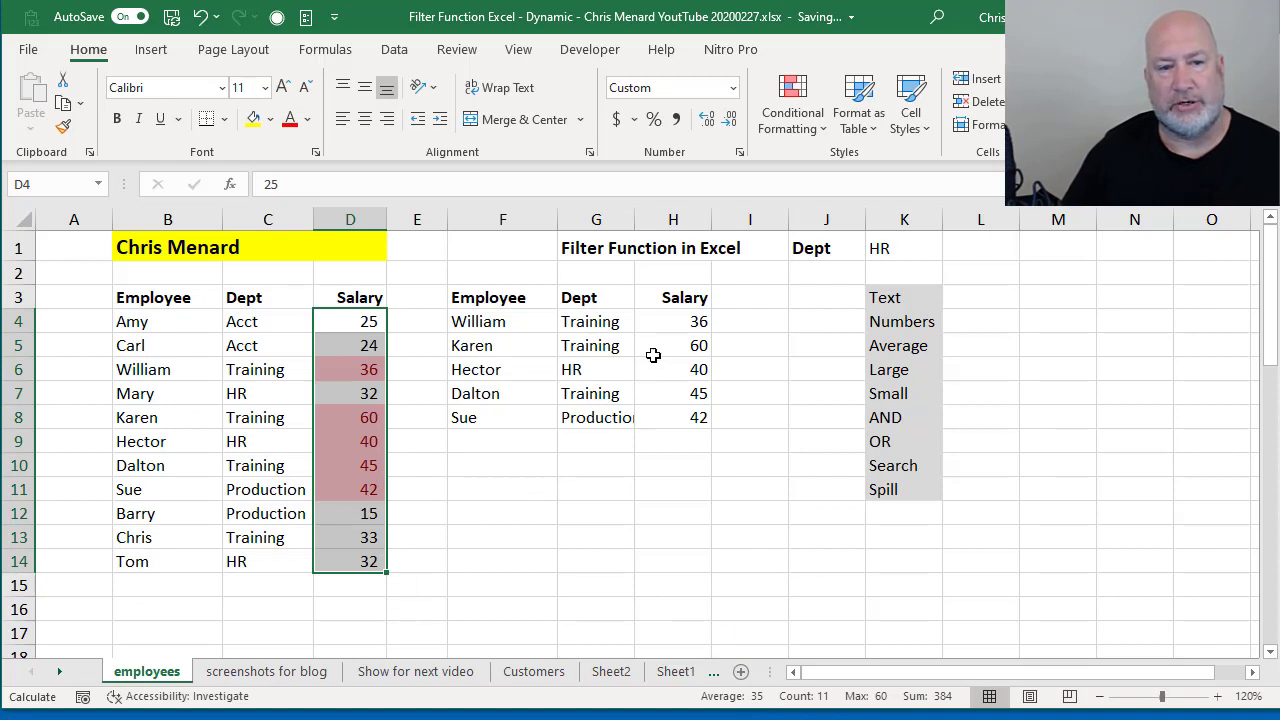
Set the salary in D11 to 29.
click(336, 483)
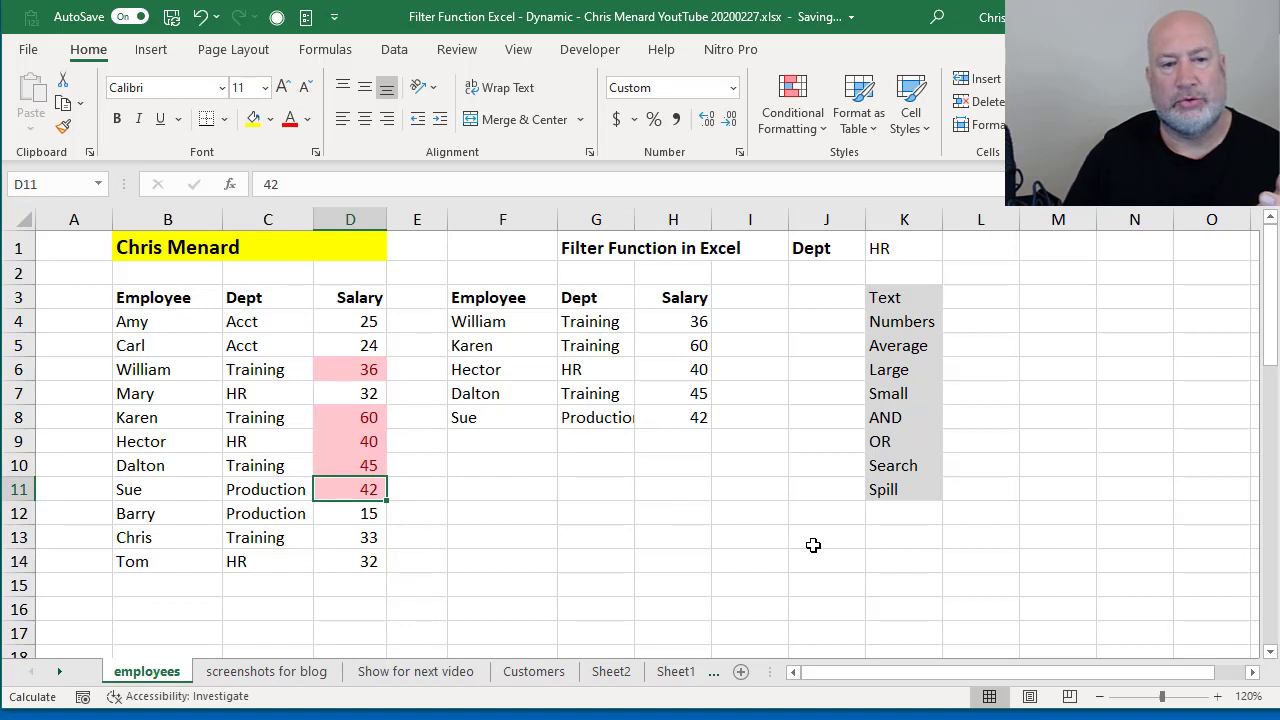
text(29)
key(Return)
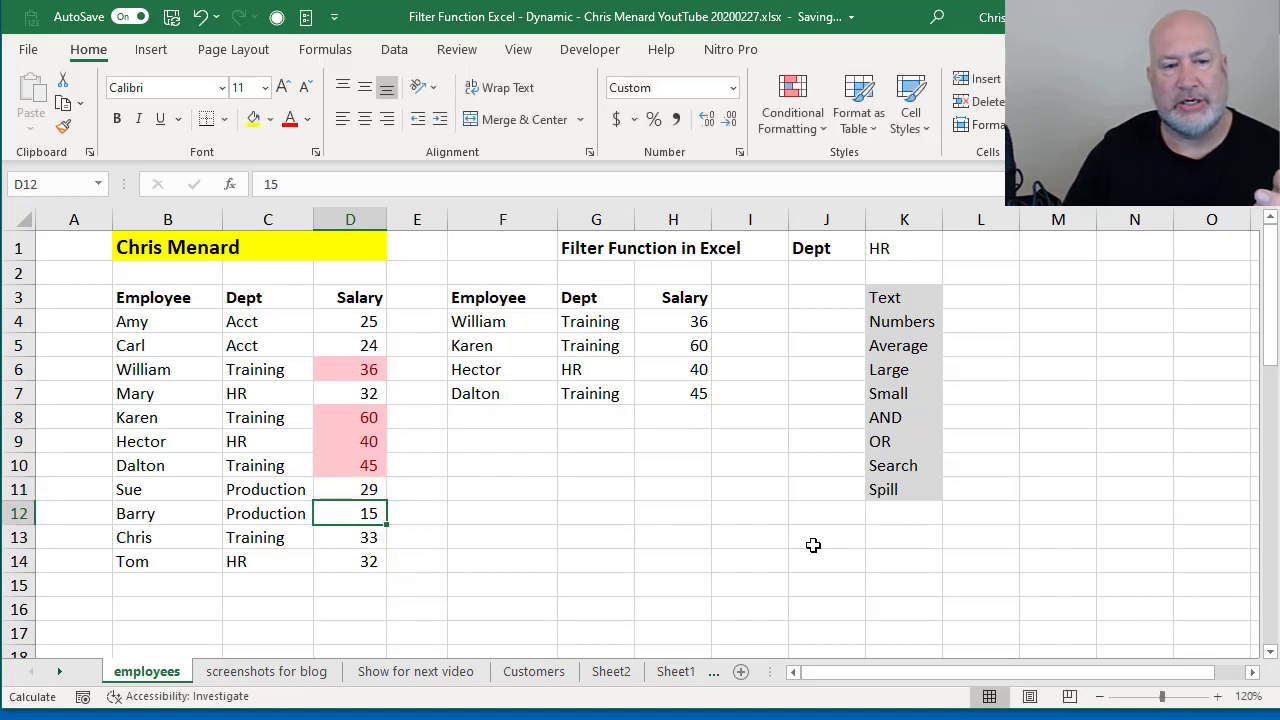
key(Up)
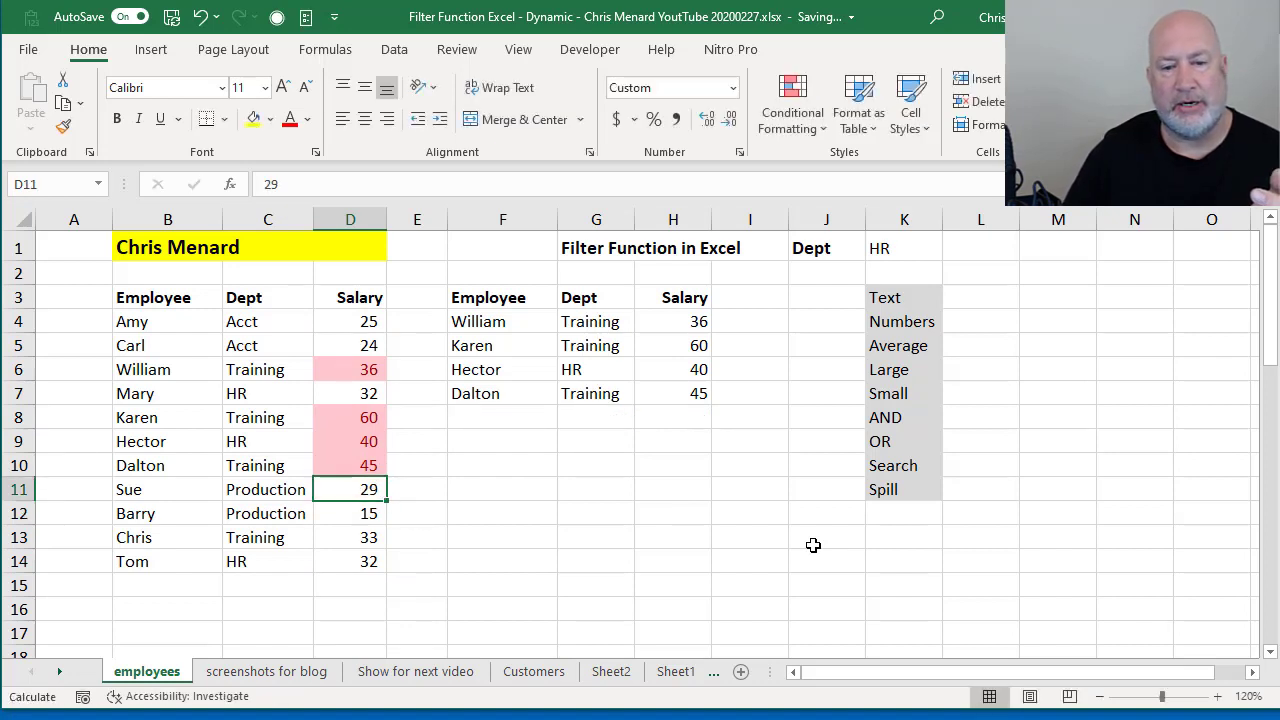
Clear the above-average conditional formatting from the entire sheet.
click(800, 126)
mouse_move(824, 430)
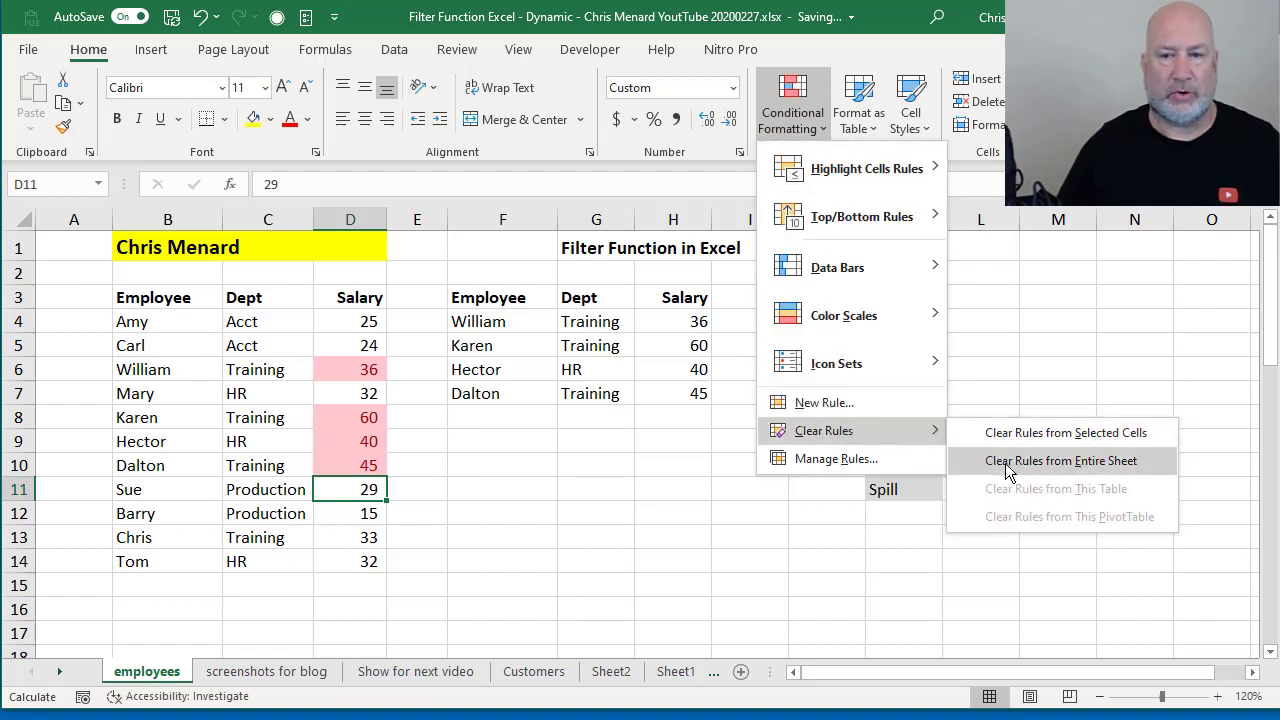
click(1008, 462)
Edit the formula in F4 to =FILTER(B4:D14,D4:D14<AVERAGE(D4:D14)) and review it in the cell.
click(508, 321)
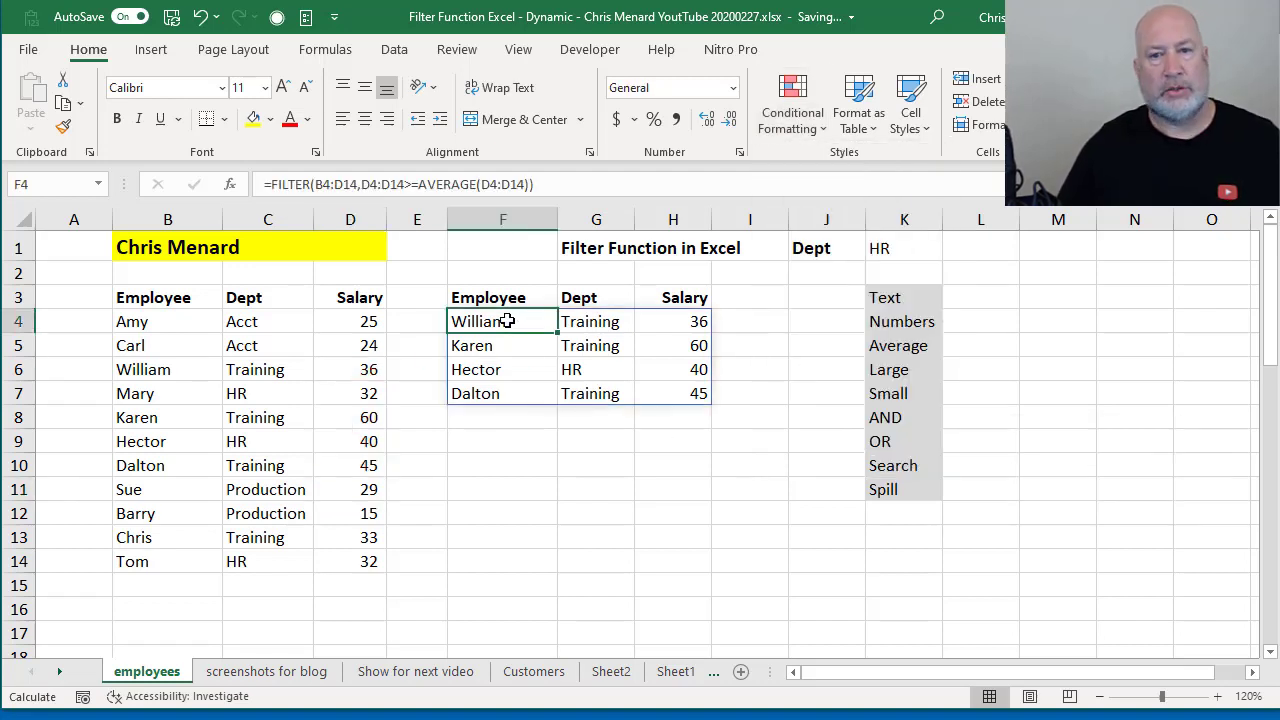
click(418, 180)
key(Delete)
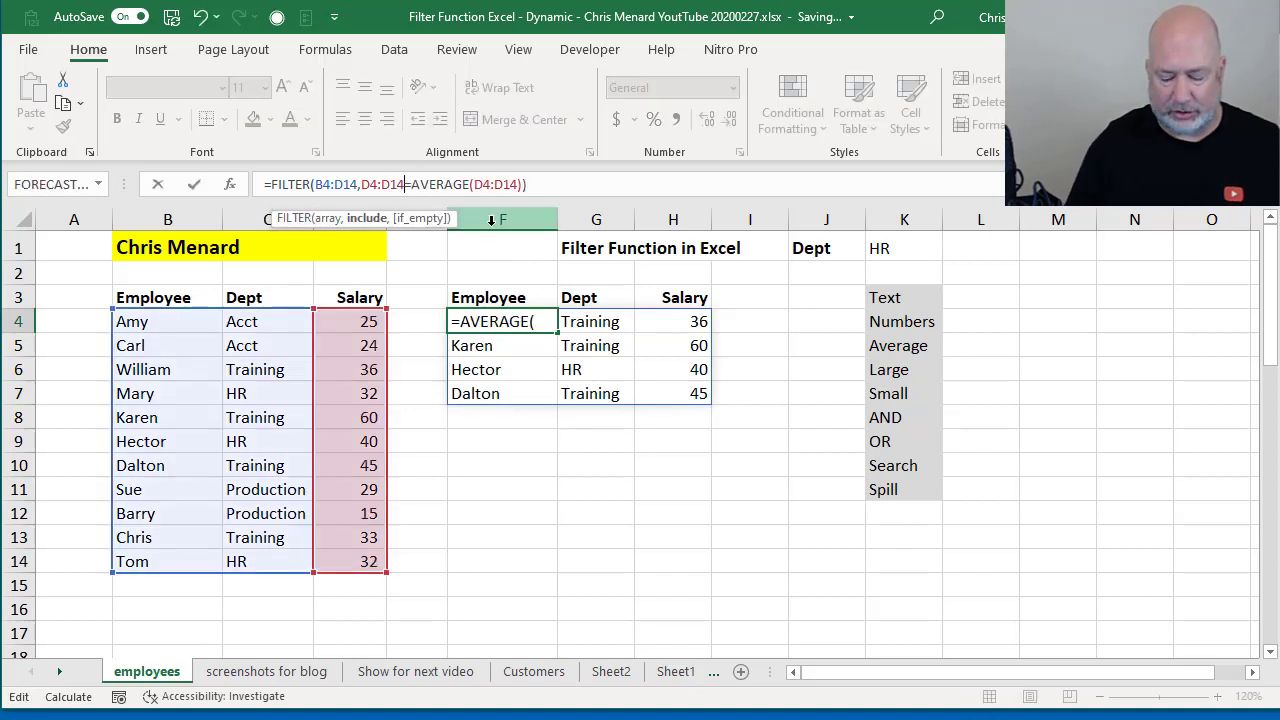
text(<)
key(Delete)
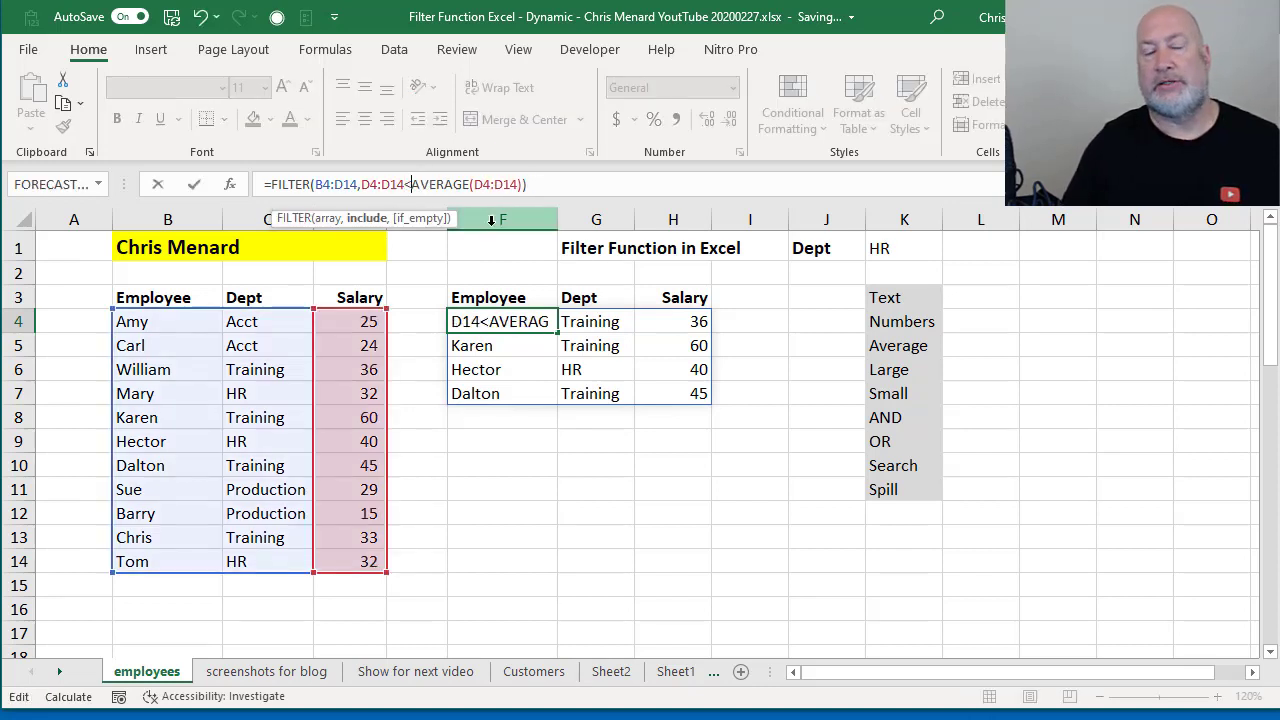
key(ctrl+Return)
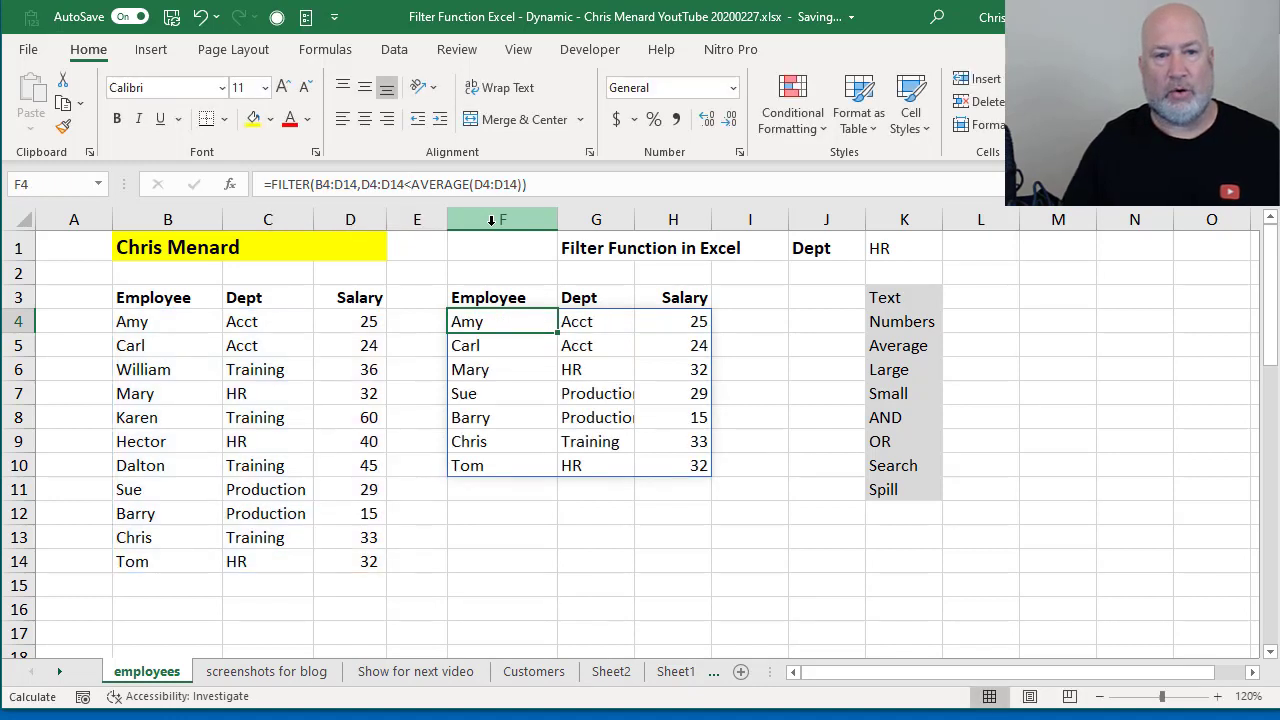
double_click(520, 321)
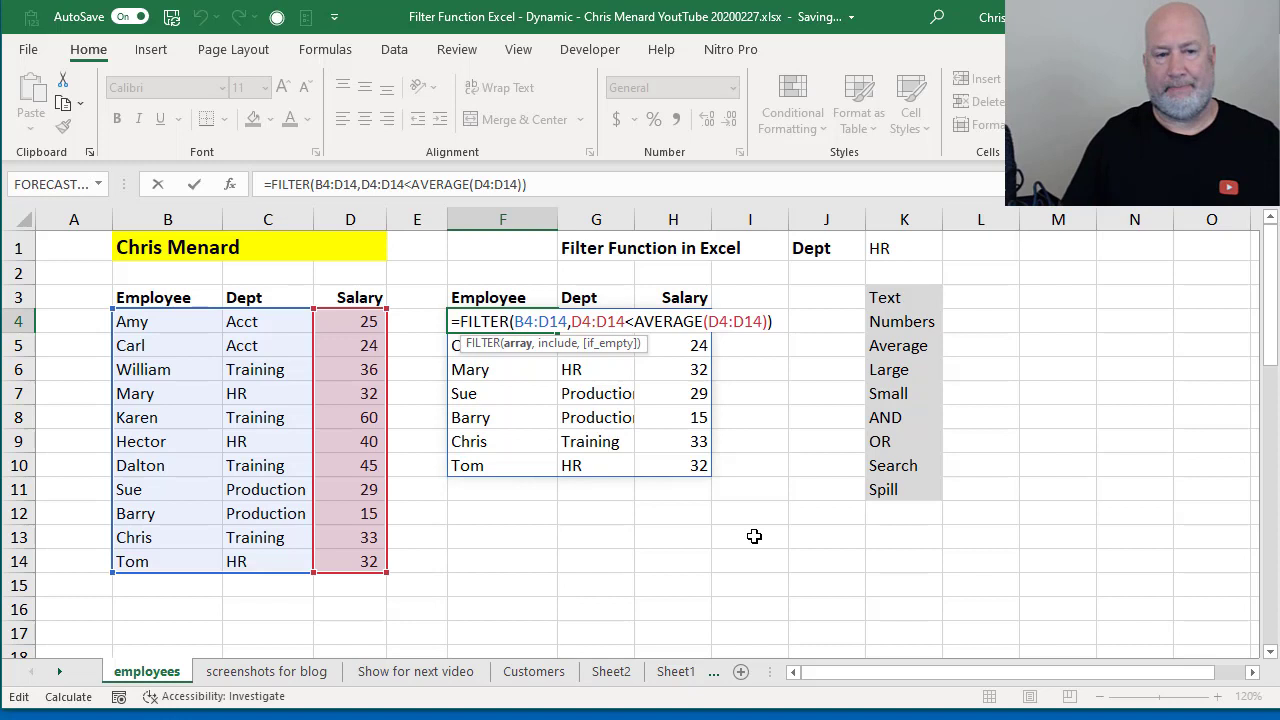
key(Return)
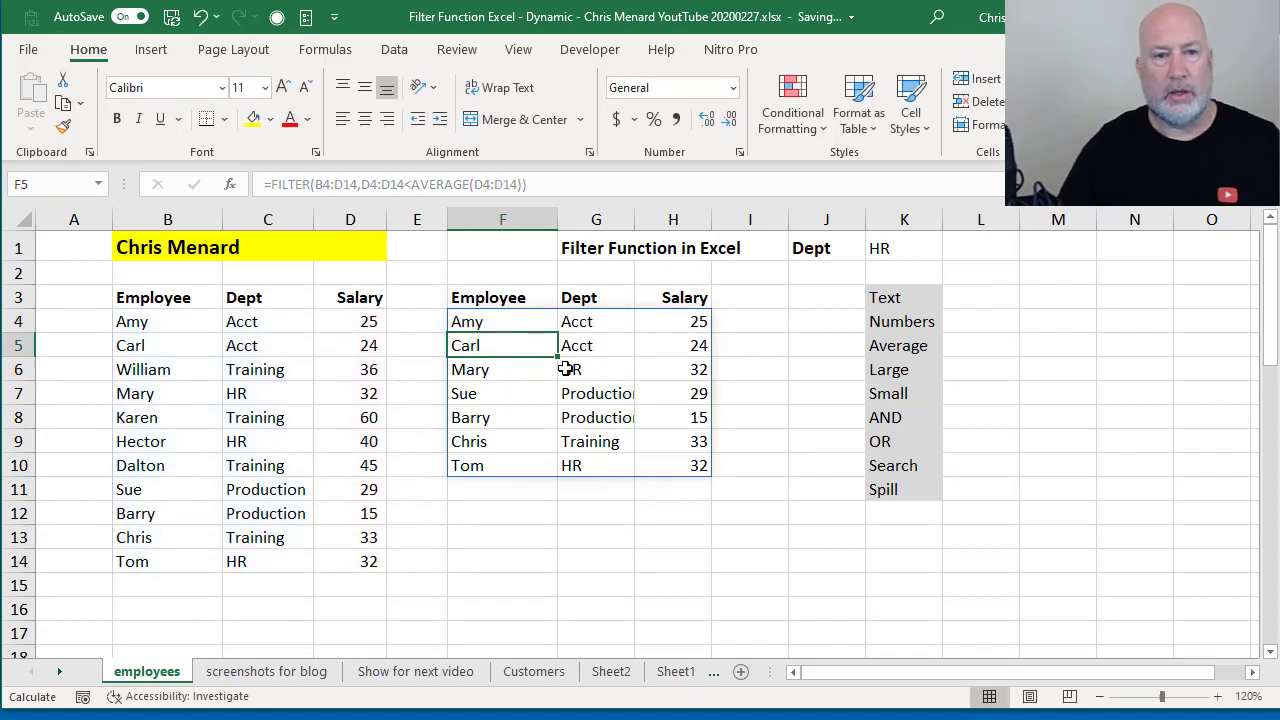
Change the formula in F4 to =FILTER(B4:D14,D4:D14>=LARGE(D4:D14,3)), accepting the proposed closing parenthesis.
click(498, 314)
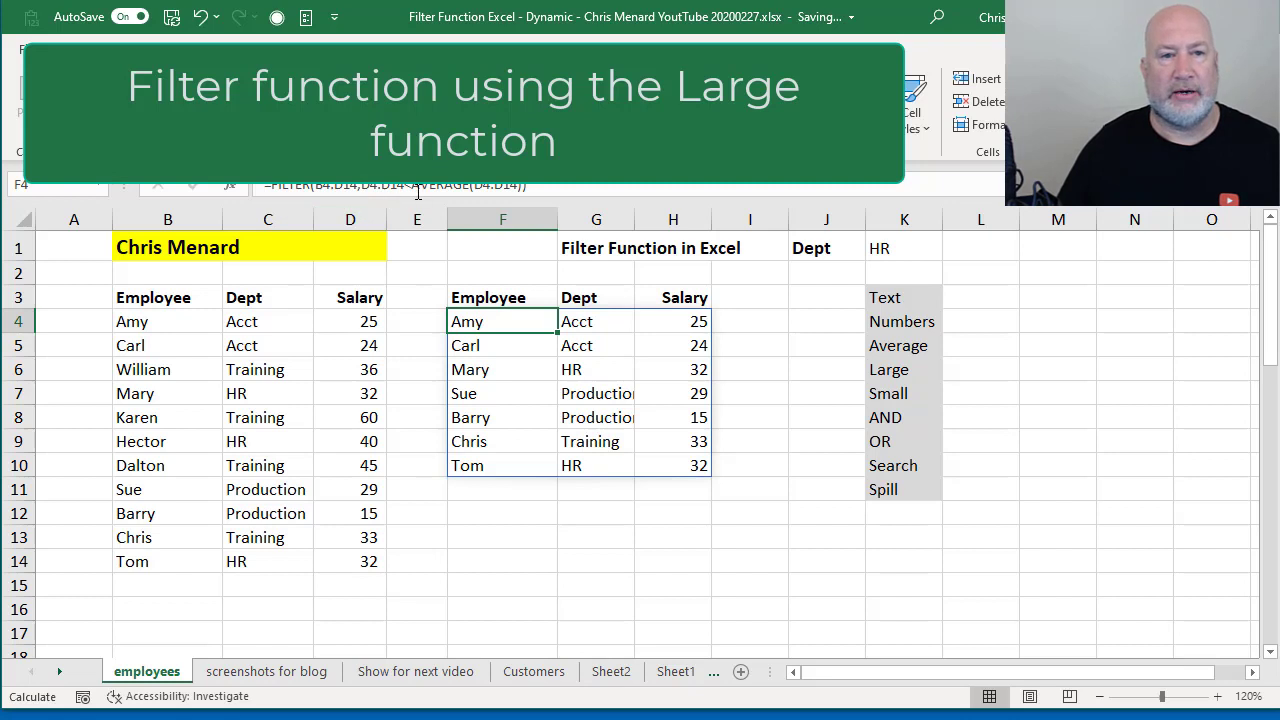
key(F2)
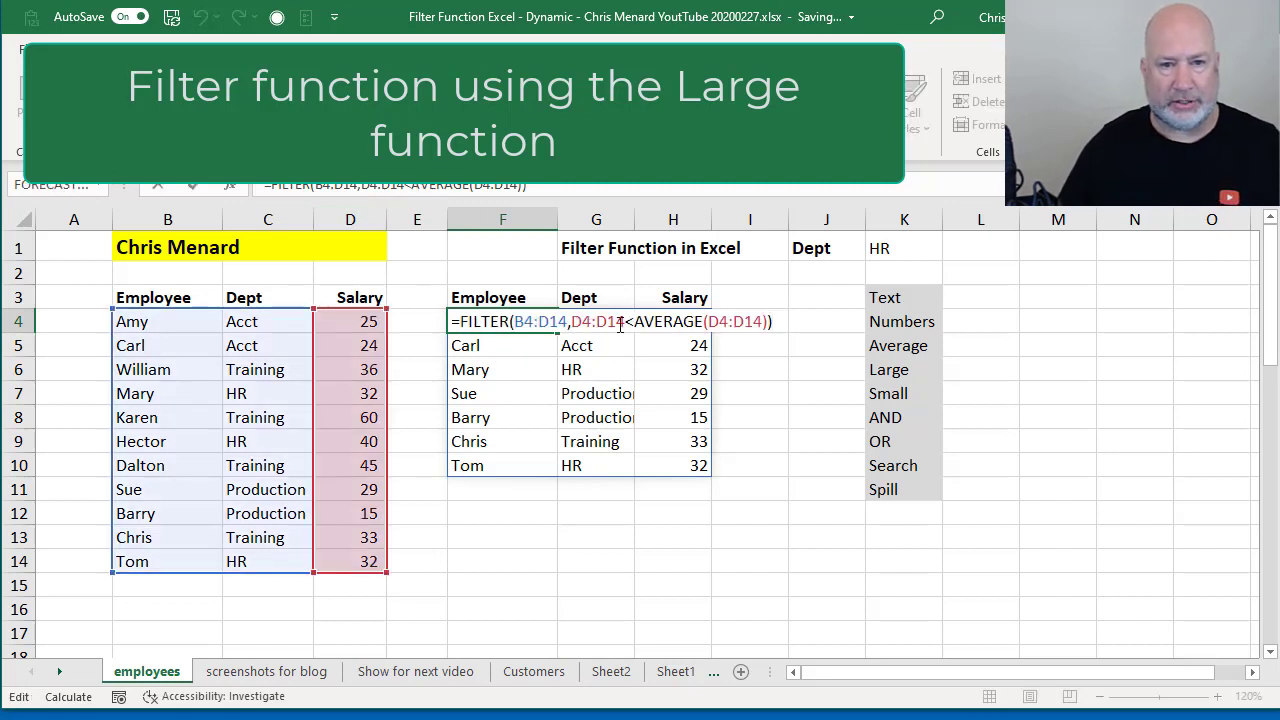
drag(624, 321, 874, 316)
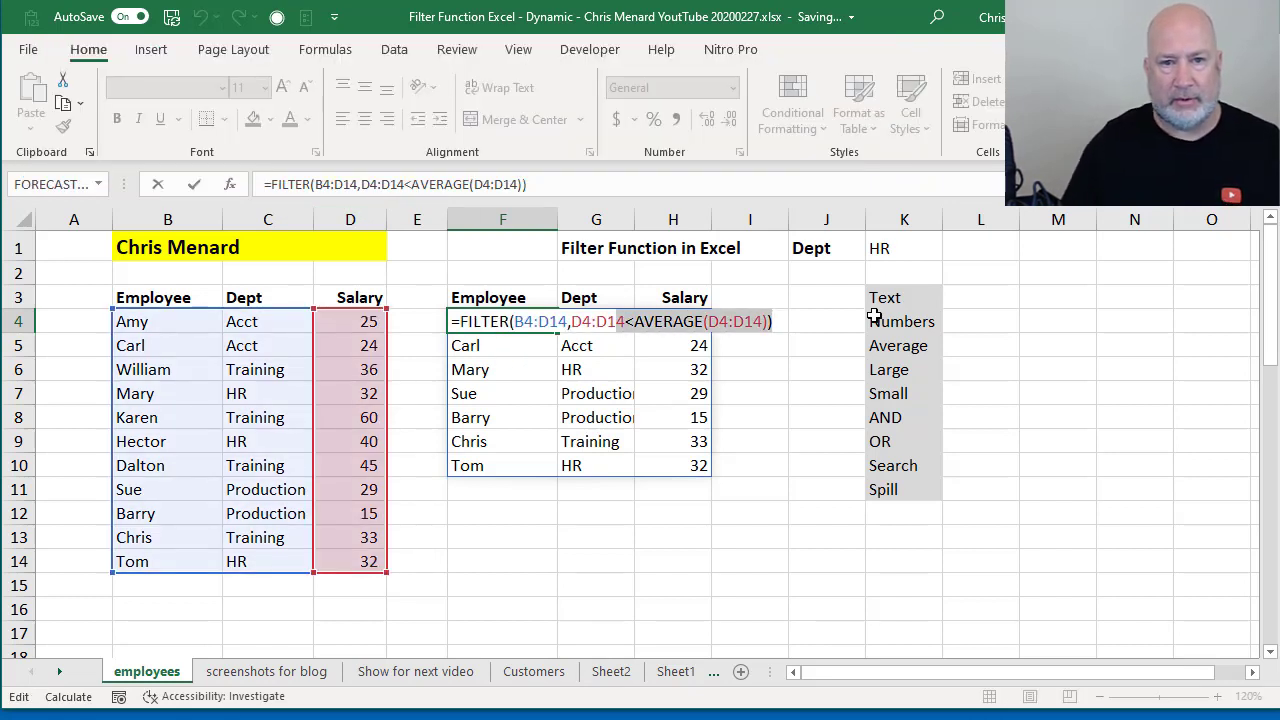
key(BackSpace)
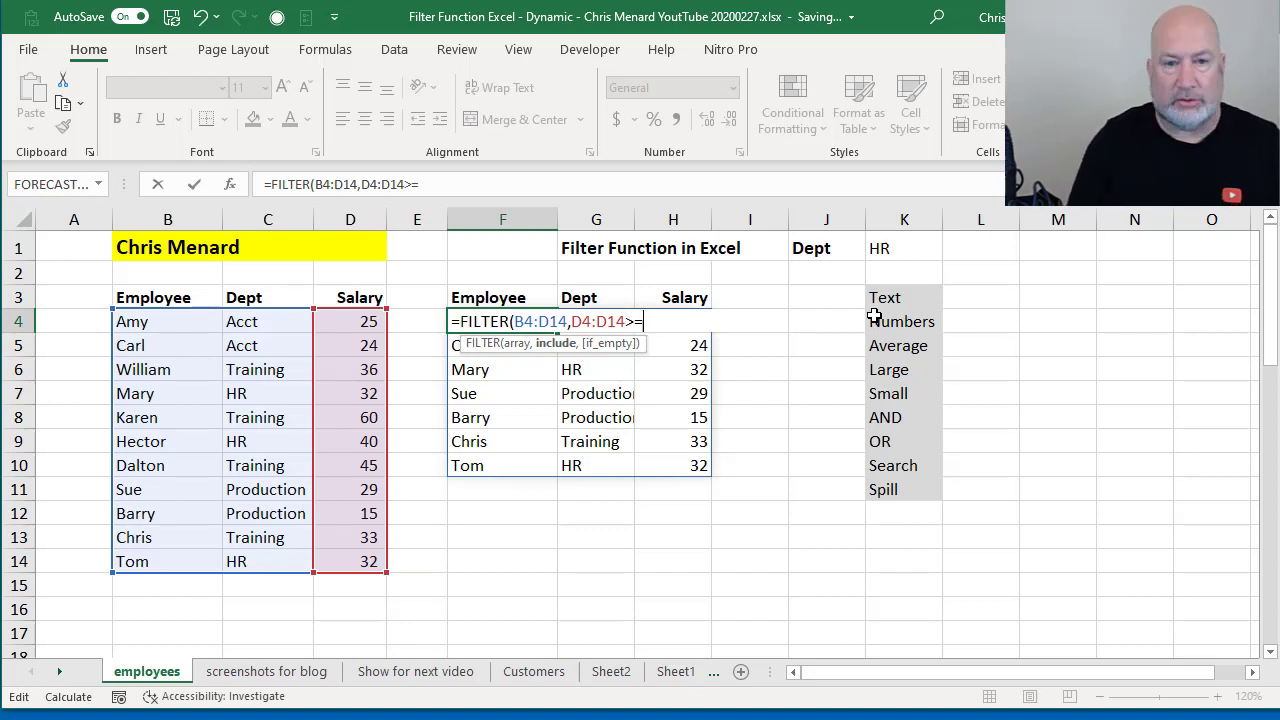
text(larg)
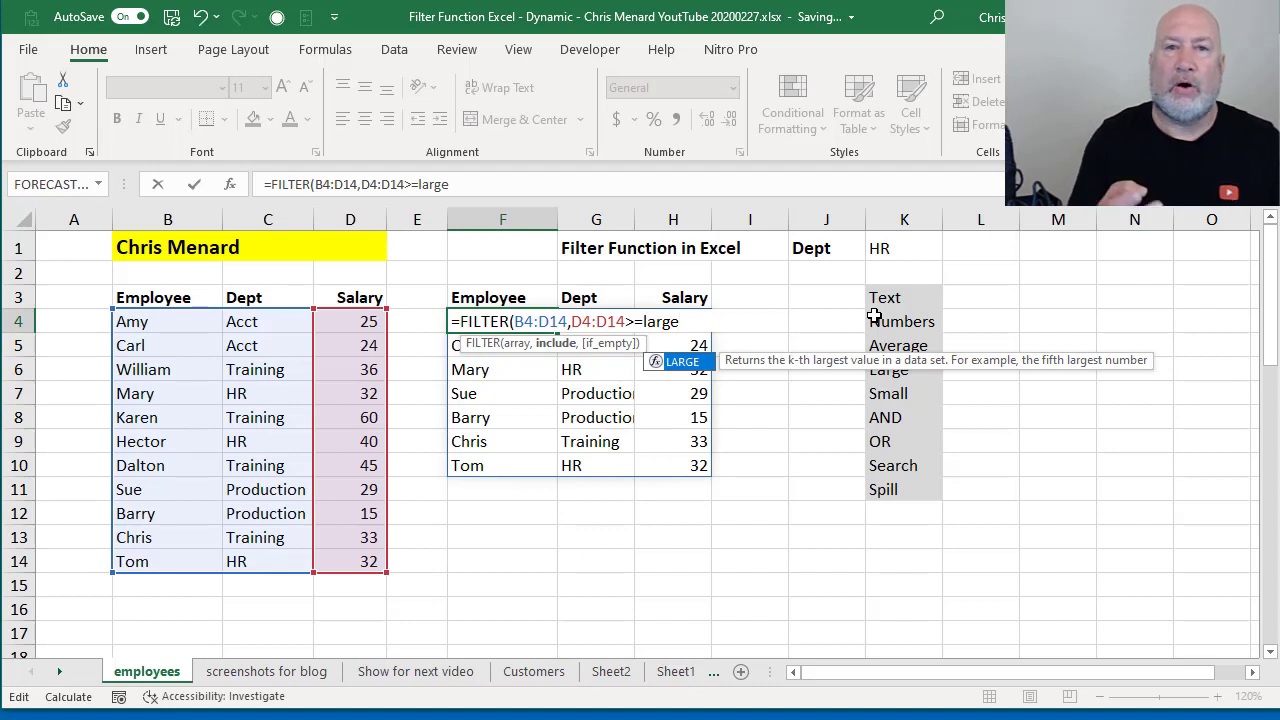
text(e)
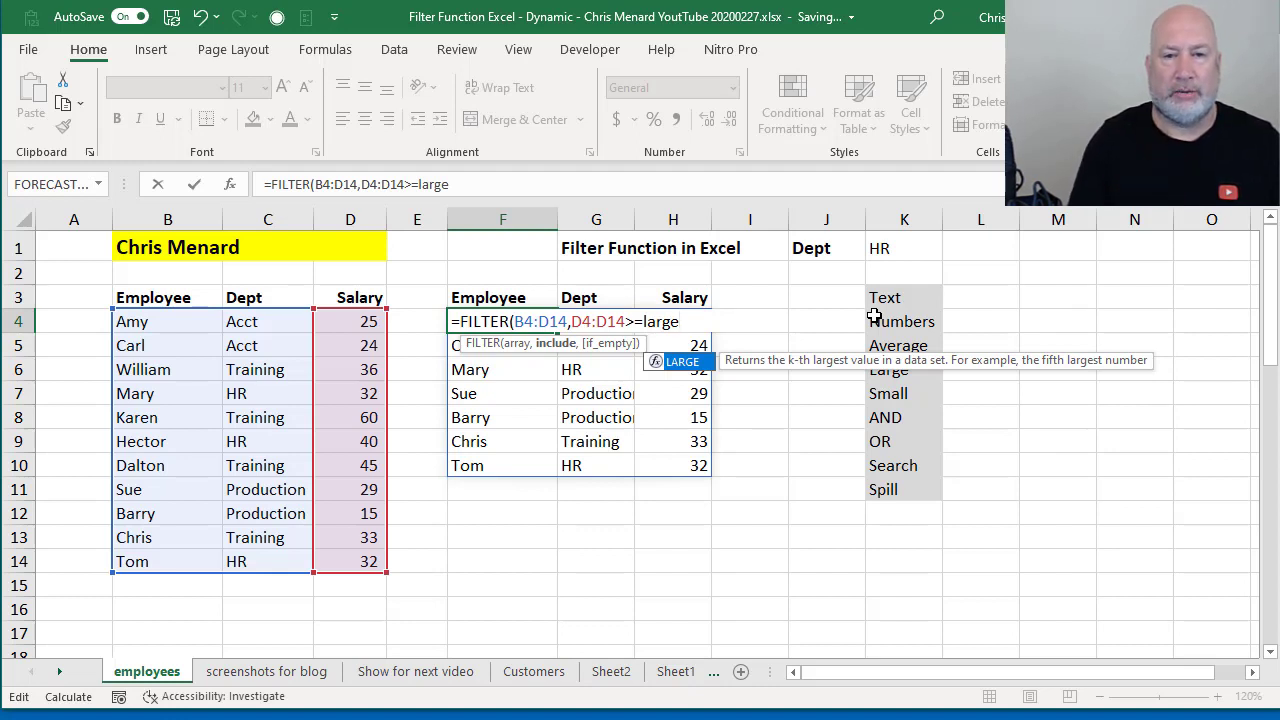
key(Tab)
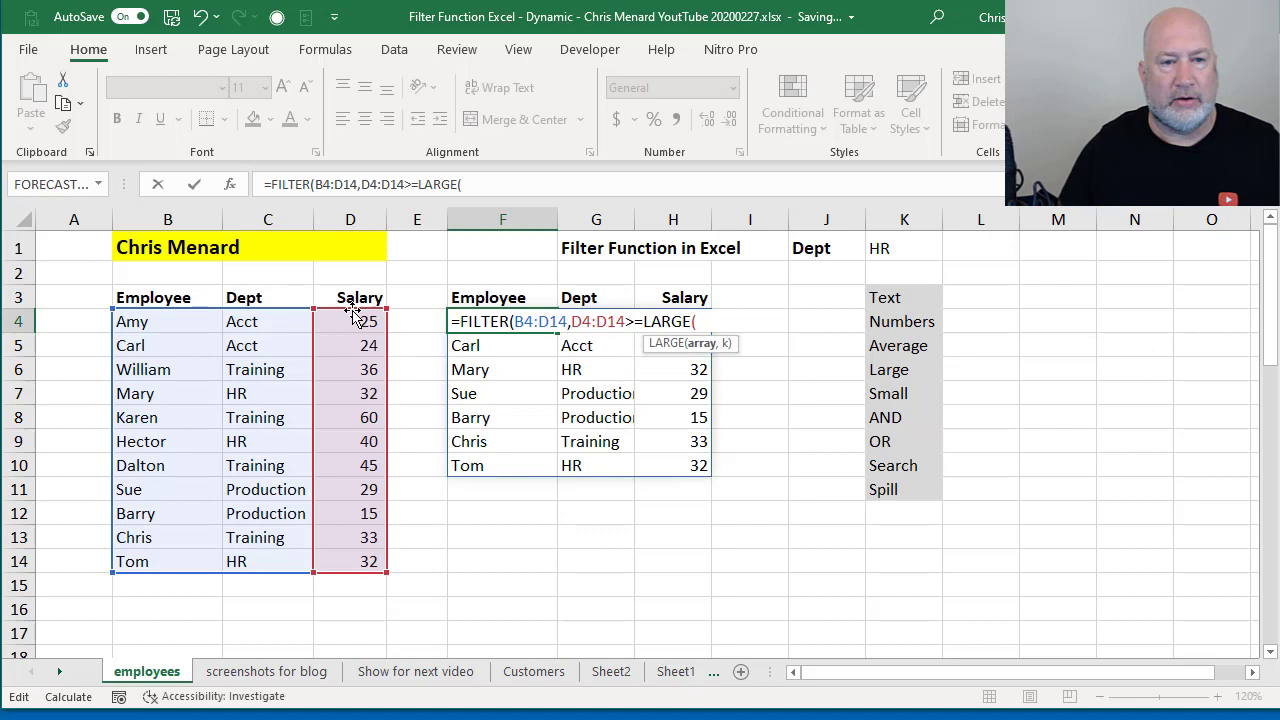
drag(357, 321, 351, 567)
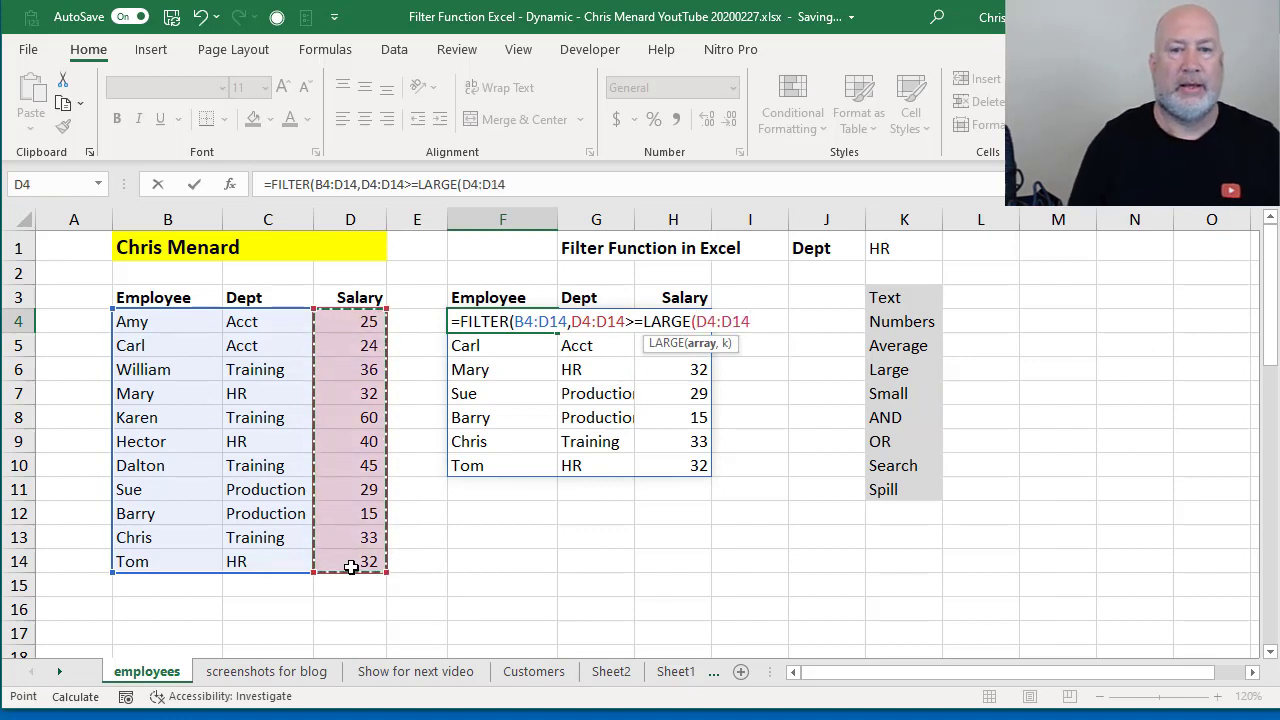
text(,)
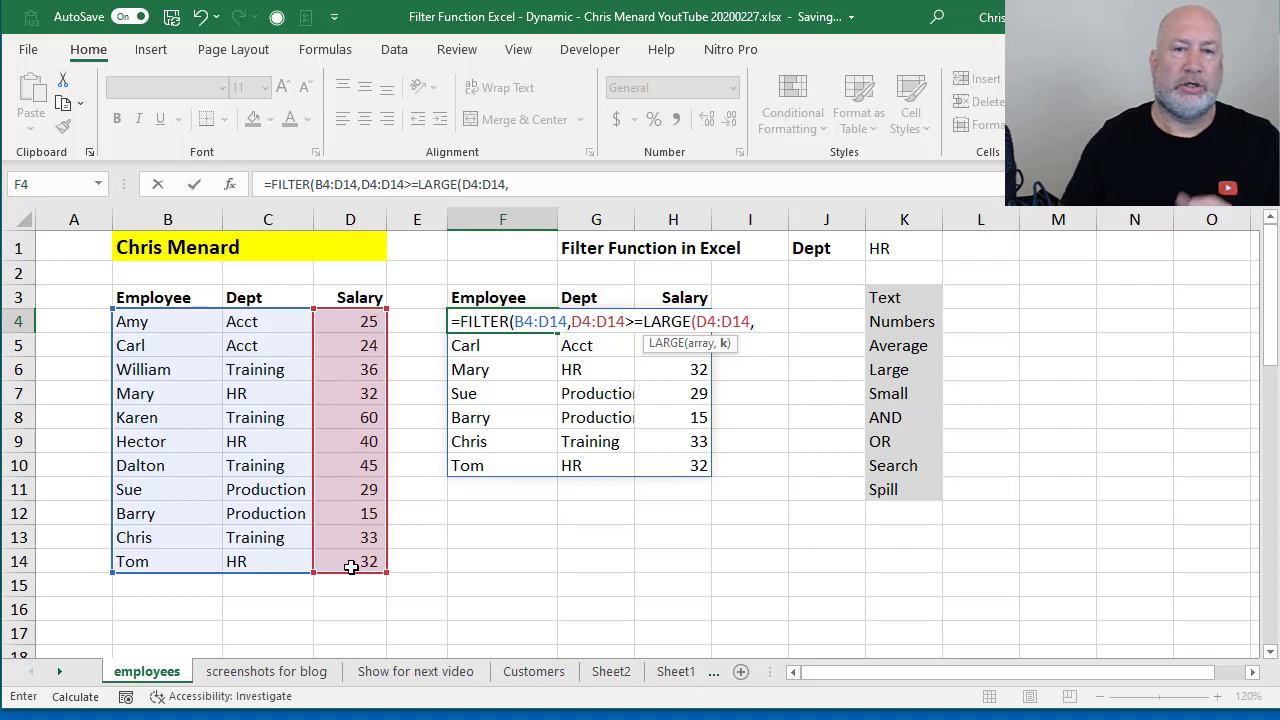
text(3)
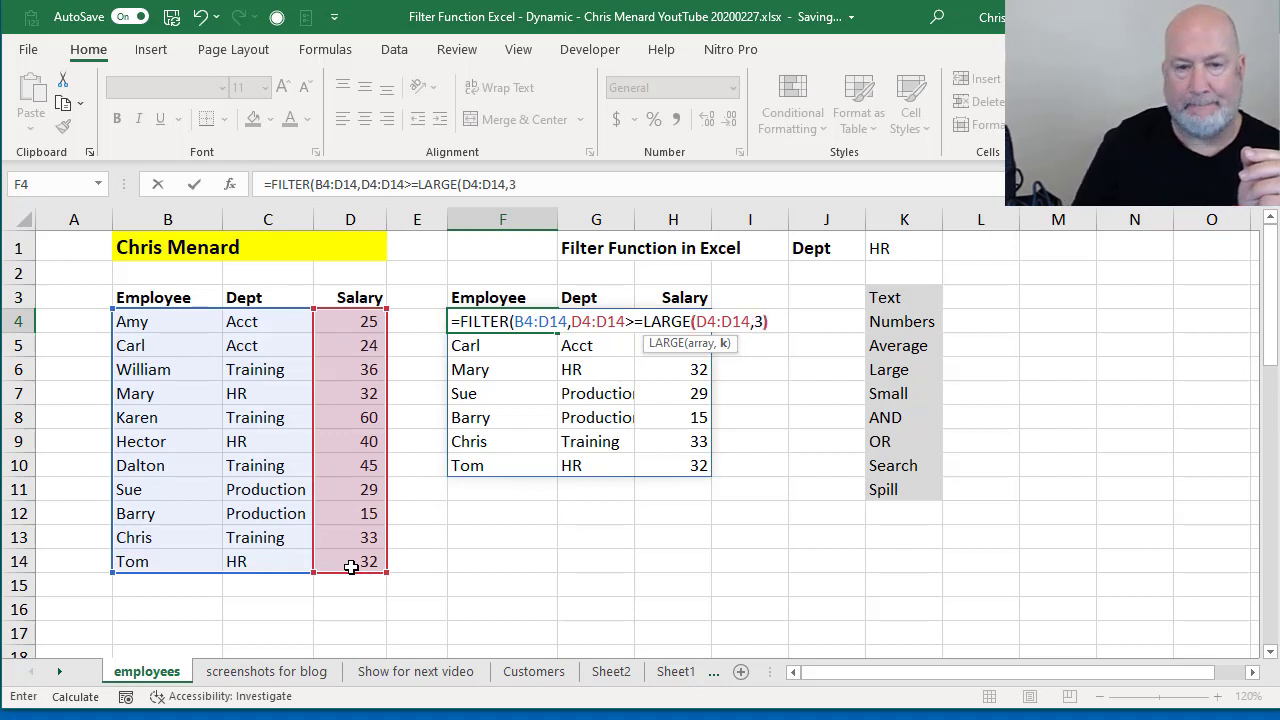
text())
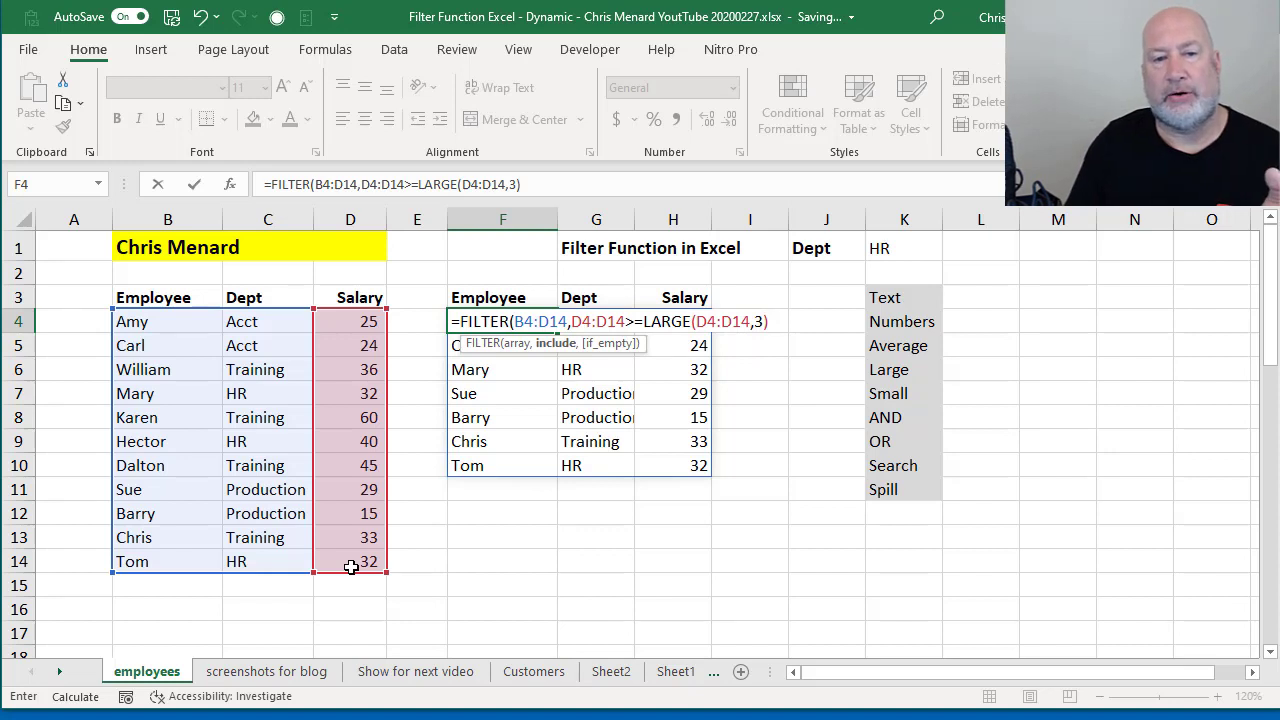
key(Return)
key(Return)
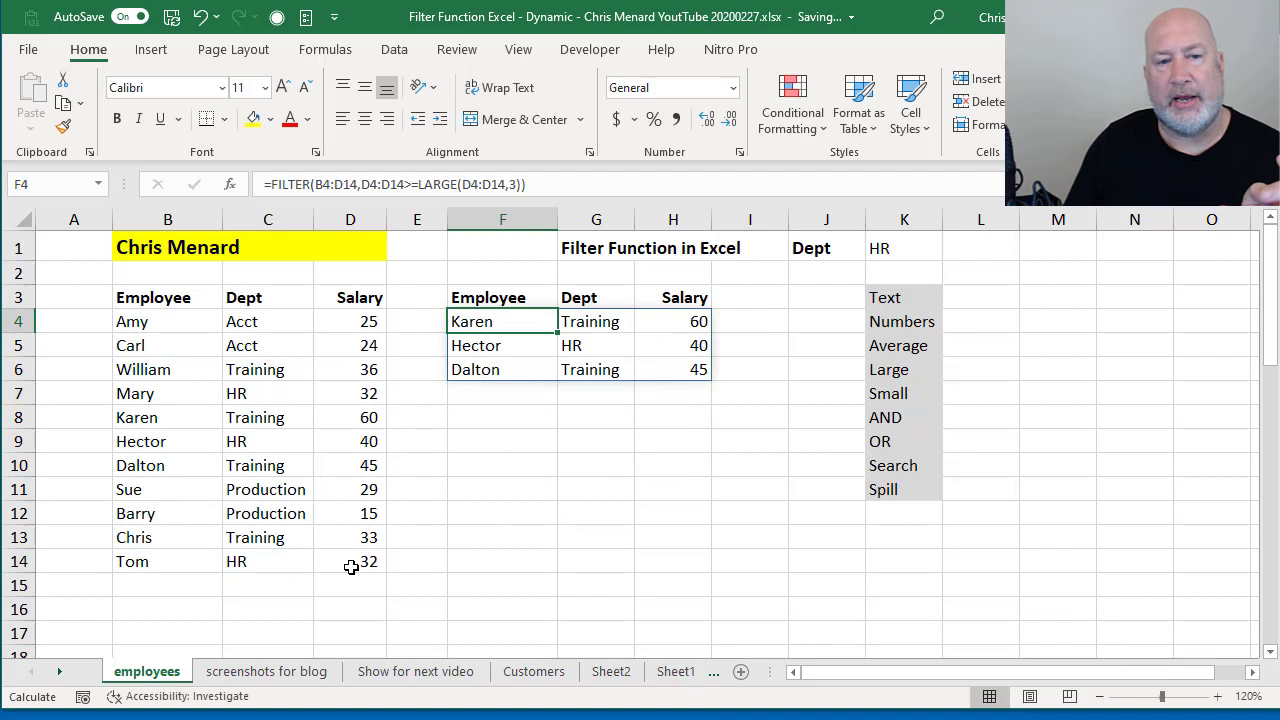
Sort the employee table by Salary from largest to smallest.
click(342, 321)
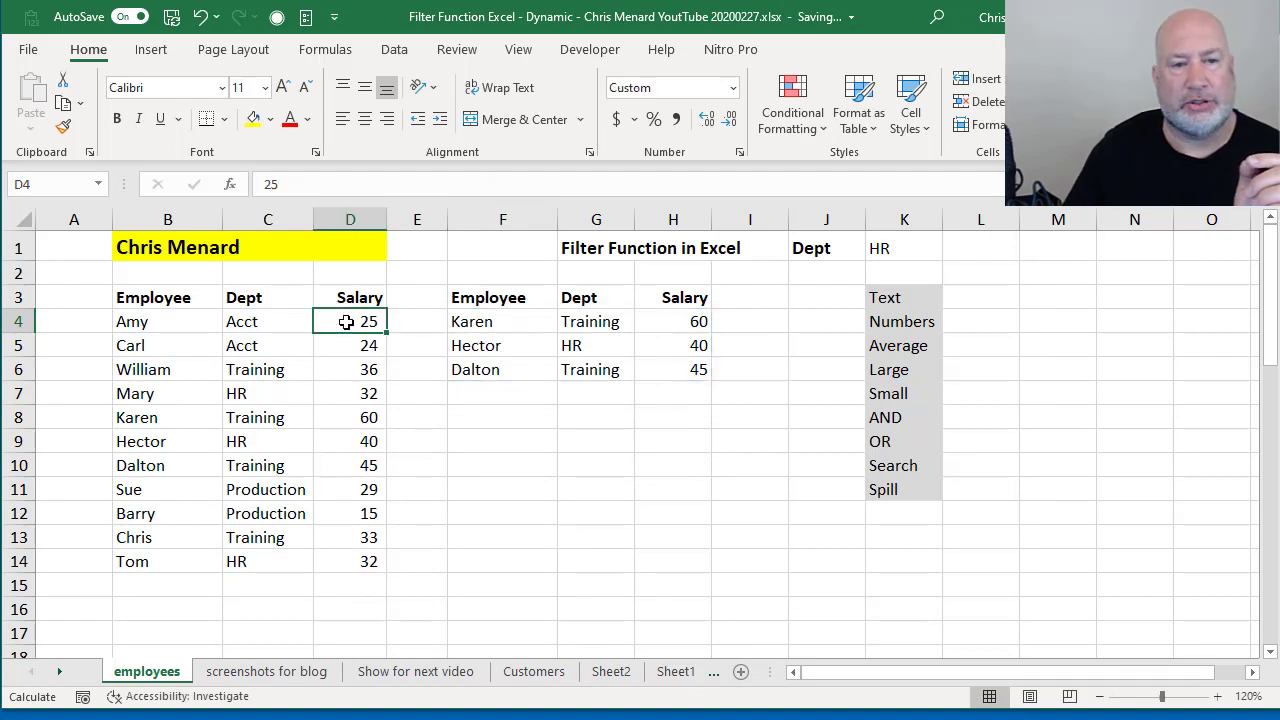
right_click(343, 322)
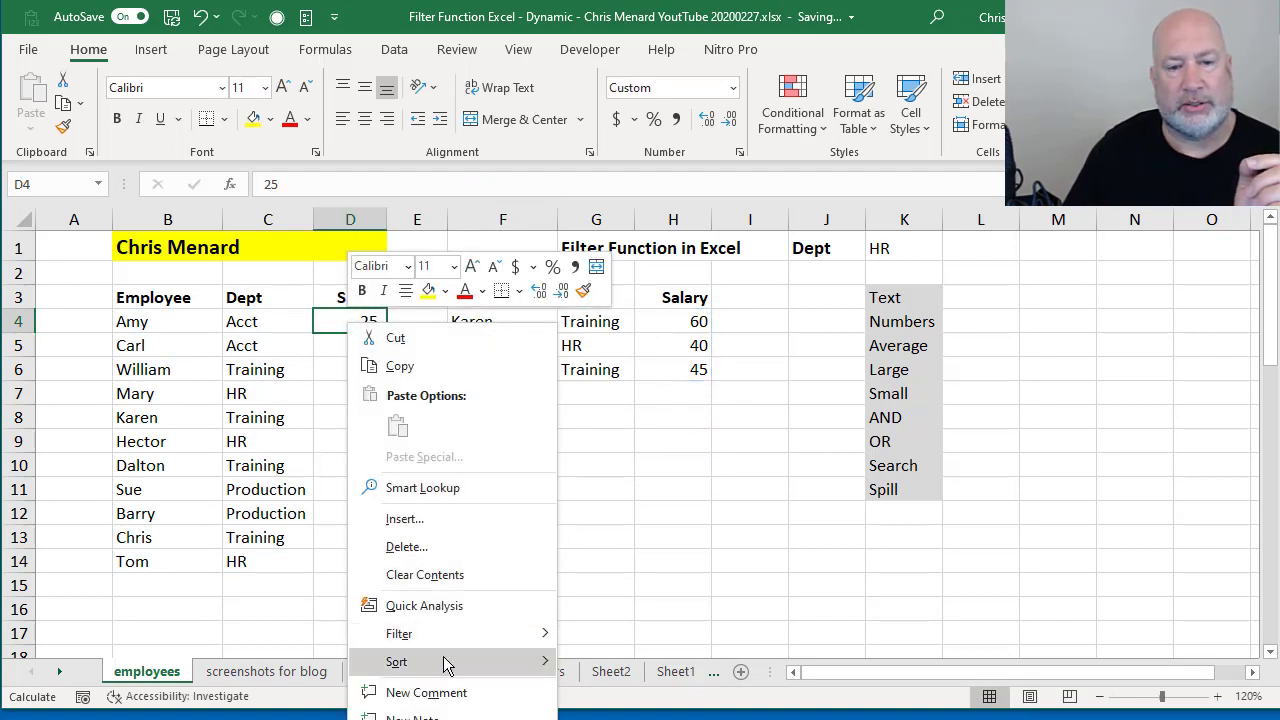
mouse_move(460, 664)
click(637, 692)
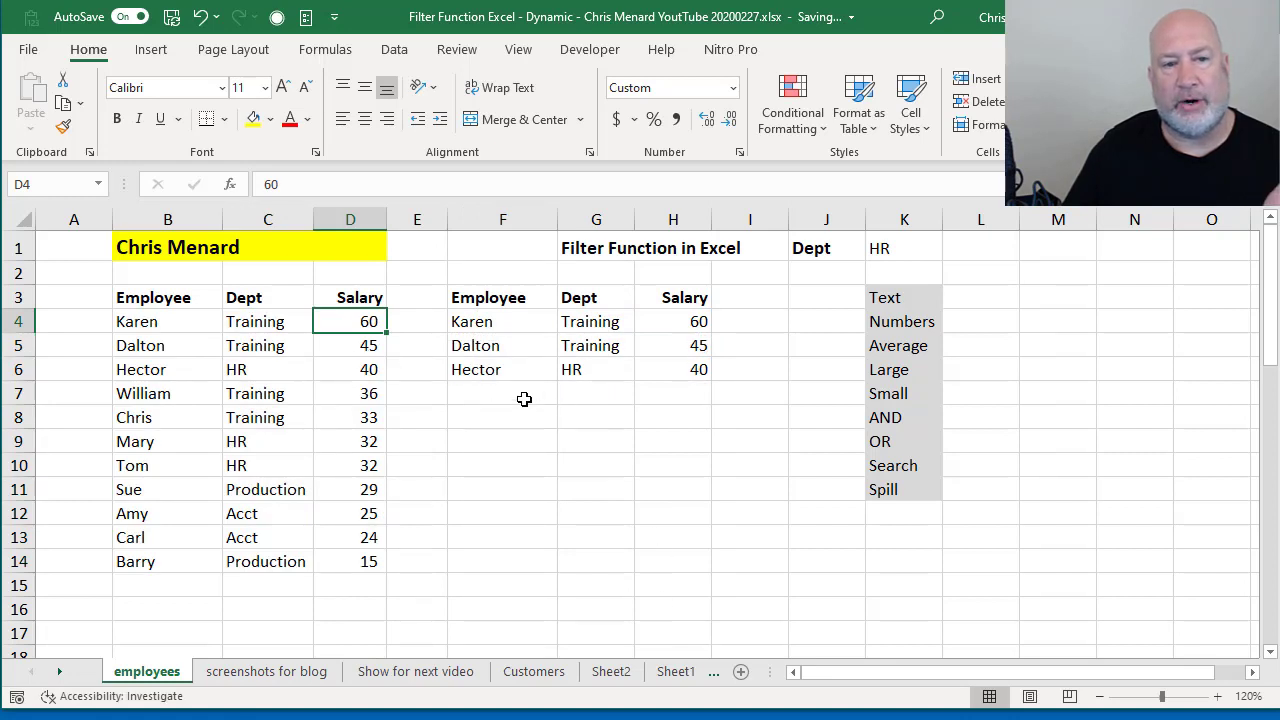
Set the salary in D14, the last row of the employee table, to 62.
click(357, 561)
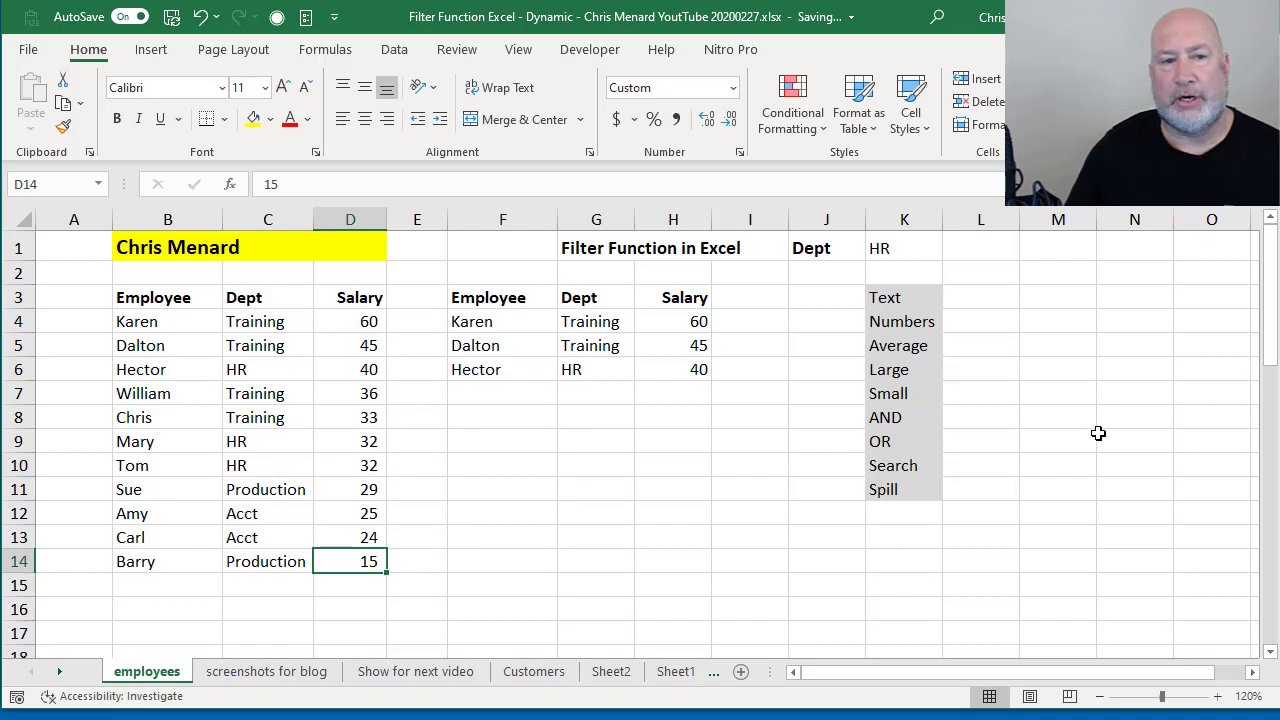
text(62)
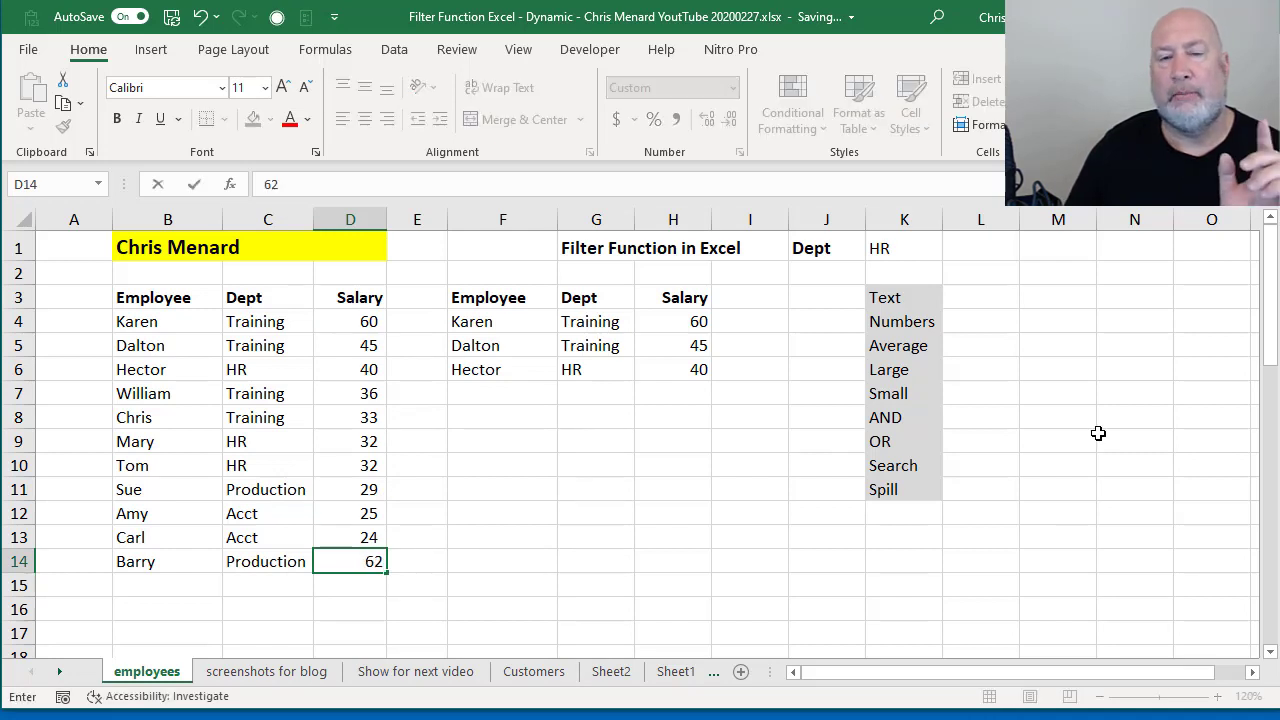
key(Return)
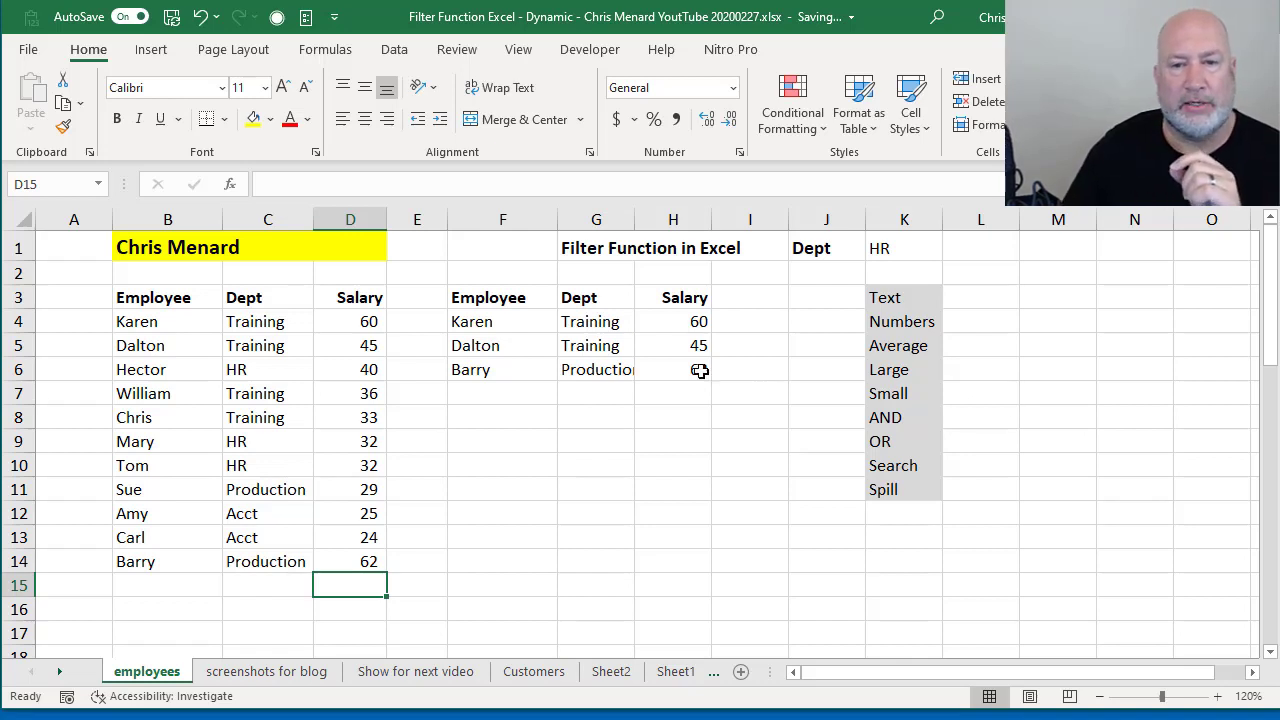
Change the formula in F4 to =FILTER(B4:D14,D4:D14<=SMALL(D4:D14,3)).
click(512, 326)
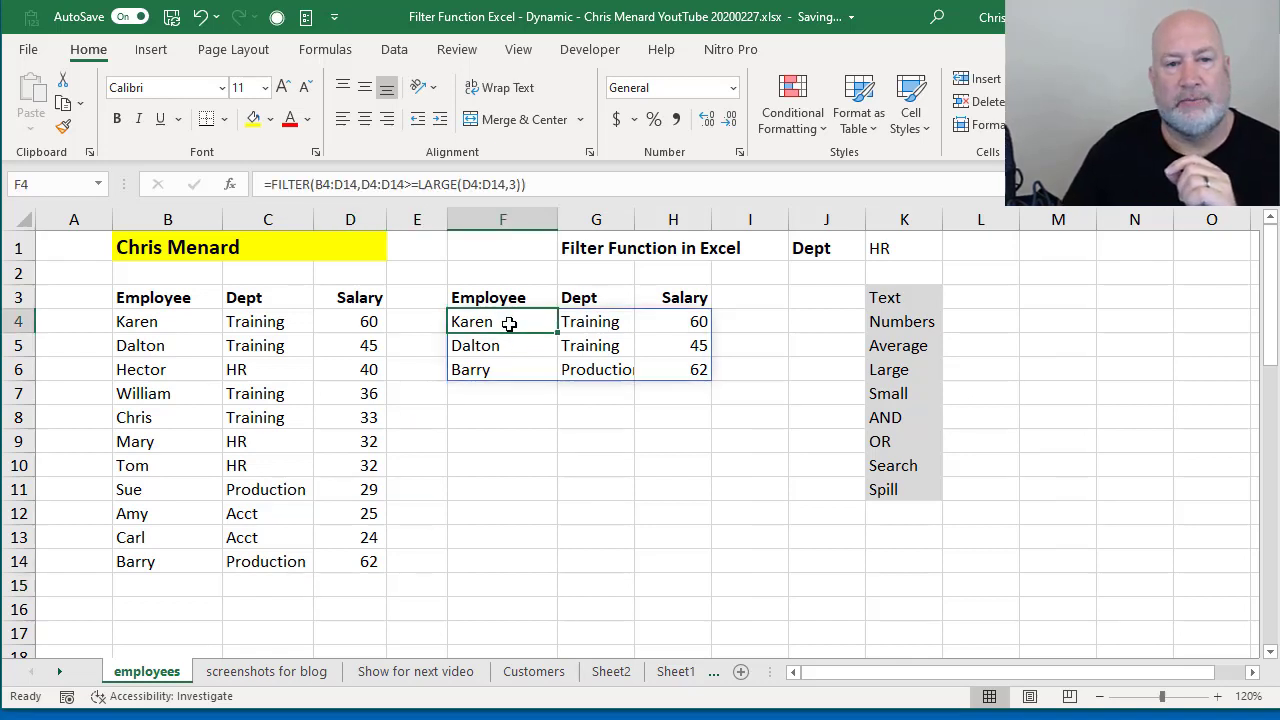
click(416, 184)
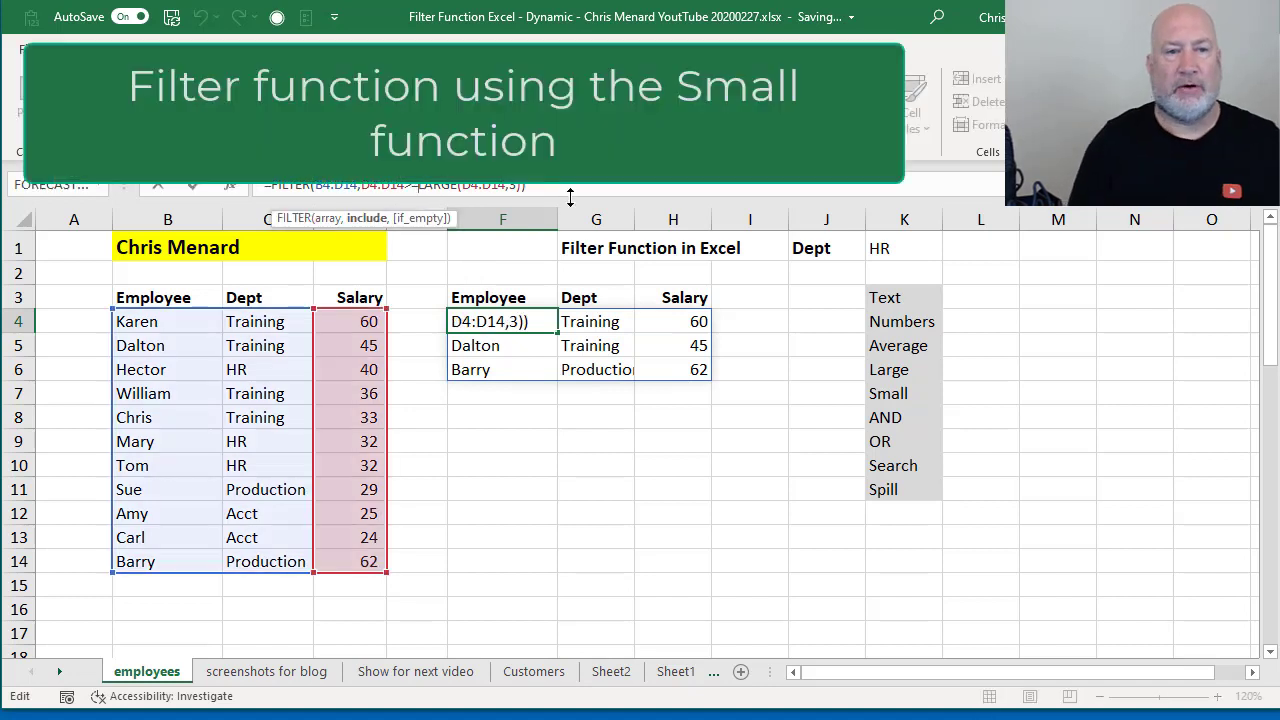
key(BackSpace)
key(BackSpace)
text(<=small)
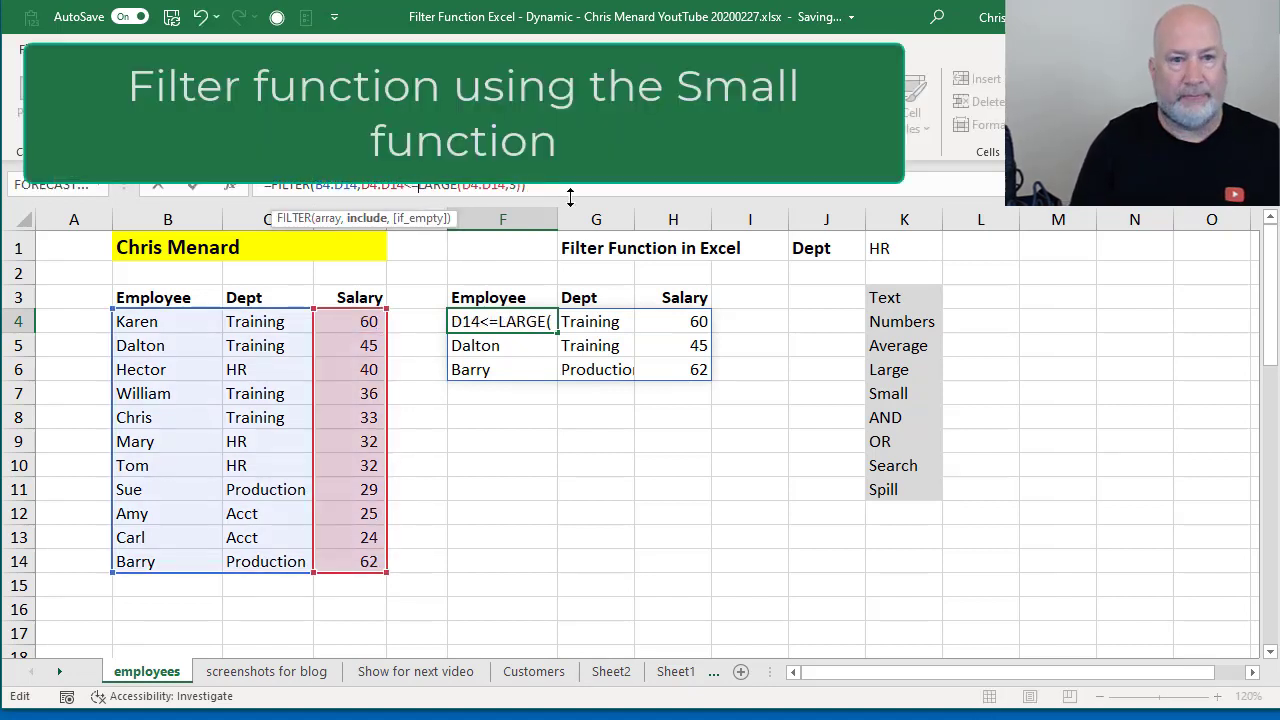
key(Delete)
key(Delete)
key(Delete)
key(Delete)
key(Delete)
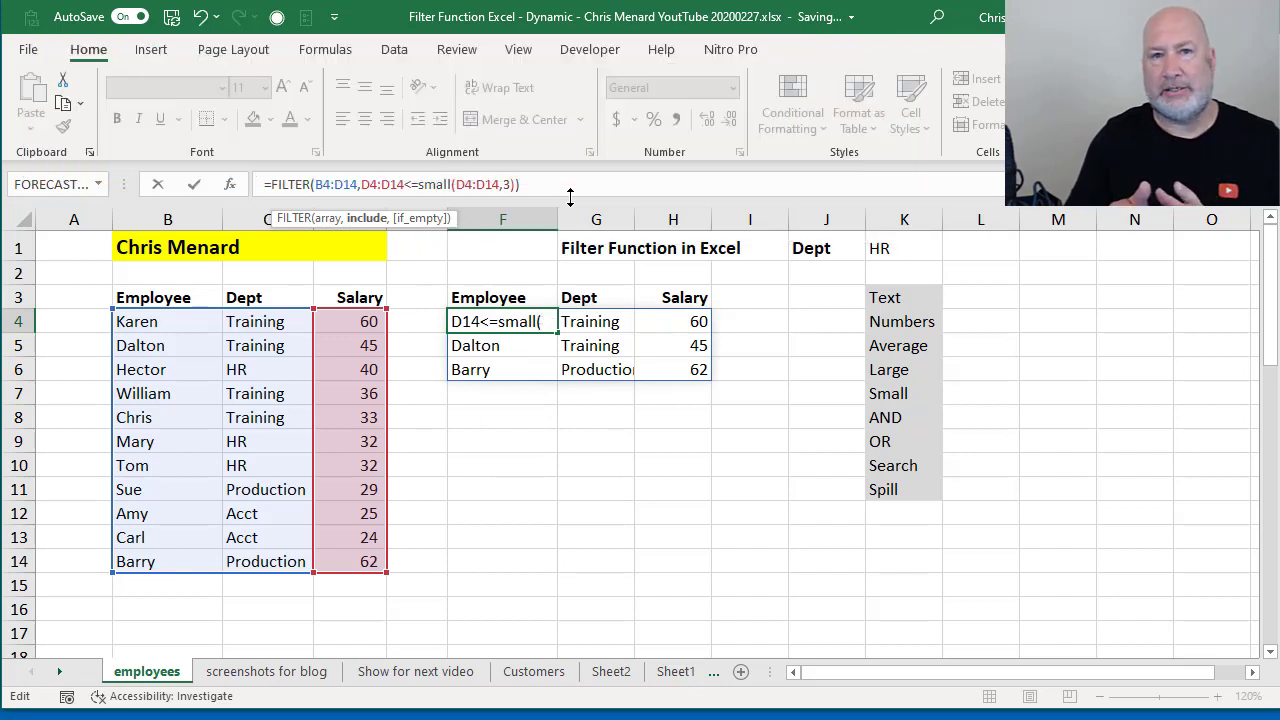
key(ctrl+Return)
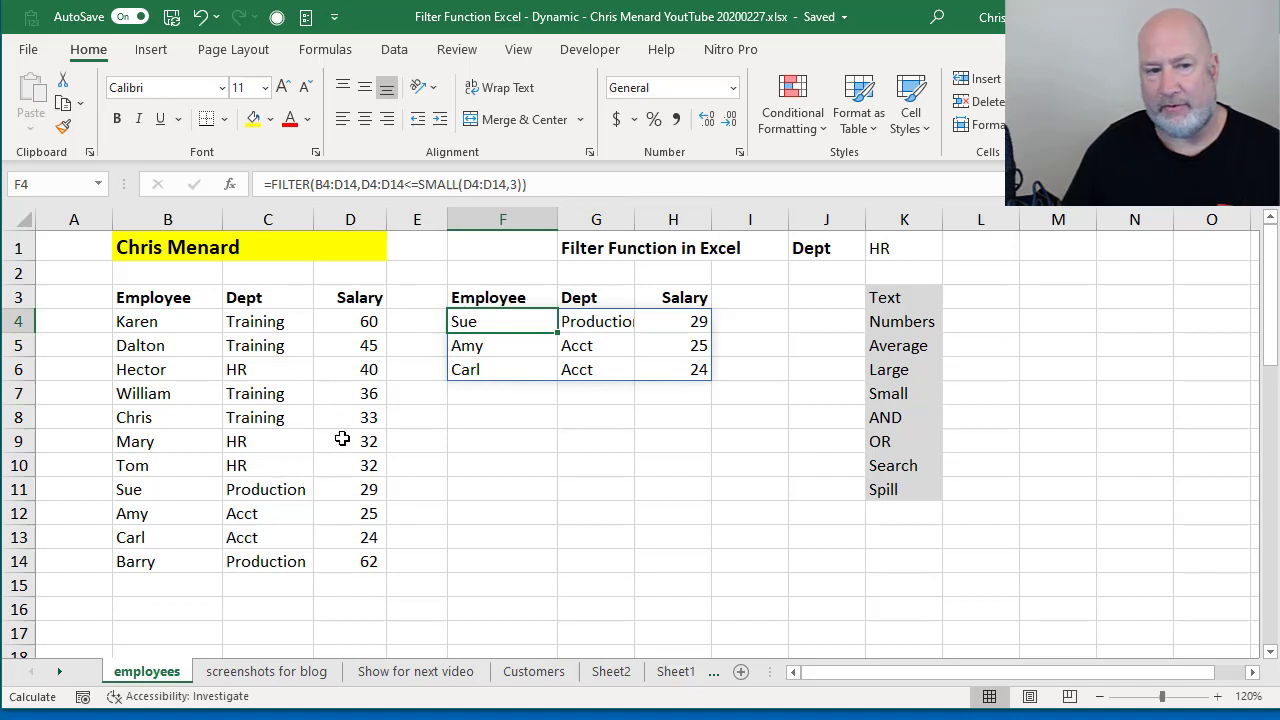
Clear F4 and write the formula =FILTER(B4:D14,C4:C14="hr") in it.
key(Delete)
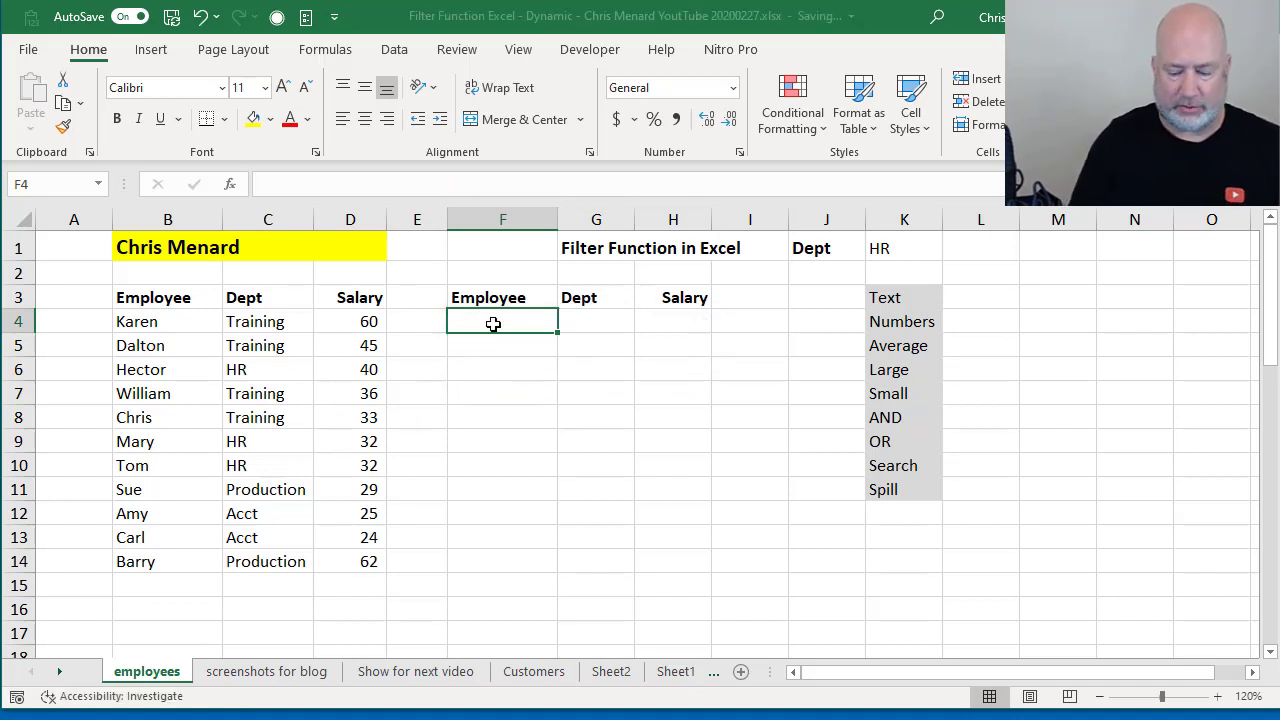
text(=FILTER()
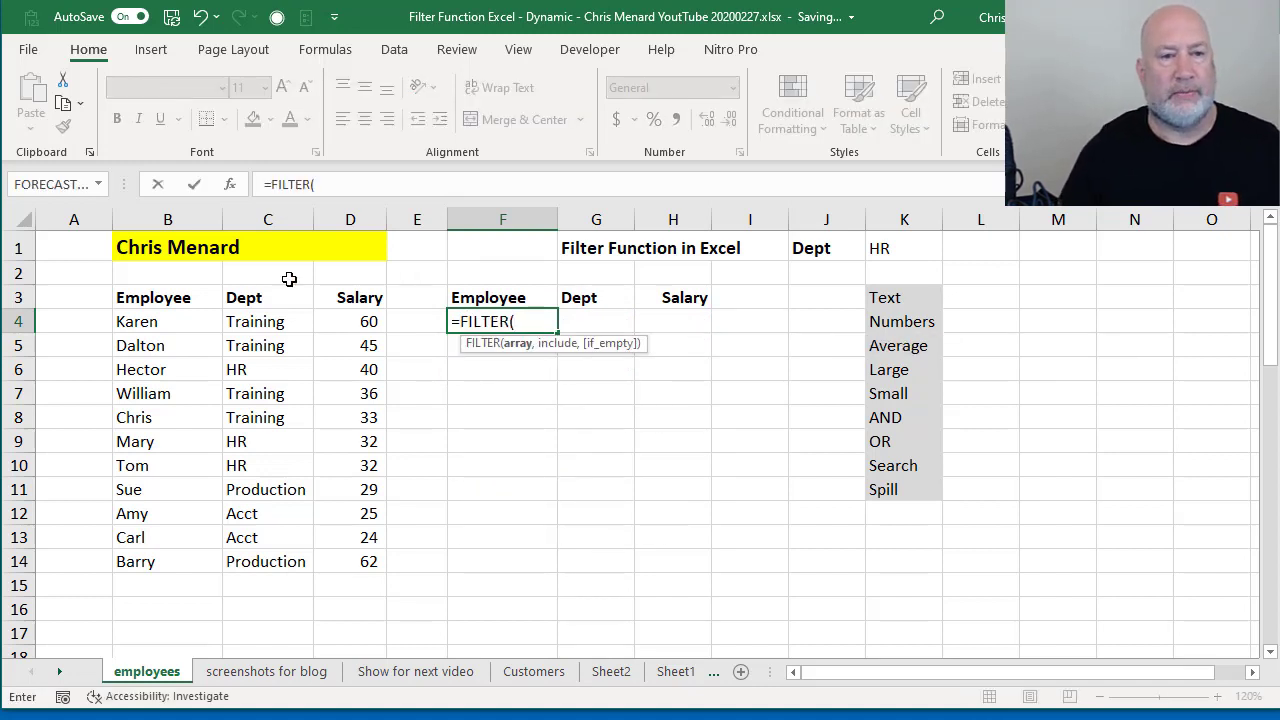
drag(160, 326, 356, 561)
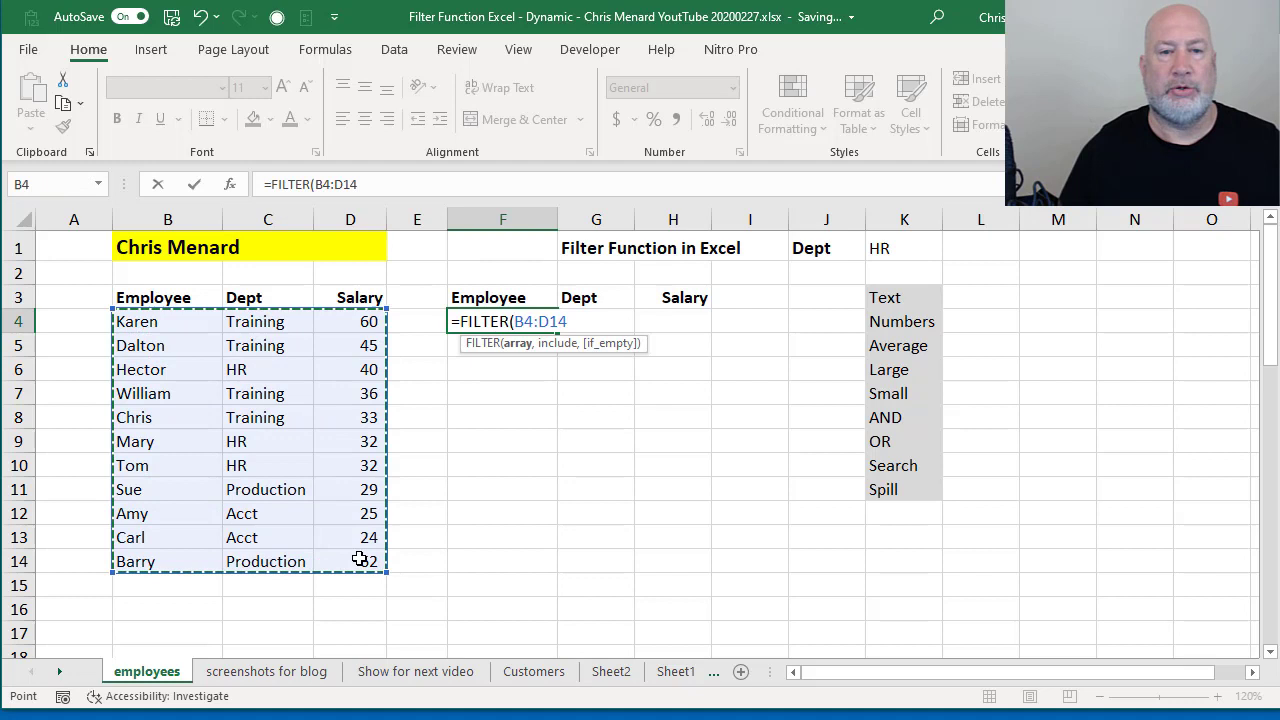
text(,)
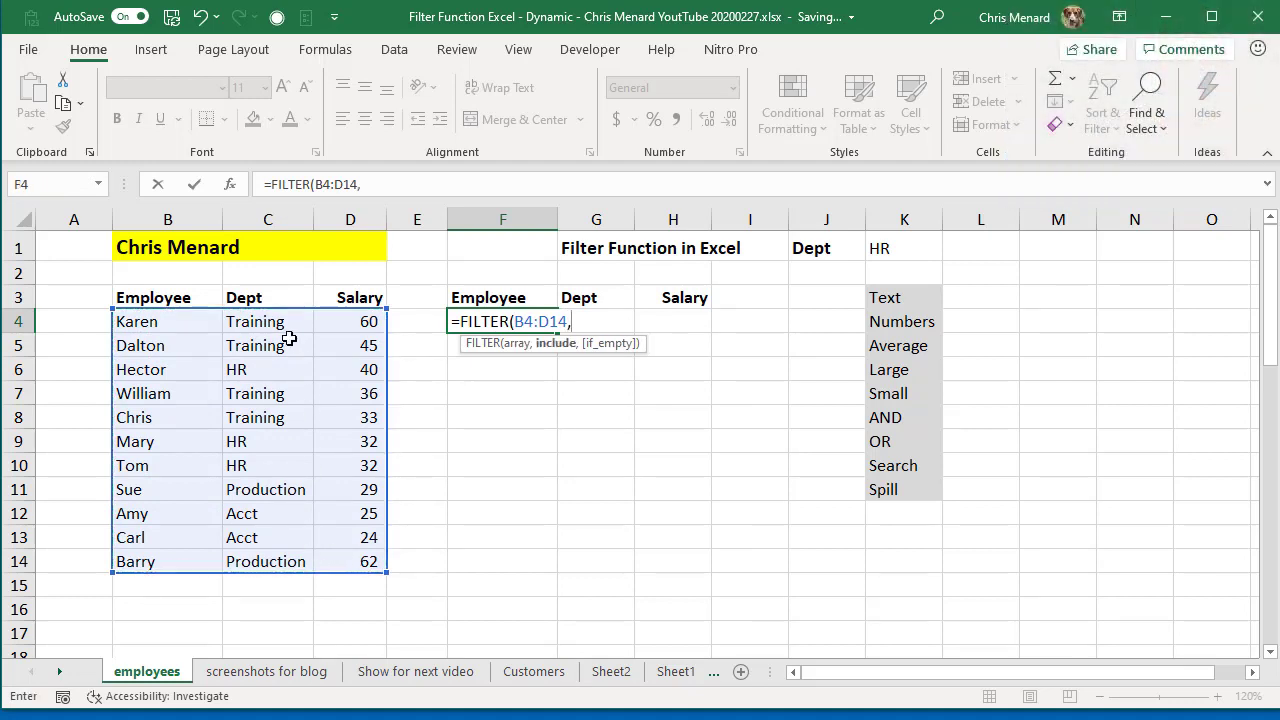
drag(278, 326, 268, 562)
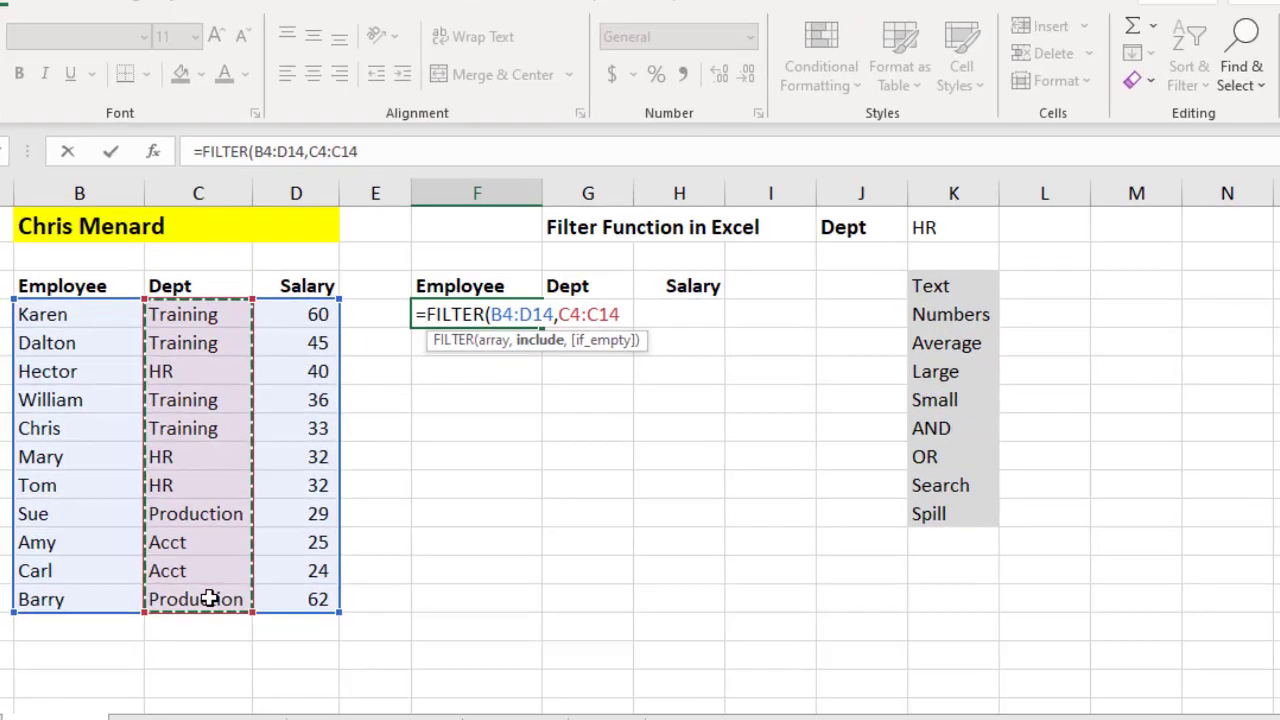
text(=)
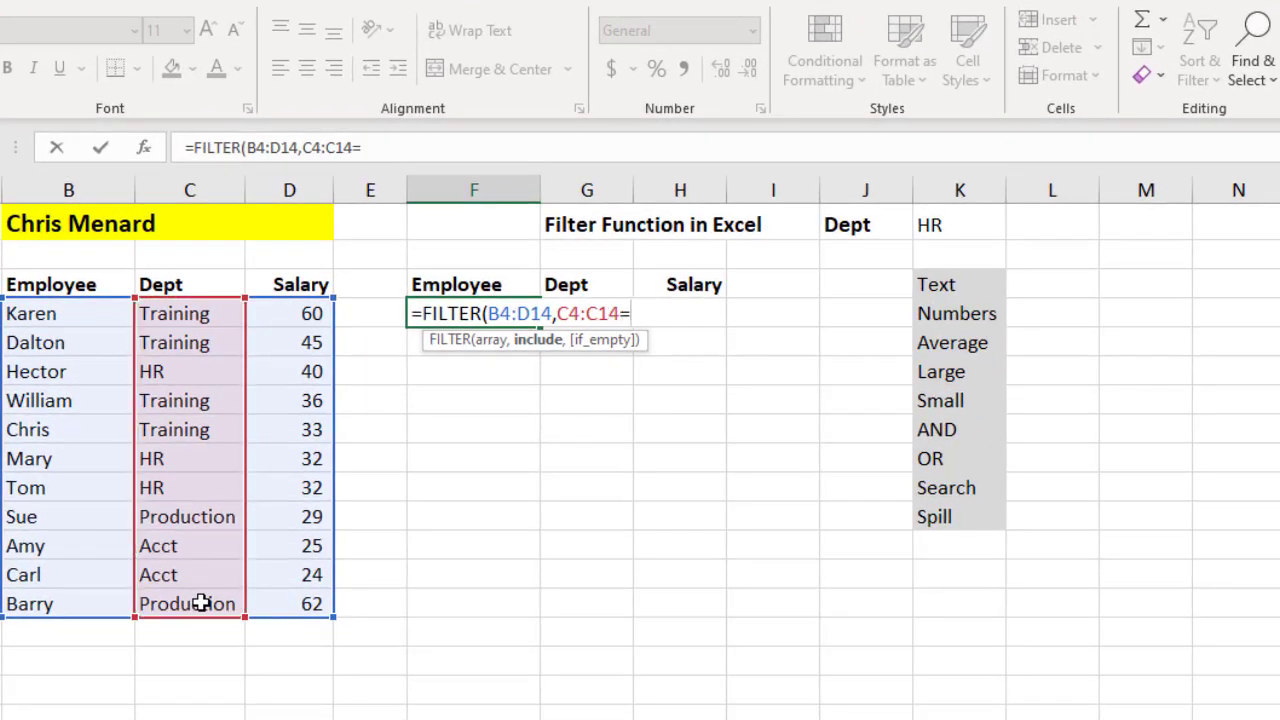
text("hr:)
text("hr")
text())
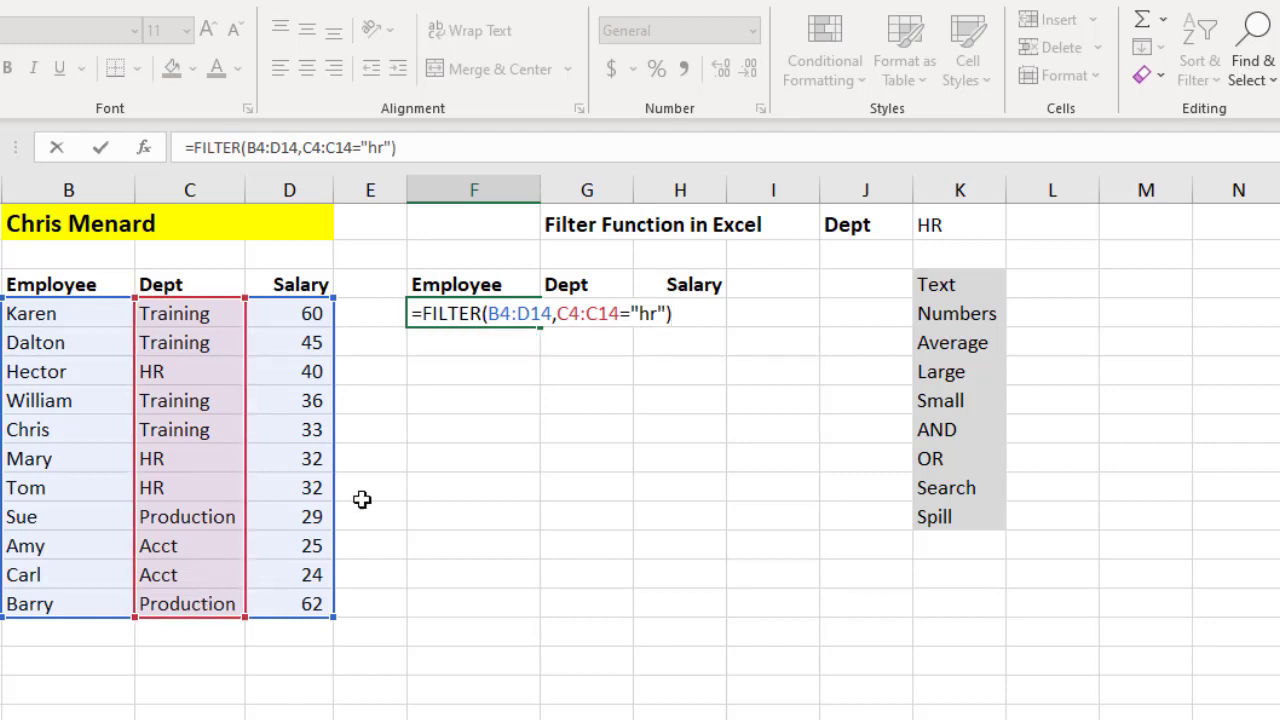
Add a salary condition with AND logic to F4, entering =FILTER(B4:D14,(C4:C14="hr")*(D4:D14>35)).
click(557, 313)
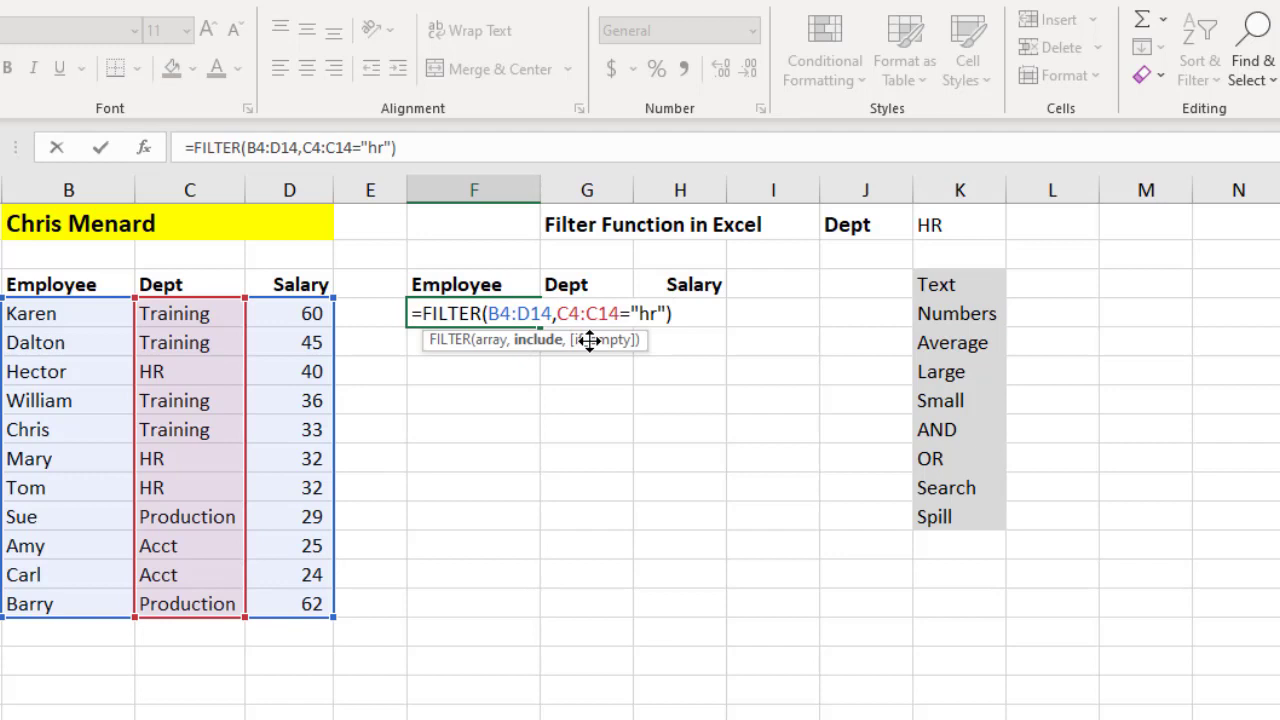
text(()
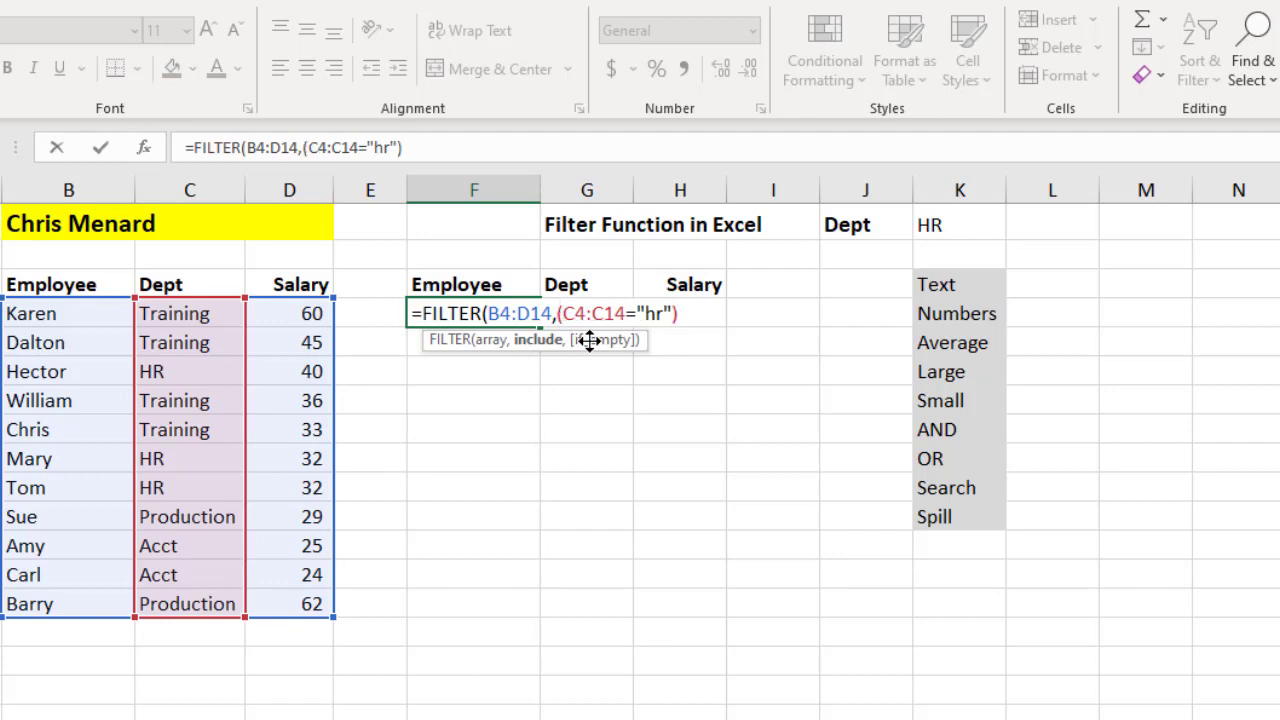
click(702, 313)
text(*)
text(()
drag(326, 314, 292, 605)
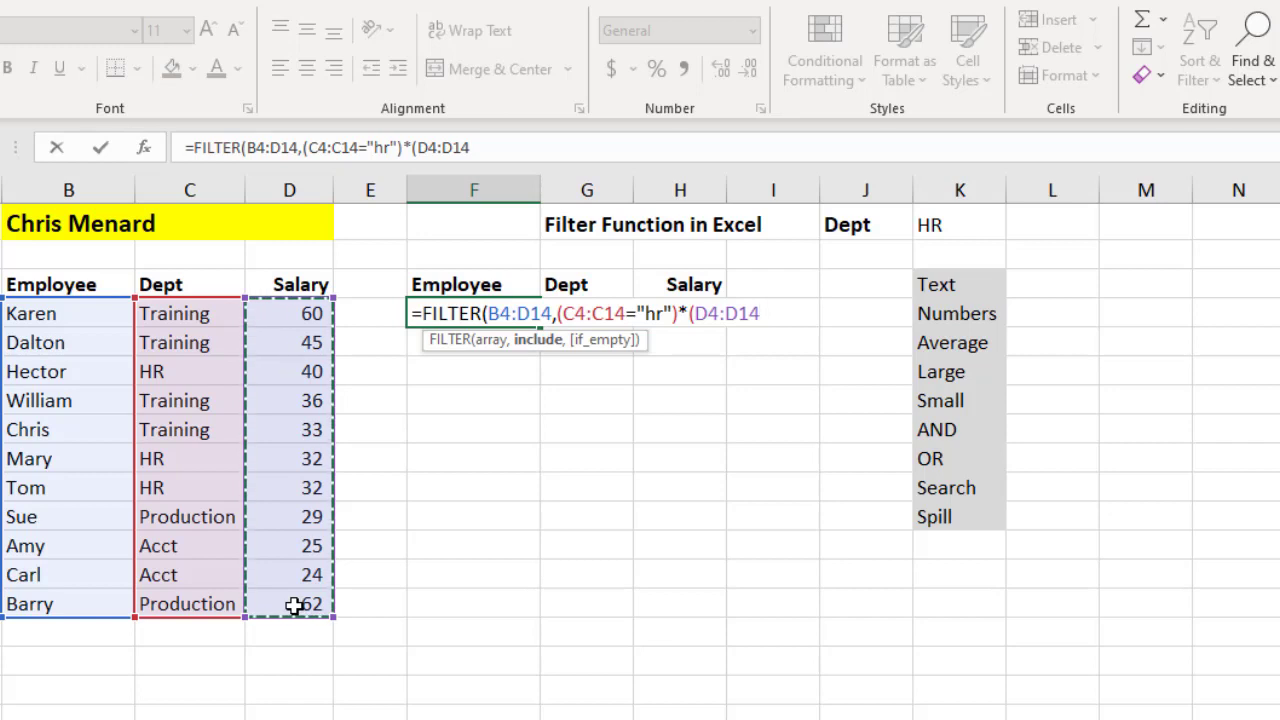
text(>35)
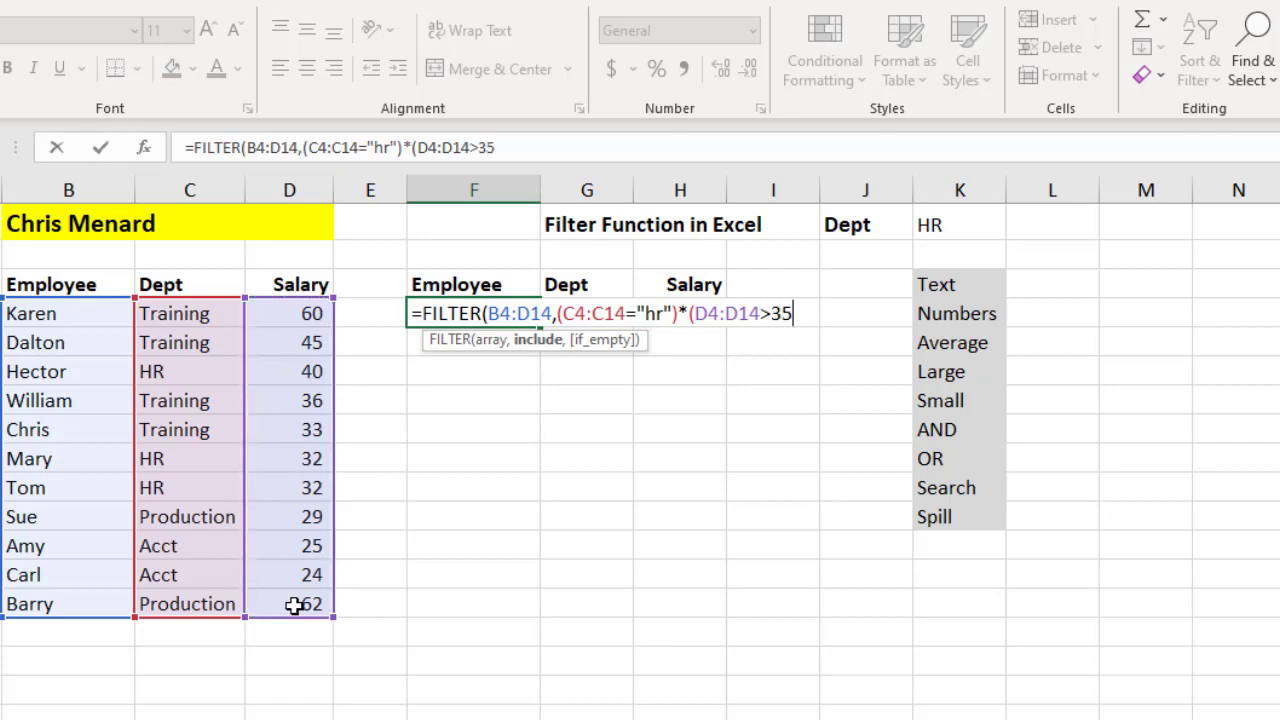
text()))
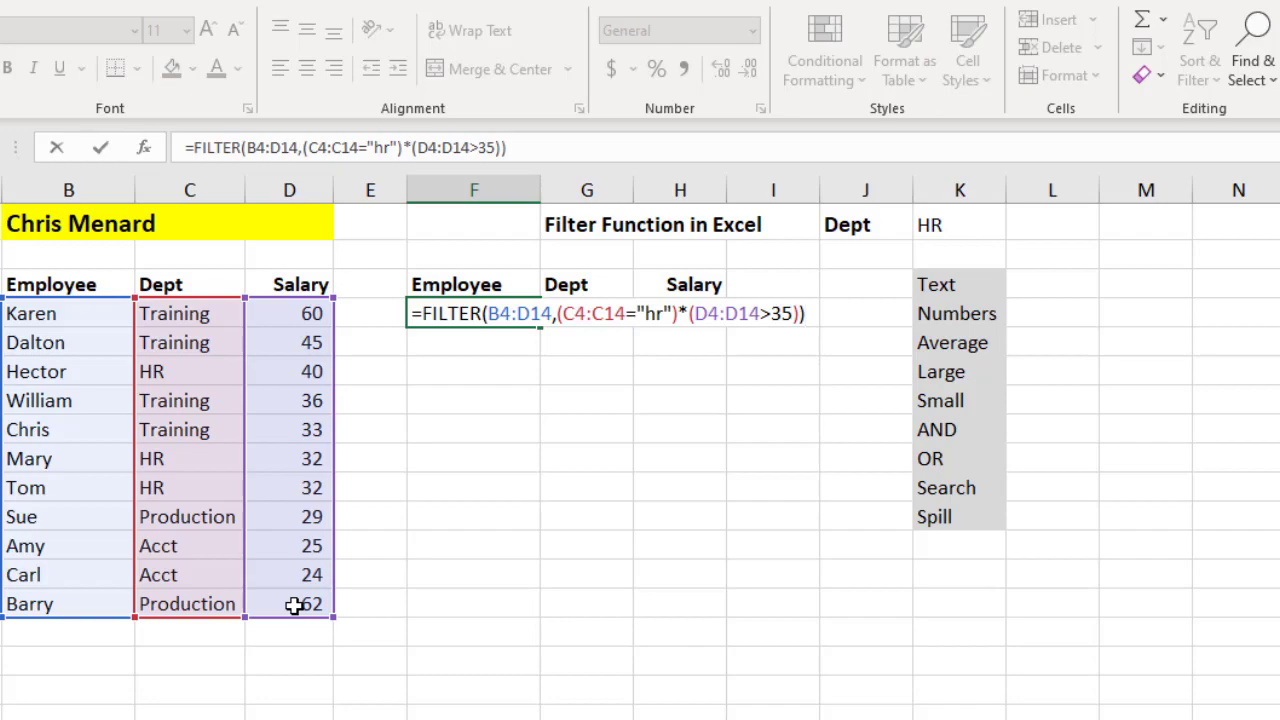
key(ctrl+Return)
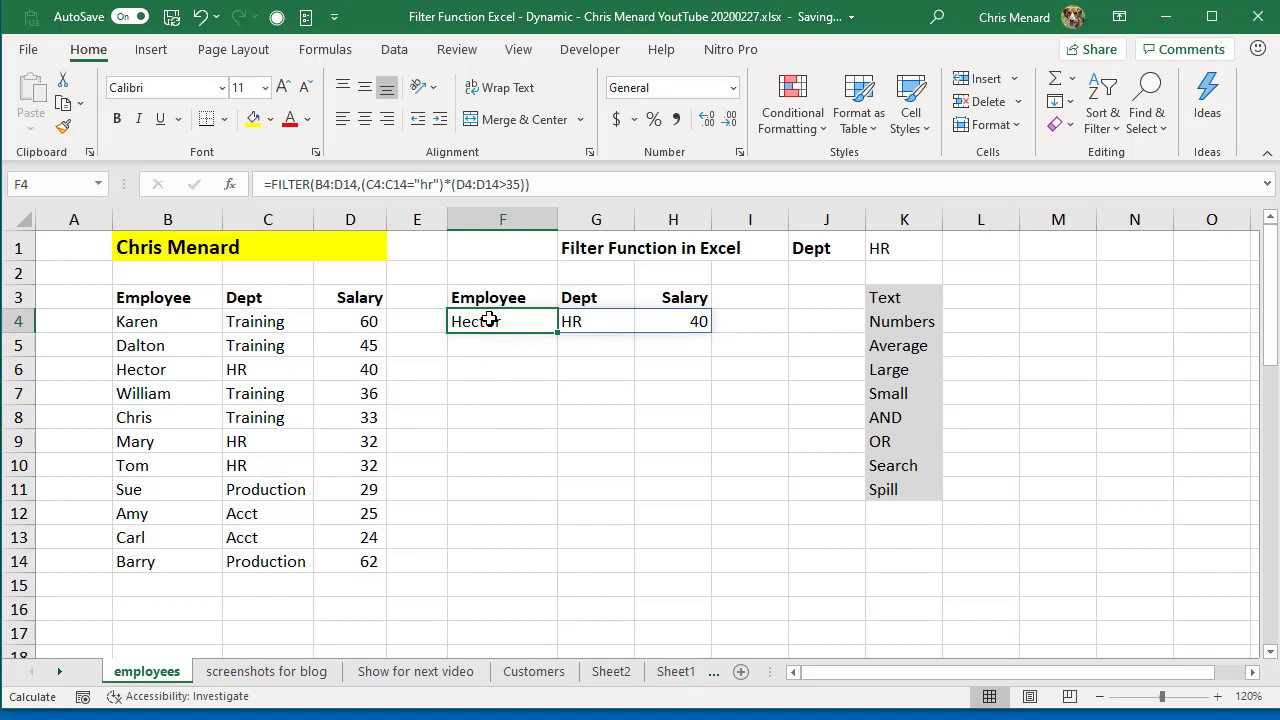
Sort the employee table by Salary from largest to smallest, followed by a sort on Dept from A to Z.
click(268, 358)
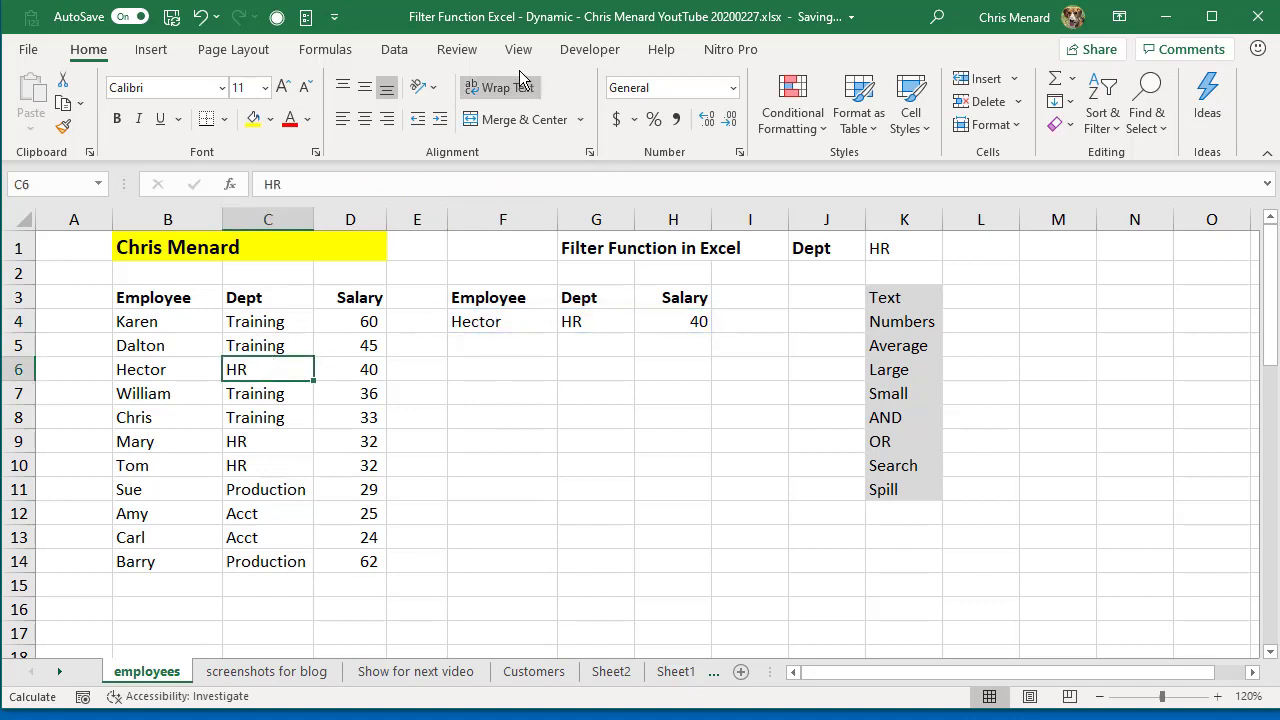
click(345, 318)
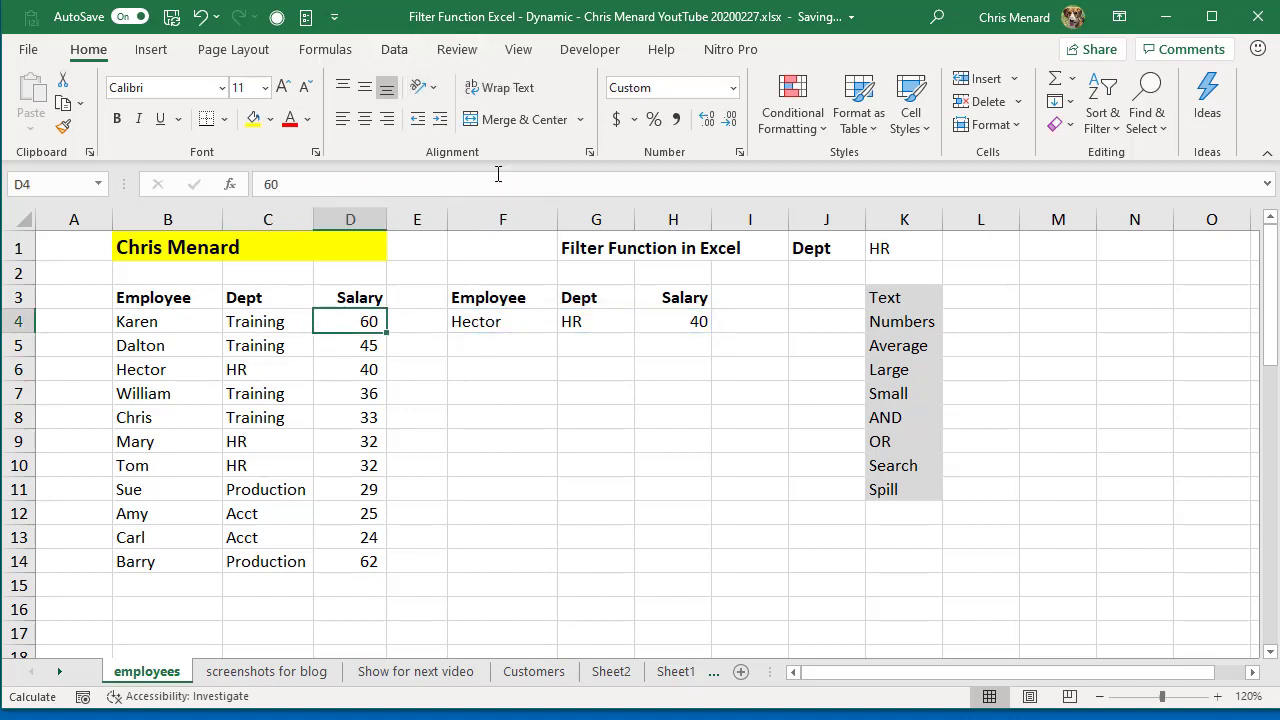
click(394, 49)
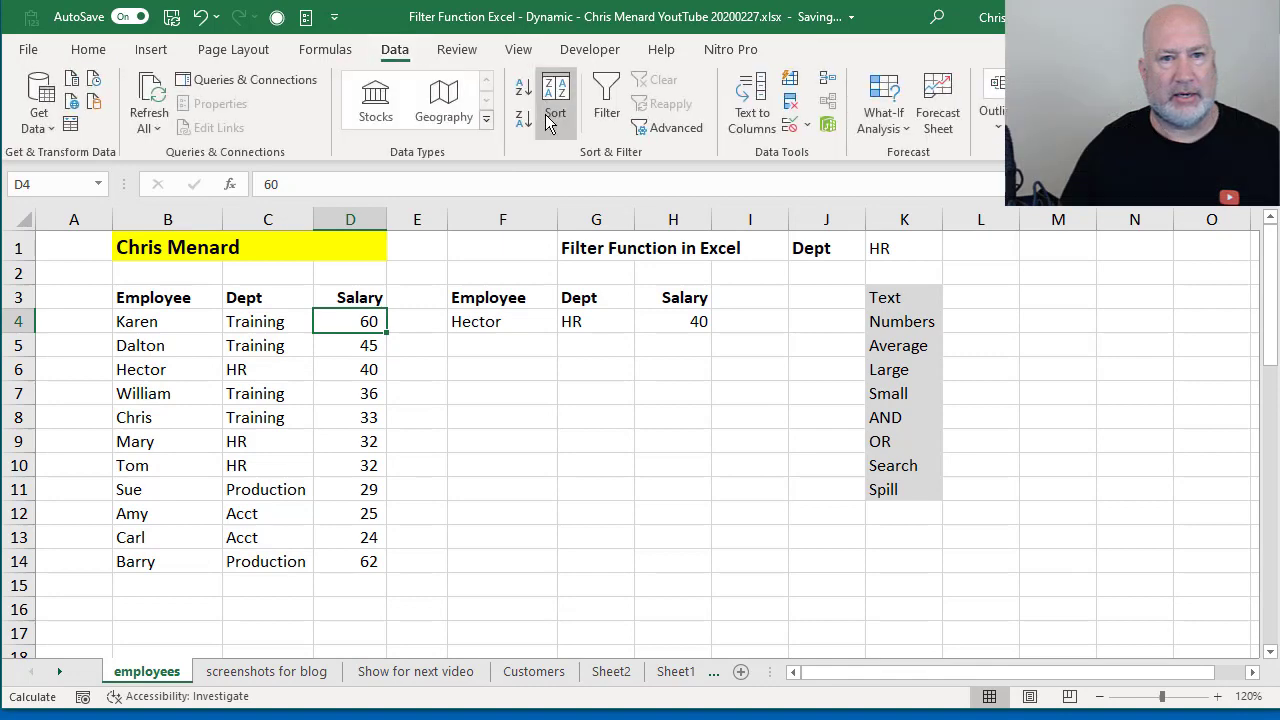
click(523, 118)
click(299, 321)
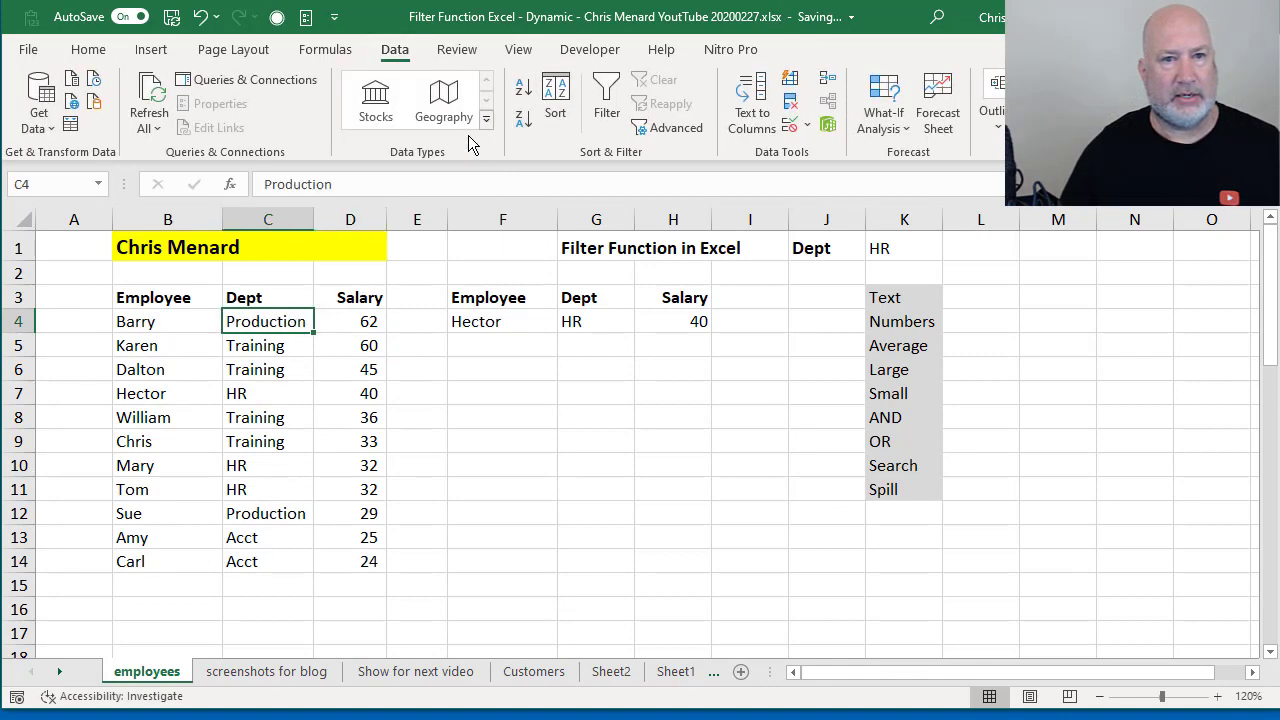
click(523, 88)
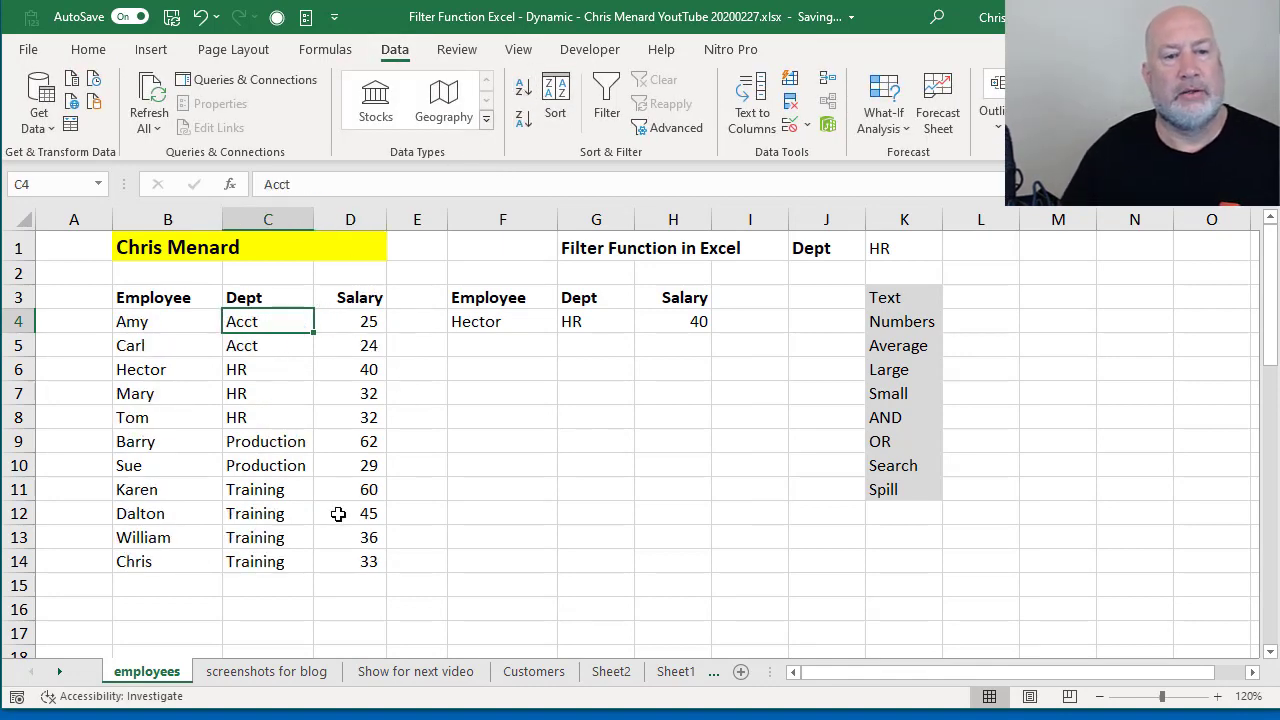
Compare the filtered salary with its source row and set the salary in D7 to 41.
click(341, 369)
click(655, 322)
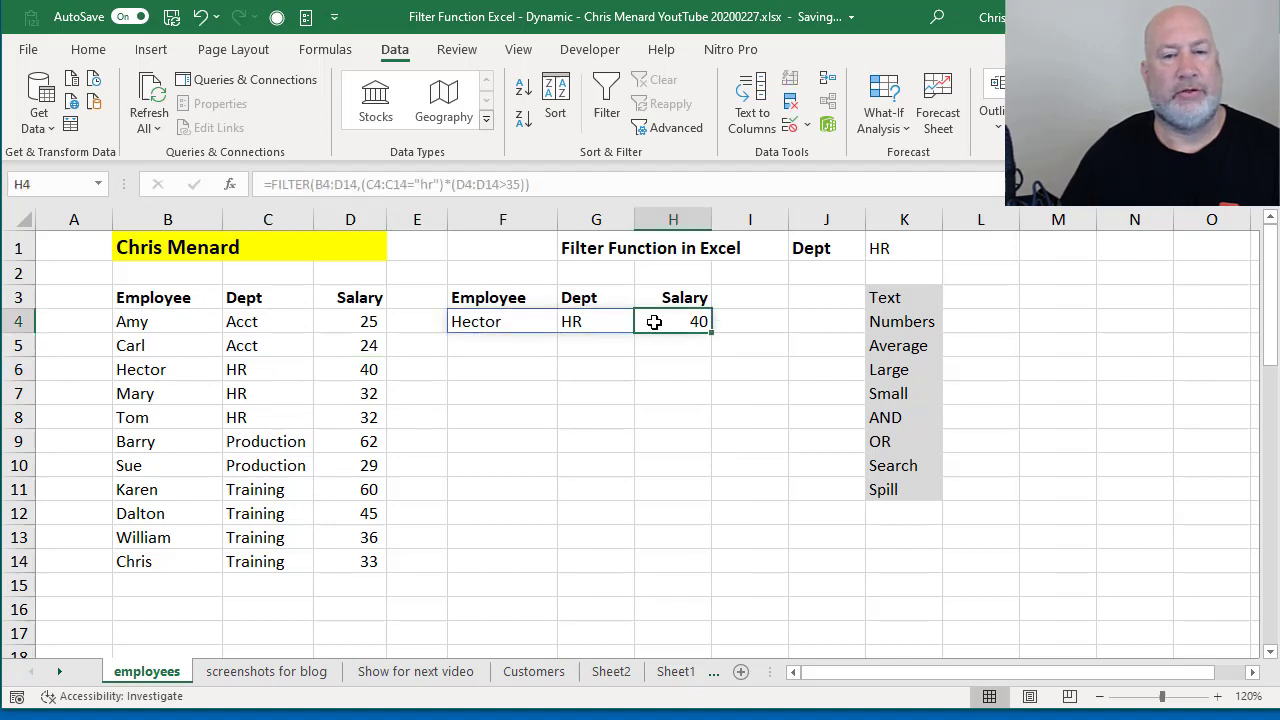
click(364, 393)
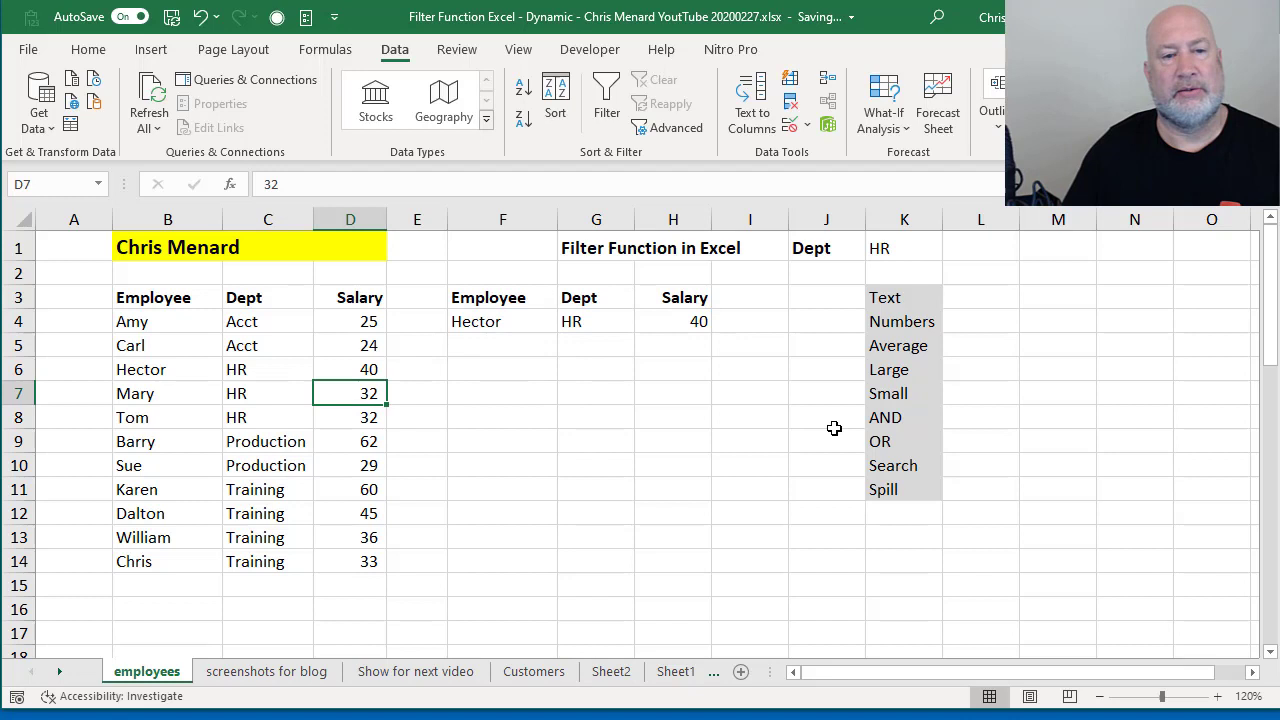
text(41)
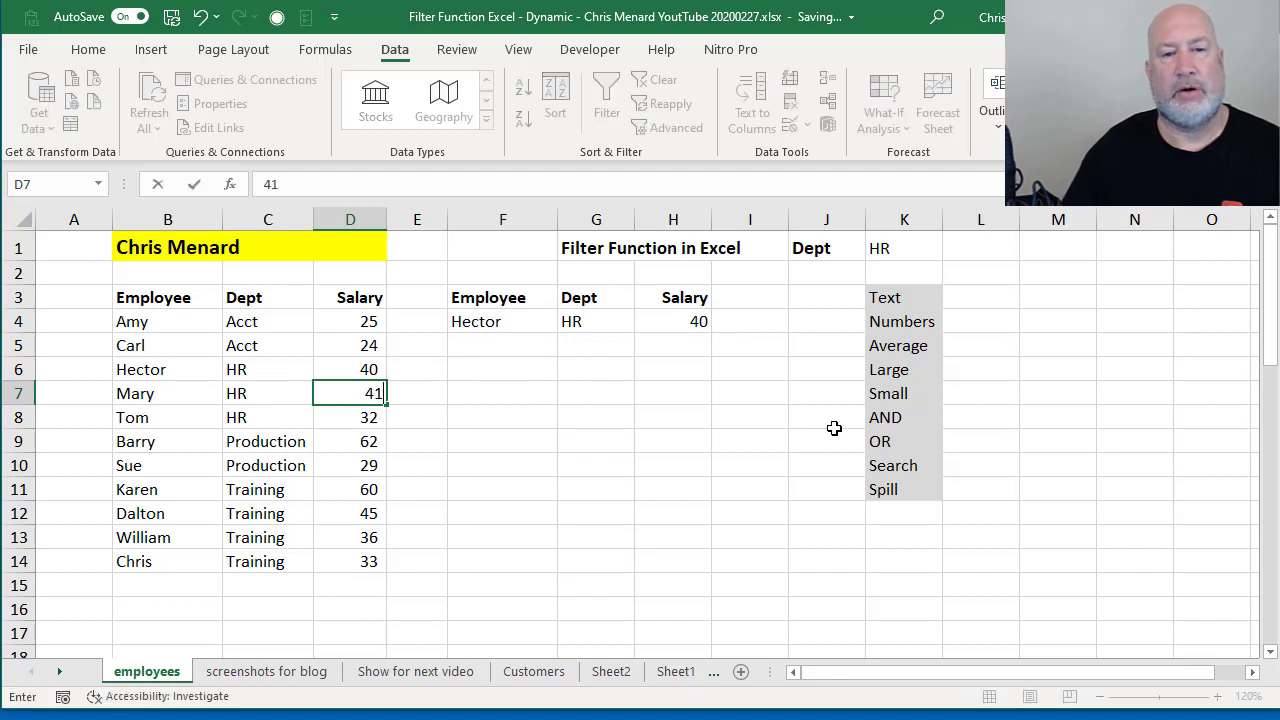
key(Return)
key(Up)
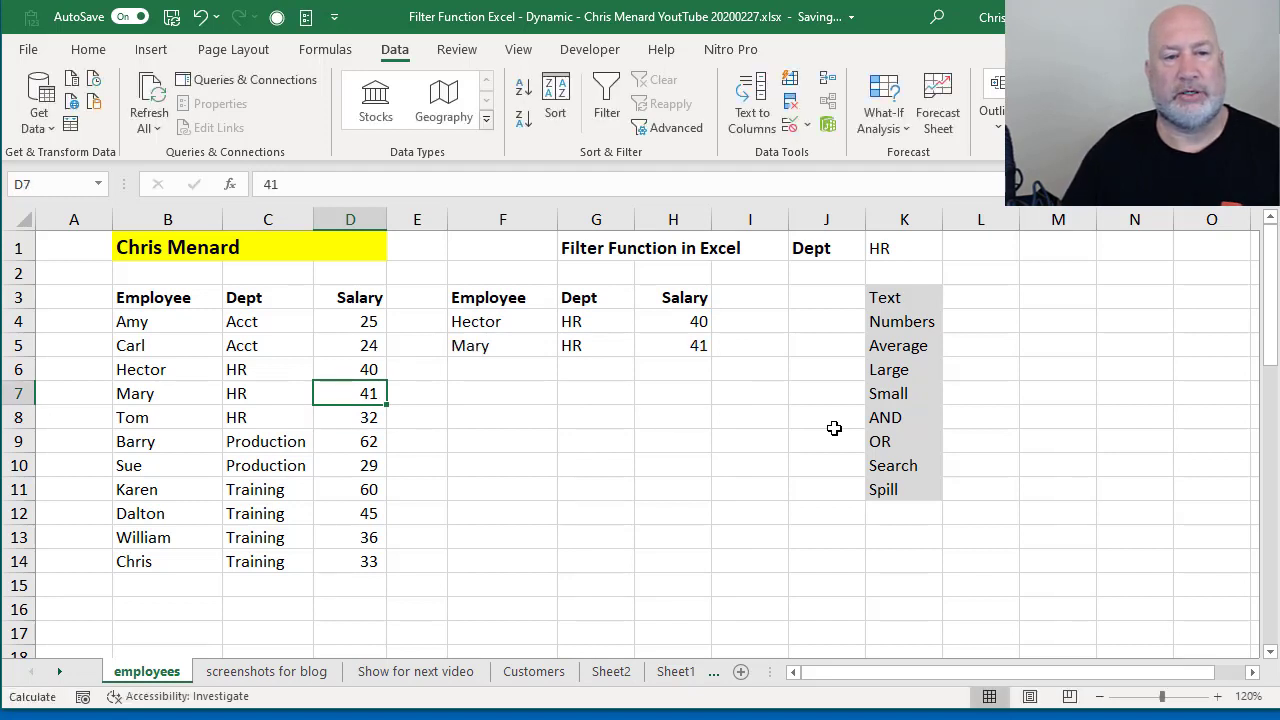
Open the formula in F4 to examine its two AND conditions, and close it unedited.
click(491, 320)
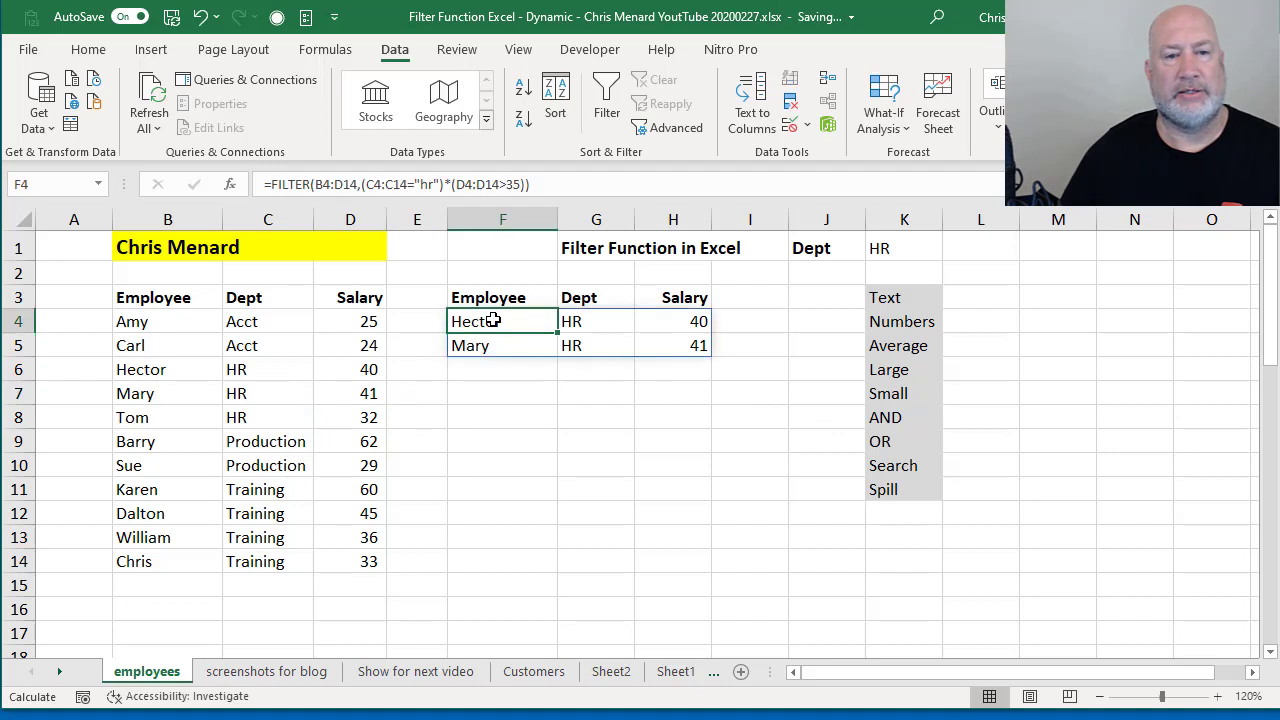
double_click(491, 320)
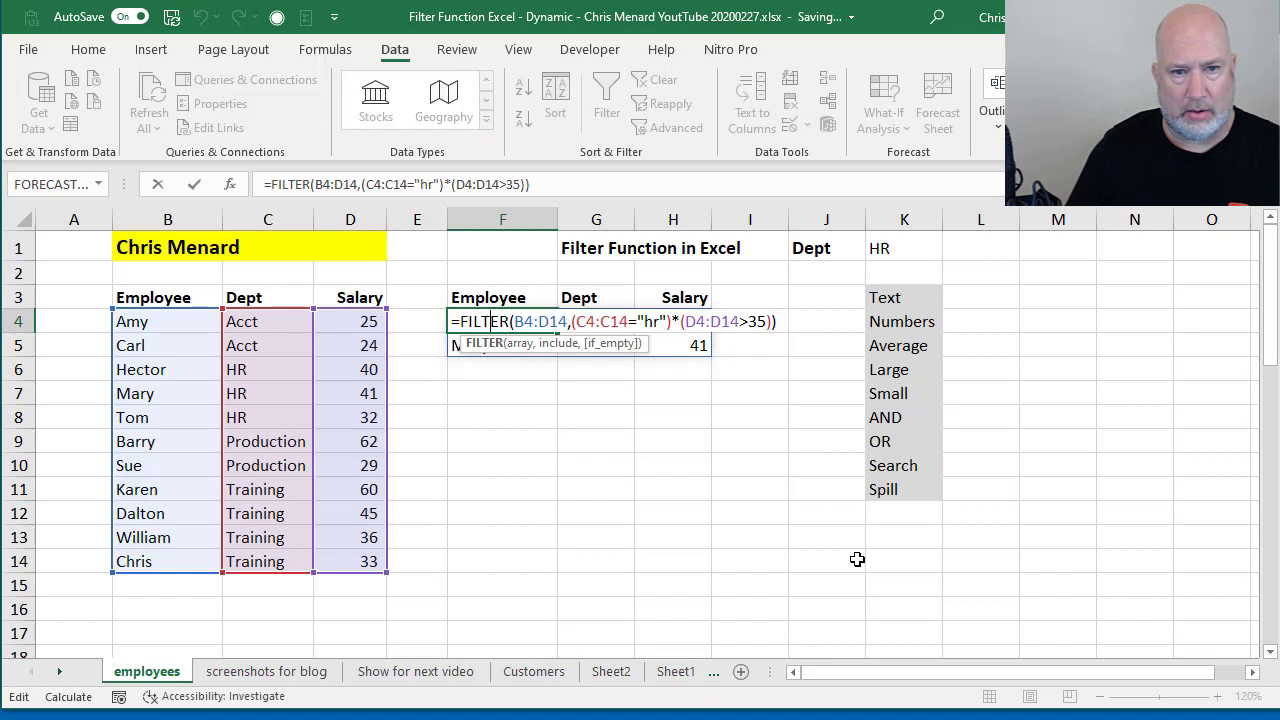
key(ctrl+Return)
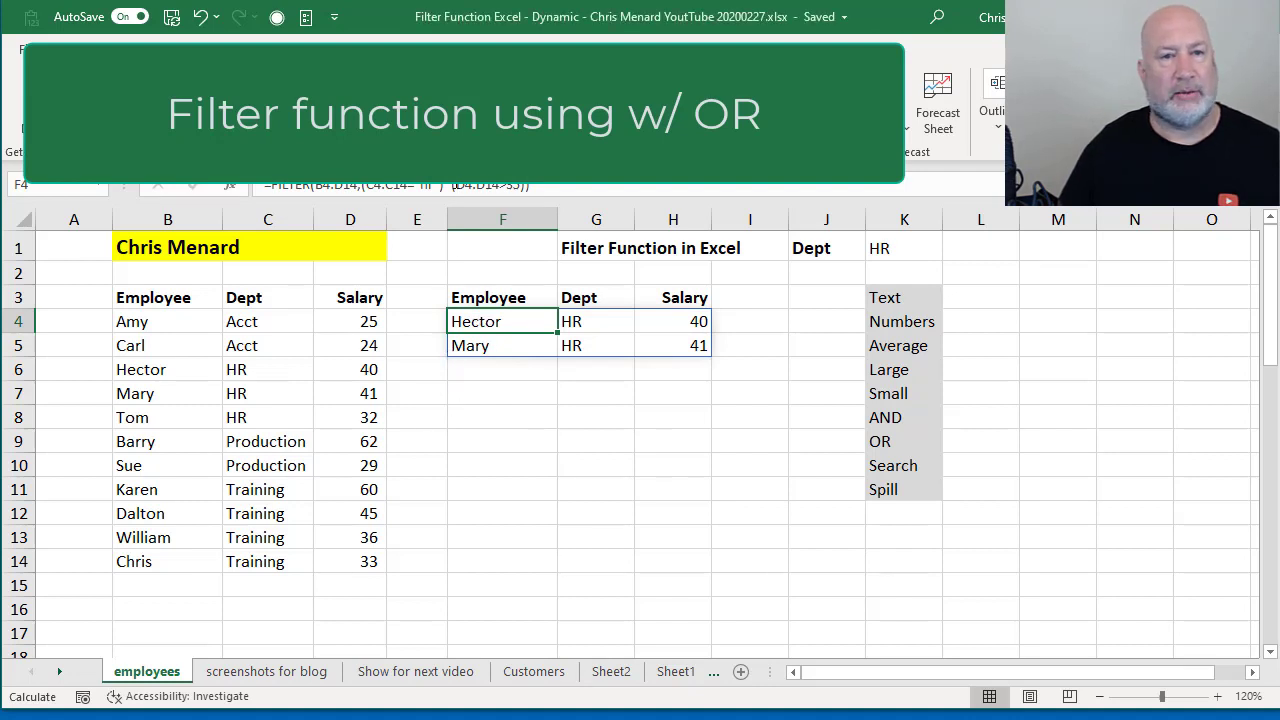
Change the F4 formula to OR logic across two departments: =FILTER(B4:D14,(C4:C14="hr")+(C4:C14="training")).
double_click(491, 320)
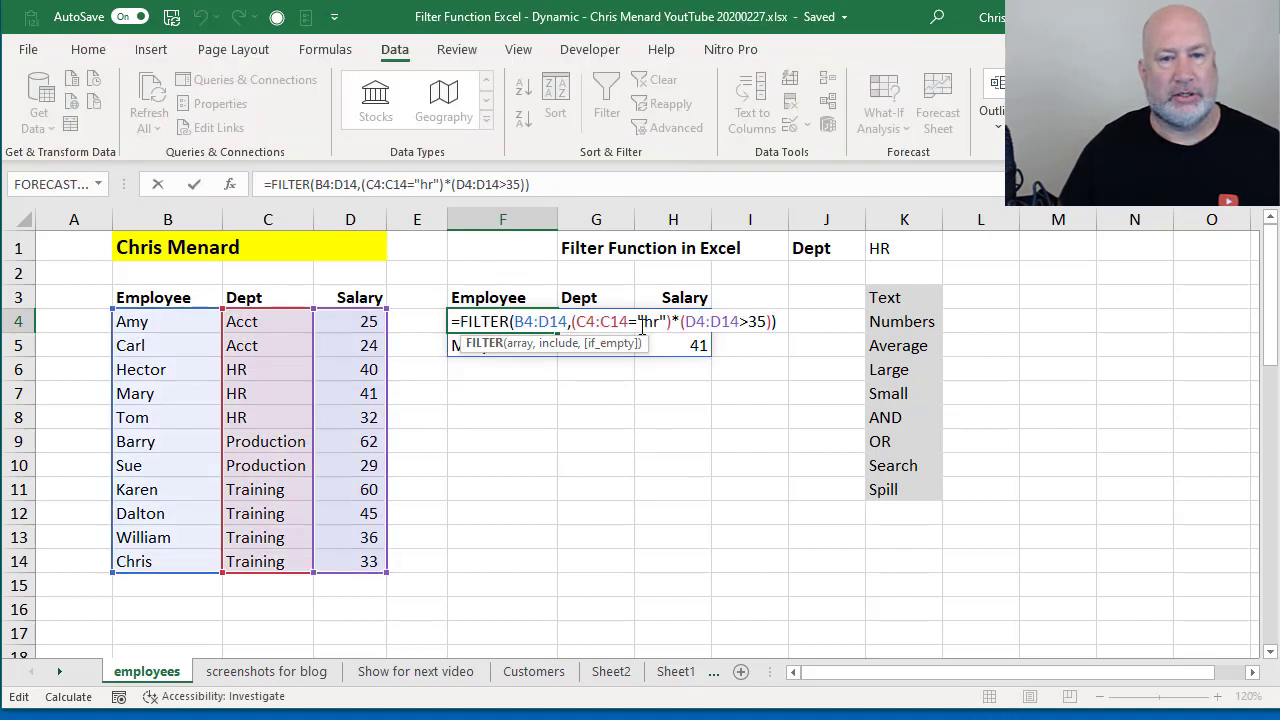
drag(679, 321, 893, 326)
key(Delete)
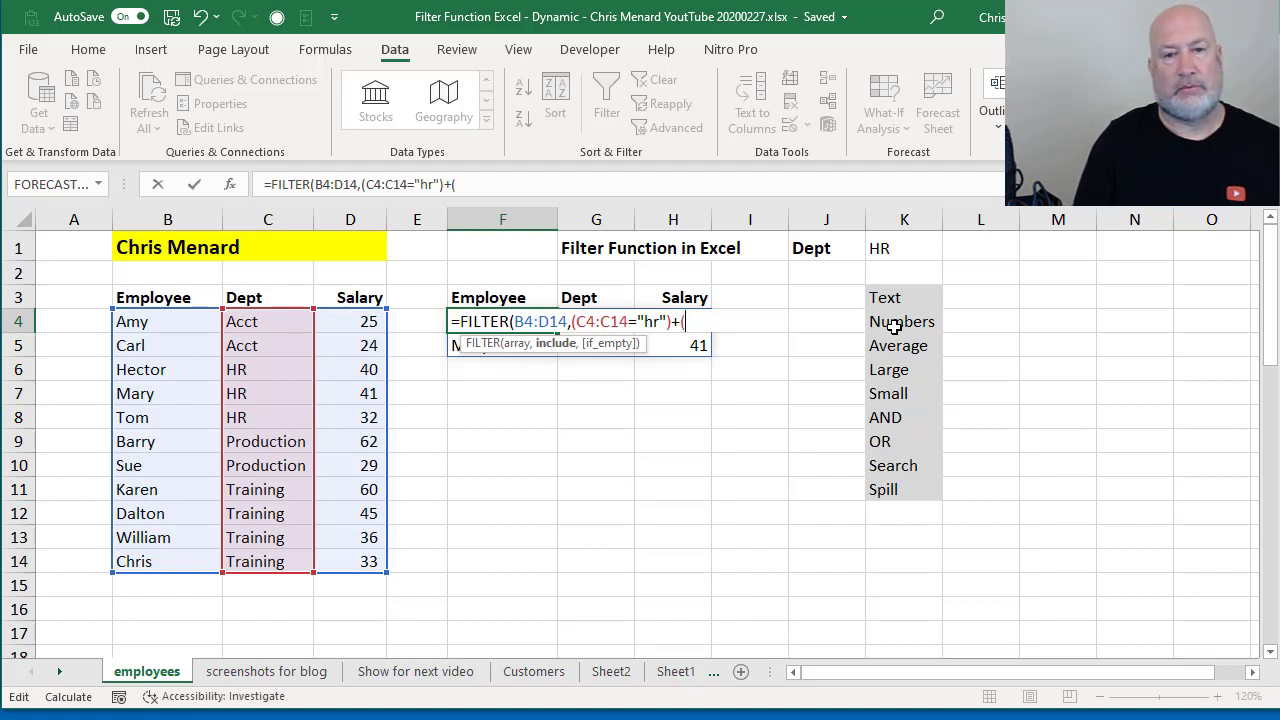
drag(268, 322, 280, 562)
text(=)
text("training:)
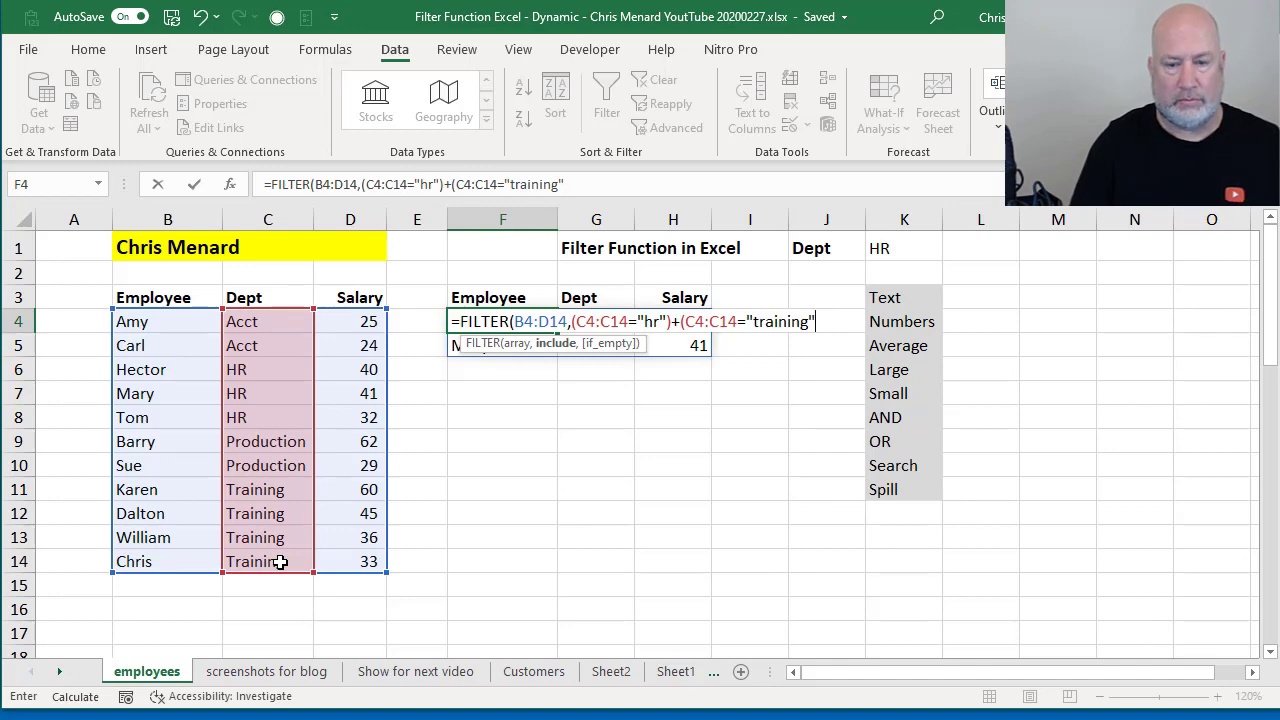
key(Return)
key(Return)
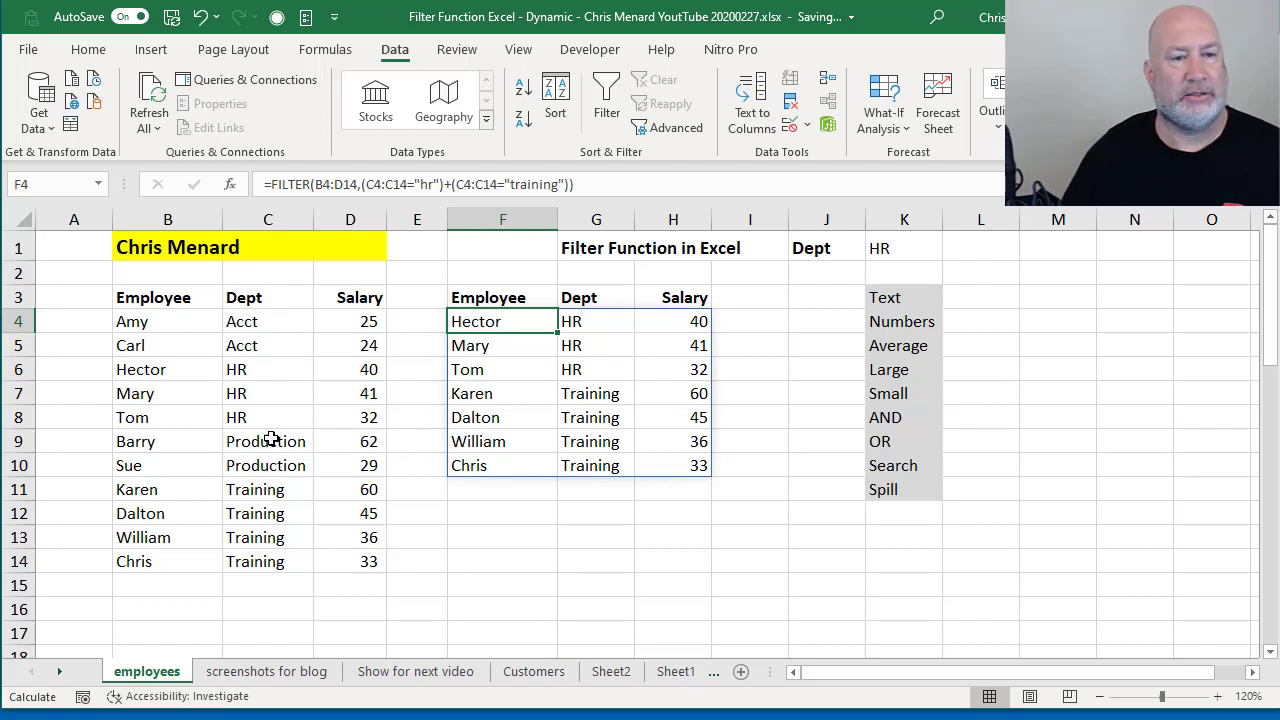
Set the department in C11 to Production and the department in C4 to Training.
click(278, 498)
text(Production)
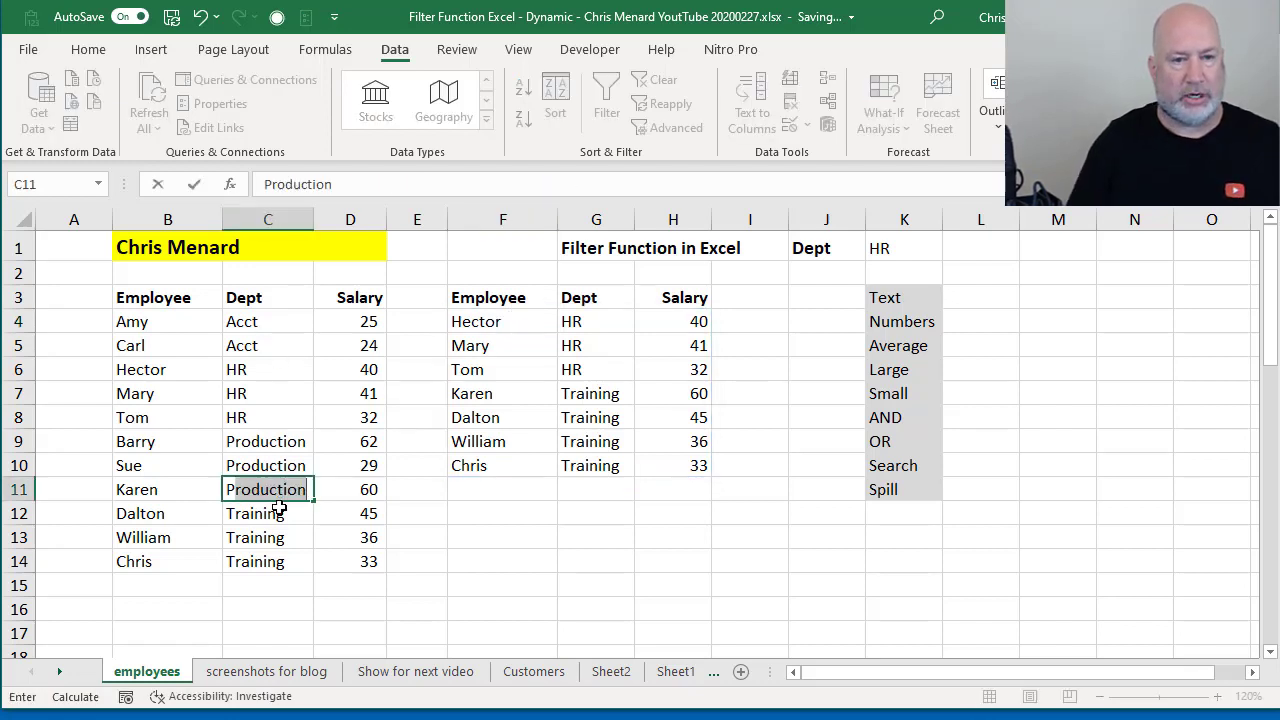
key(Return)
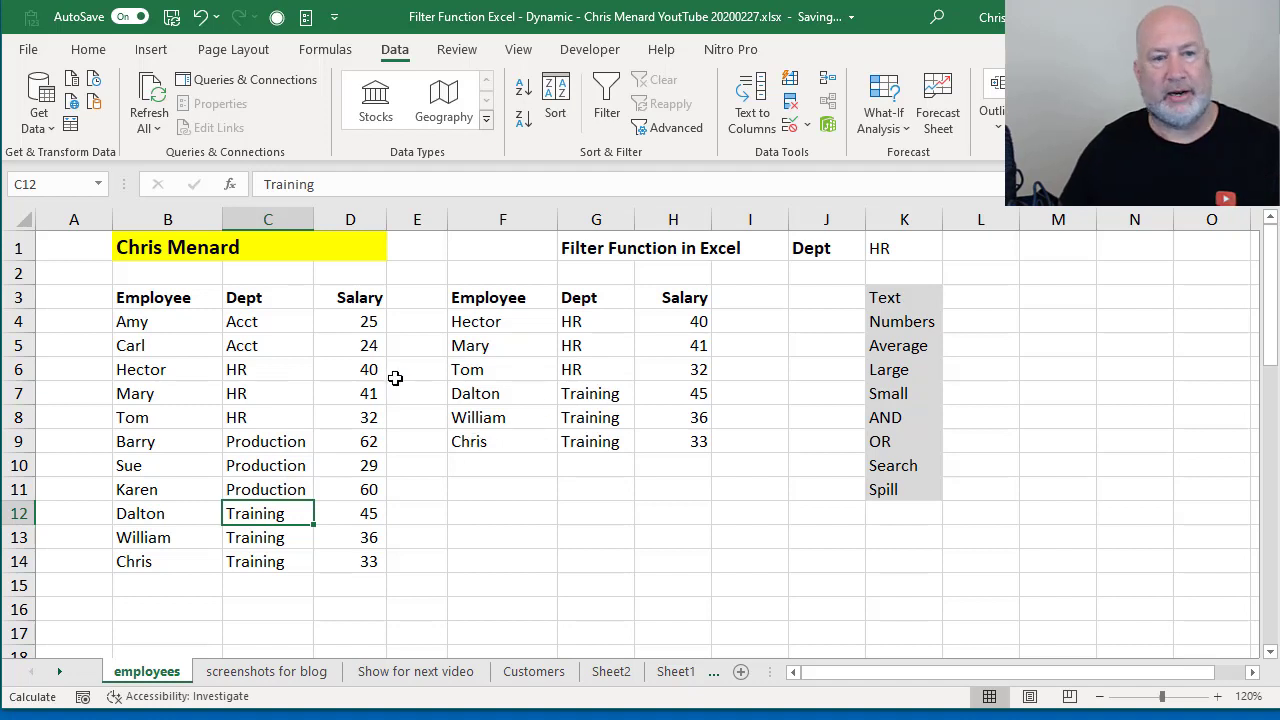
click(290, 321)
text(training)
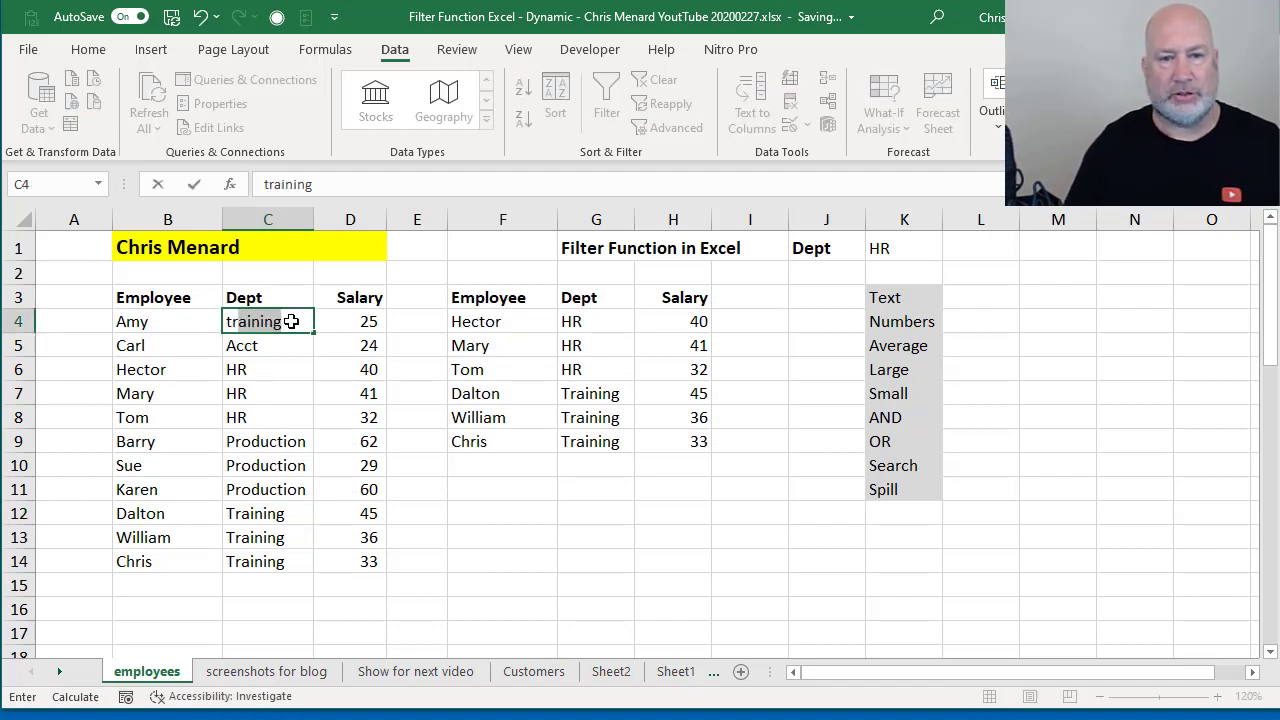
key(Return)
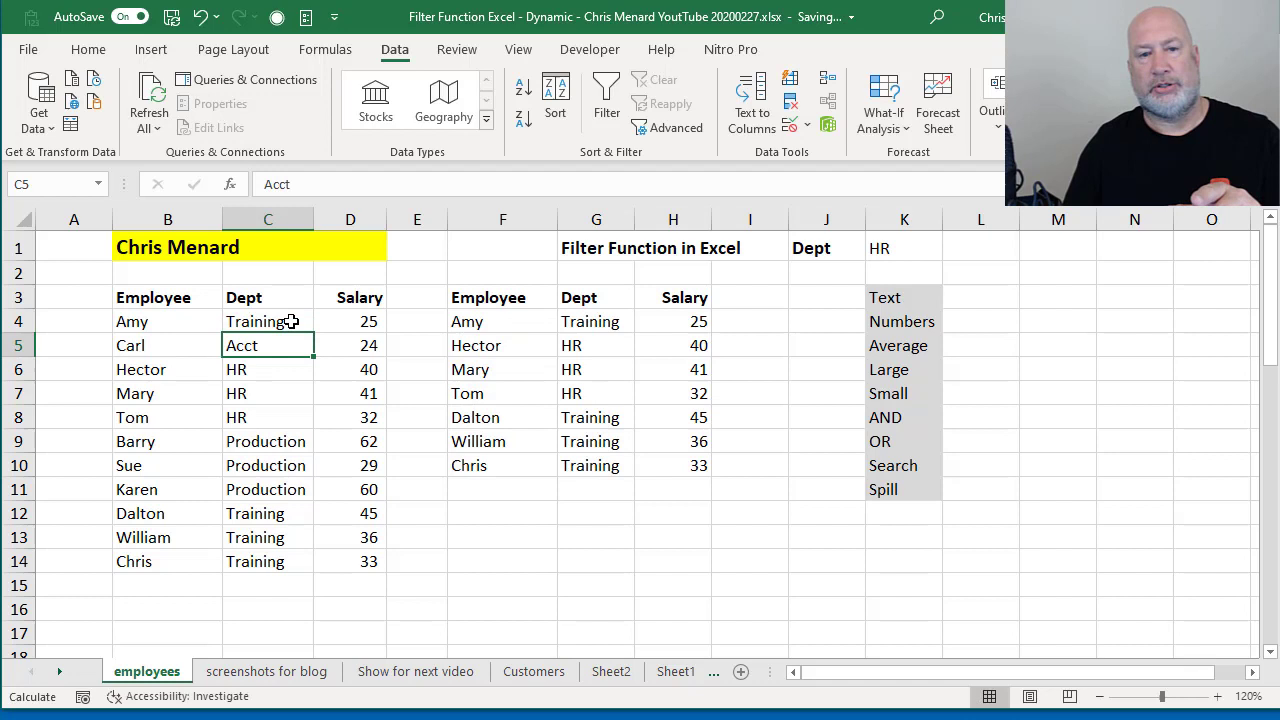
click(290, 321)
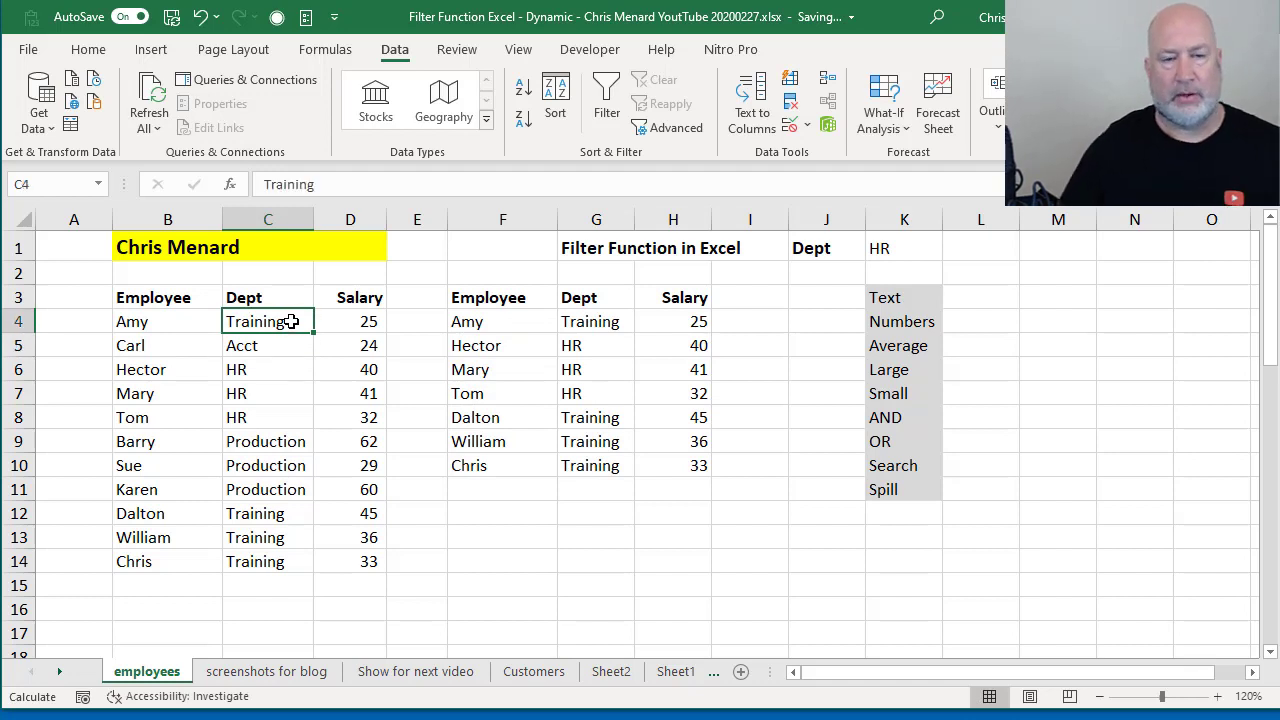
Copy the full FILTER formula text from F4 without editing it, and clear the cell.
double_click(529, 316)
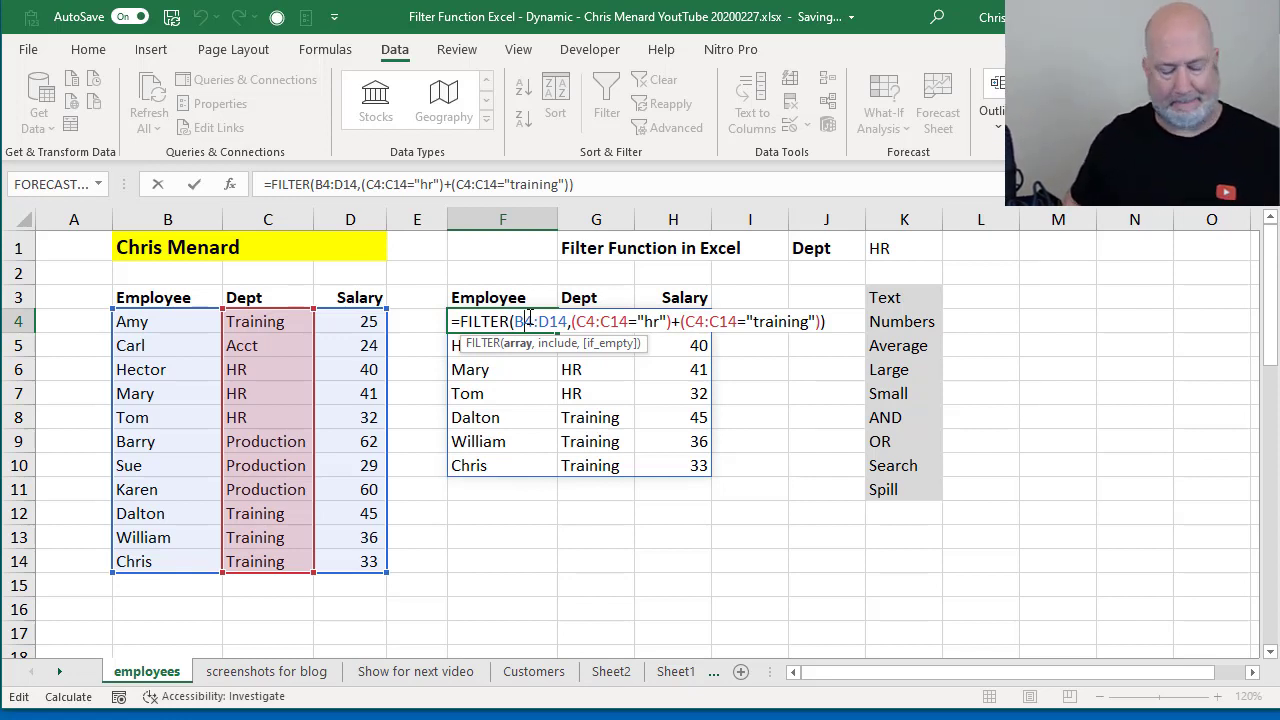
key(Escape)
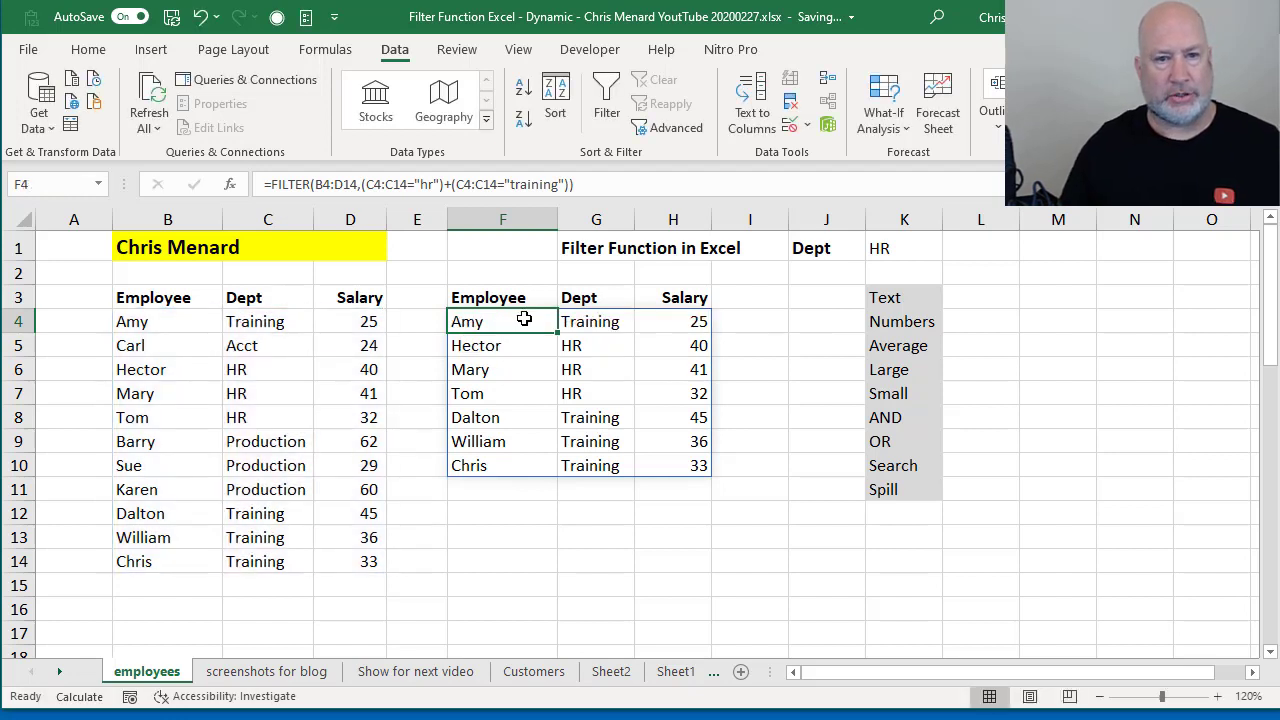
click(889, 465)
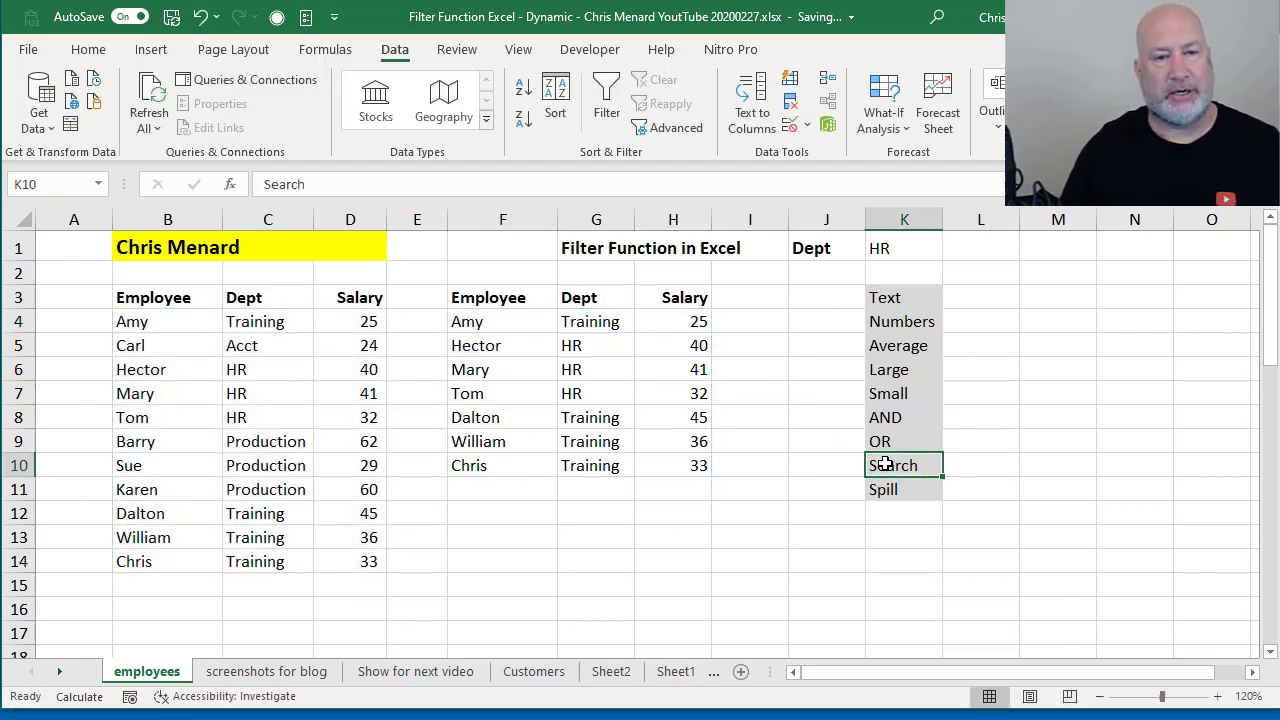
click(505, 328)
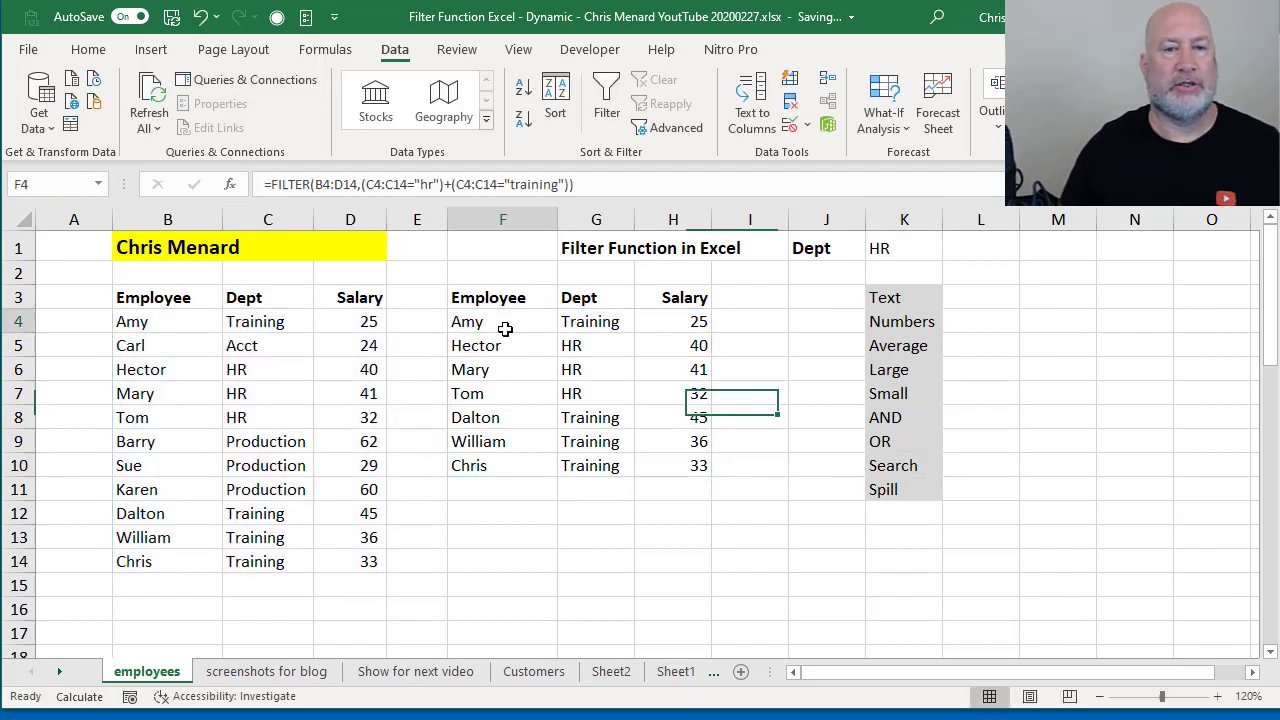
click(595, 186)
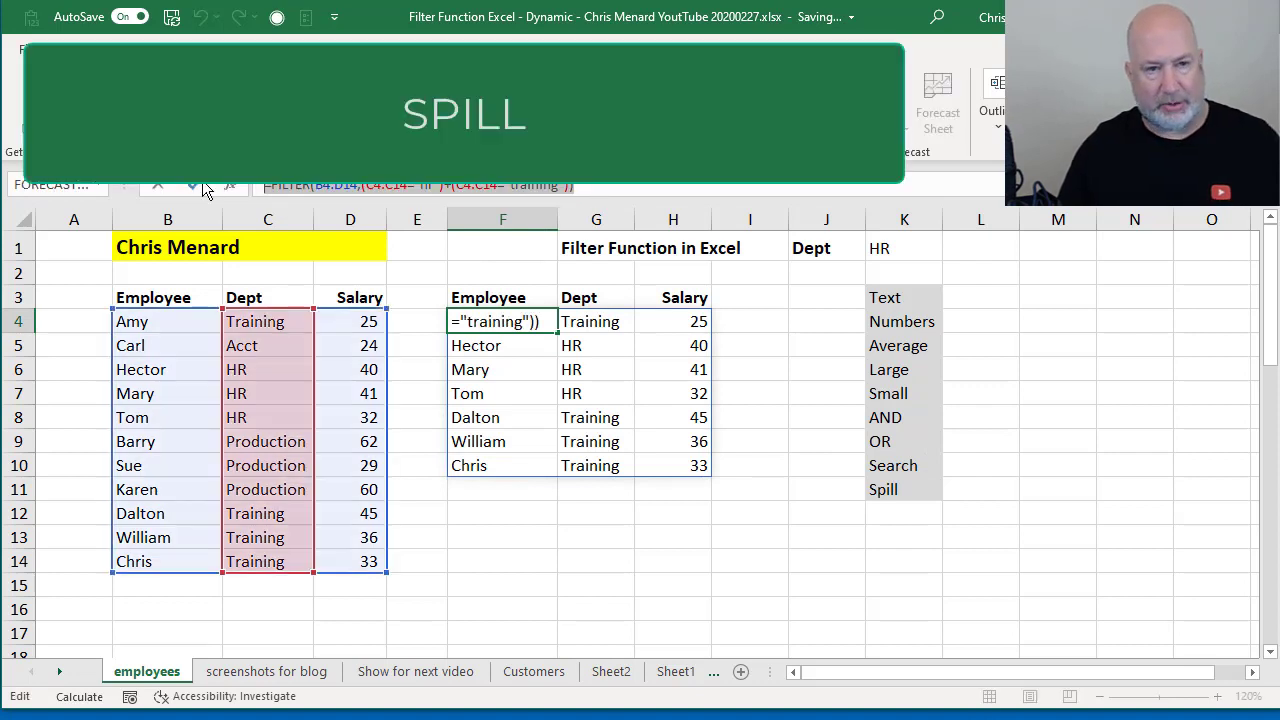
click(202, 190)
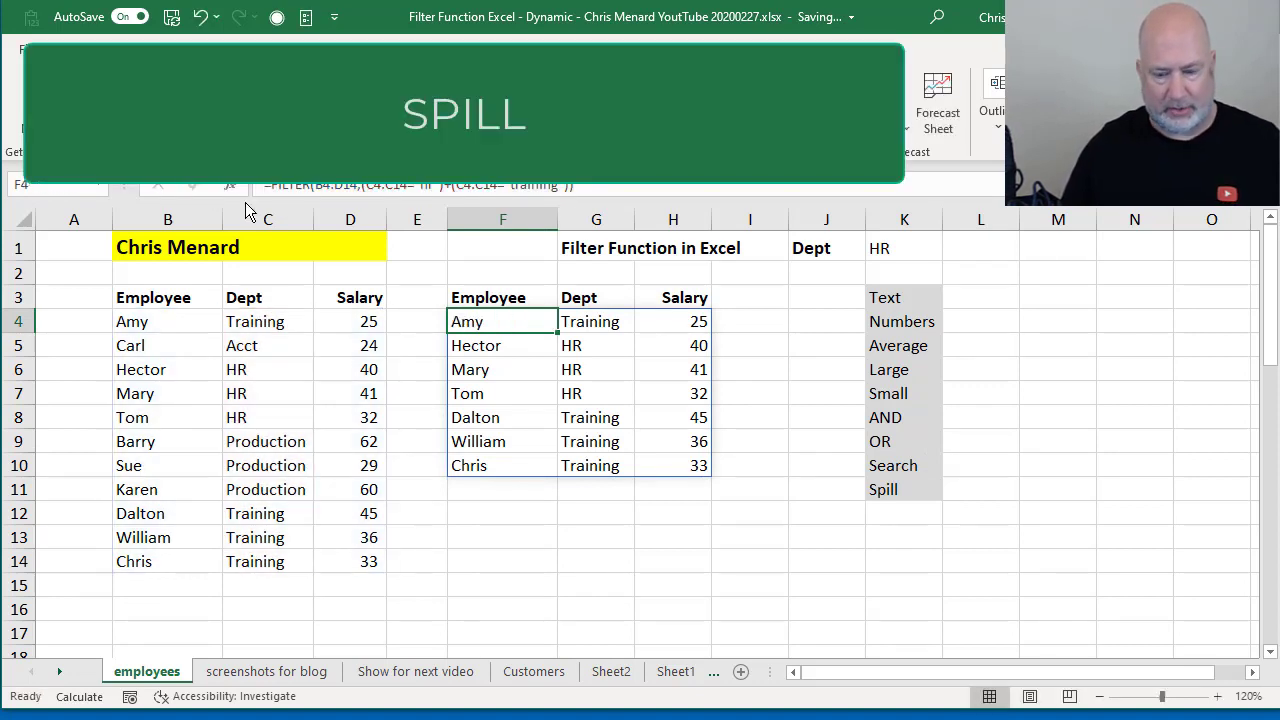
key(Delete)
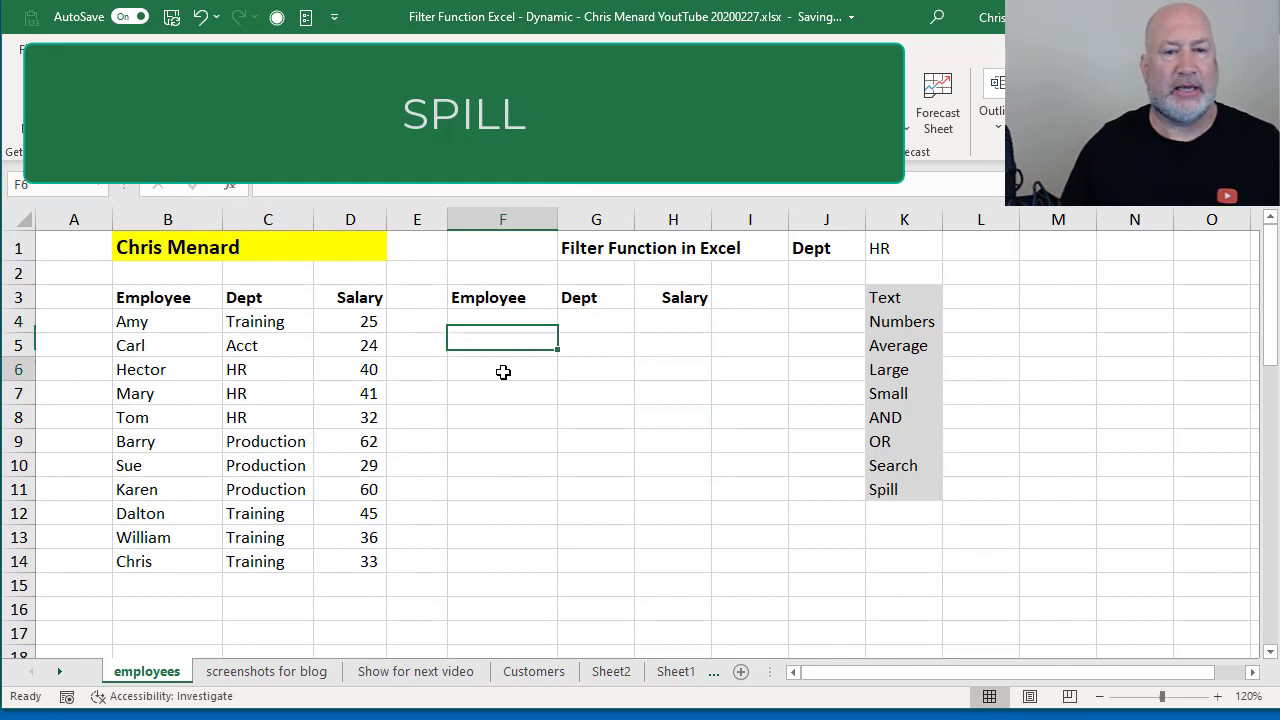
Fill the range F6:H10 with the text "sample data" in every cell.
drag(503, 371, 688, 469)
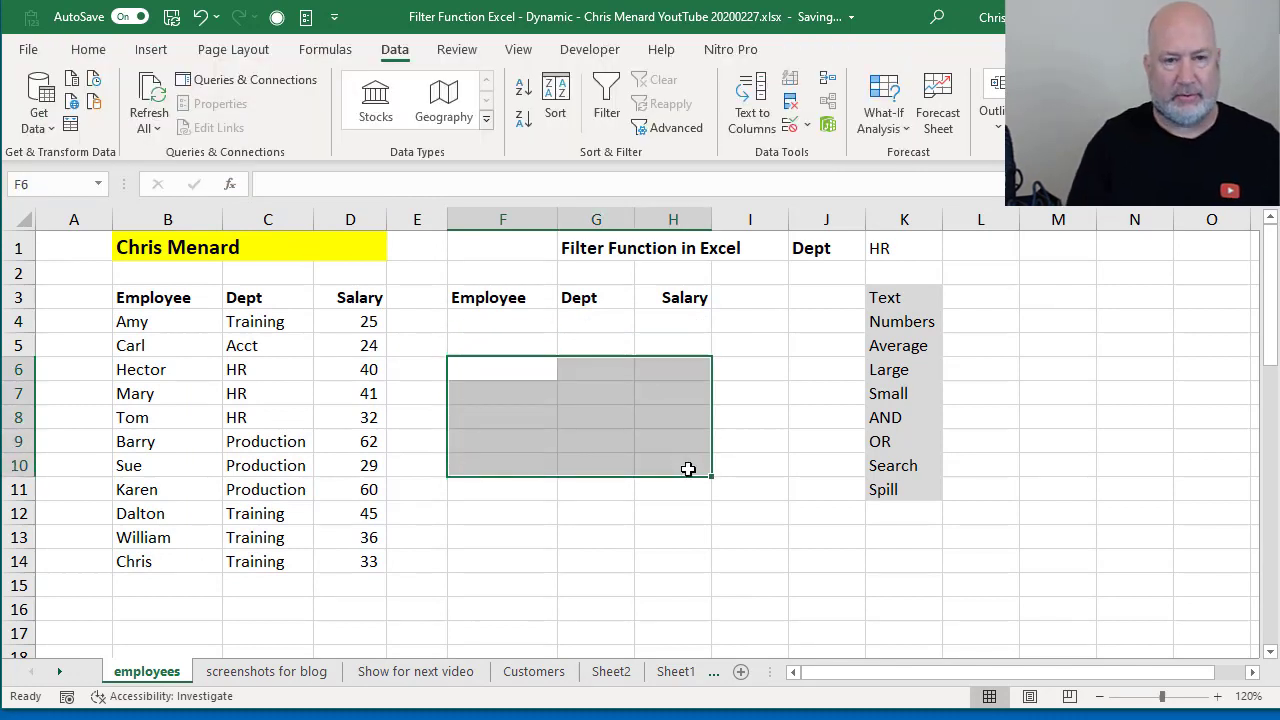
text(sample data)
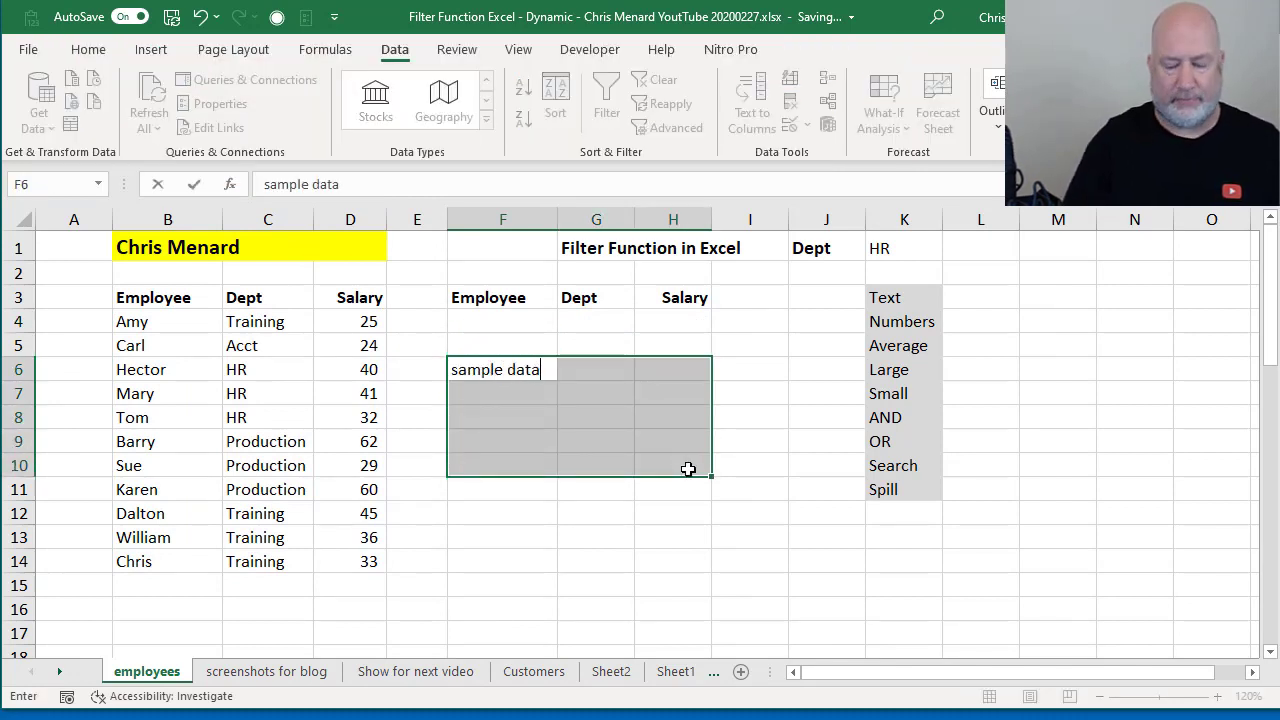
key(ctrl+Return)
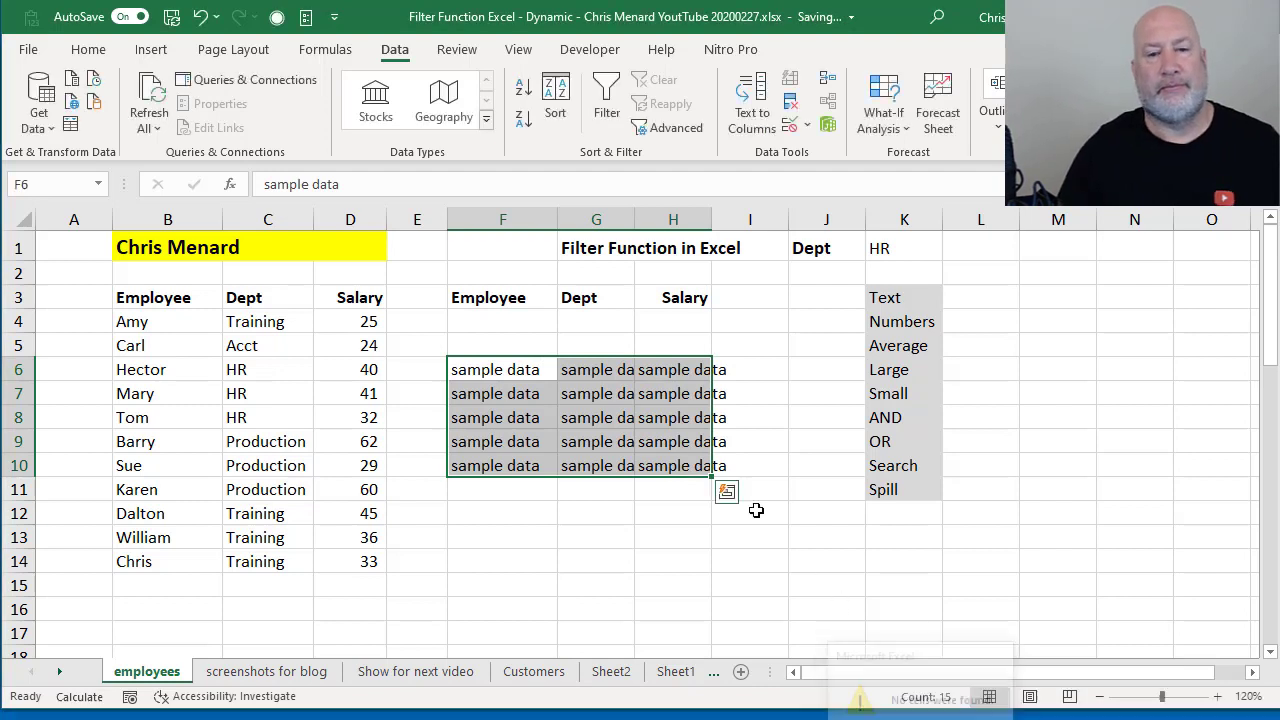
Paste the copied formula =FILTER(B4:D14,(C4:C14="hr")+(C4:C14="training")) back into F4.
click(749, 512)
click(519, 322)
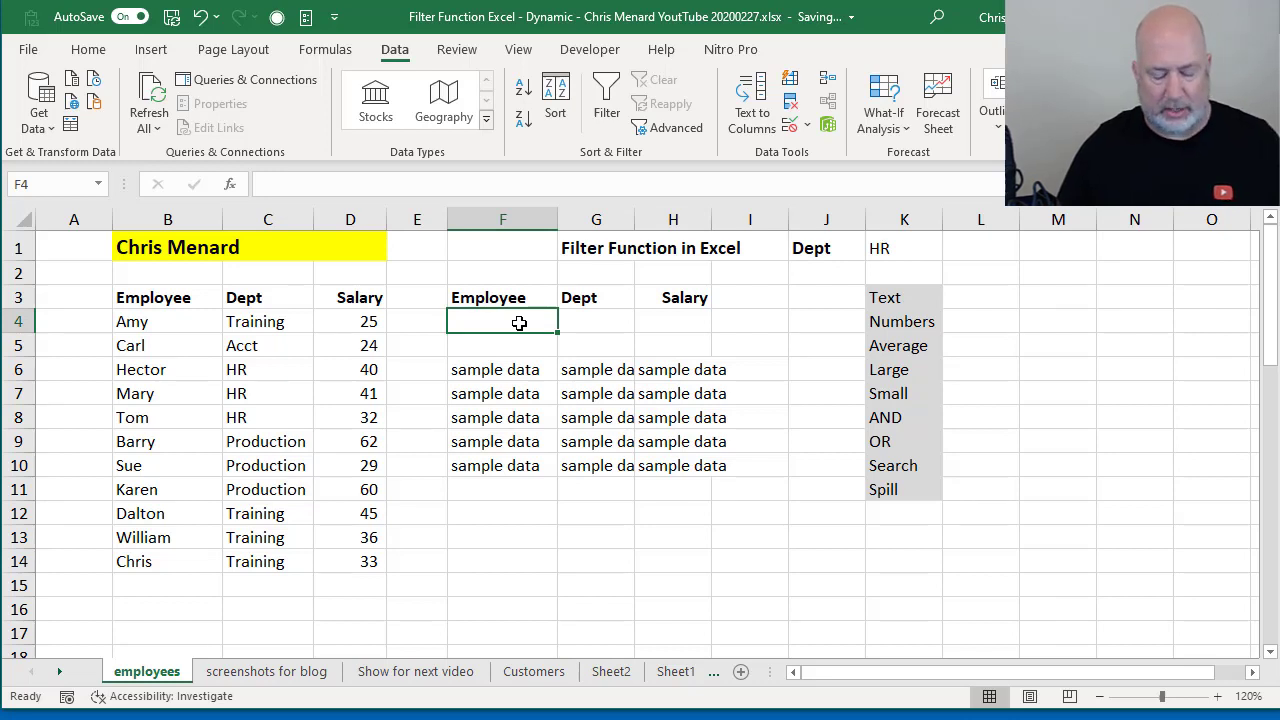
text(=FILTER(B4:D14,(C4:C14="hr")+(C4:C14="training")))
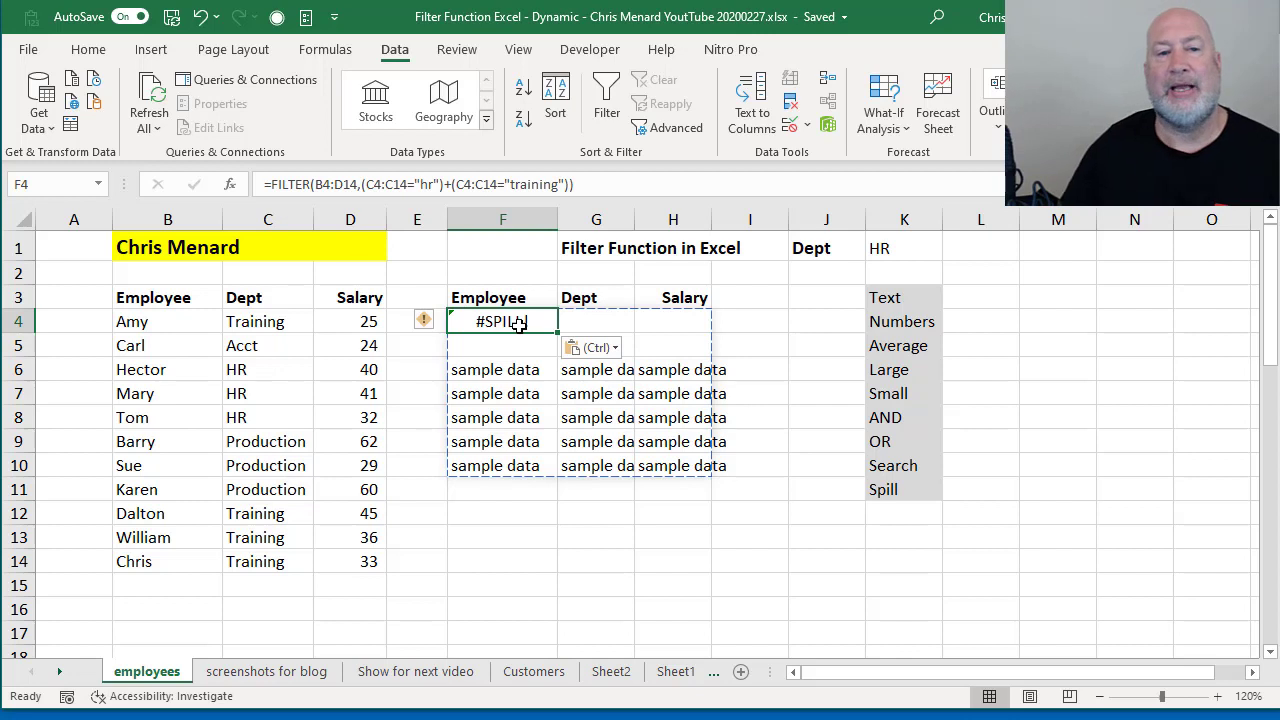
Use the F4 error options to select the obstructing cells and delete their contents, and clear the formula from F4.
click(437, 328)
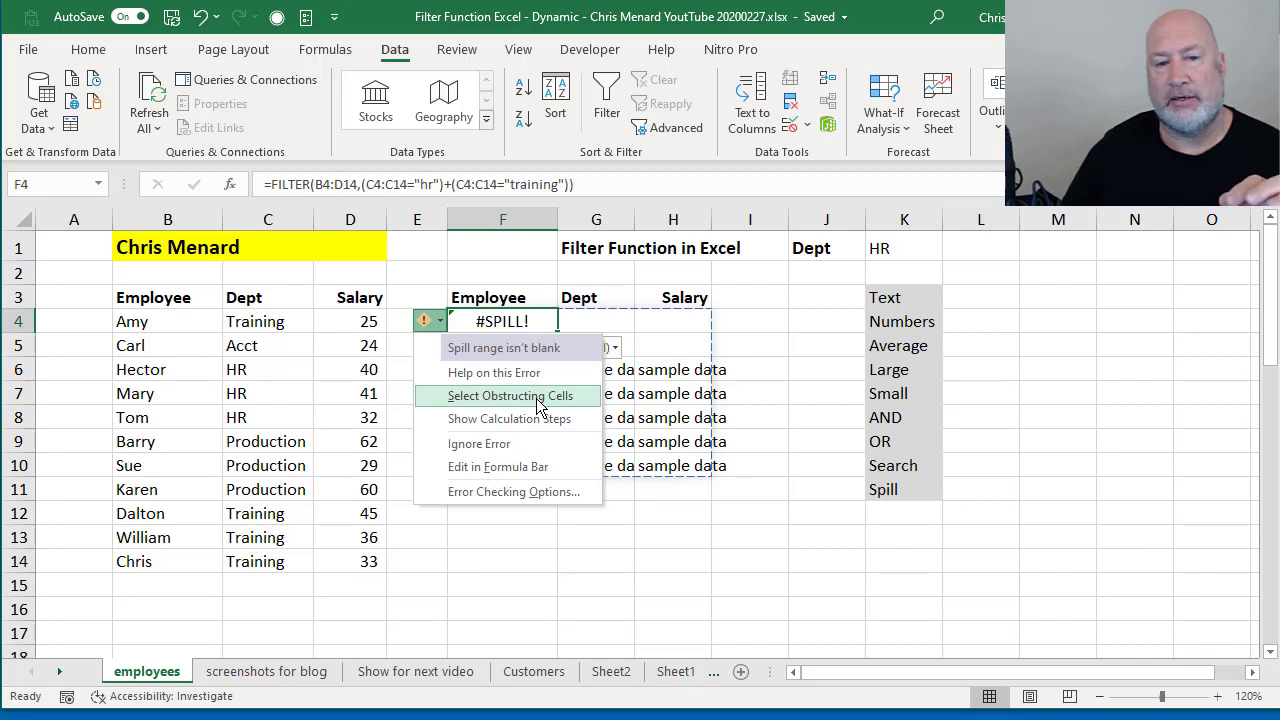
click(510, 396)
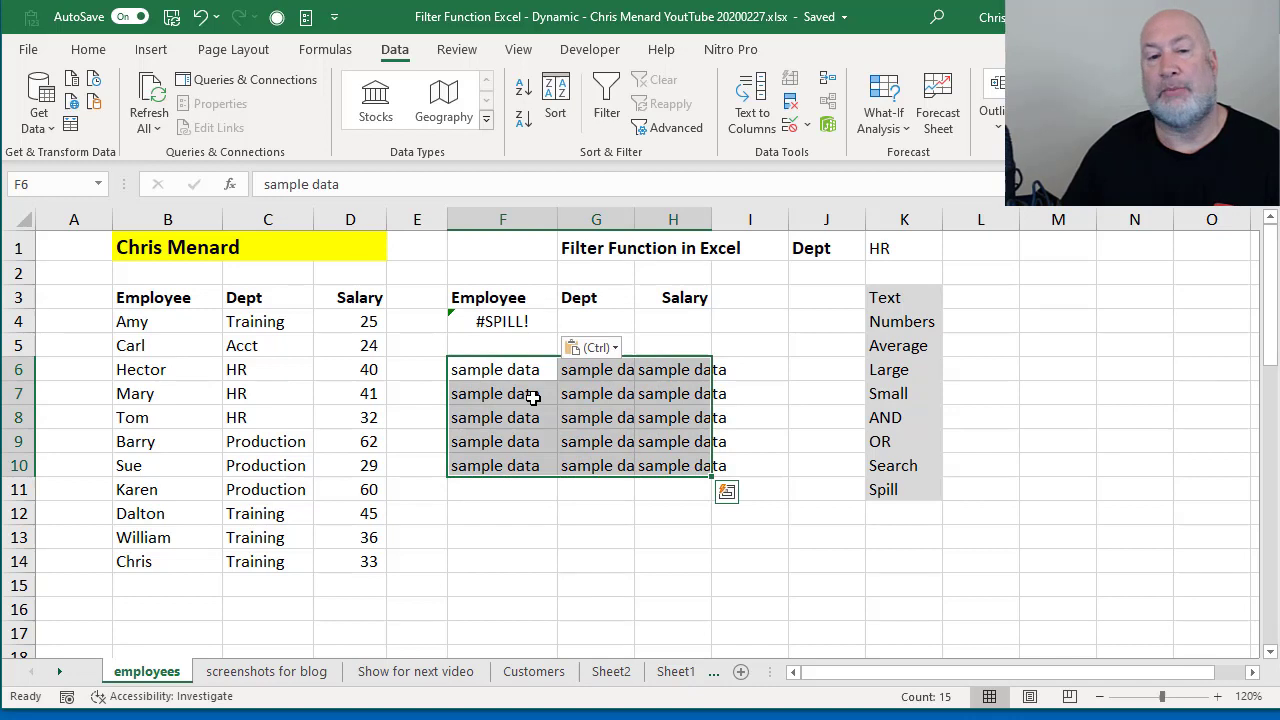
key(Delete)
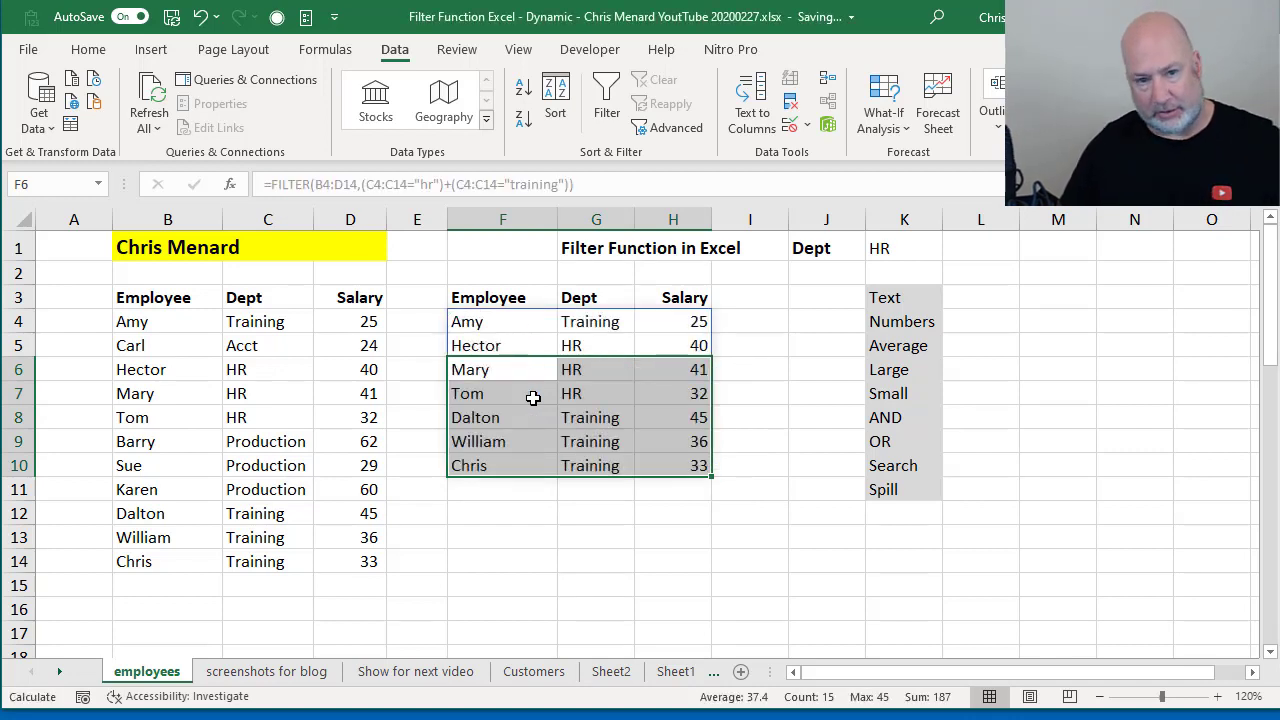
click(521, 321)
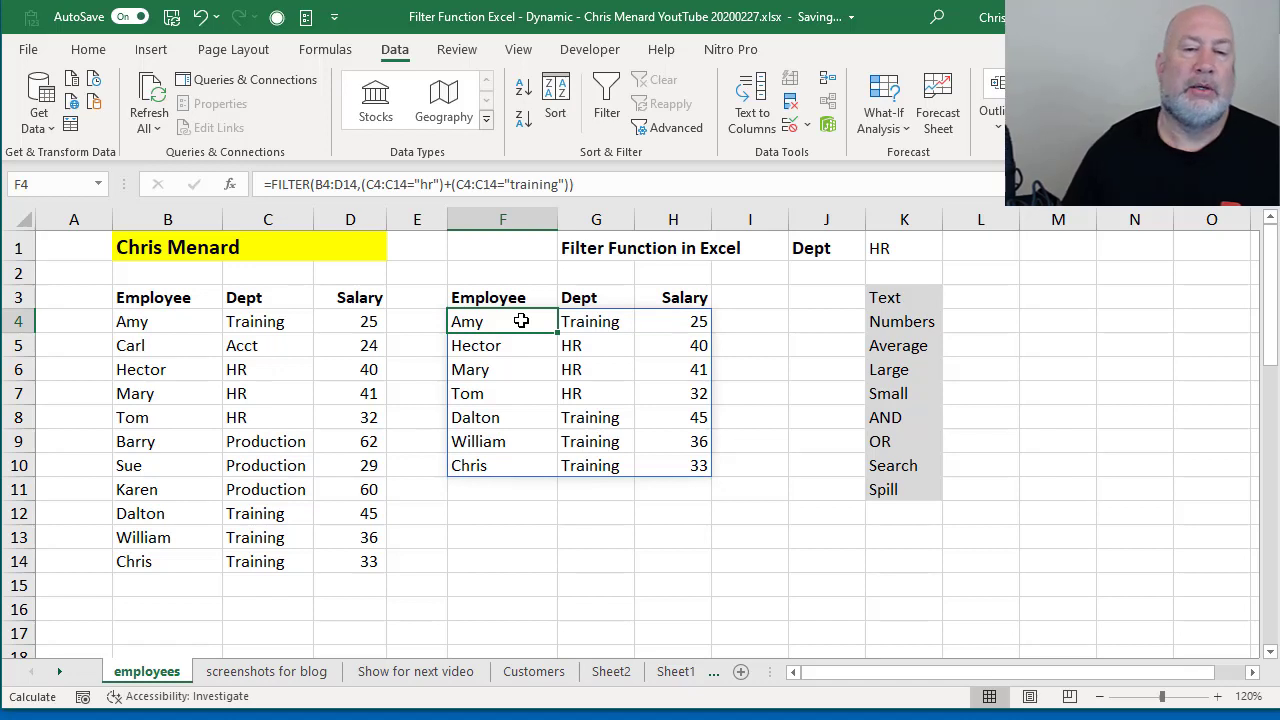
key(Delete)
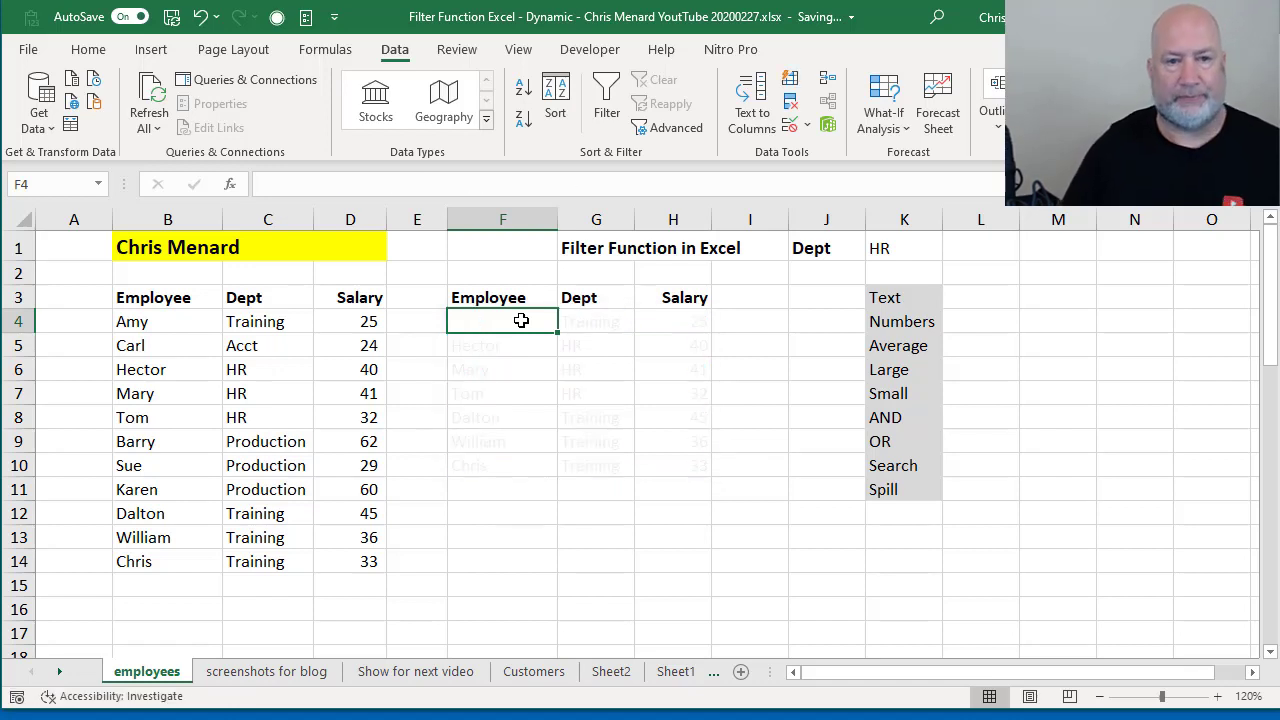
Begin a FILTER formula in F4 with the employee data range B4:D14 as its array.
click(272, 511)
click(279, 449)
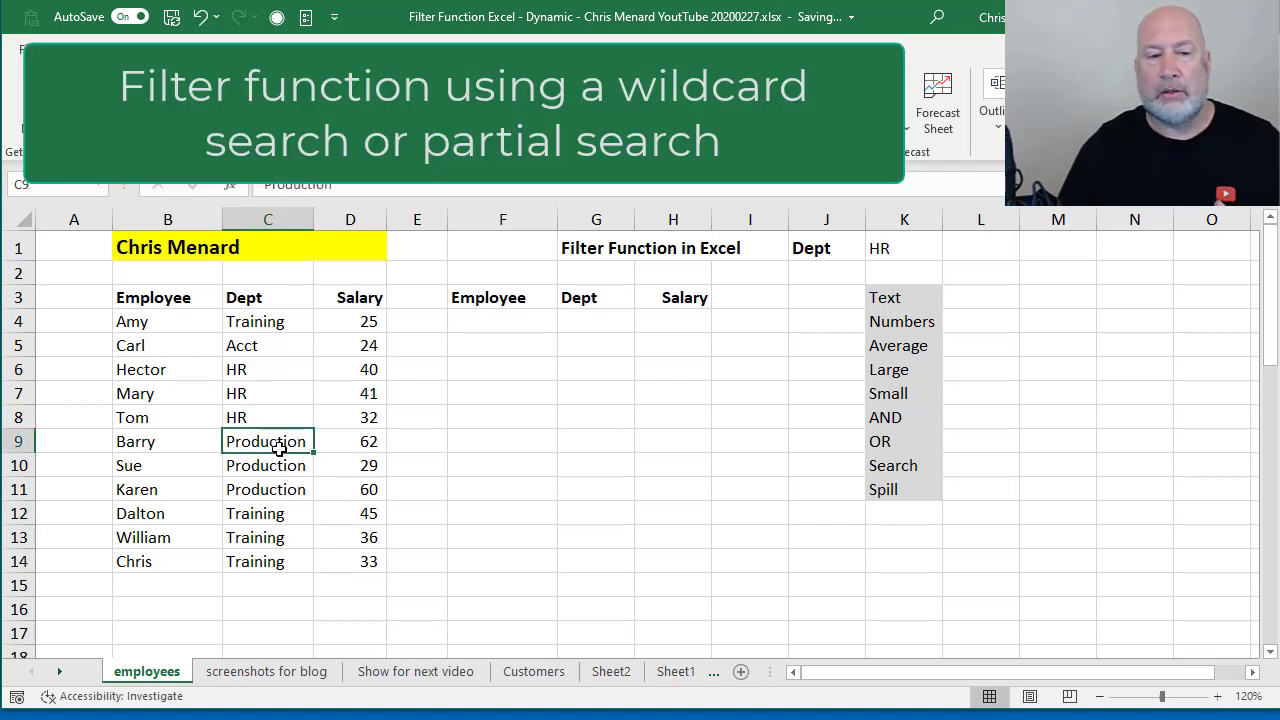
click(514, 320)
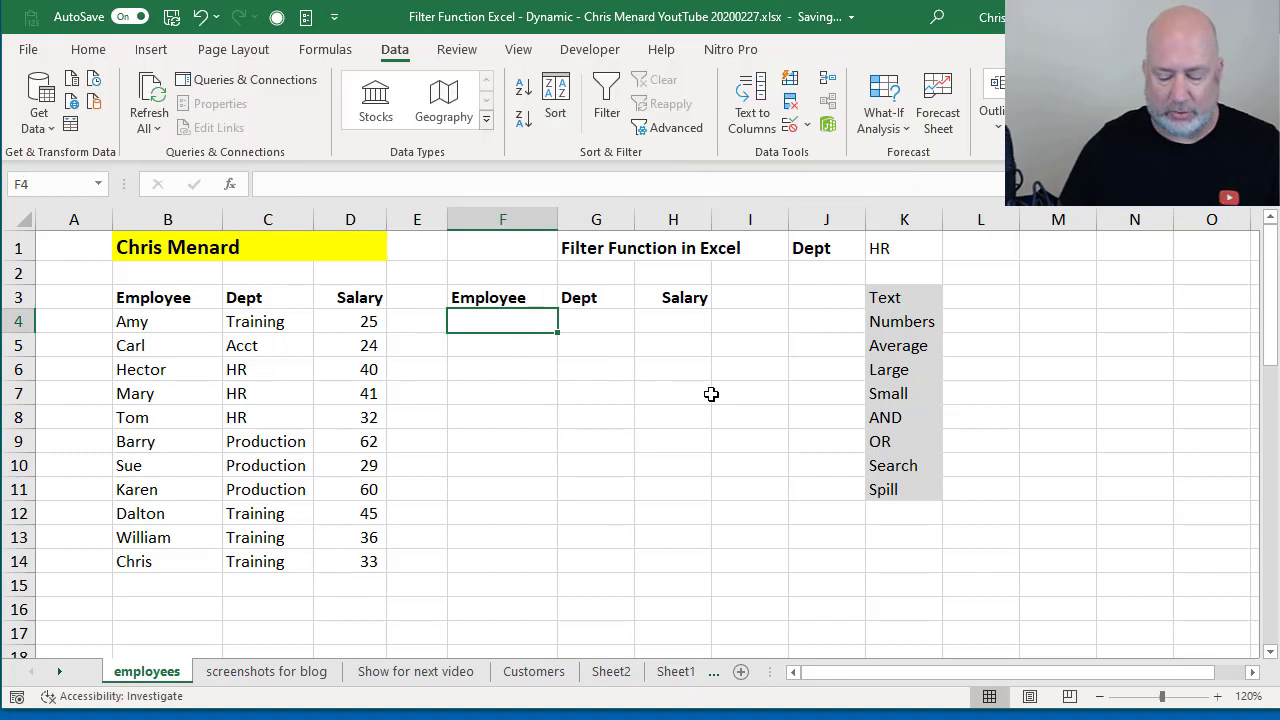
text(=filter)
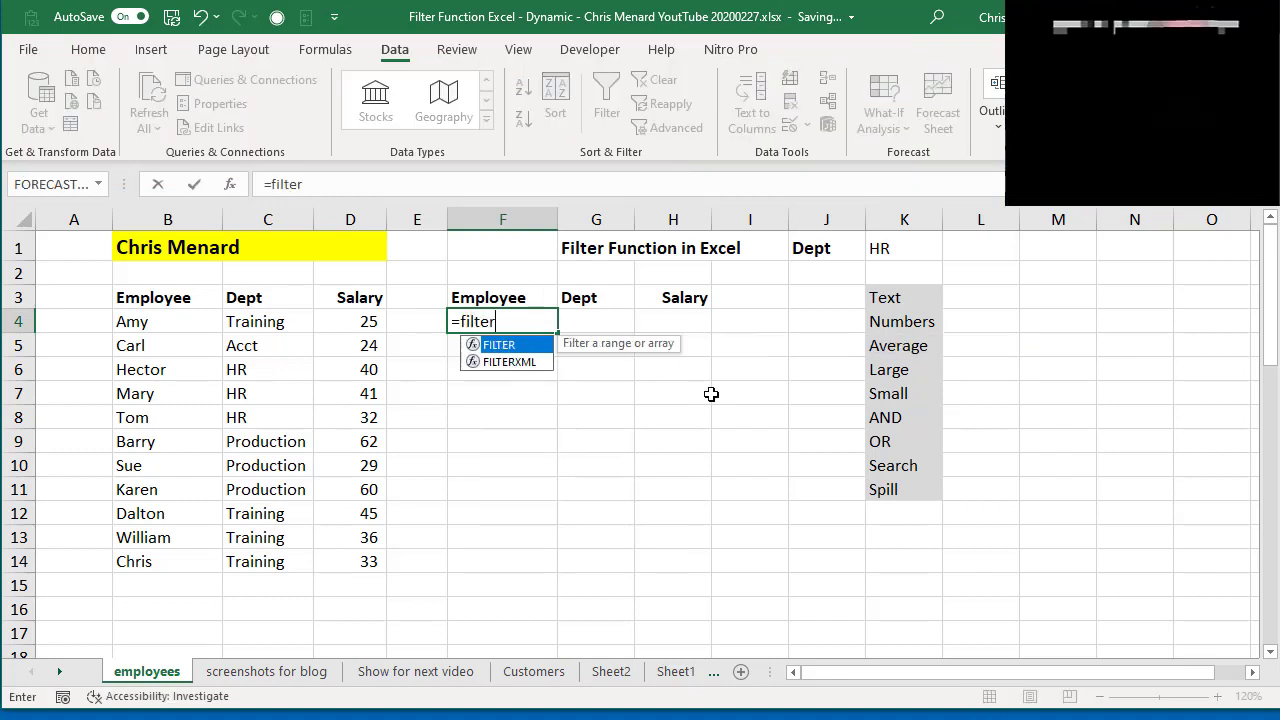
key(Tab)
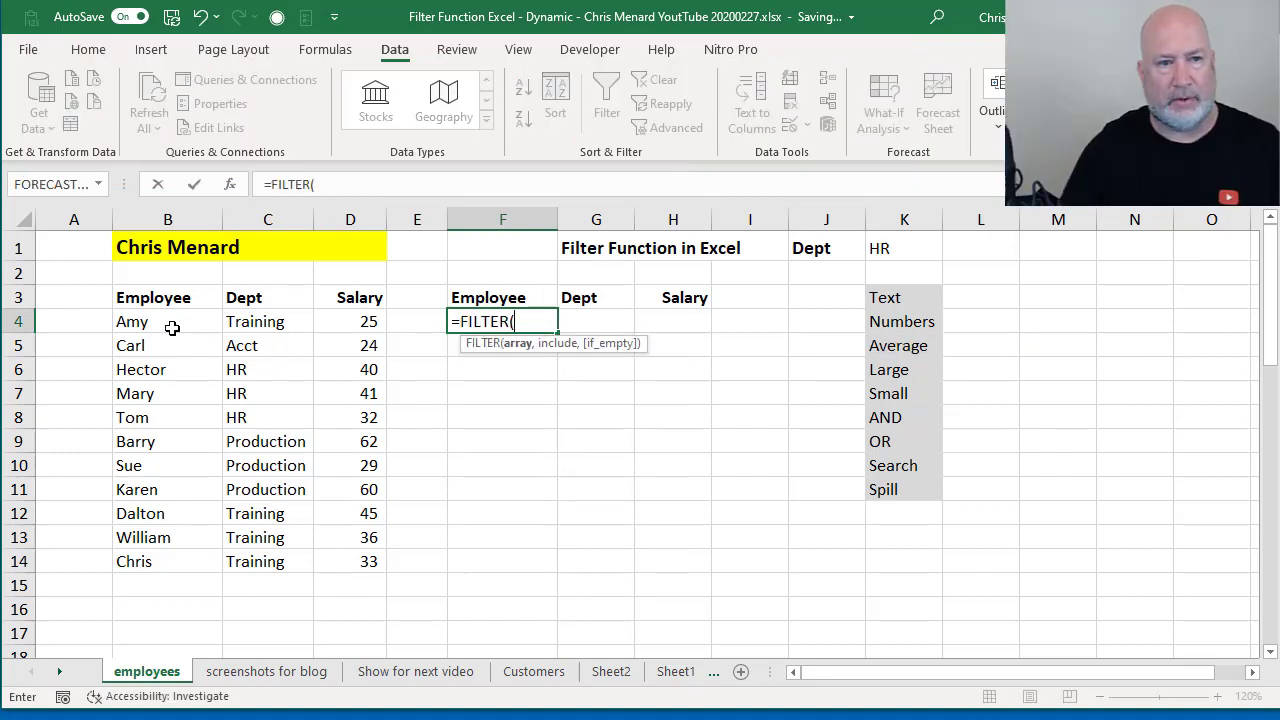
drag(171, 326, 342, 554)
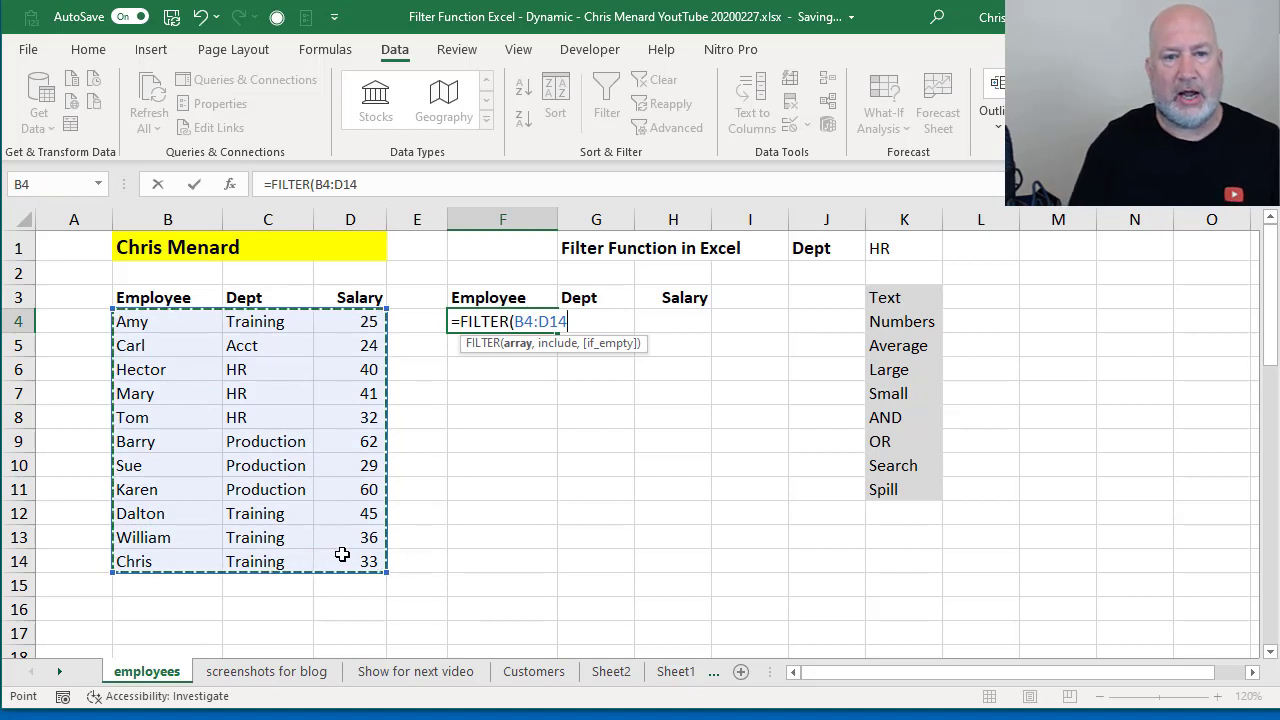
text(,)
Try the wildcard condition C4:C14="prod*" as the include argument of the F4 FILTER formula.
drag(258, 323, 263, 557)
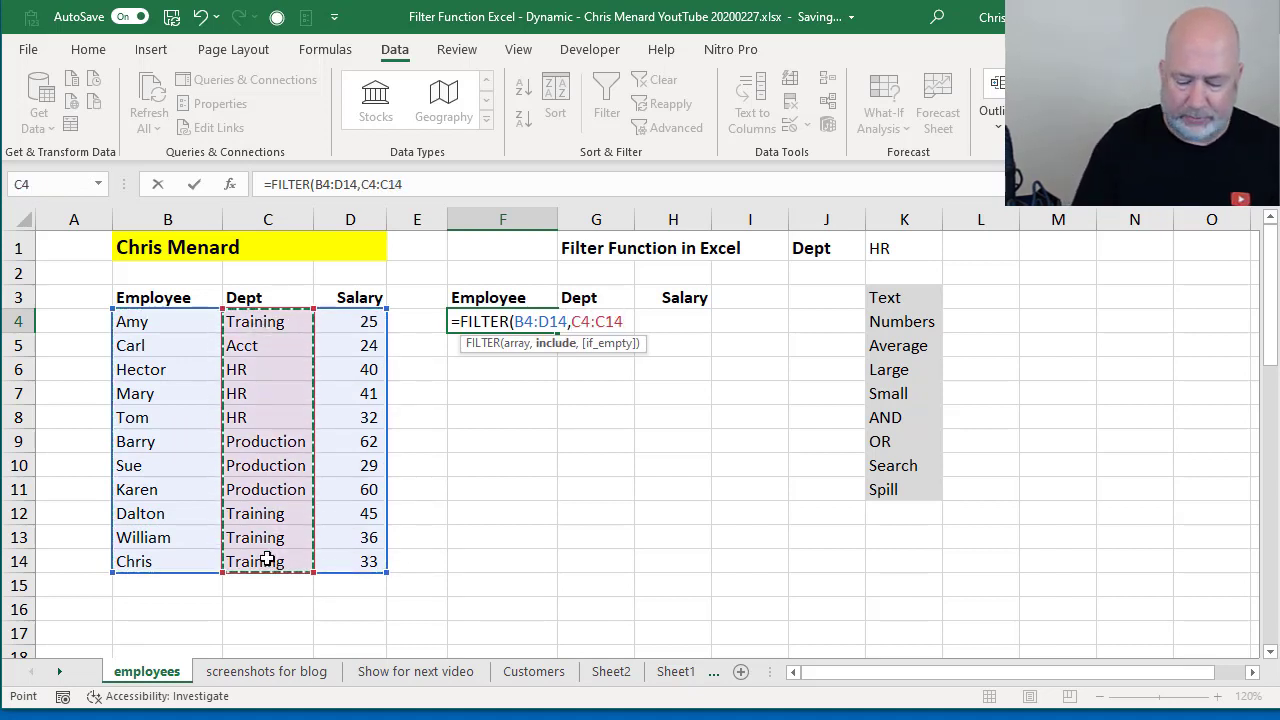
text(="prod)
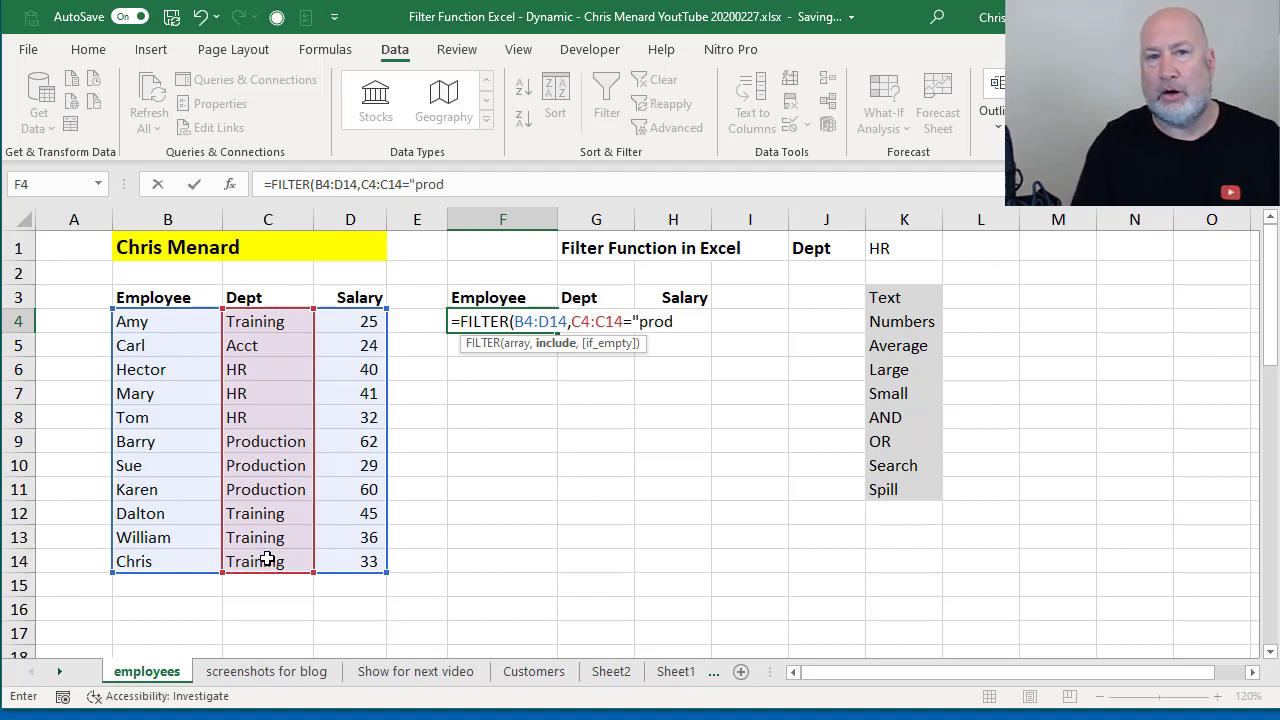
text(*)
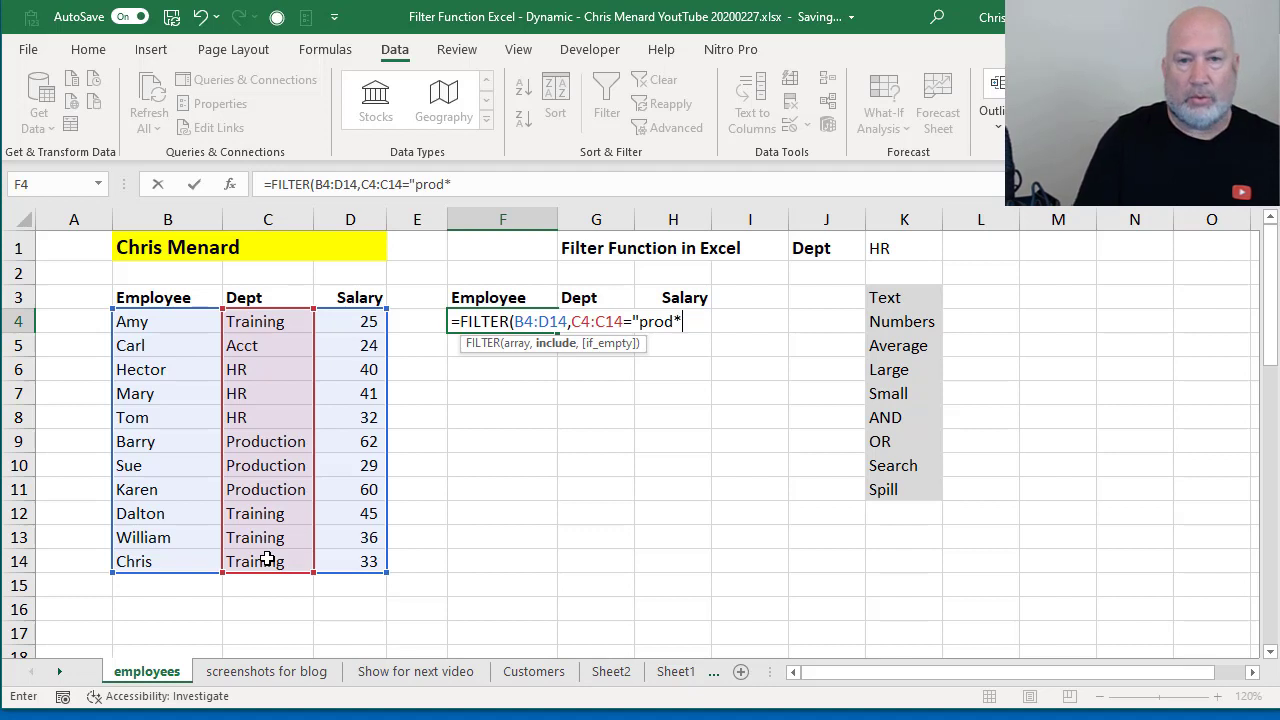
text(")
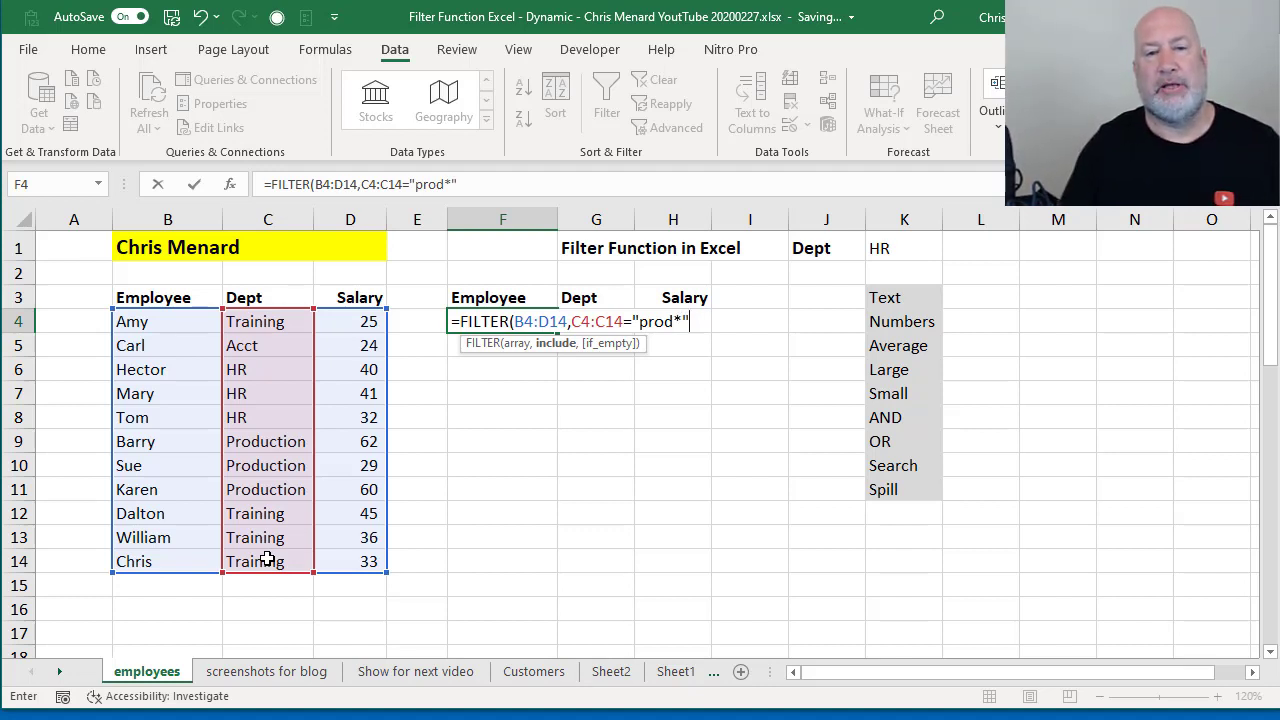
key(Return)
key(Up)
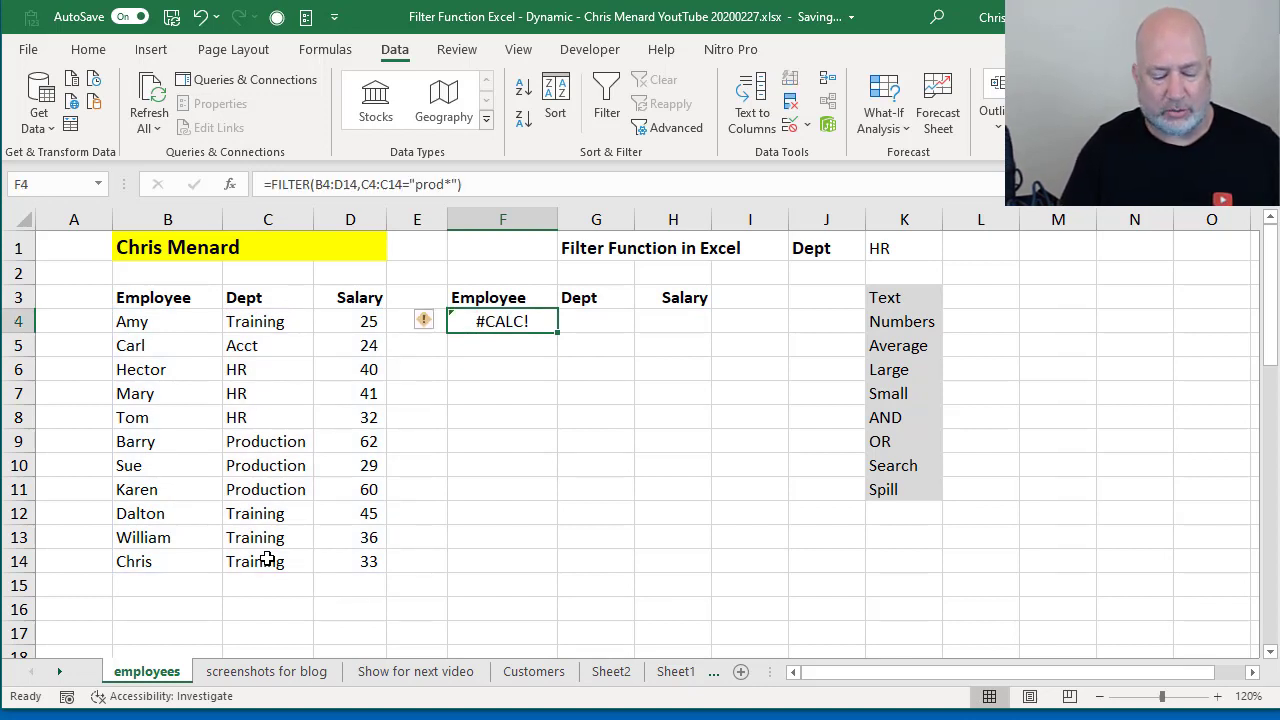
Reopen the F4 formula and remove the wildcard condition, leaving =FILTER(B4:D14, ready for a new include argument.
key(F2)
key(BackSpace)
key(BackSpace)
key(BackSpace)
key(BackSpace)
key(BackSpace)
key(BackSpace)
key(BackSpace)
key(BackSpace)
key(BackSpace)
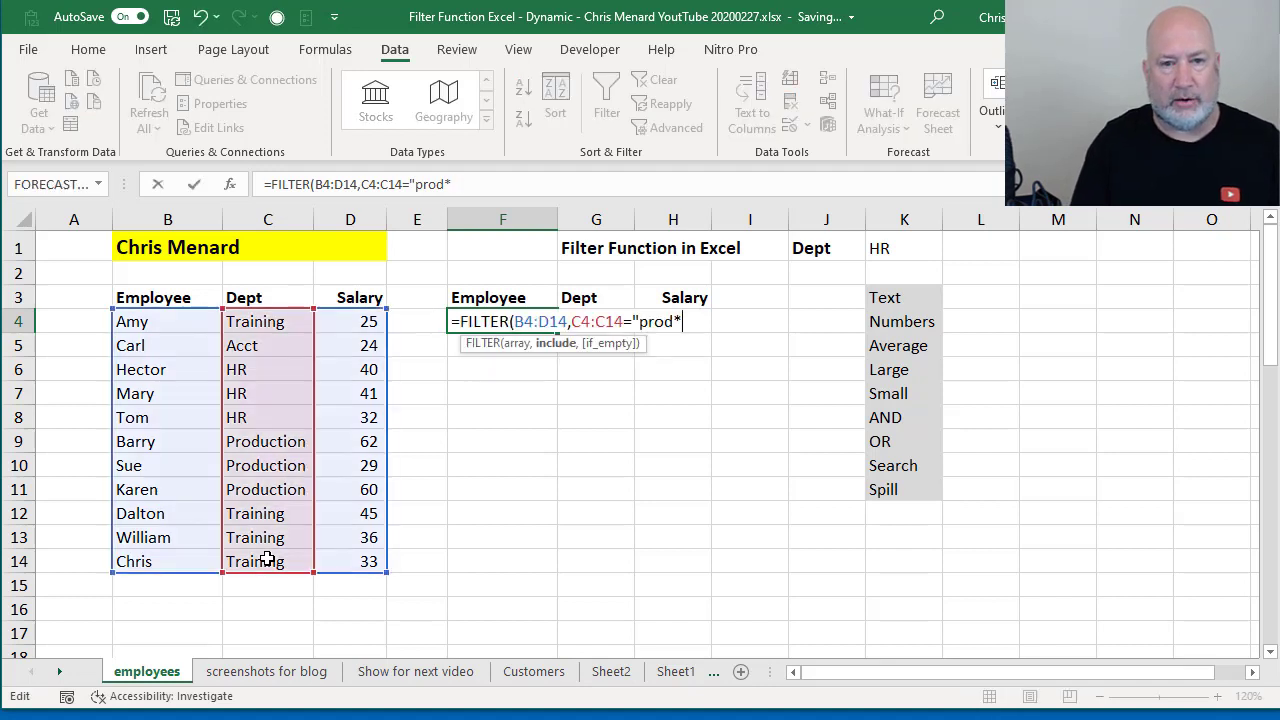
key(BackSpace)
key(BackSpace)
key(BackSpace)
key(BackSpace)
key(BackSpace)
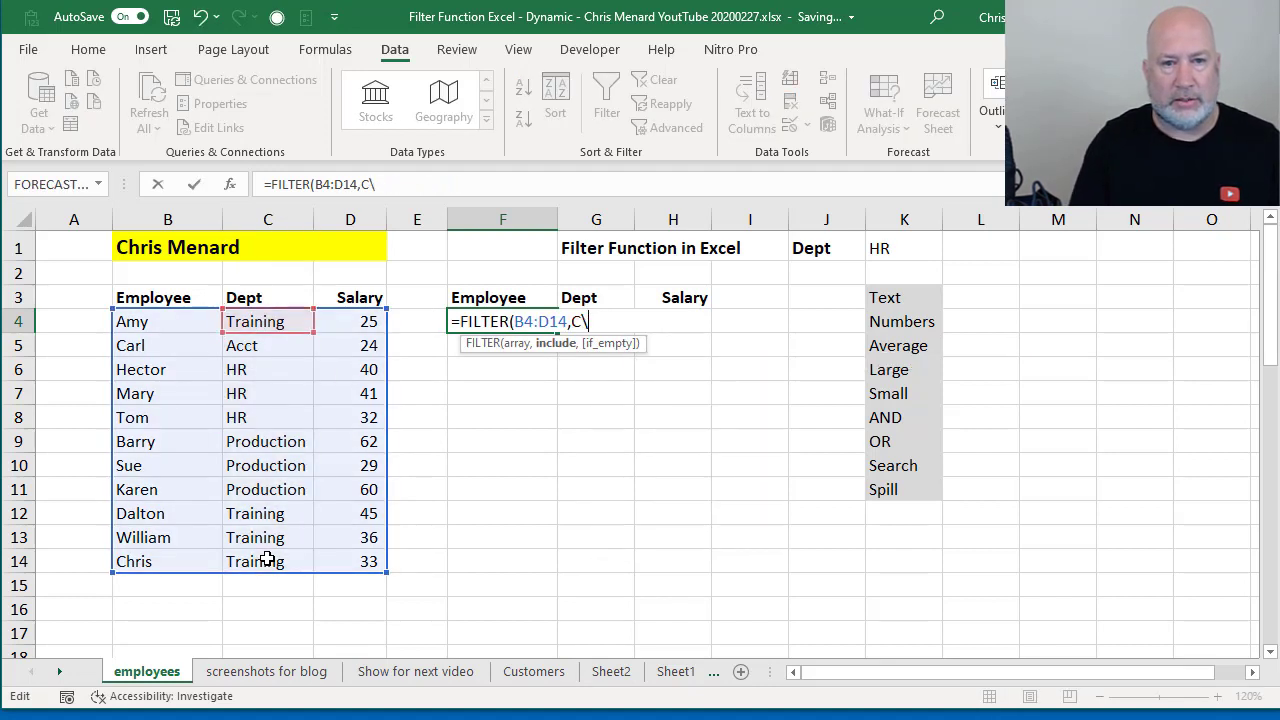
key(BackSpace)
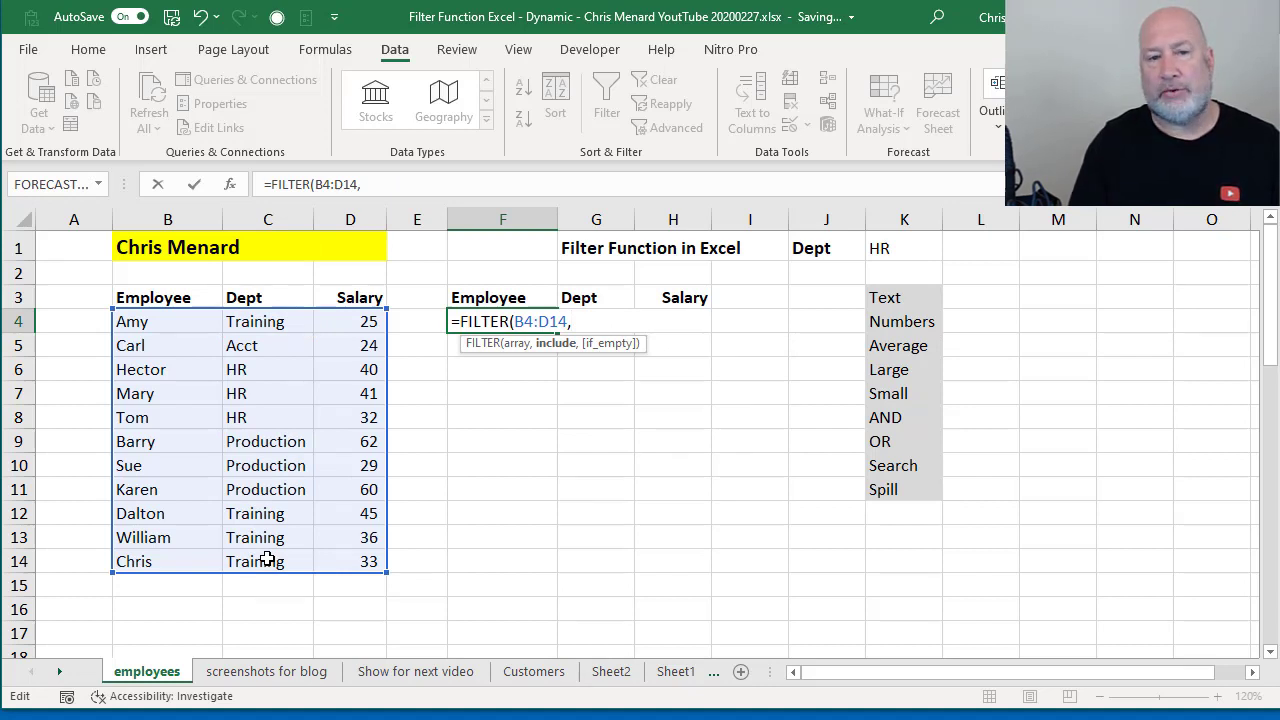
Insert the ISNUMBER function as the include argument of the FILTER formula in F4.
text(ins)
key(BackSpace)
key(BackSpace)
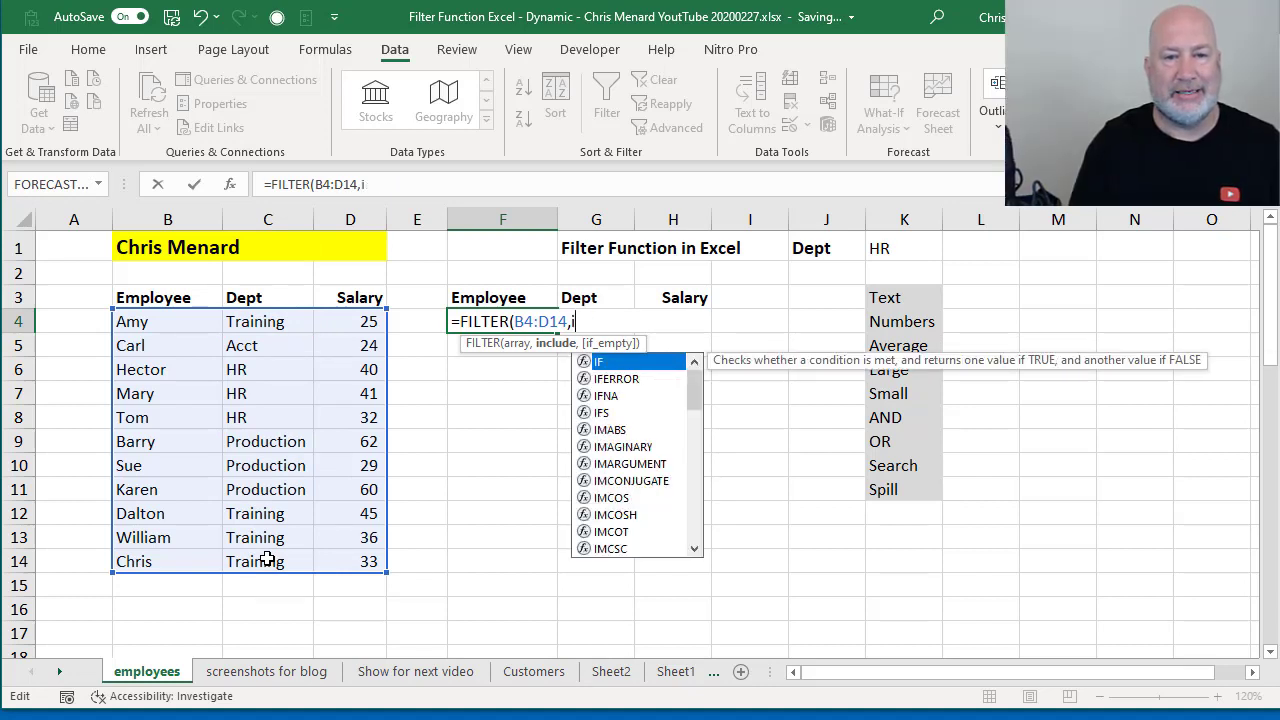
text(sn)
key(Tab)
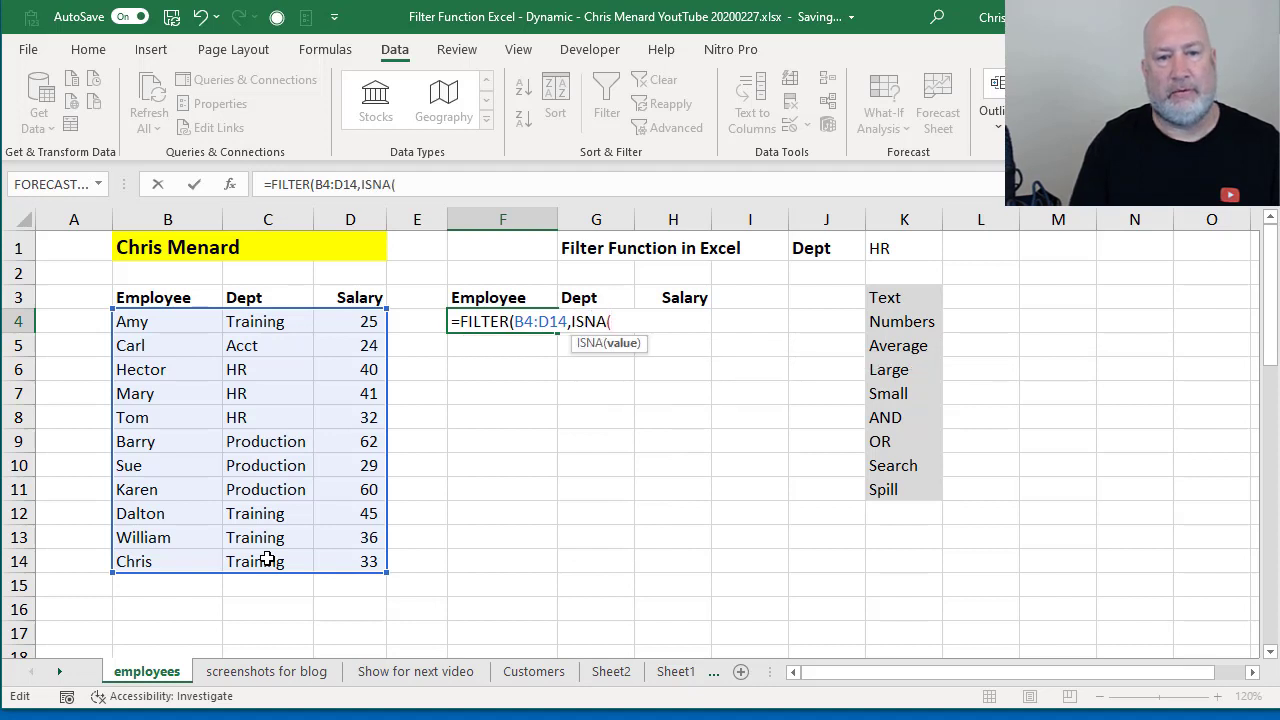
key(BackSpace)
key(BackSpace)
text(um)
key(Tab)
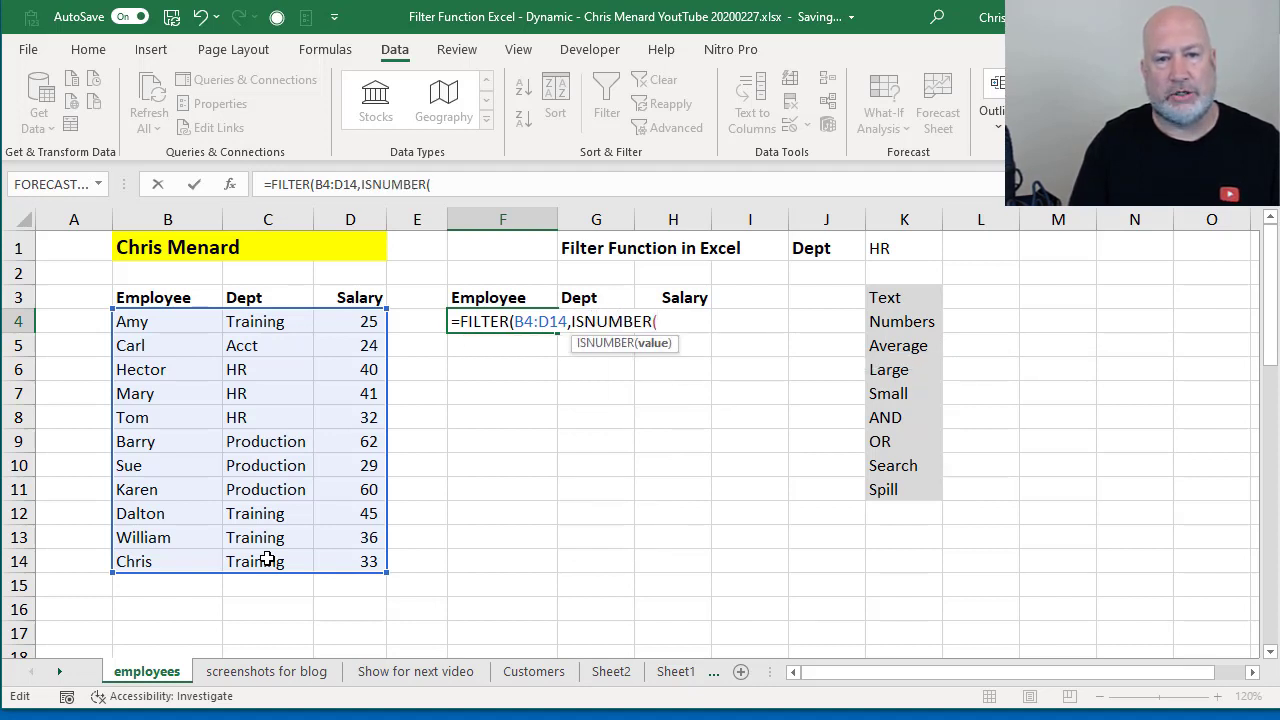
Complete the F4 formula as =FILTER(B4:D14,ISNUMBER(SEARCH("pro",C4:C14))) and widen column G to fit the department names.
text(search)
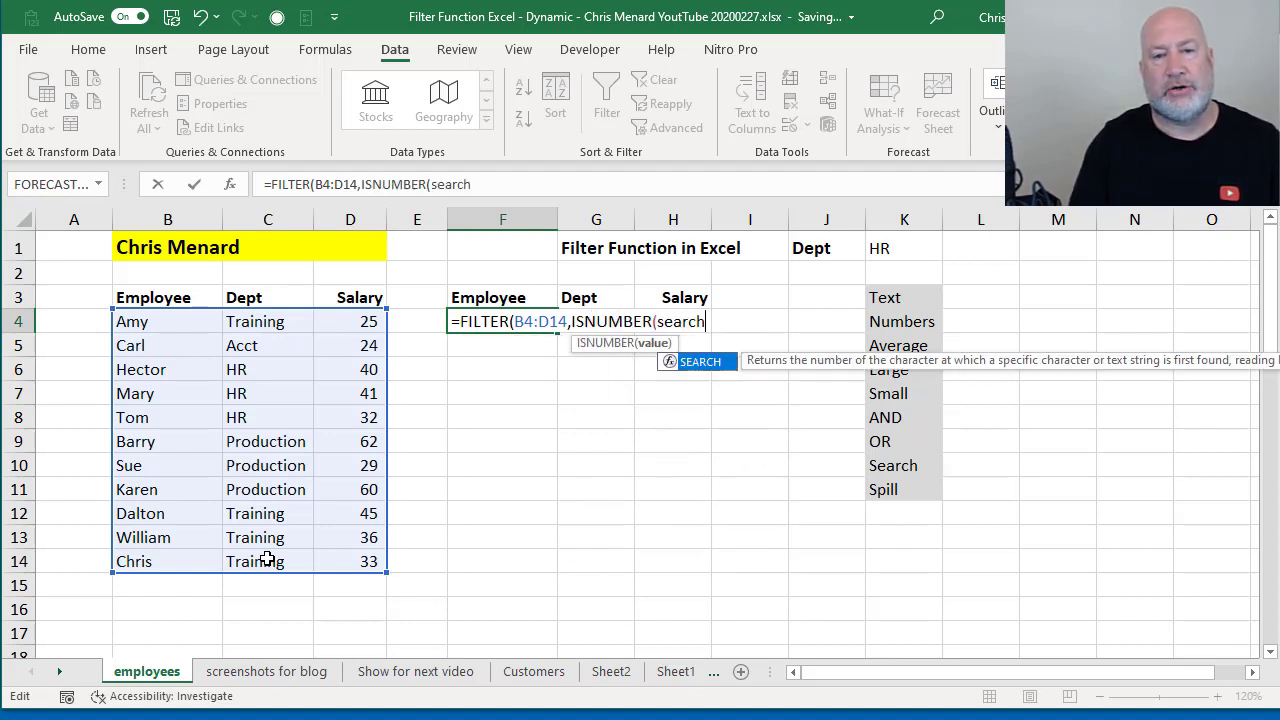
key(Tab)
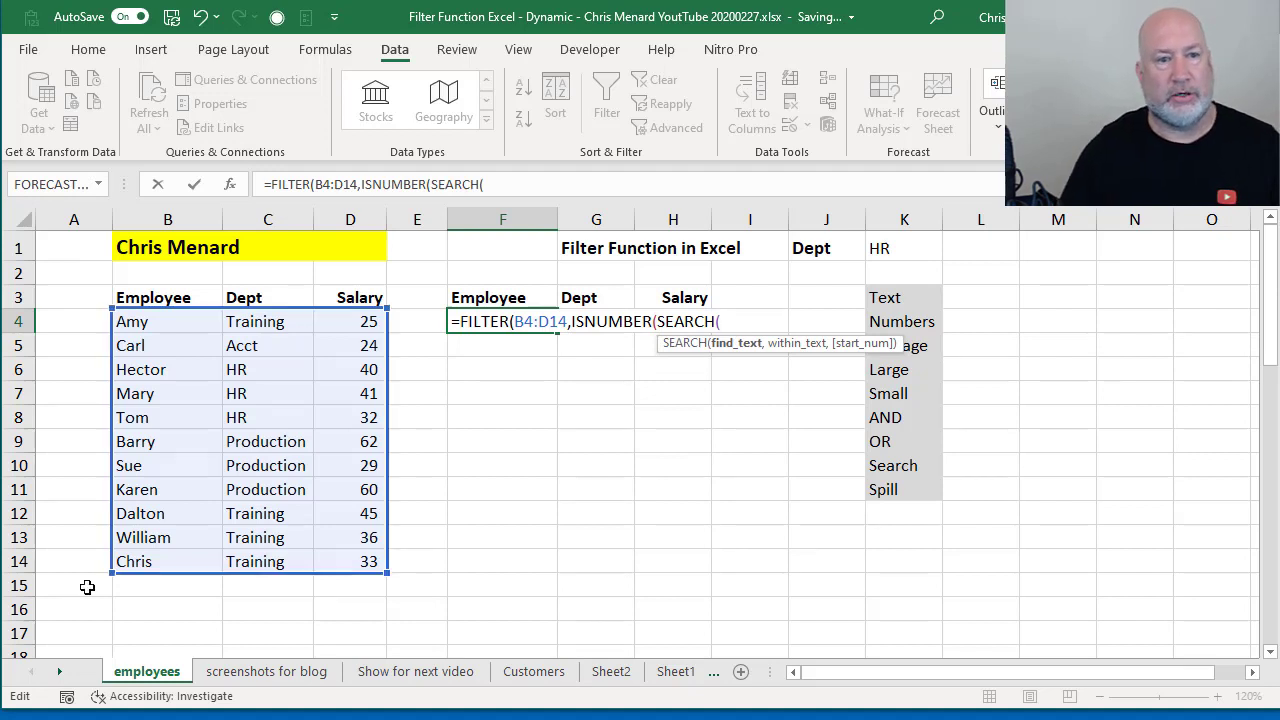
text(p)
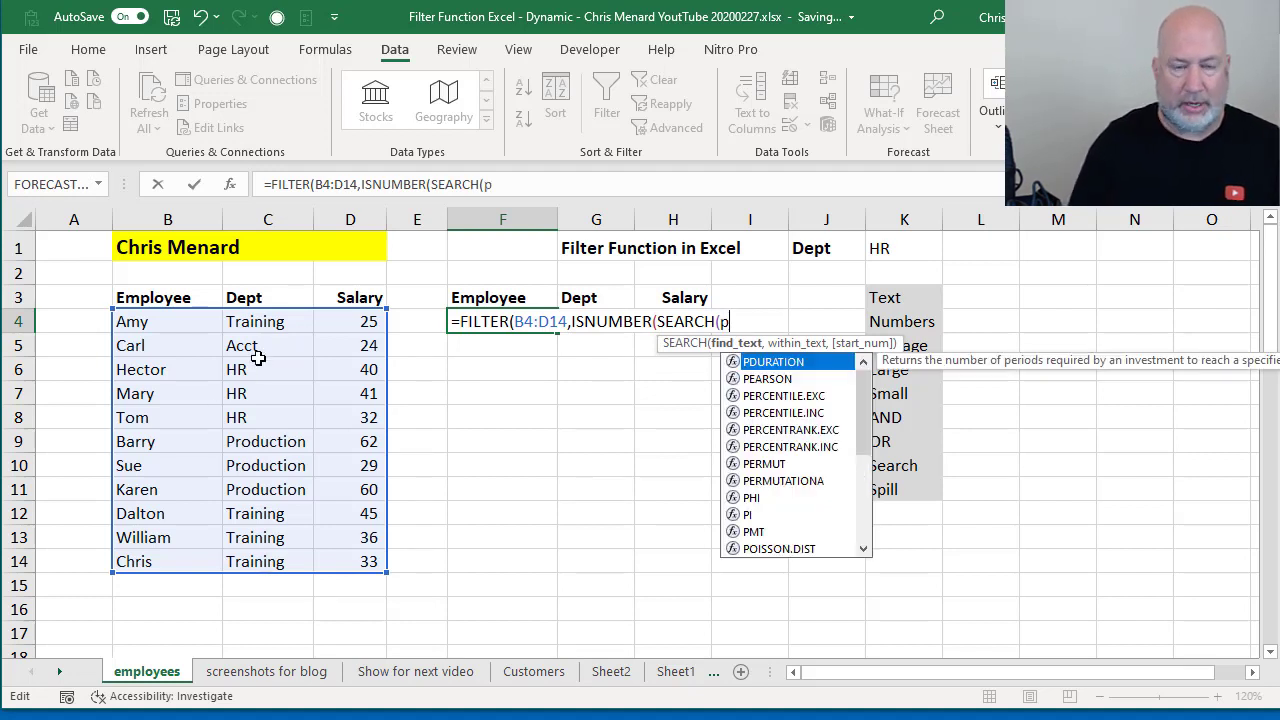
key(BackSpace)
text("prod)
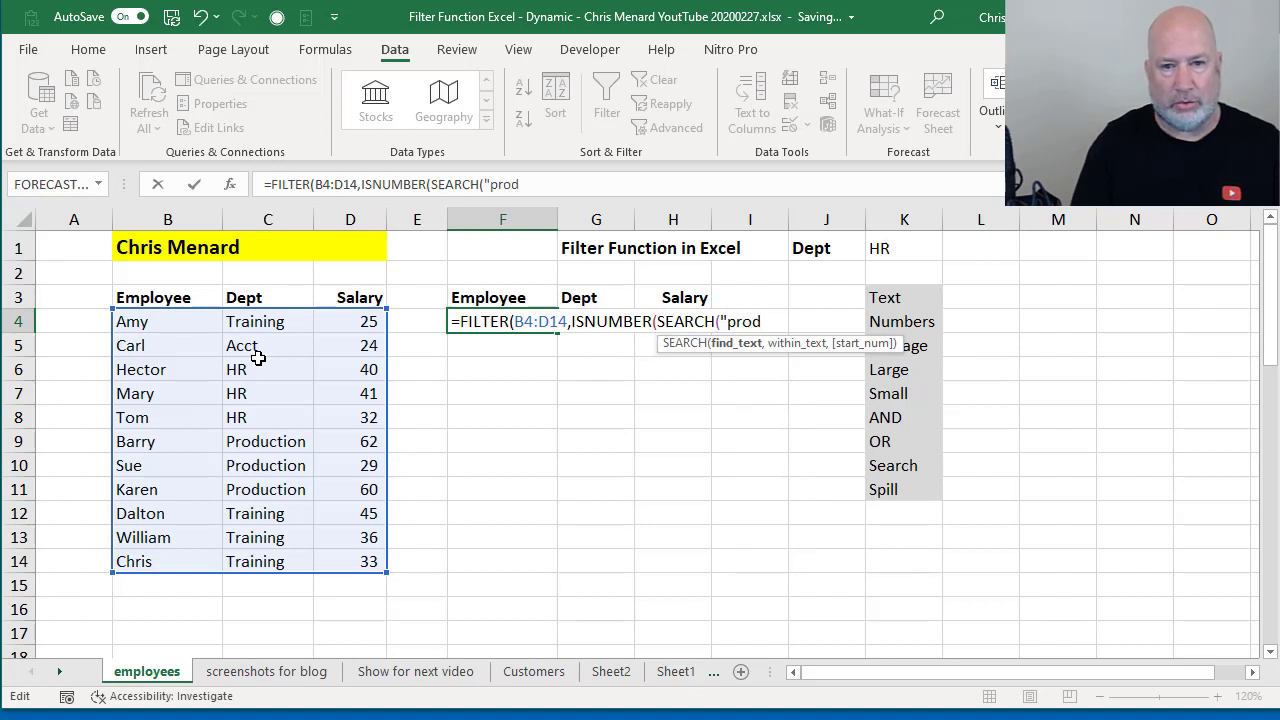
key(BackSpace)
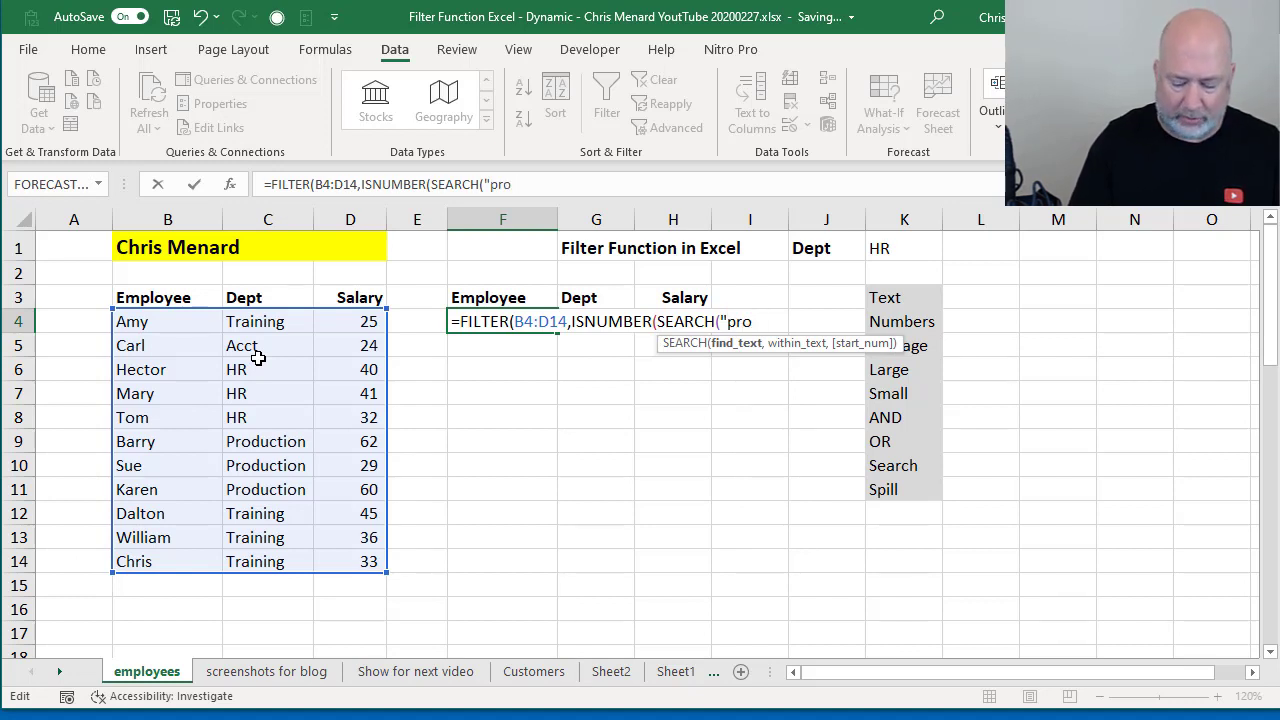
text(",)
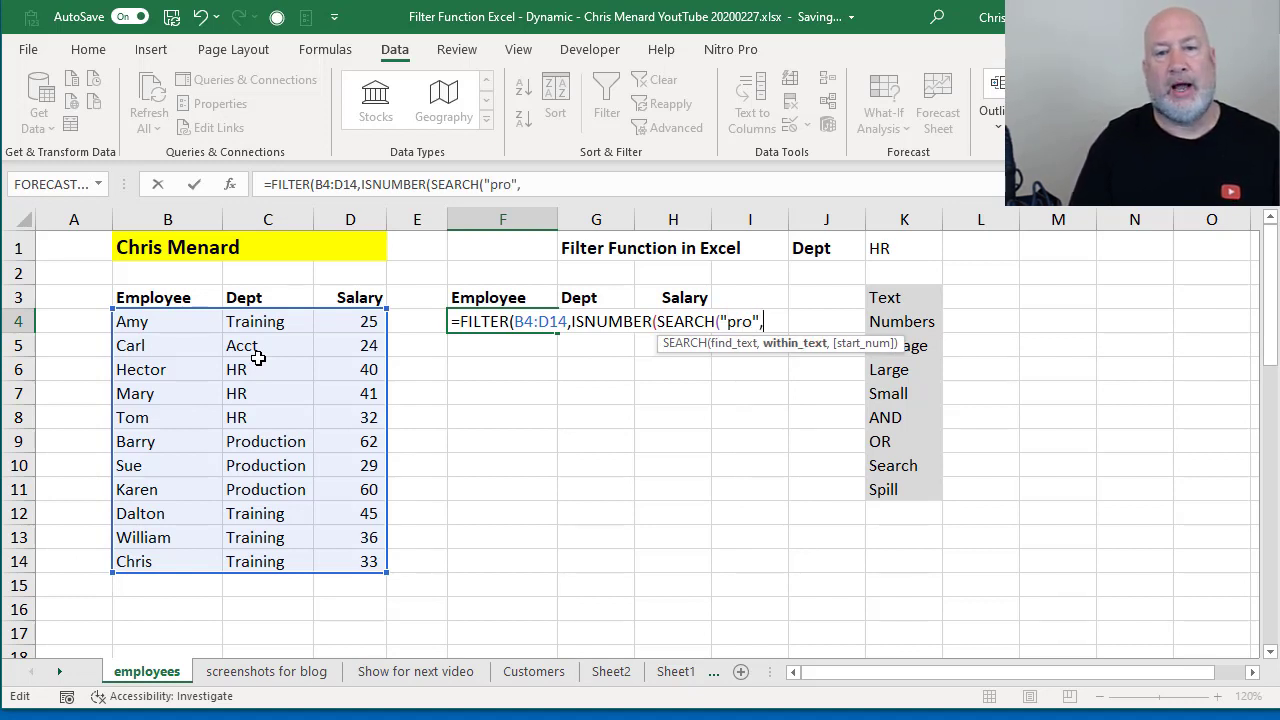
drag(240, 330, 262, 561)
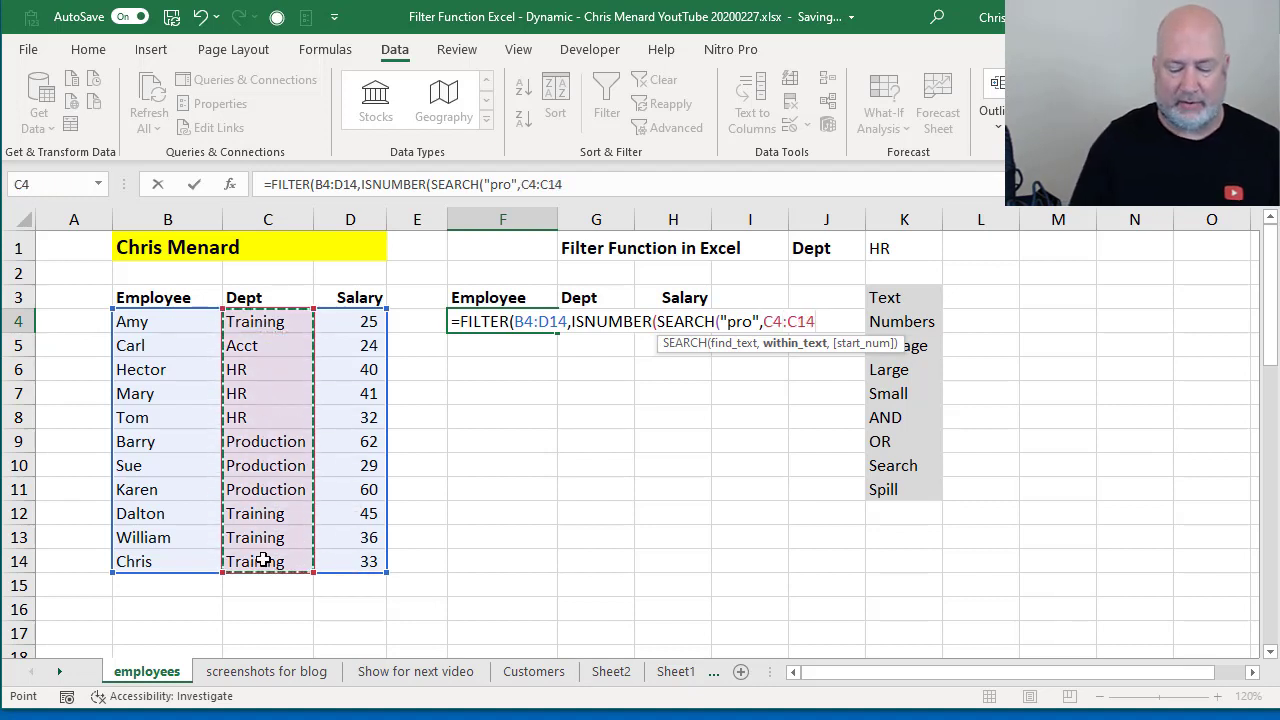
text())
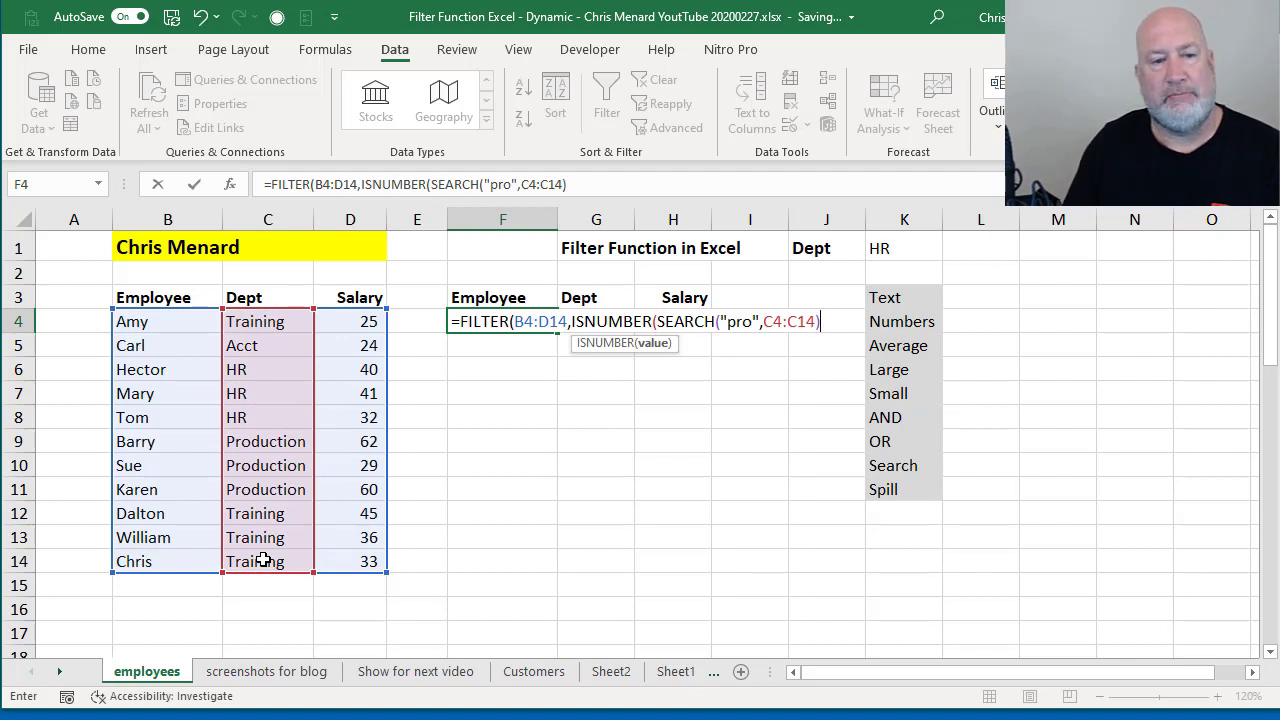
key(Return)
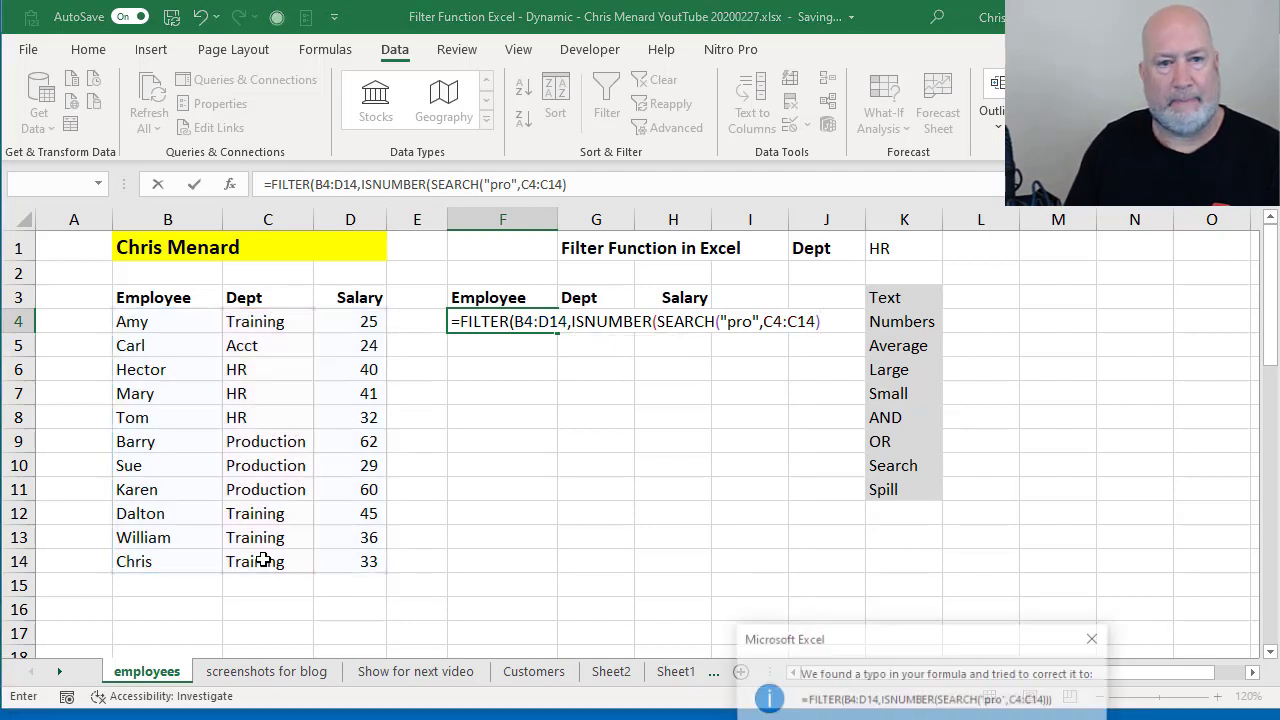
key(Return)
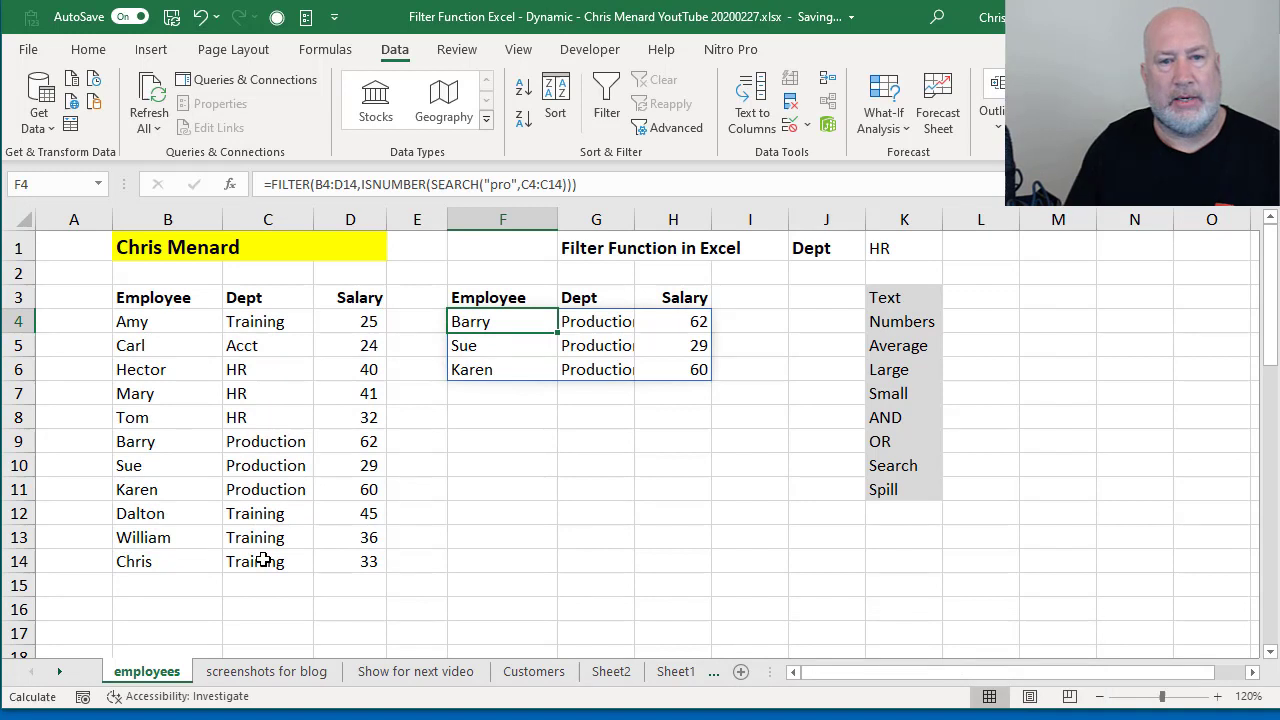
drag(634, 219, 686, 237)
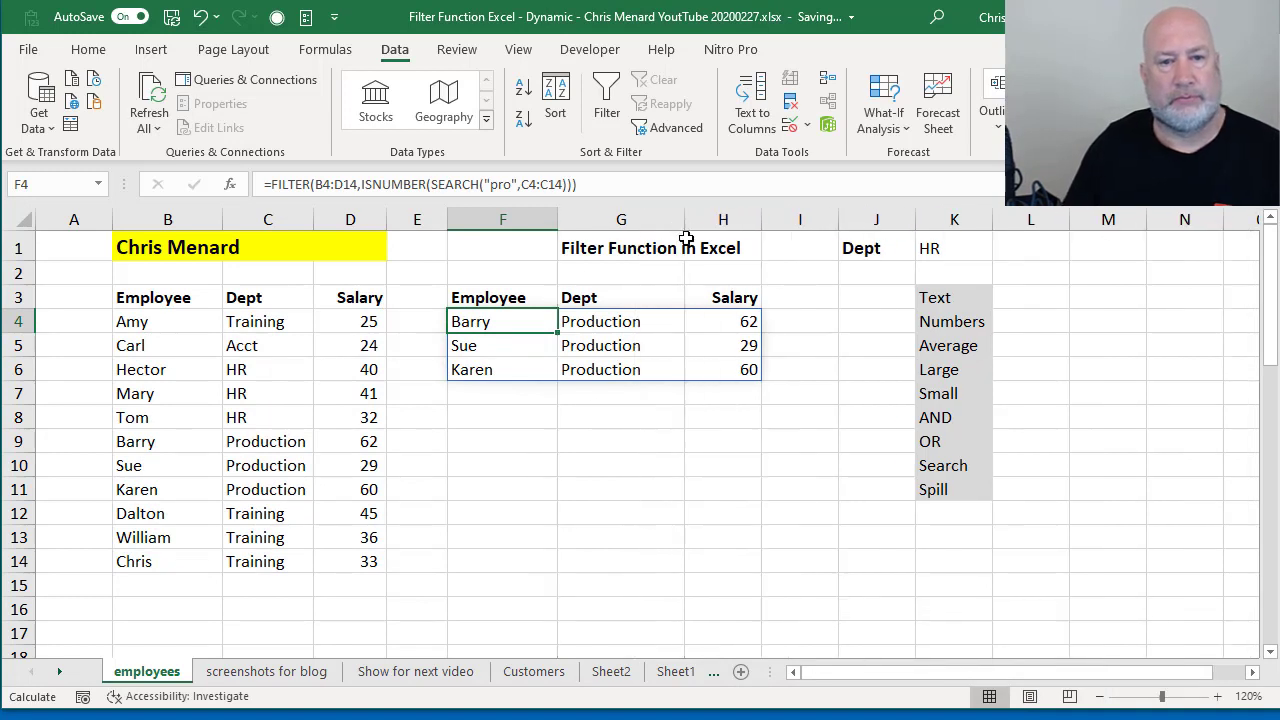
Replace the "pro" search text in the F4 formula with a reference to cell K1.
double_click(500, 322)
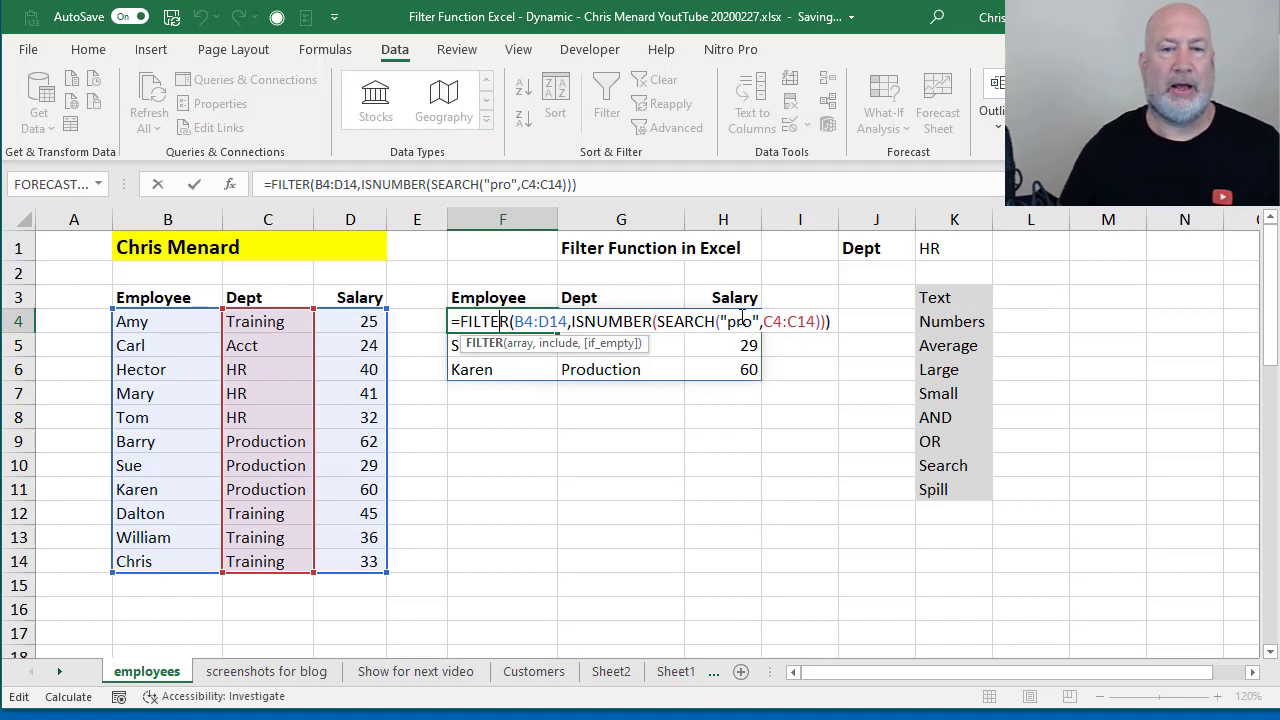
double_click(731, 321)
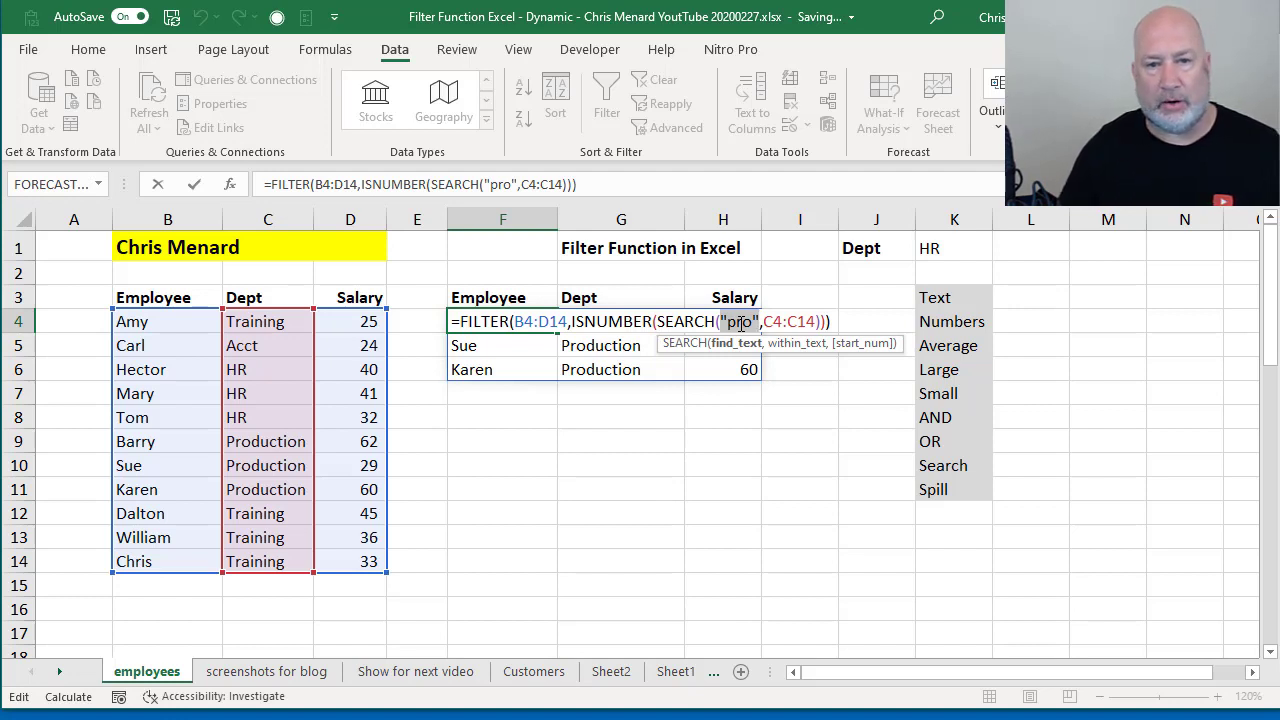
click(943, 252)
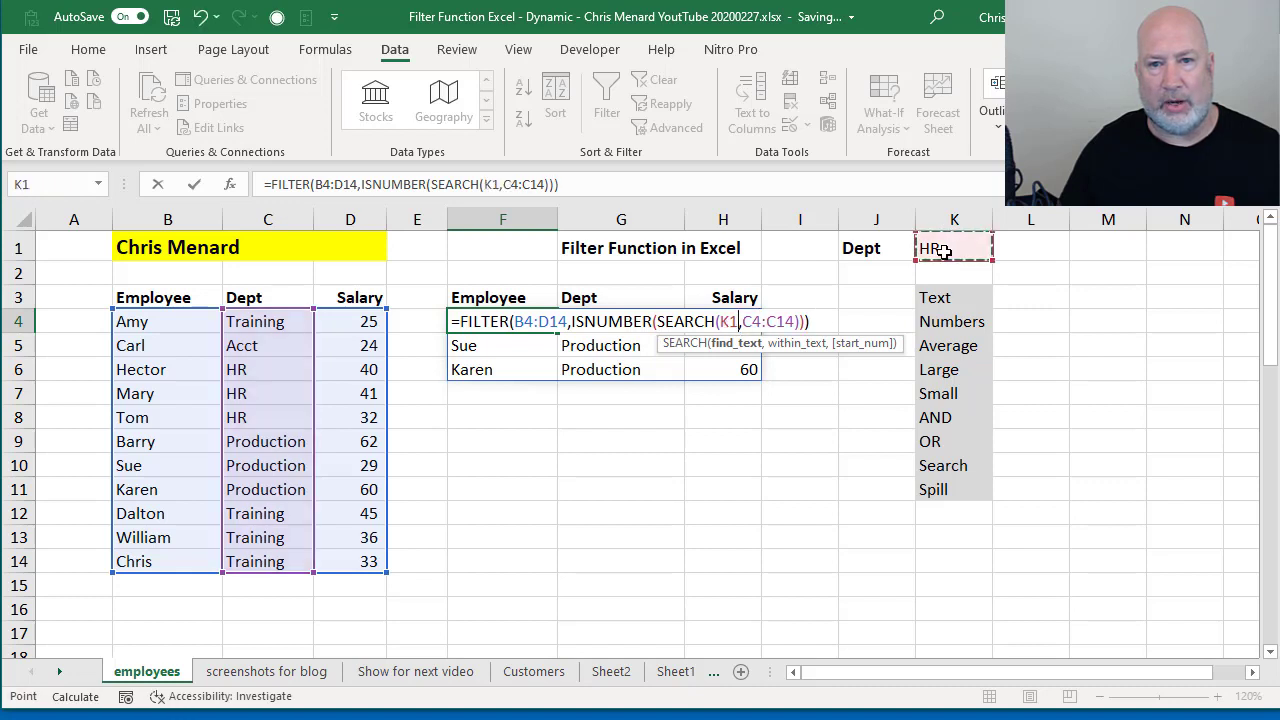
key(ctrl+Return)
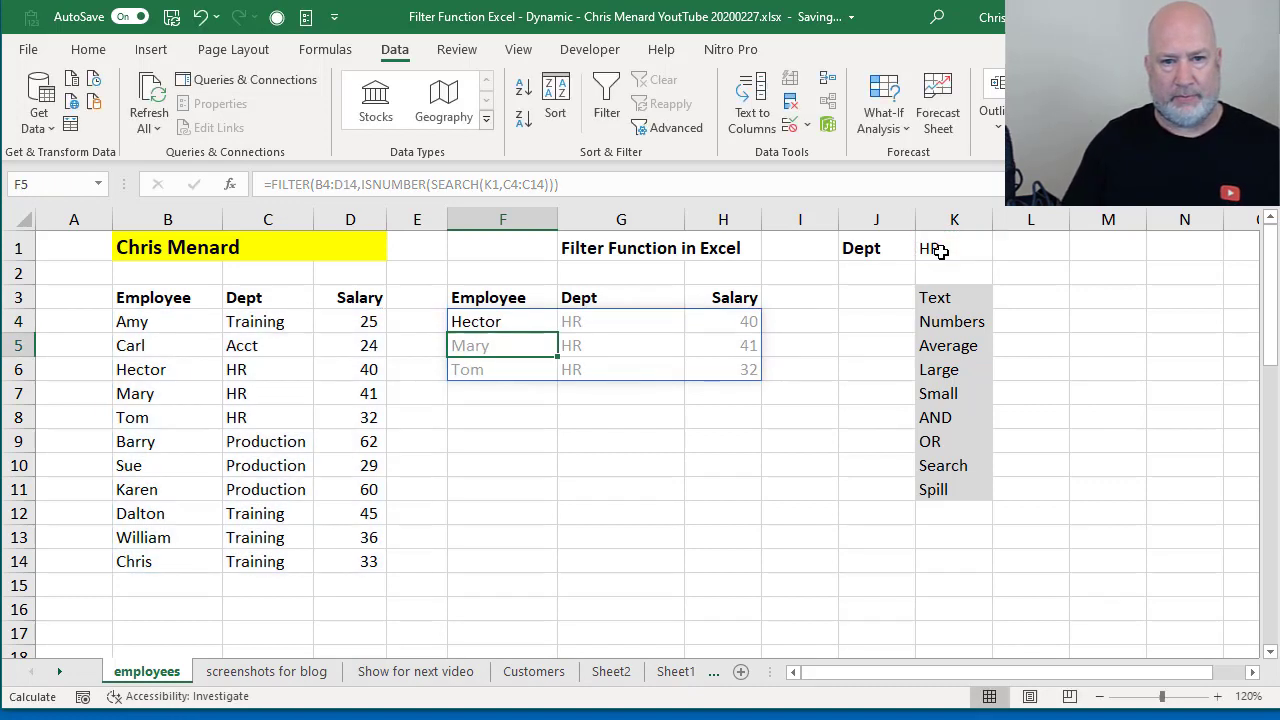
Set the Dept criterion in K1 to "Pro".
key(Right)
key(Right)
key(Right)
key(Up)
key(Up)
key(Up)
key(Right)
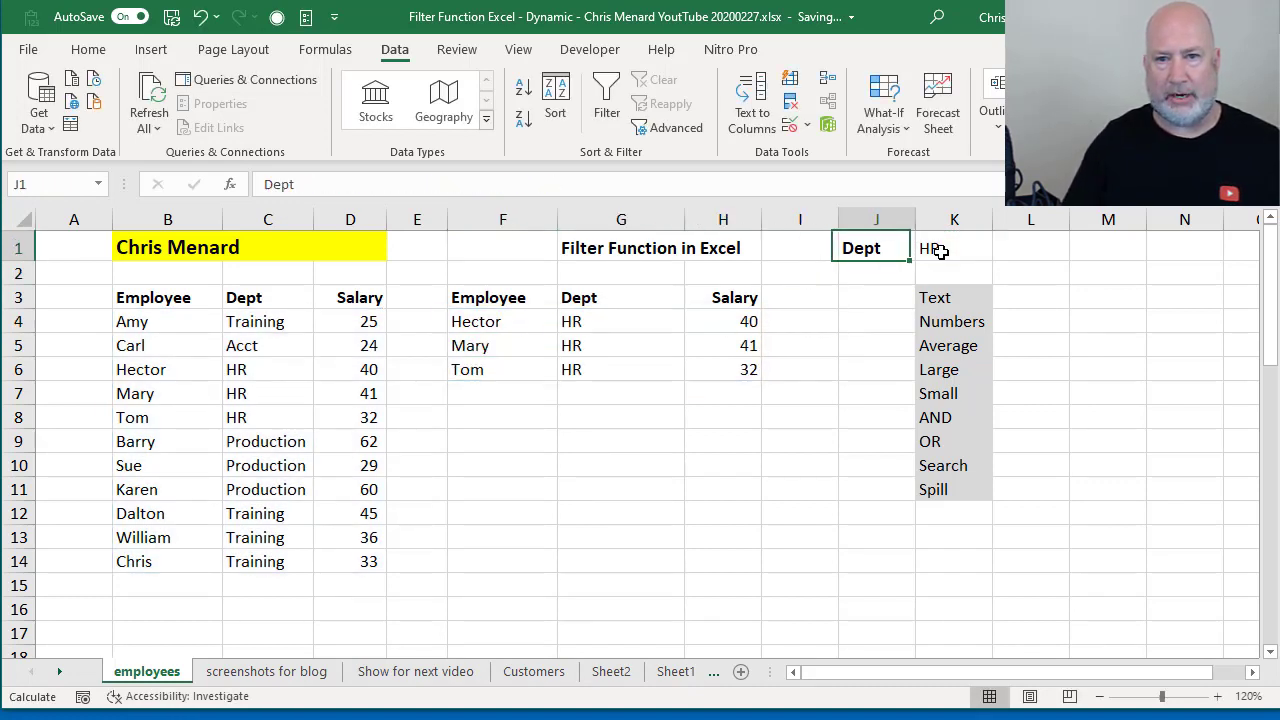
key(Right)
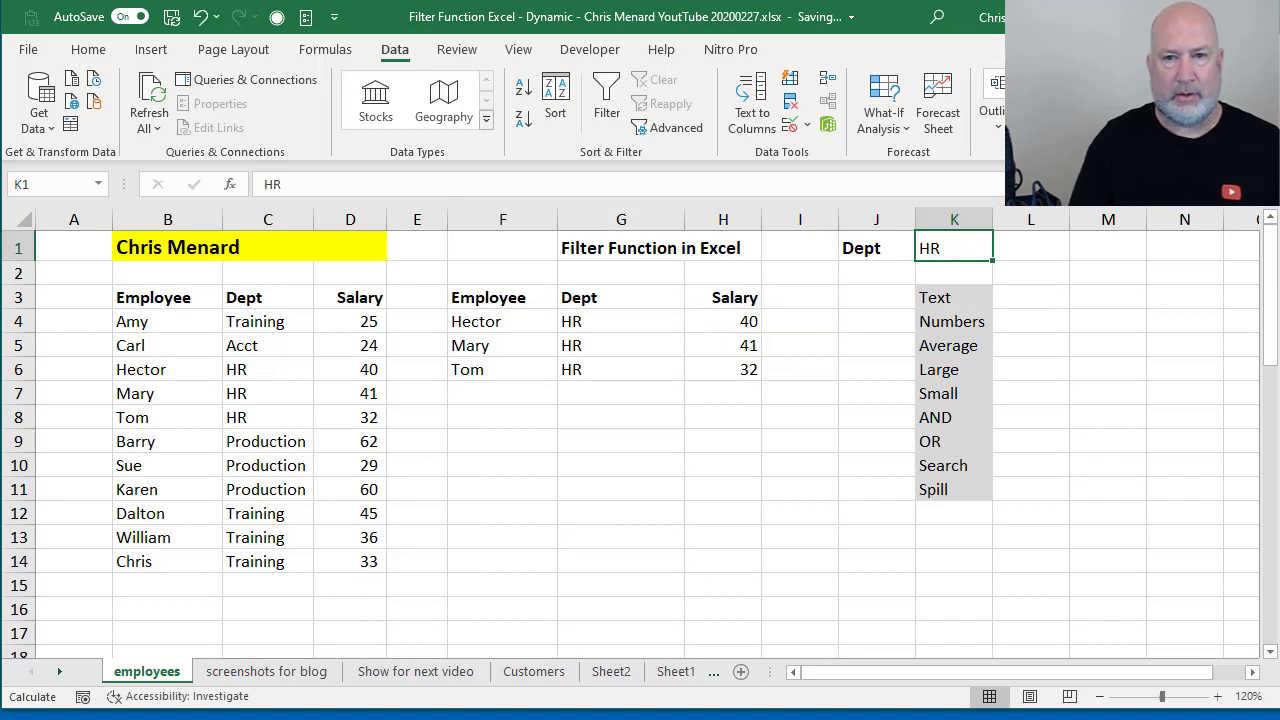
text(Pro)
key(BackSpace)
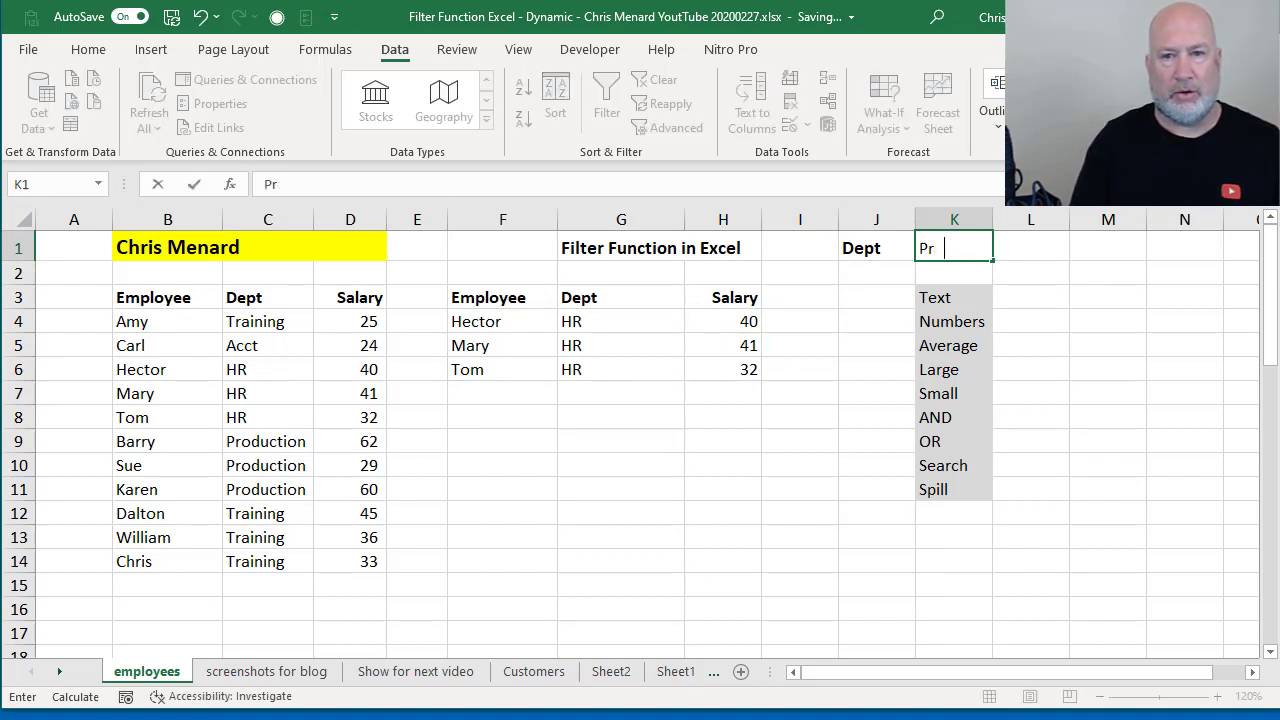
text(o)
key(Return)
key(Up)
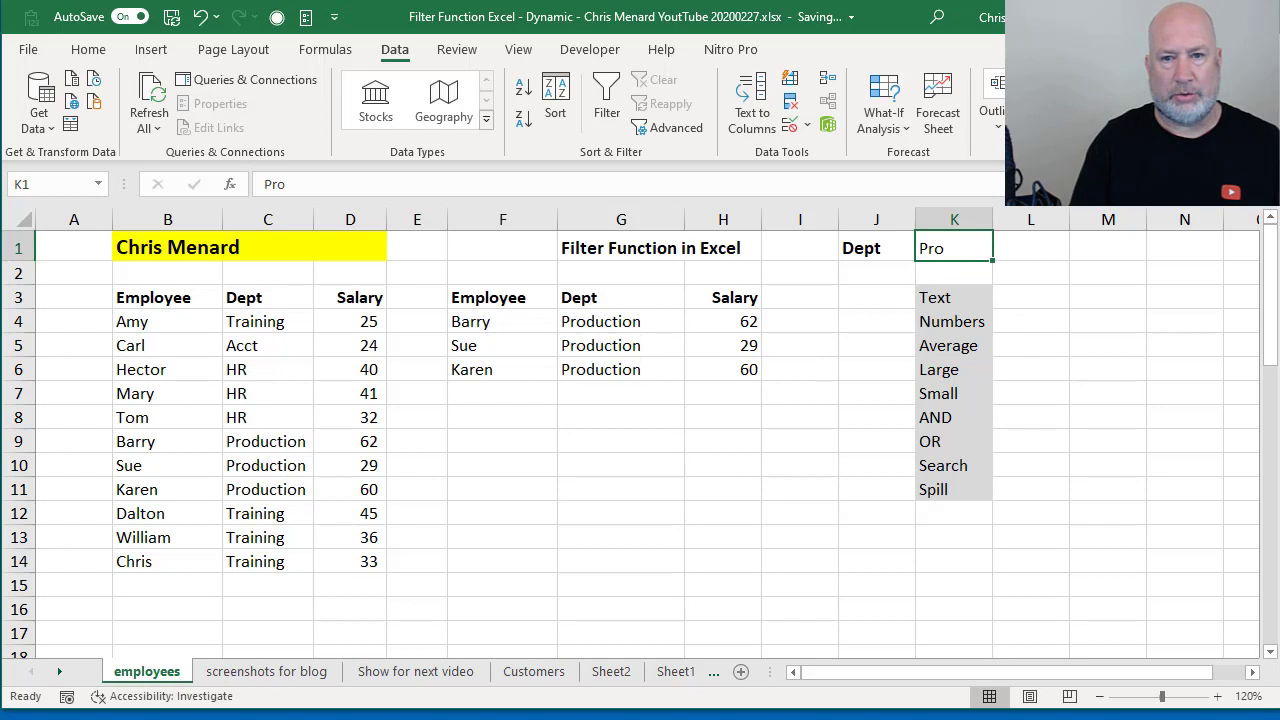
Set the Dept criterion in K1 to "prod" and check the filtered list.
text(prro)
key(BackSpace)
key(BackSpace)
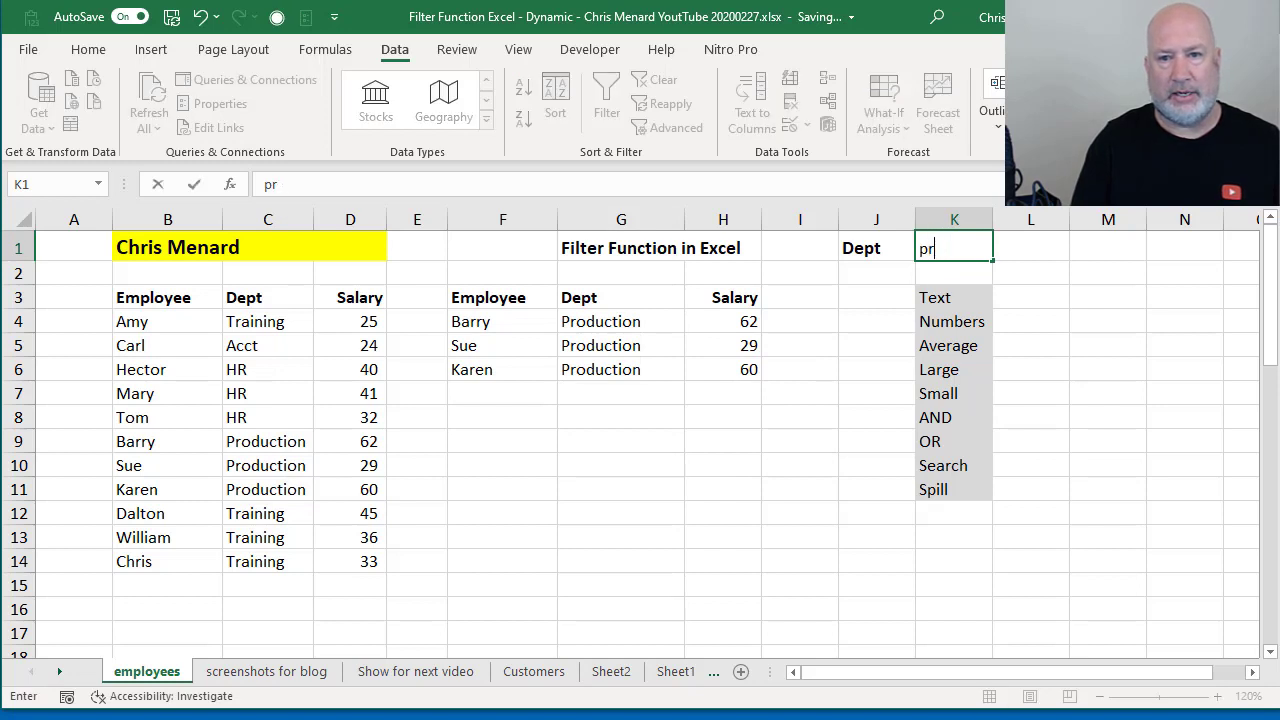
text(od)
key(Return)
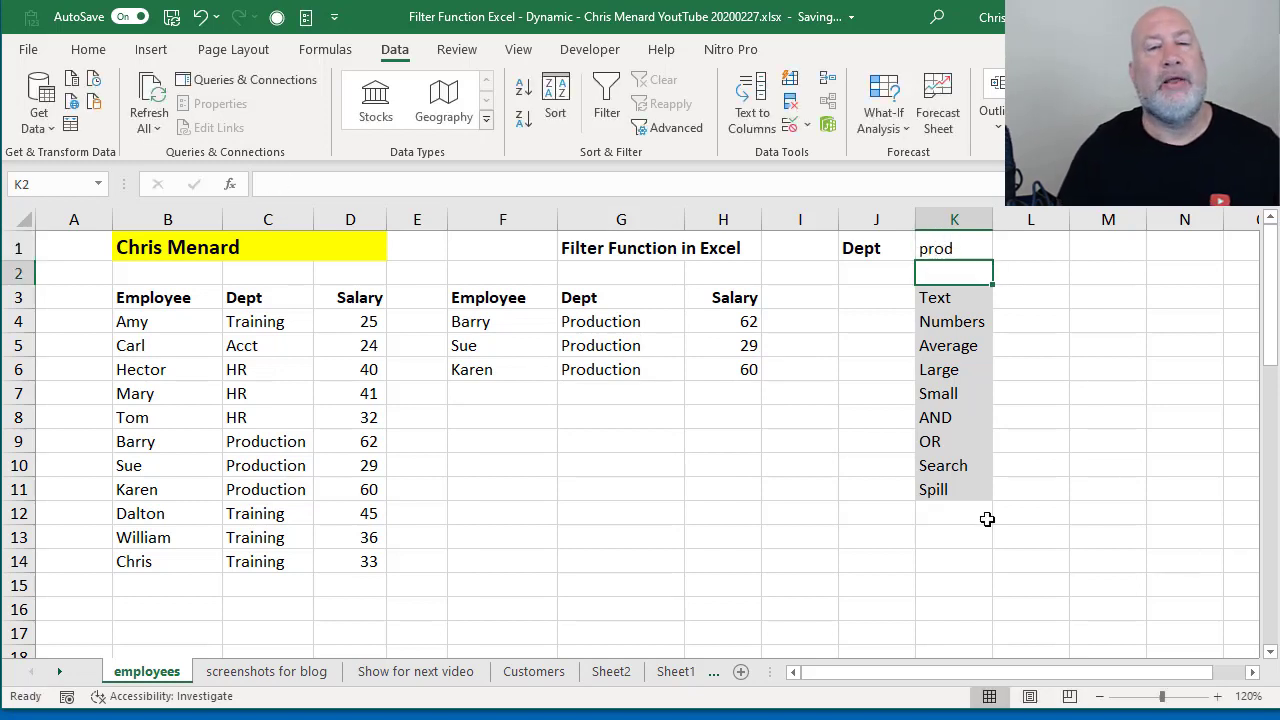
click(634, 324)
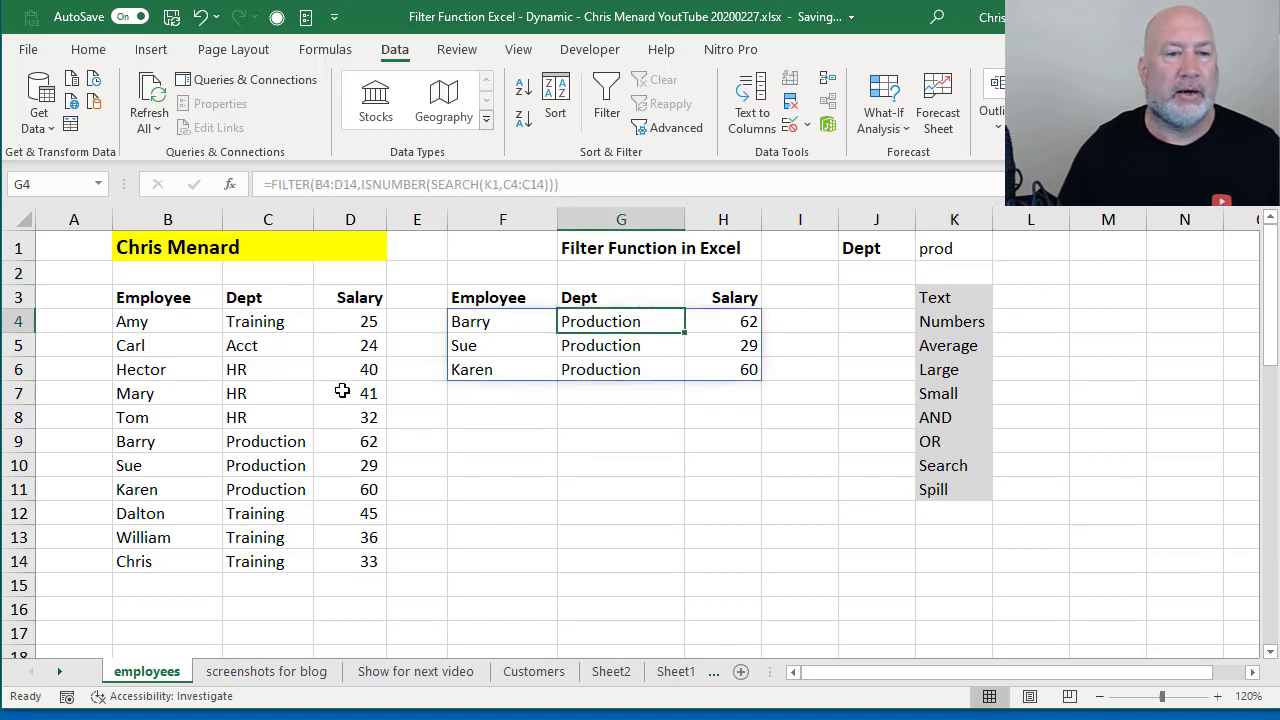
Change the department in C6 to "Prod." and in C7 to the misspelled "Produtino".
click(280, 371)
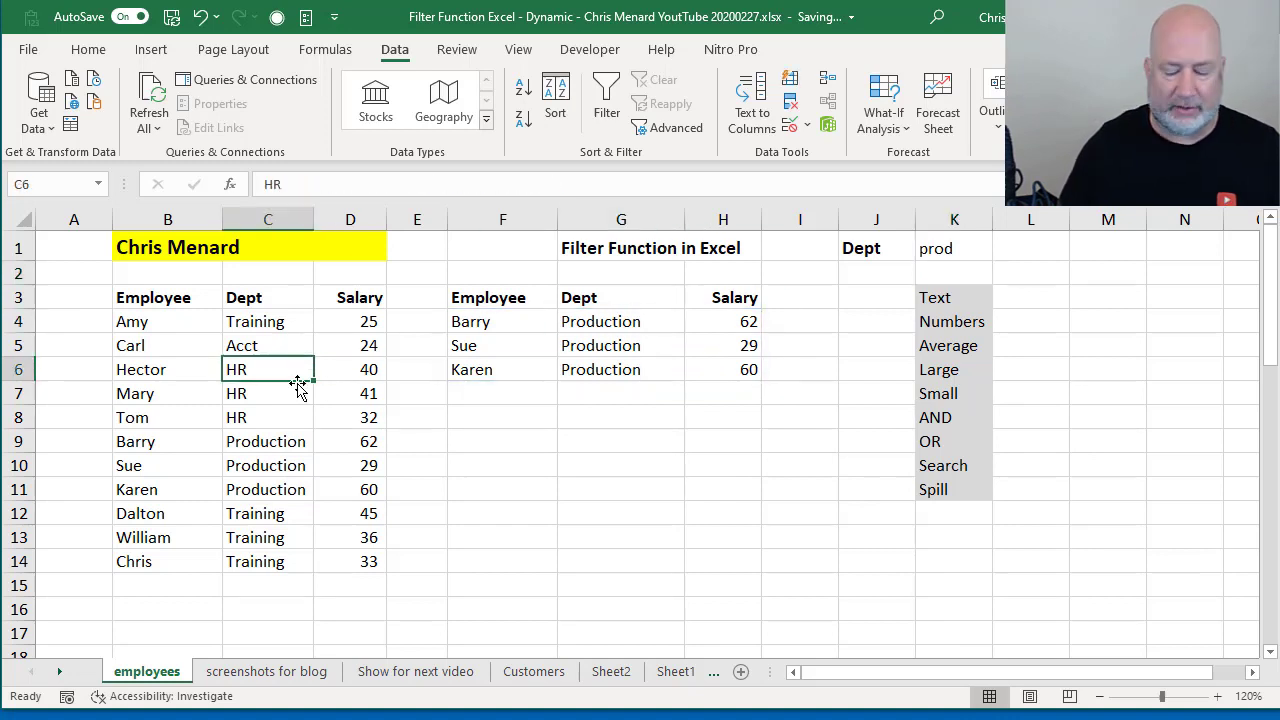
text(Prod.)
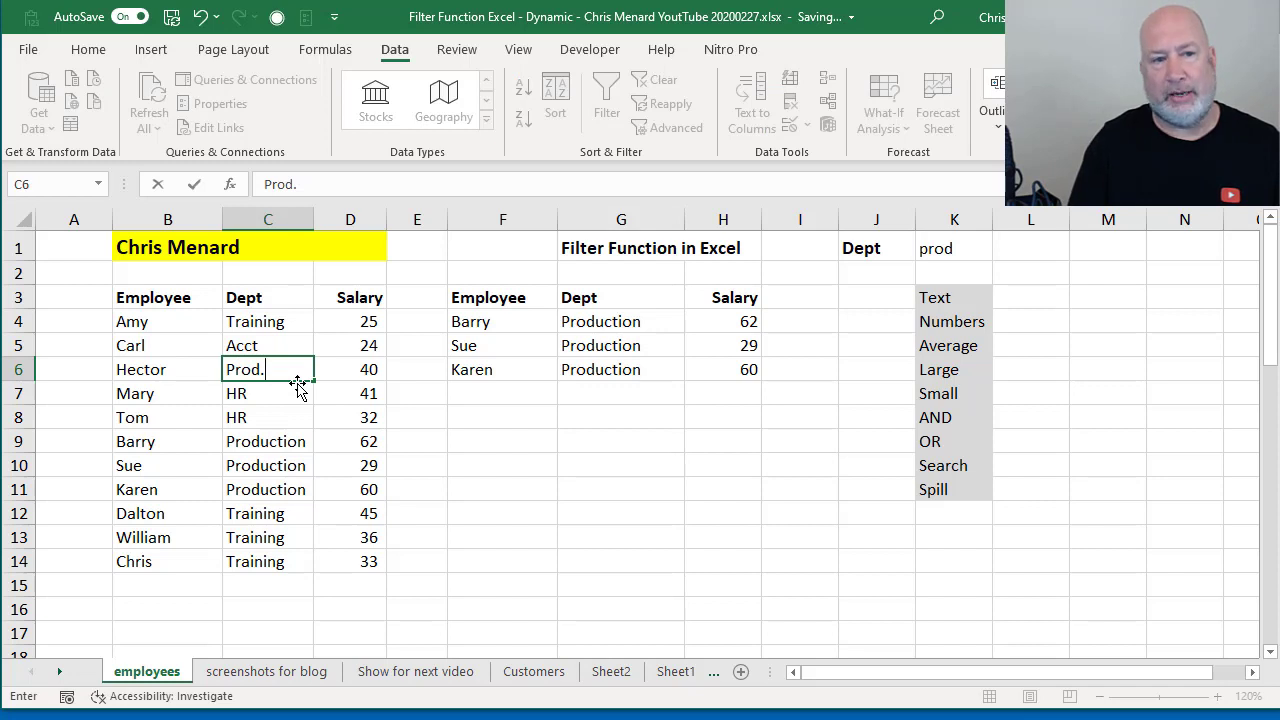
key(Return)
text(Pro)
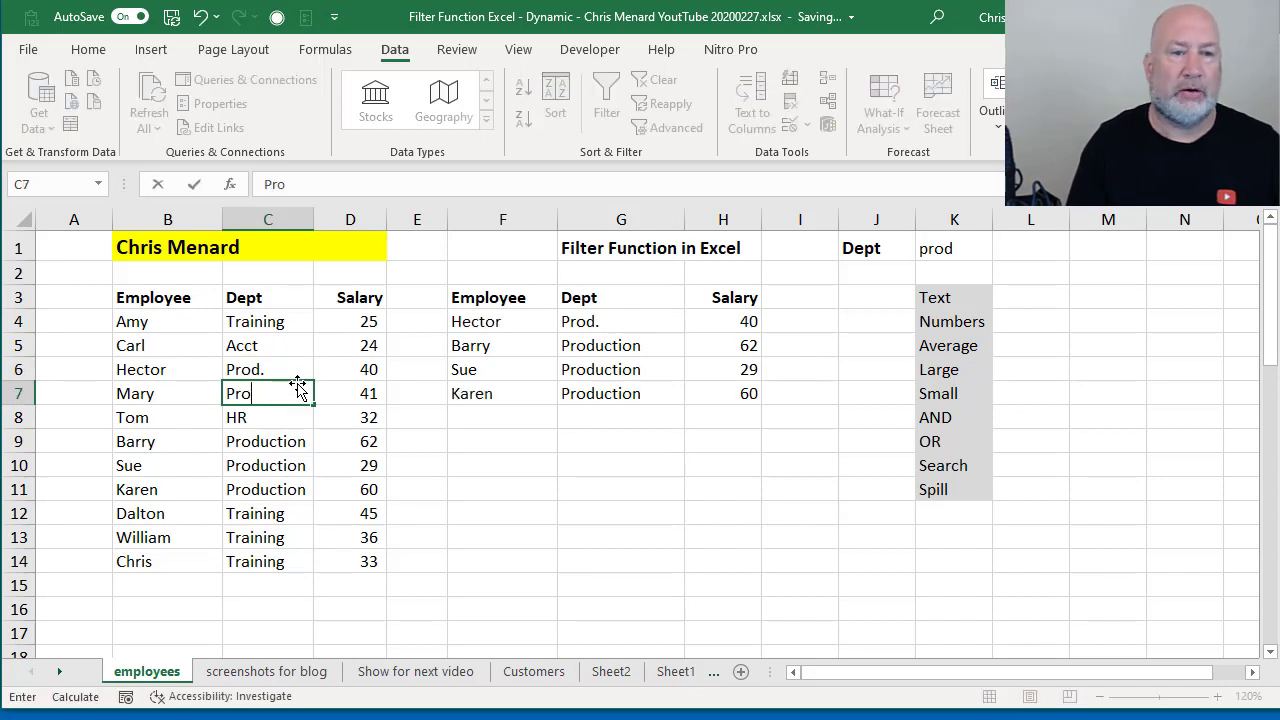
text(du)
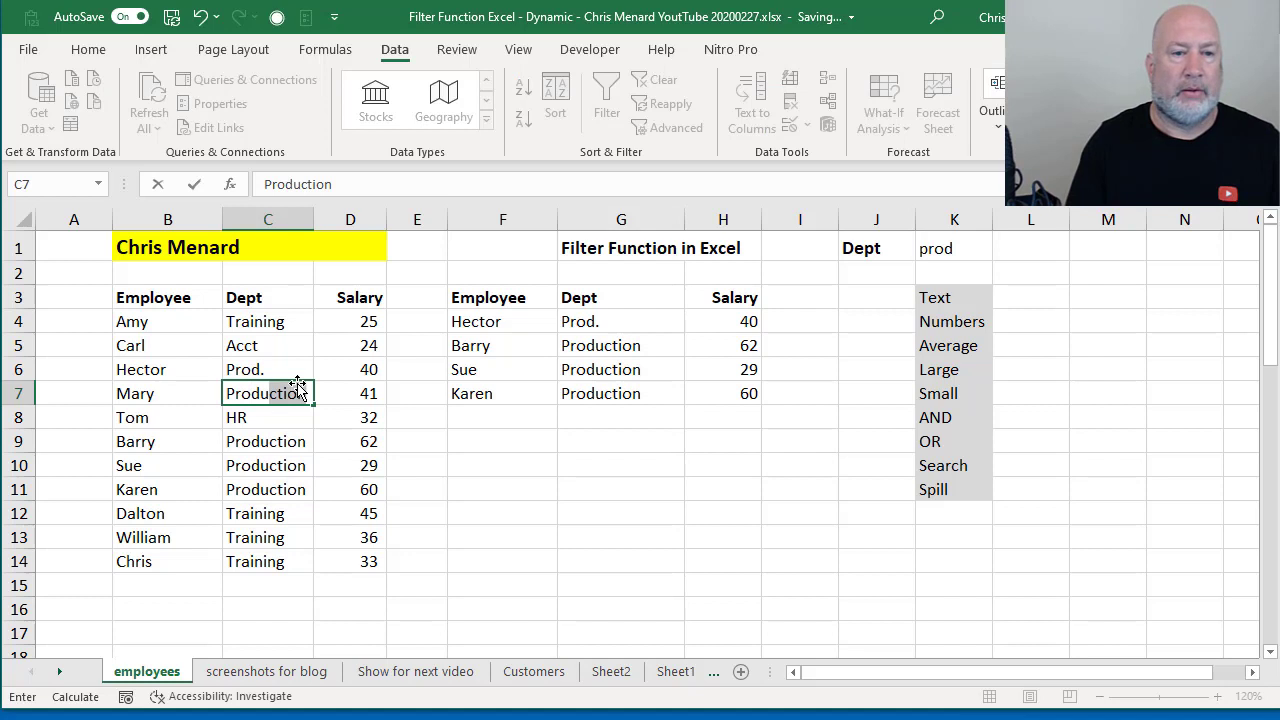
text(ti)
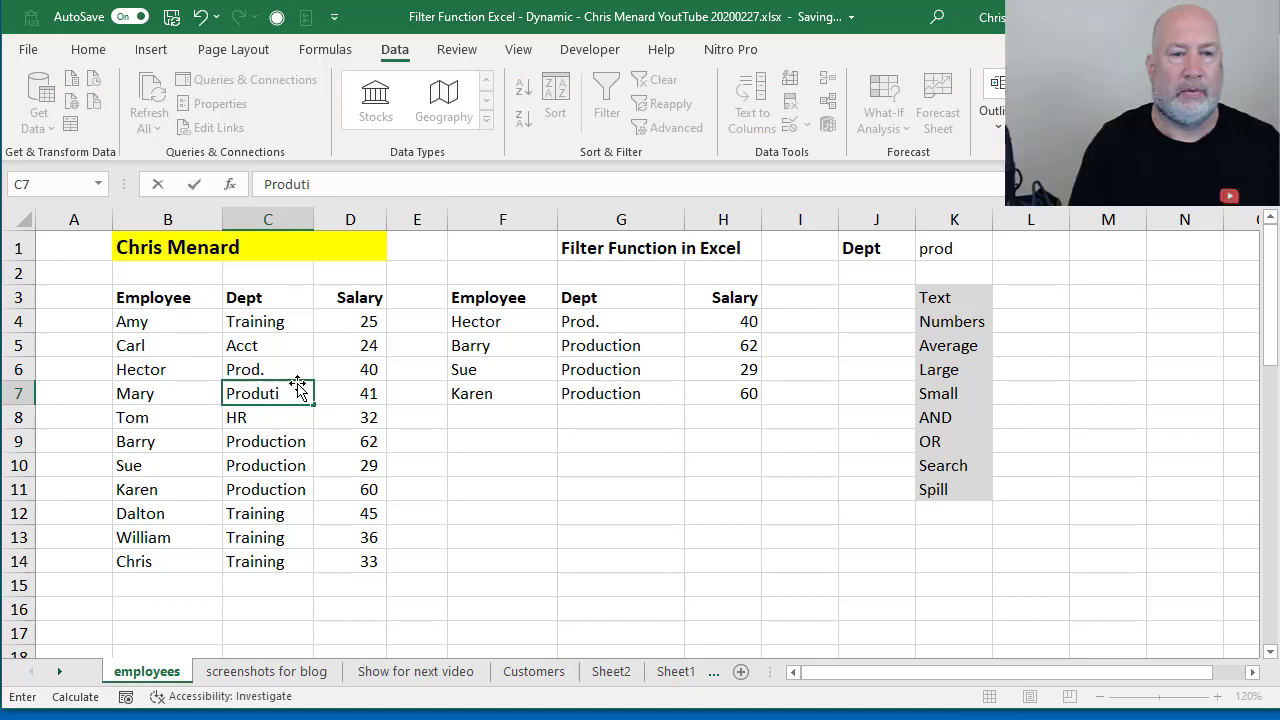
text(no)
key(Return)
click(298, 389)
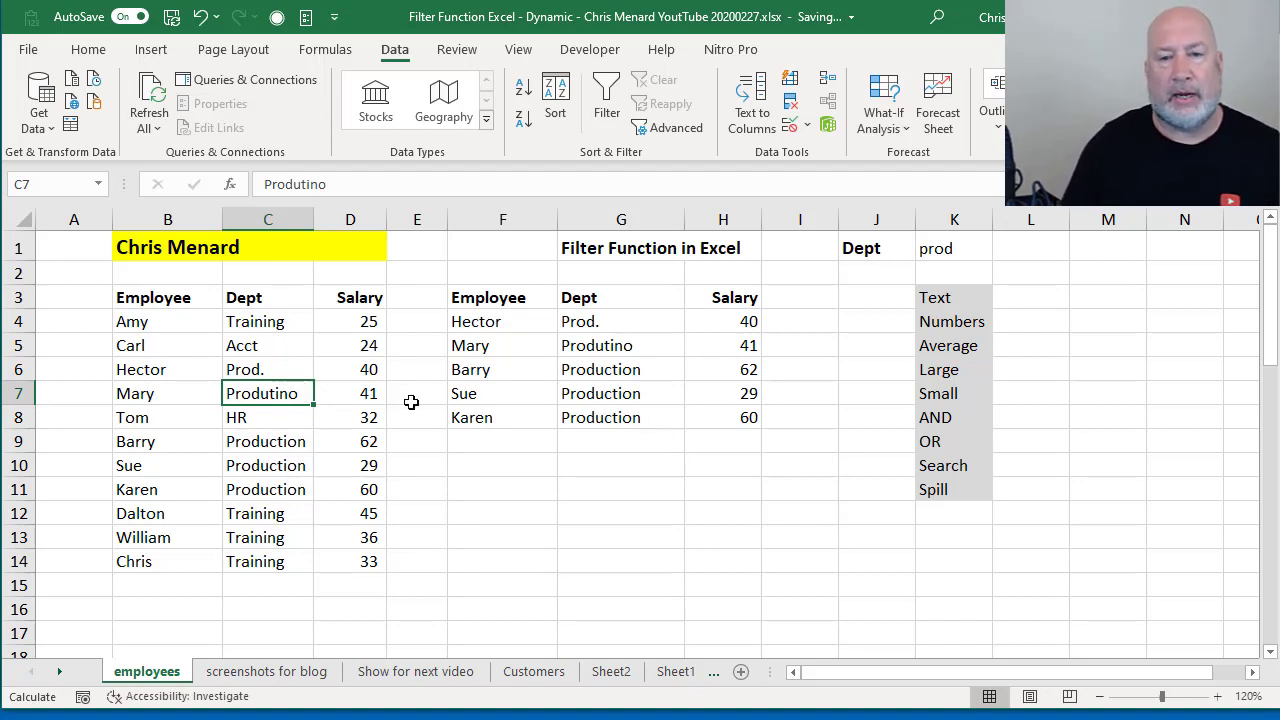
Clear the formula in F4 and start a new FILTER formula there with B4:D14 as the array.
click(520, 321)
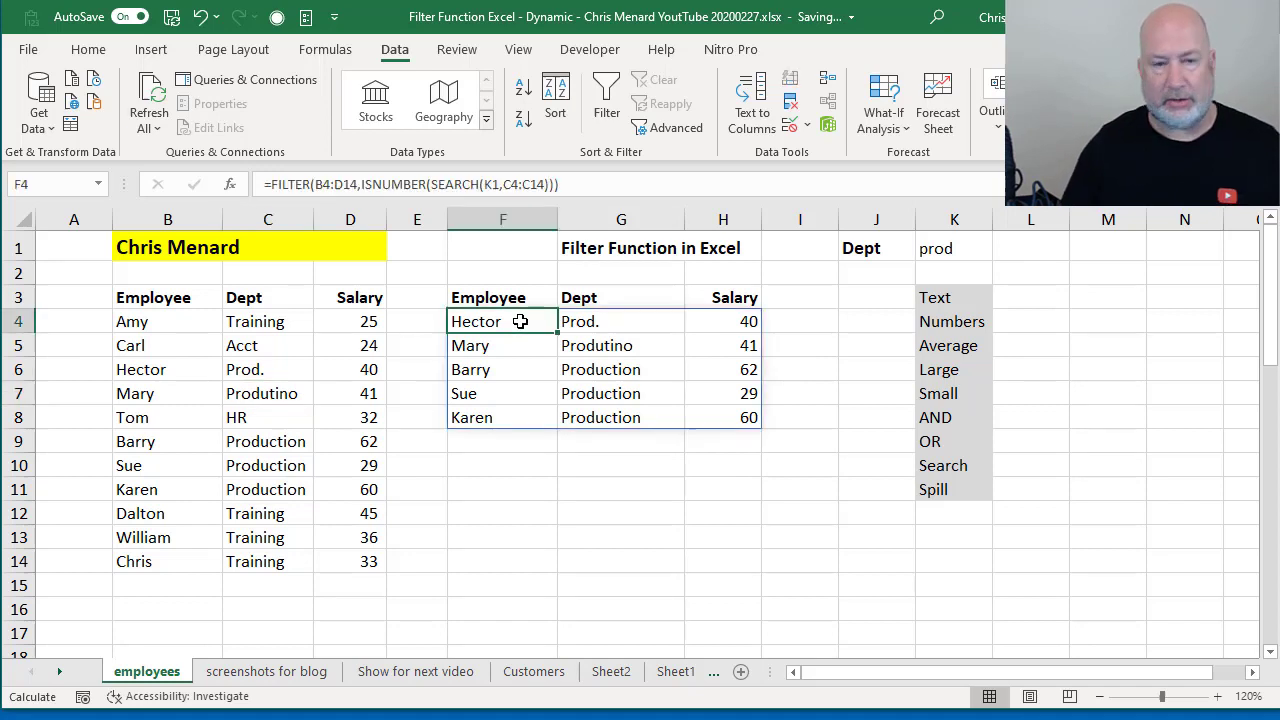
key(Delete)
text(=)
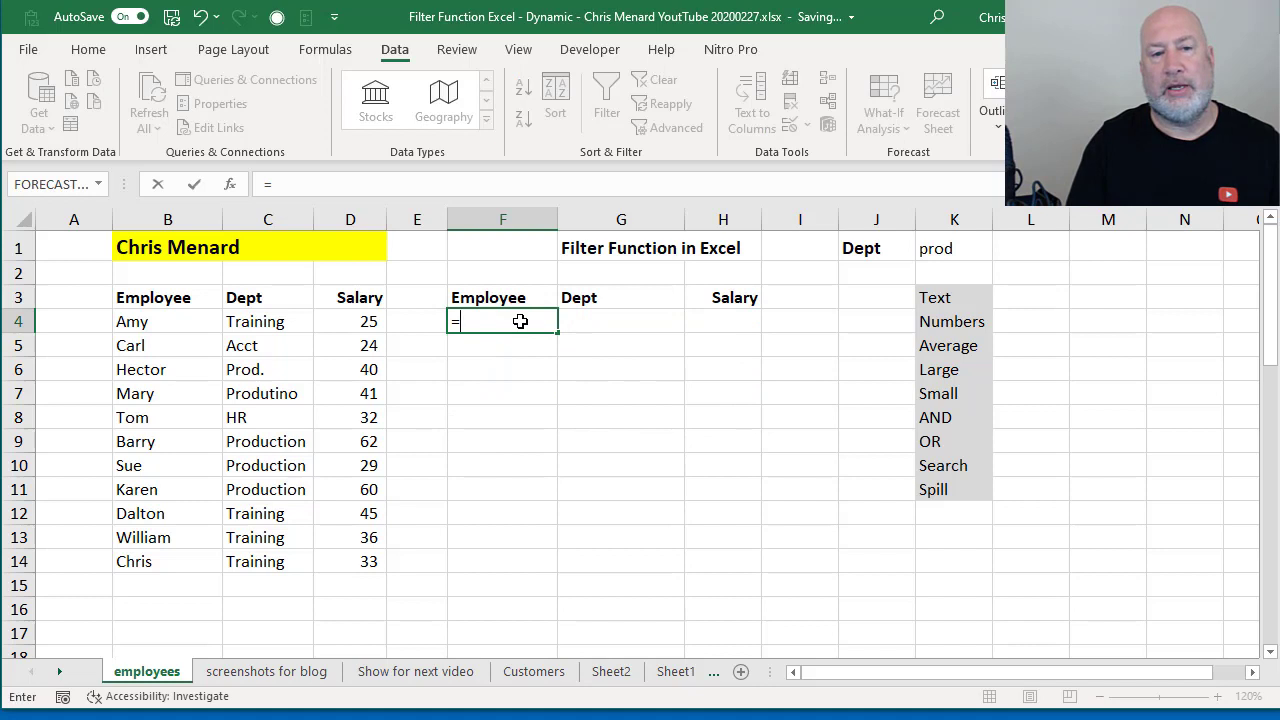
text(fil)
key(Tab)
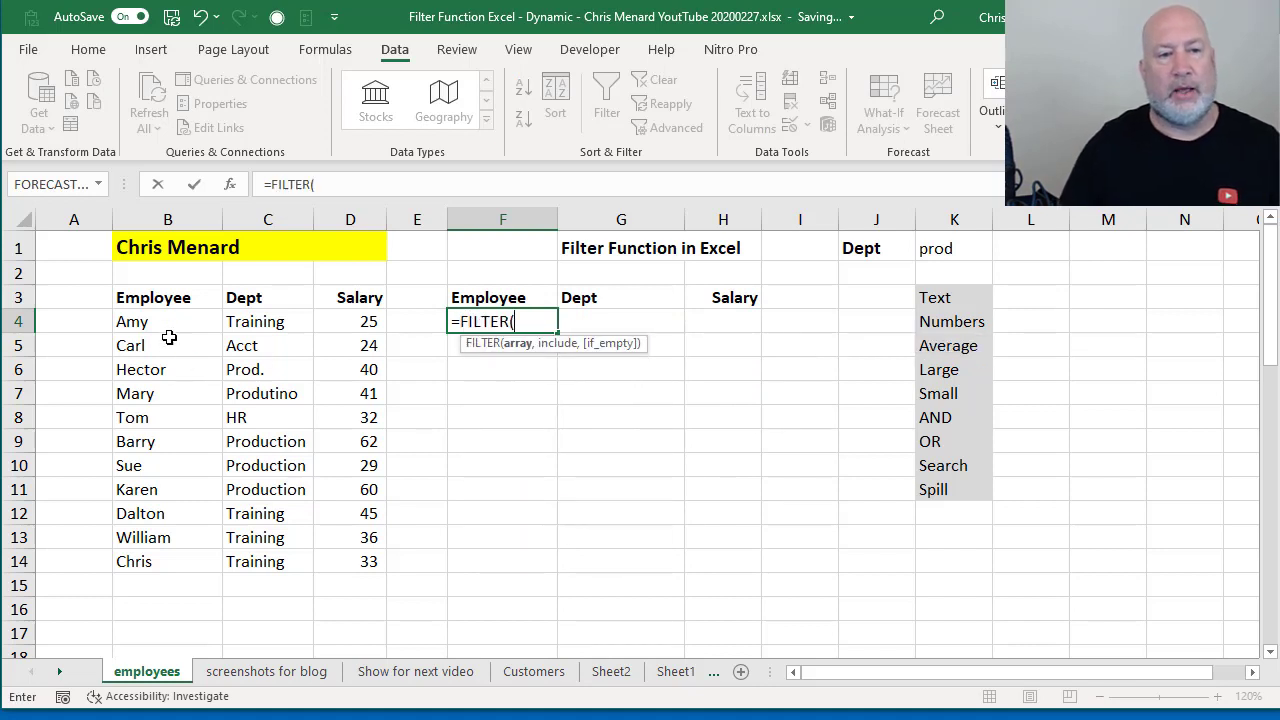
drag(164, 320, 335, 562)
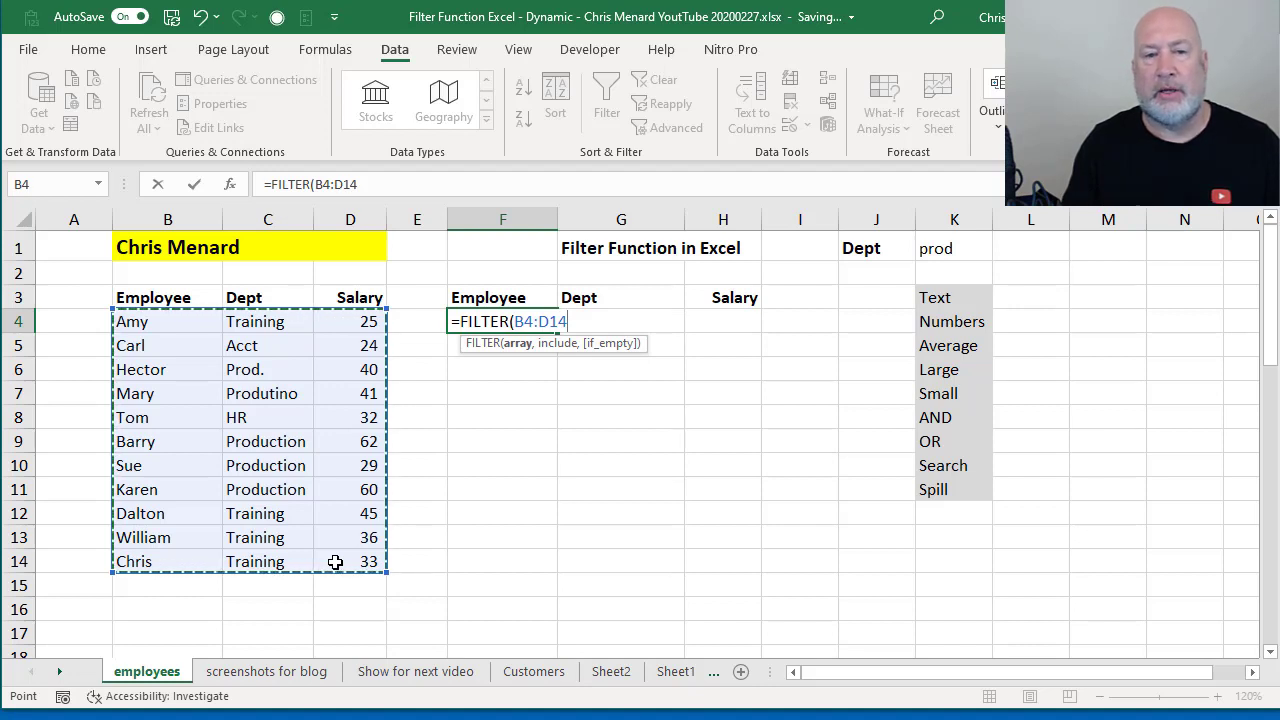
Add C4:C14=K1 as the include argument of the FILTER formula in F4.
text(,)
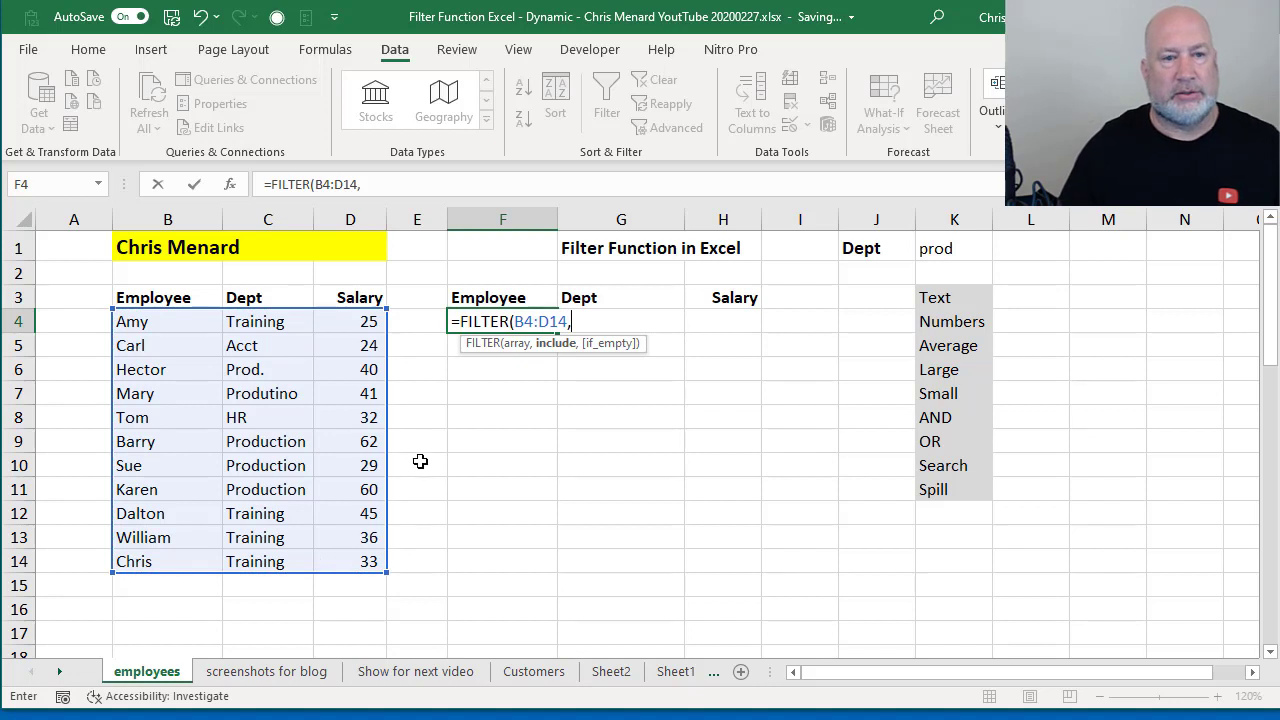
drag(265, 318, 282, 562)
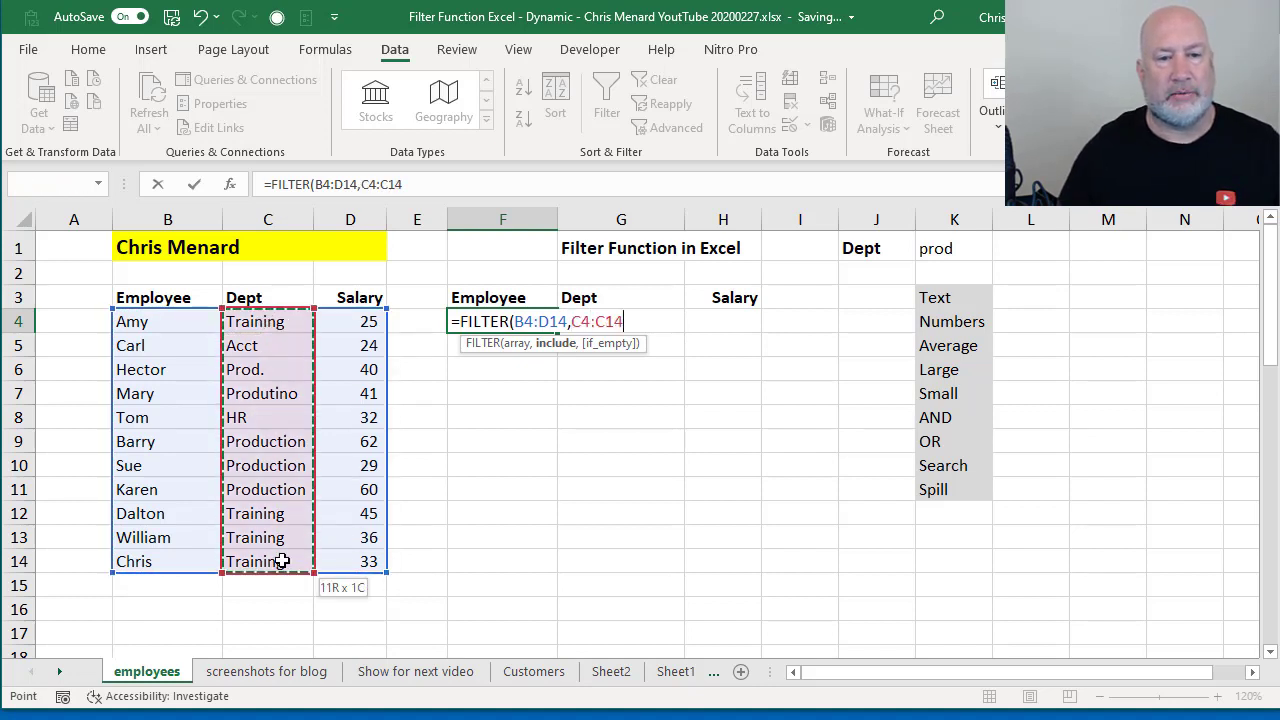
text(=)
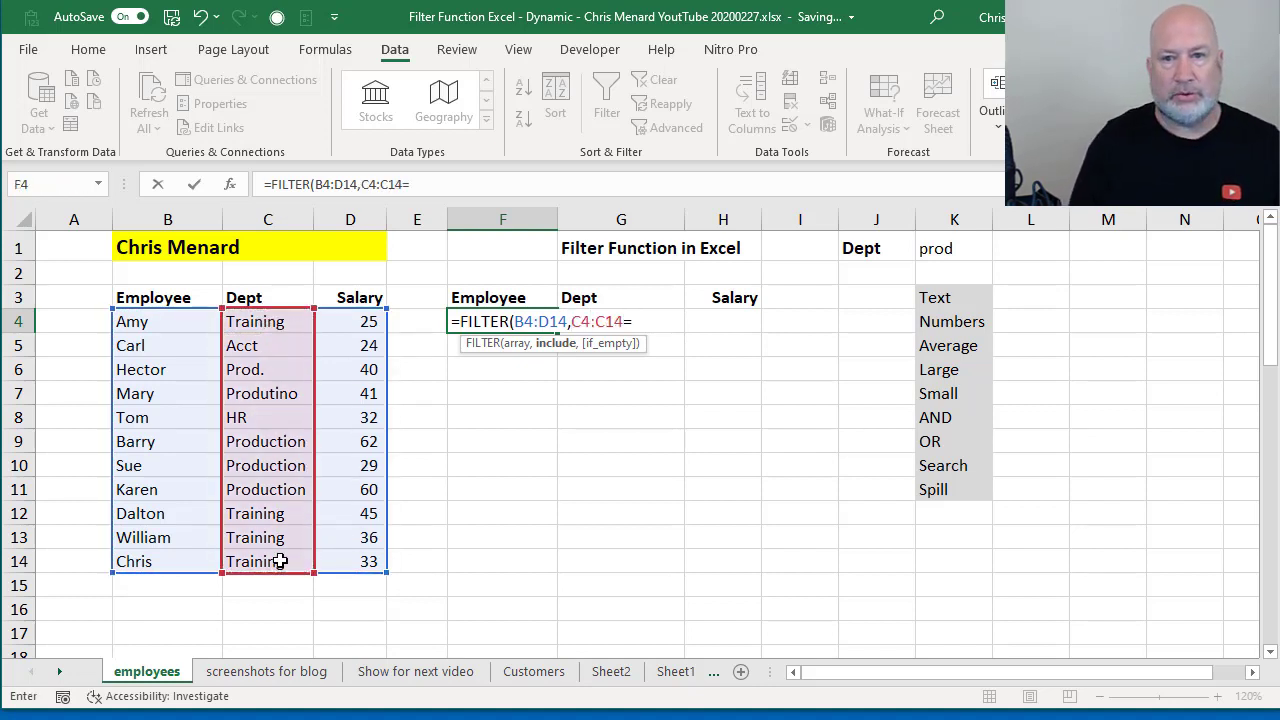
click(966, 247)
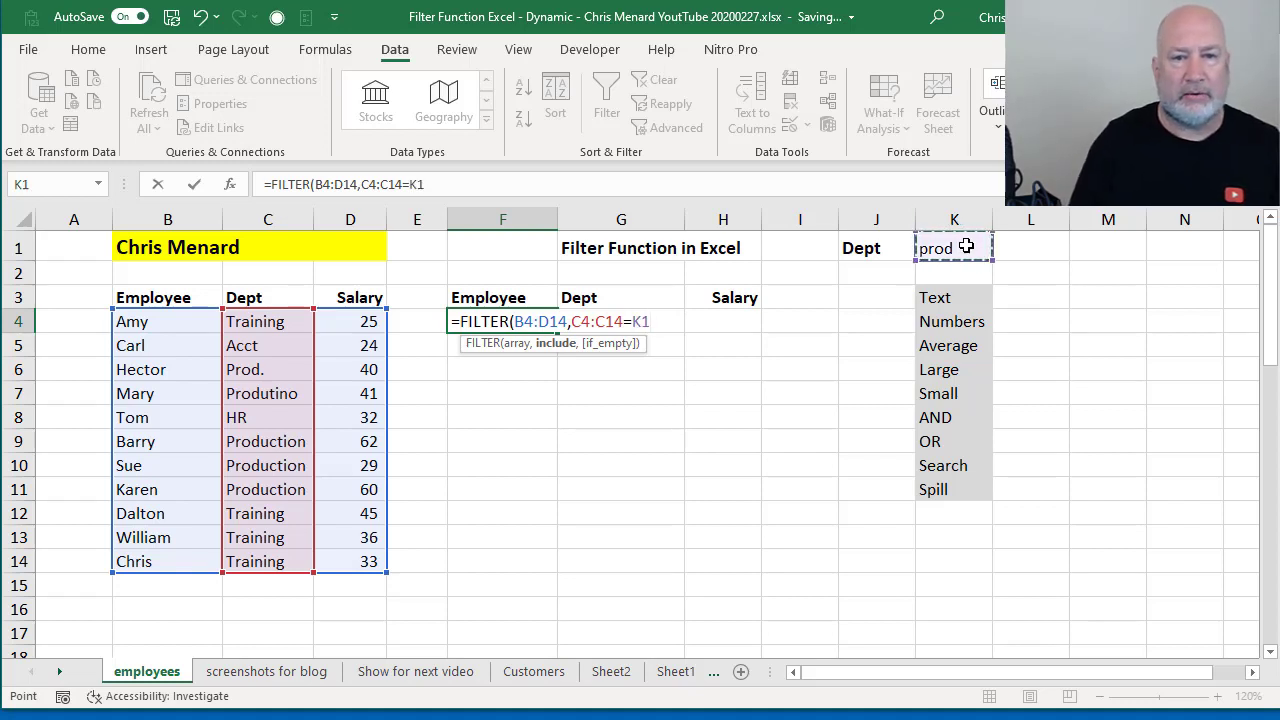
Complete the F4 formula with "dept not in range" as the if_empty argument.
text(,)
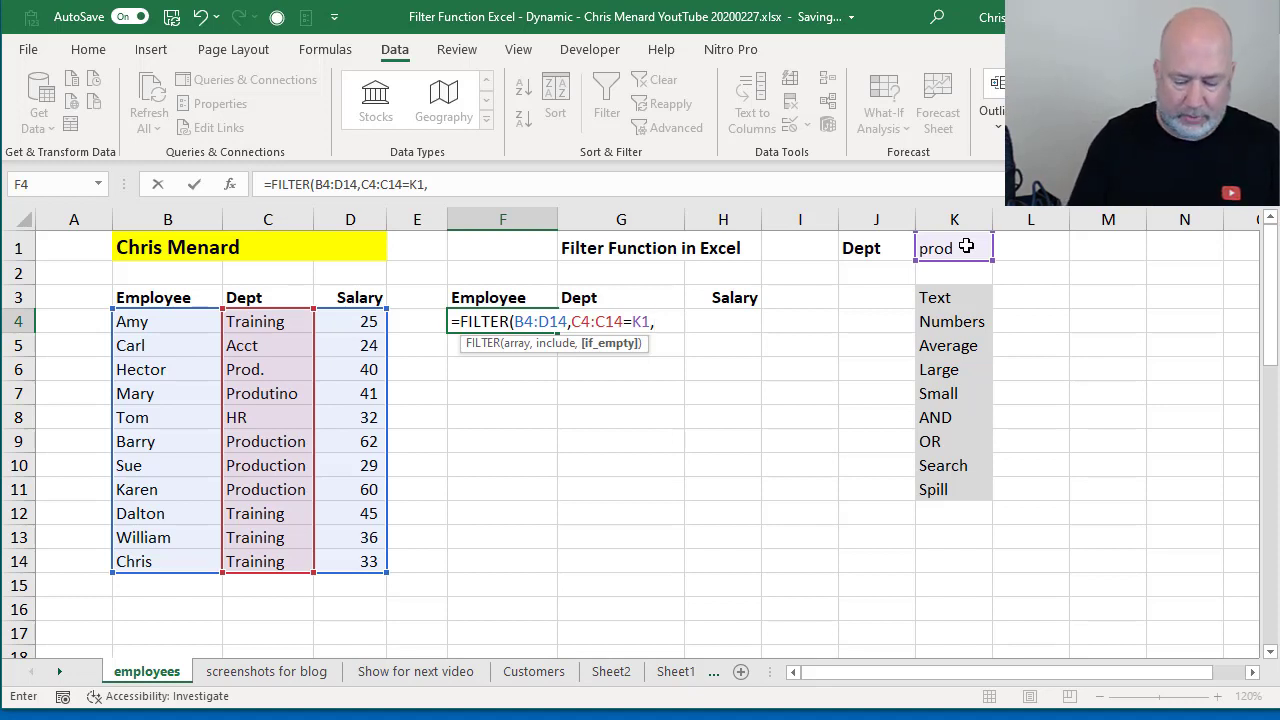
text("")
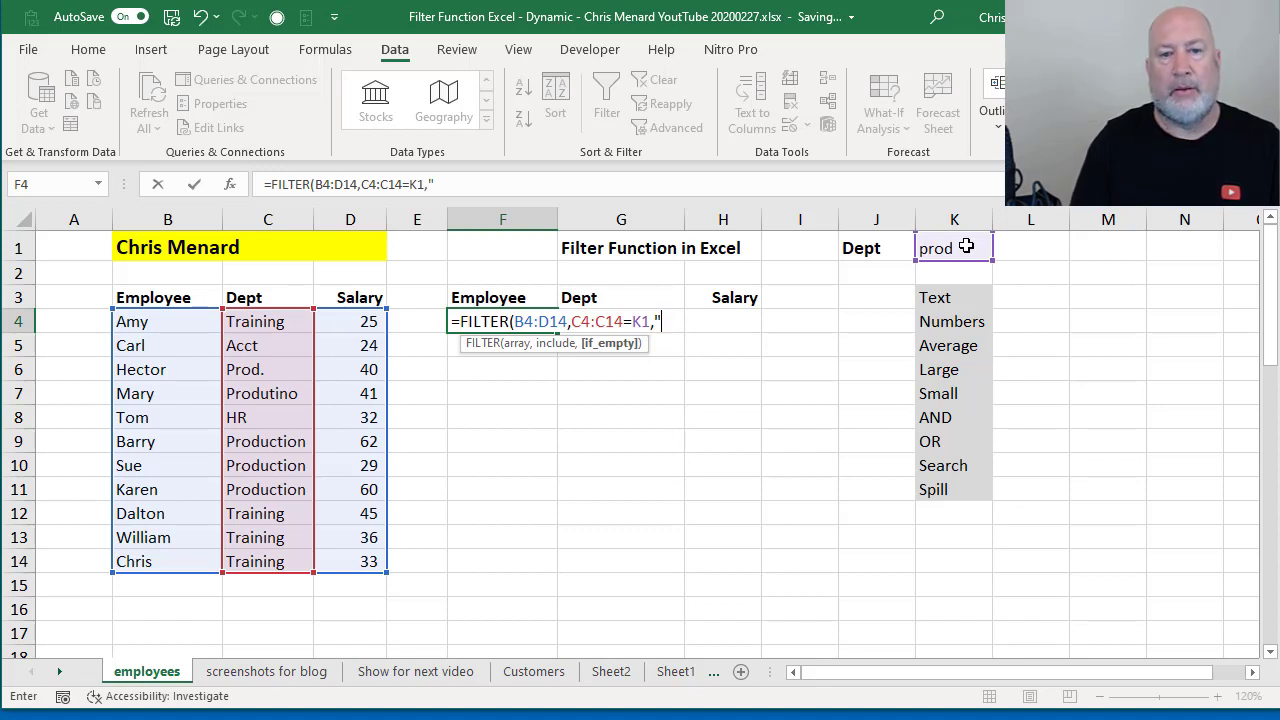
text(dept )
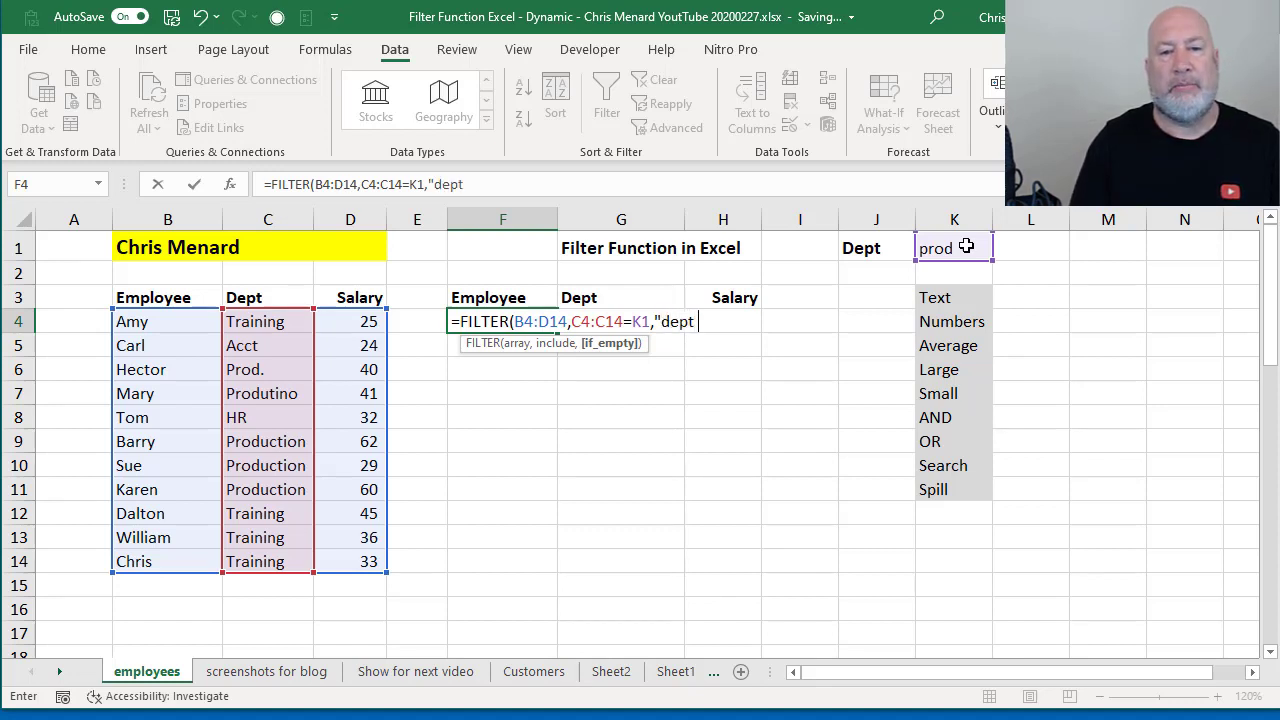
text(not listed)
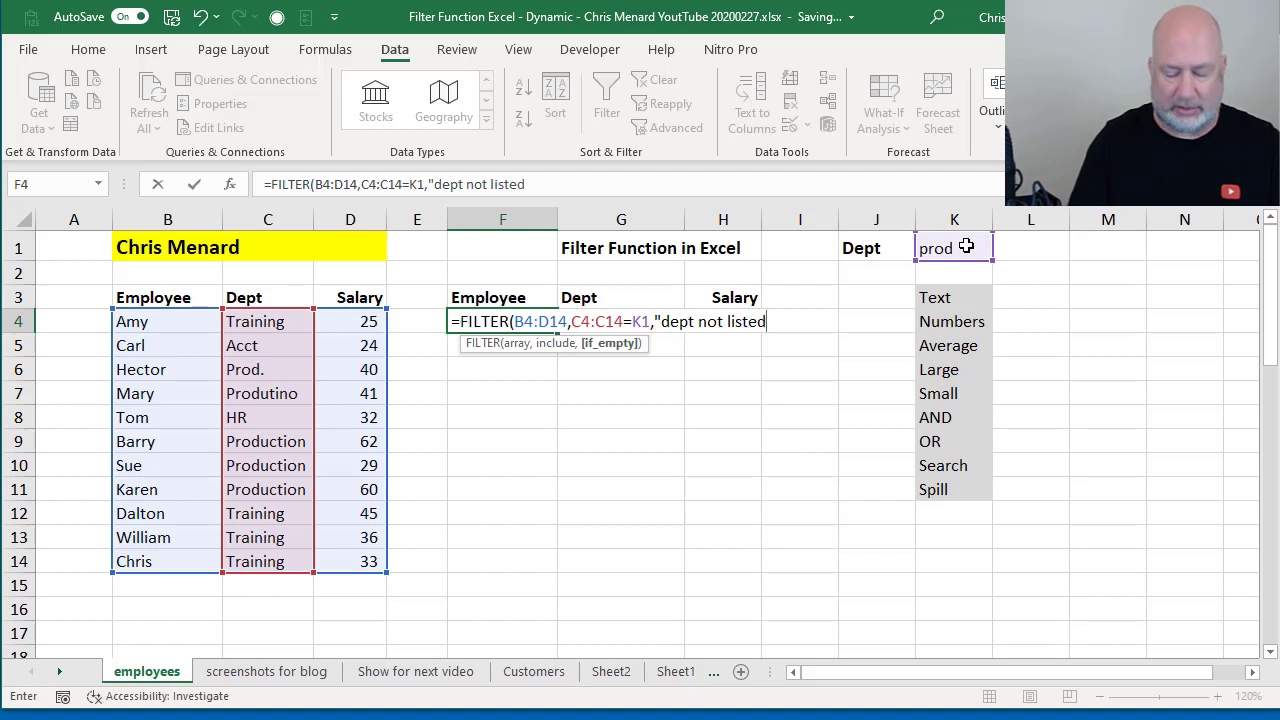
key(BackSpace)
key(BackSpace)
key(BackSpace)
key(BackSpace)
key(BackSpace)
key(BackSpace)
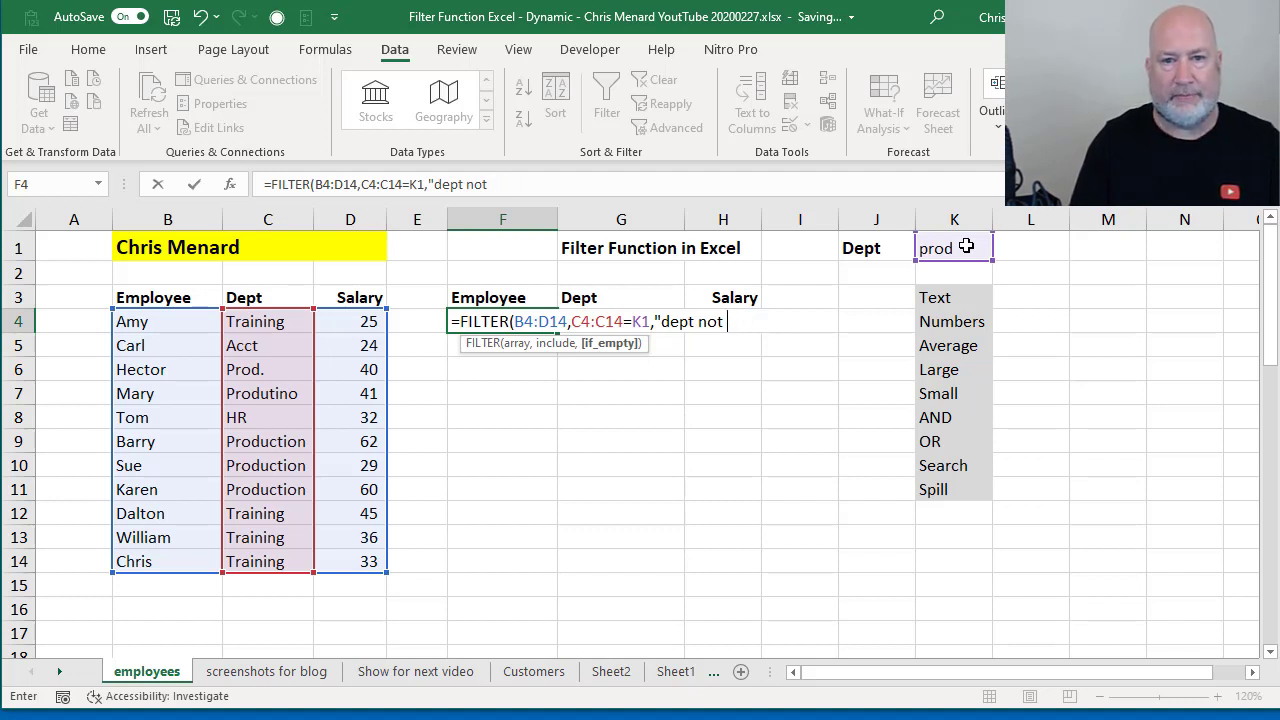
text(in range)
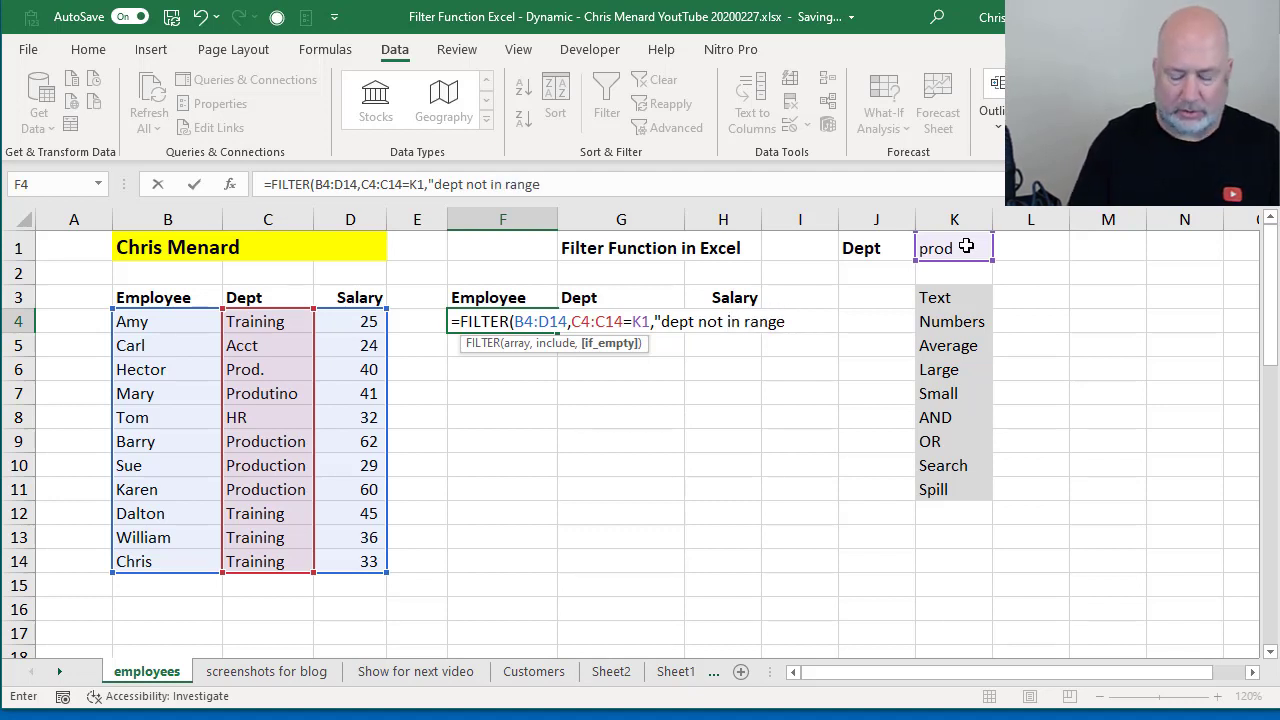
key(Return)
key(Up)
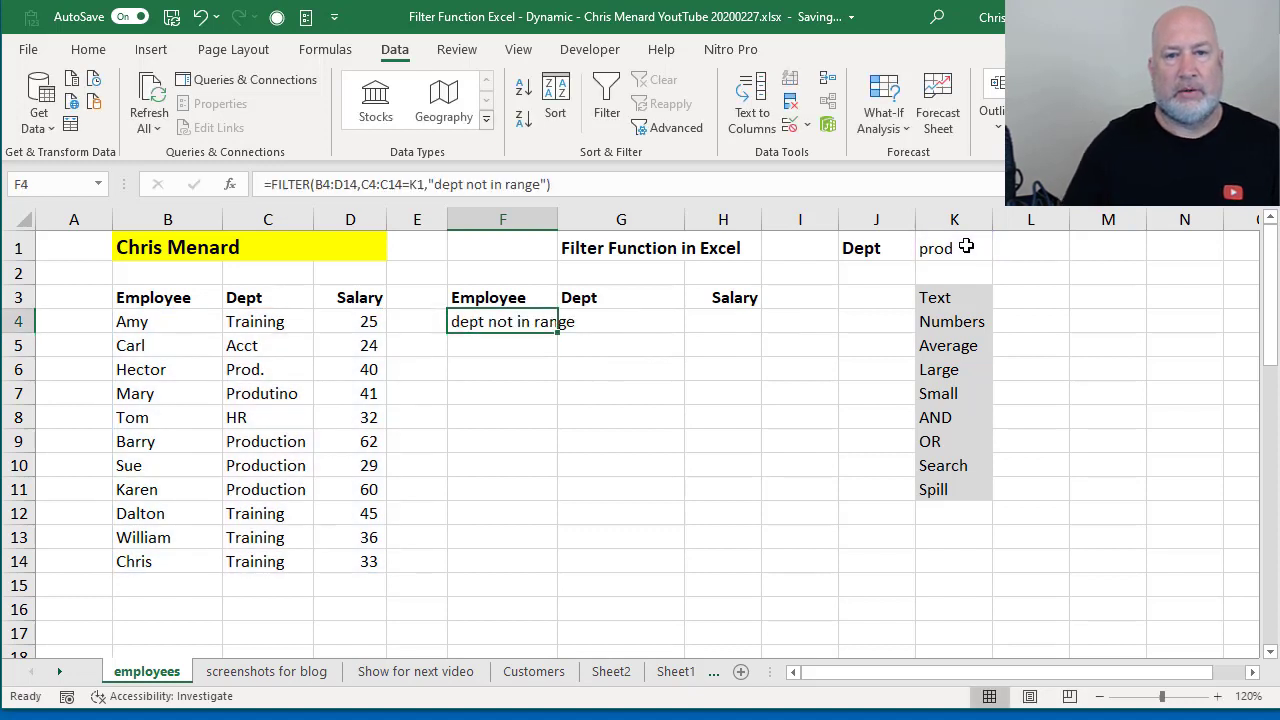
Test the F4 filter by setting the Dept criterion in K1 to "acct" and to "training".
click(975, 249)
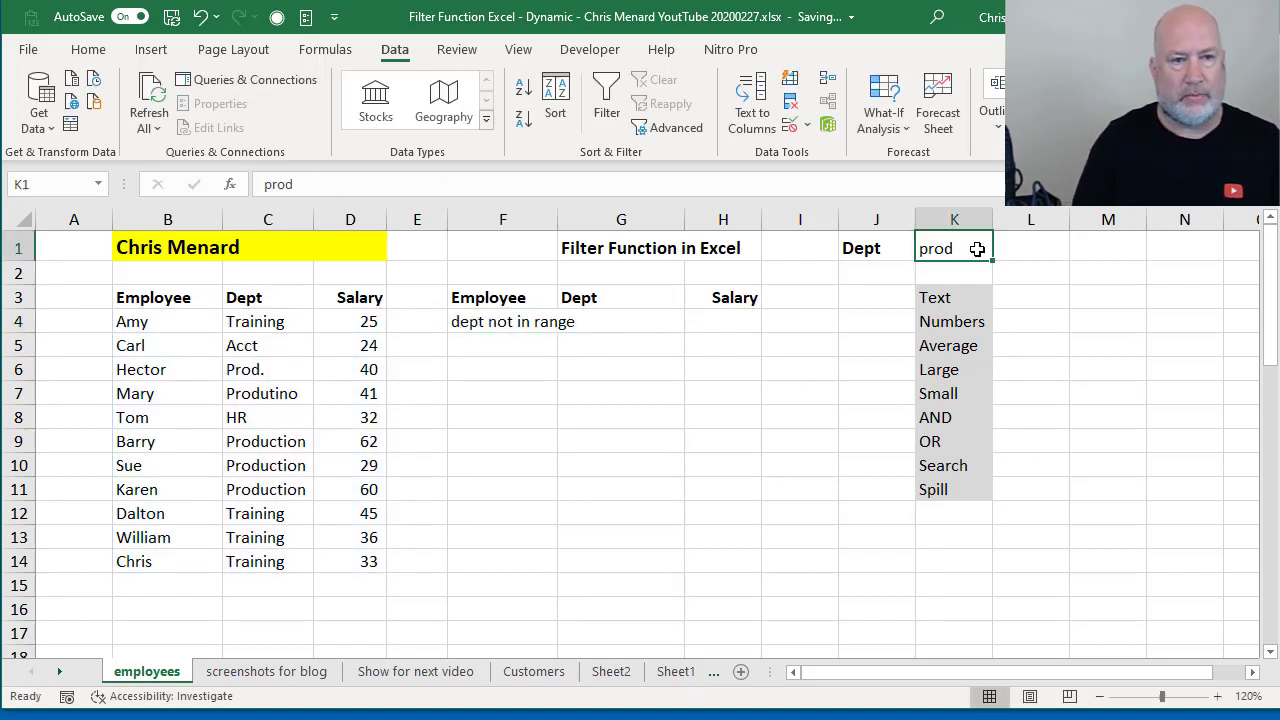
text(acct)
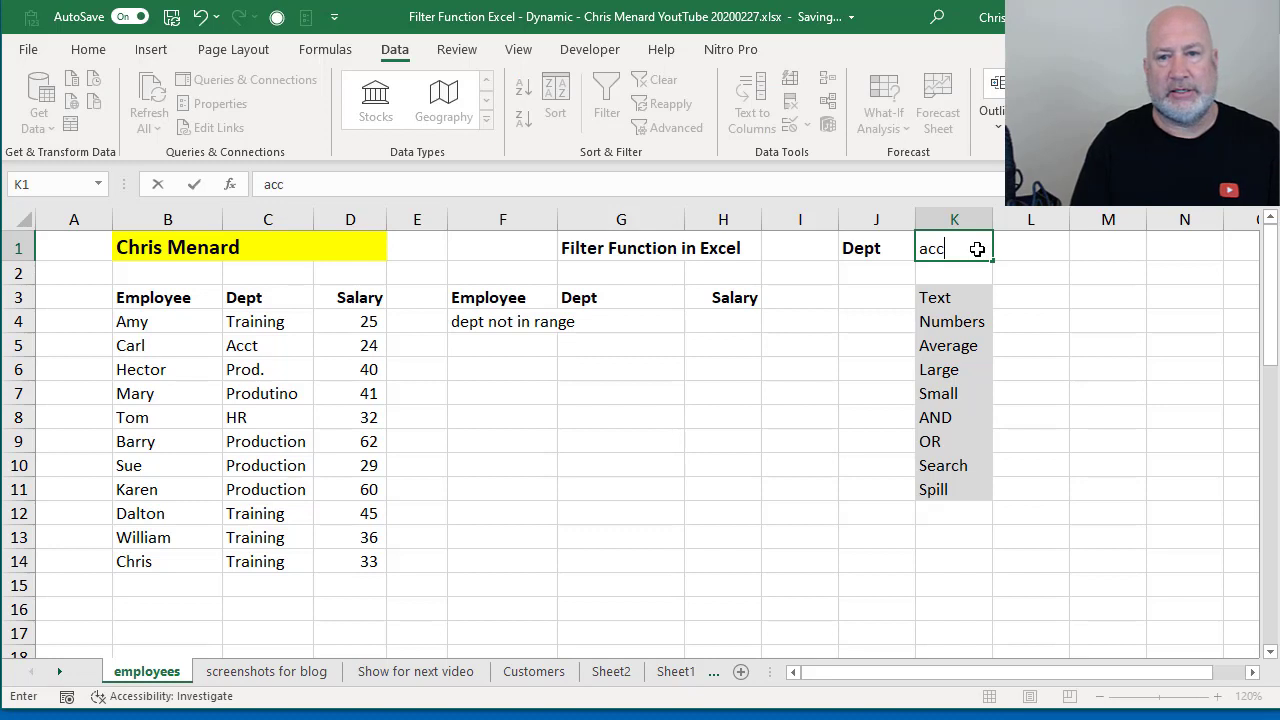
key(Return)
click(977, 249)
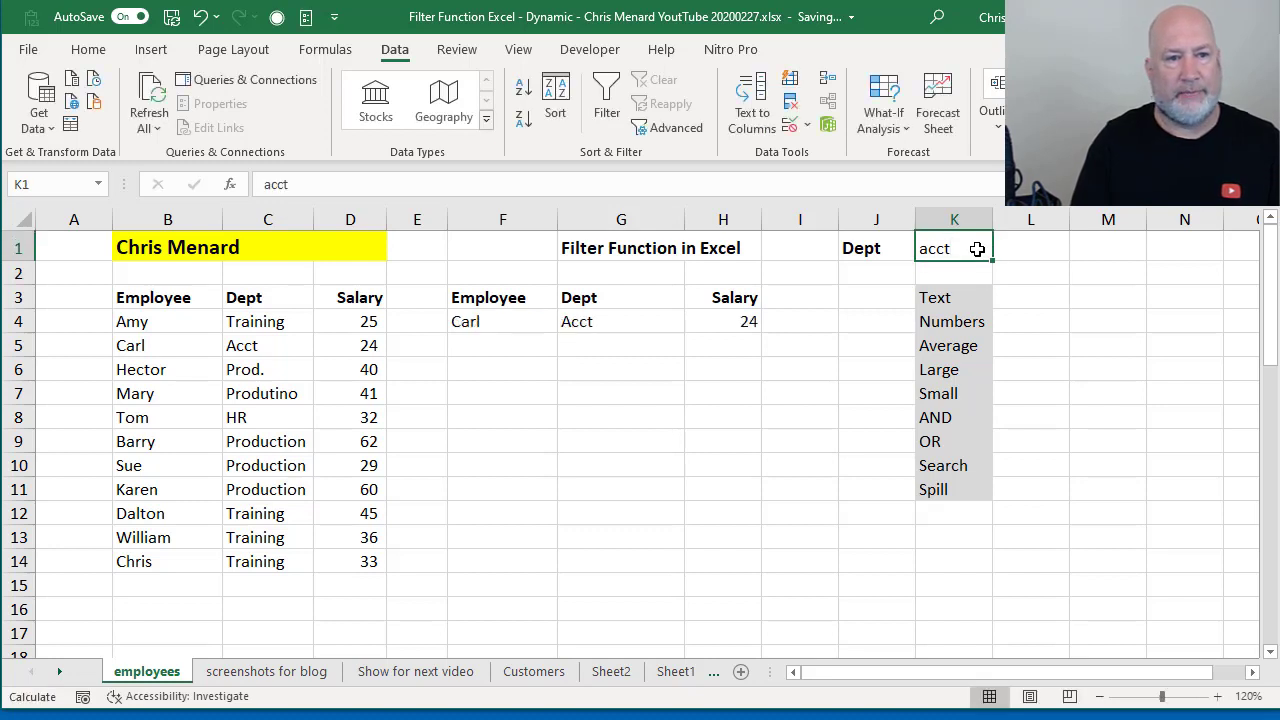
text(training)
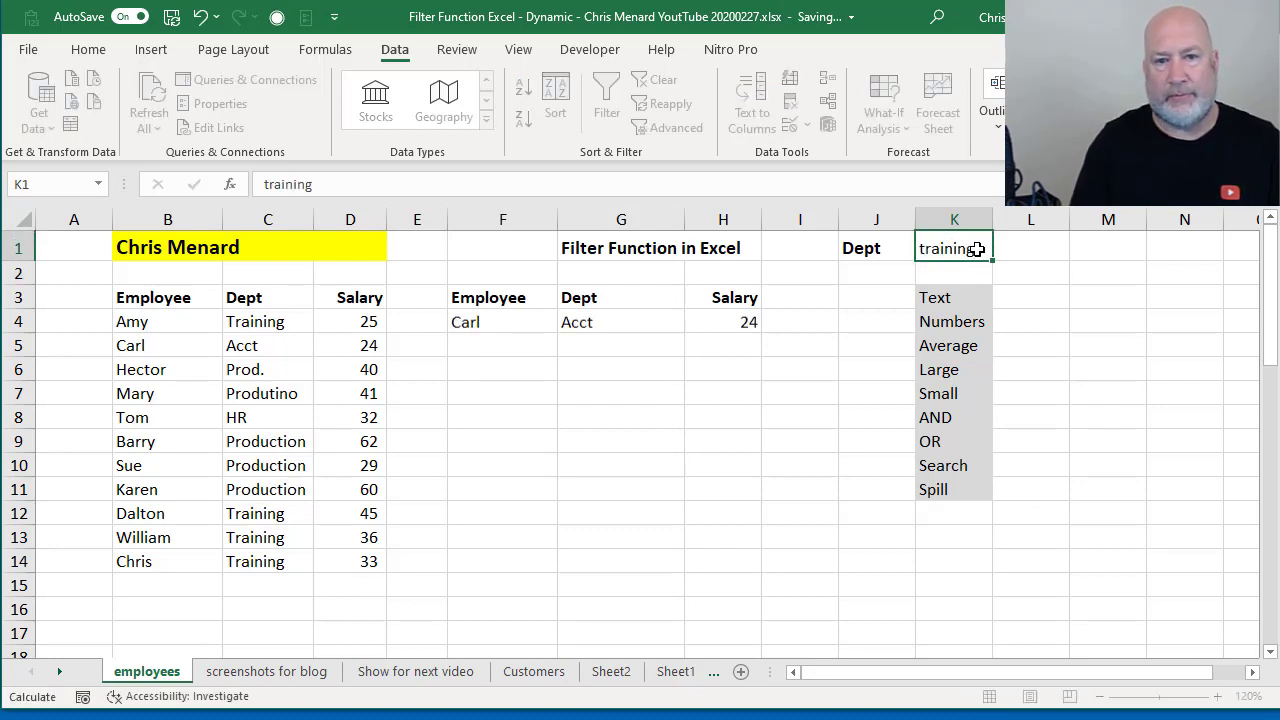
key(ctrl+Return)
Set the Dept criterion in K1 to "customer service".
text(custom)
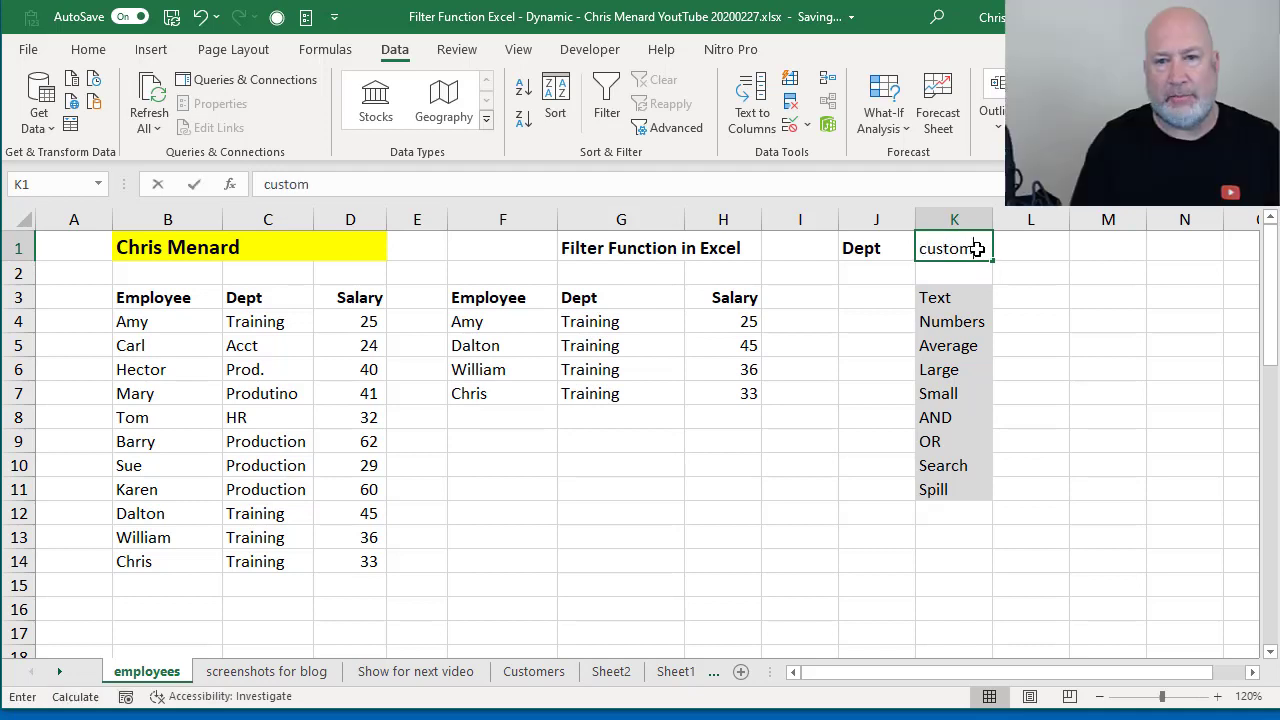
text(er service)
key(Return)
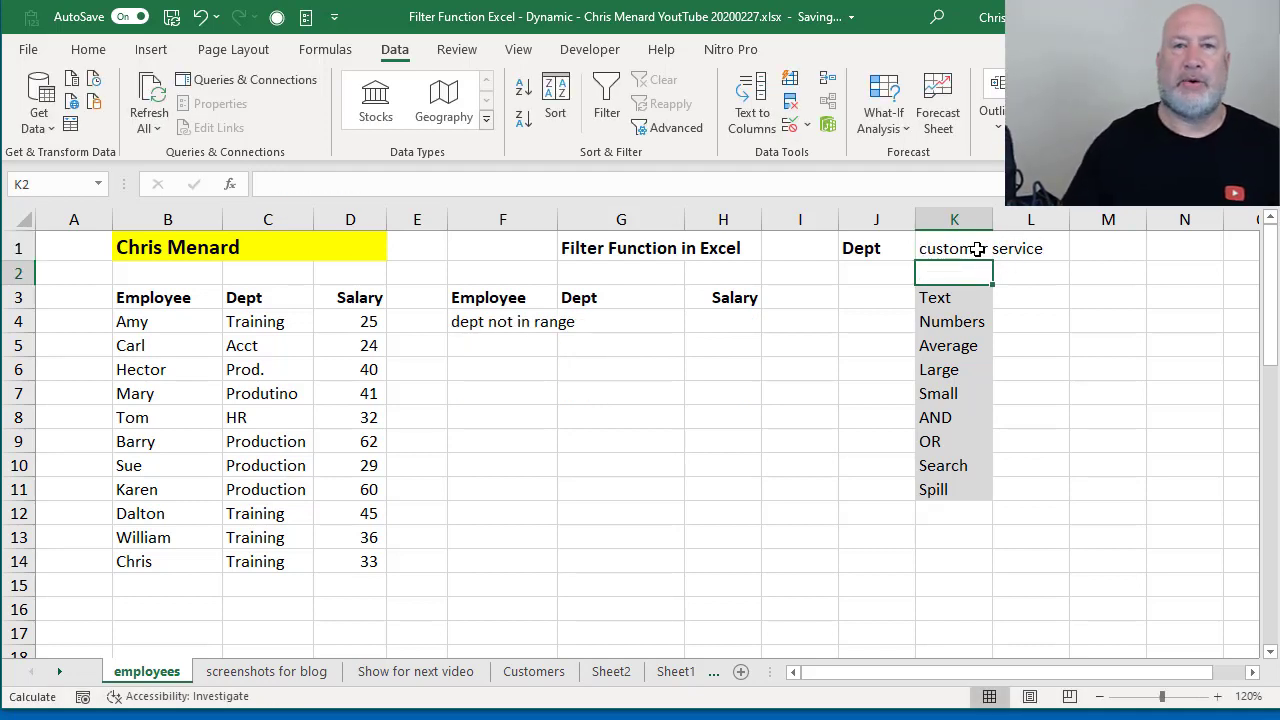
Replace the "dept not in range" text in the F4 formula with an empty string and review the revised formula.
click(534, 322)
double_click(535, 322)
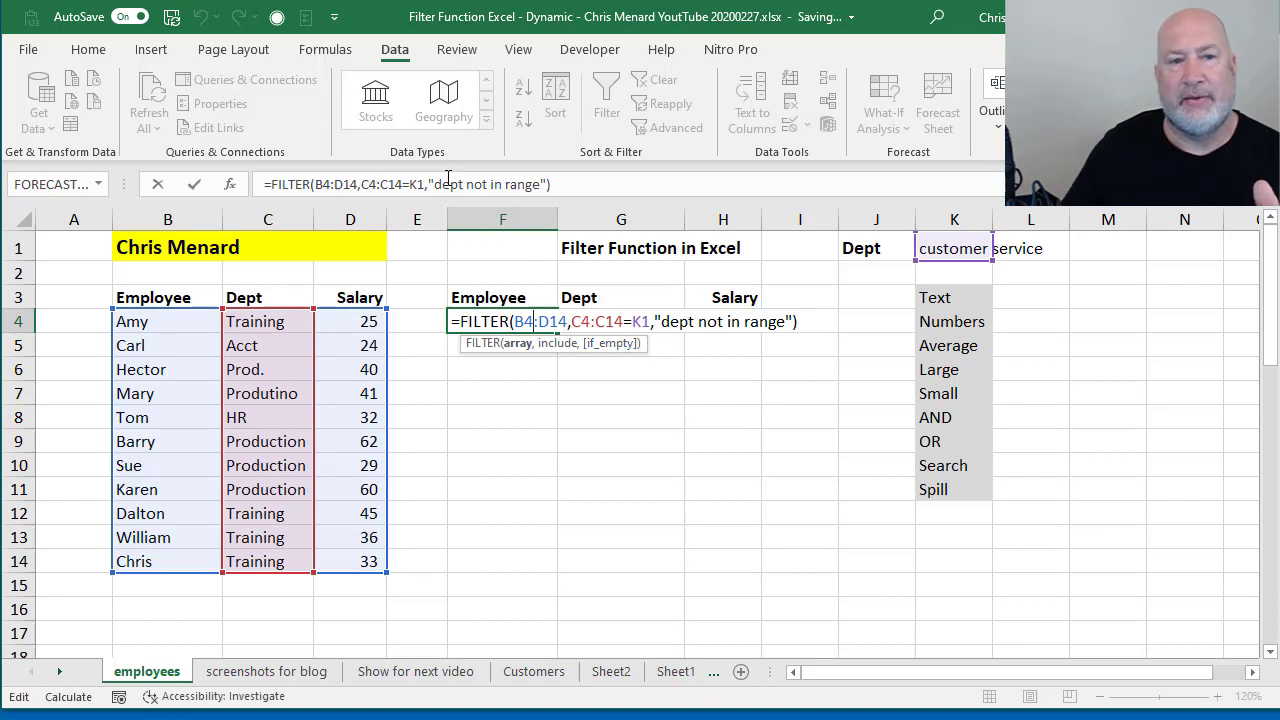
drag(434, 190, 541, 193)
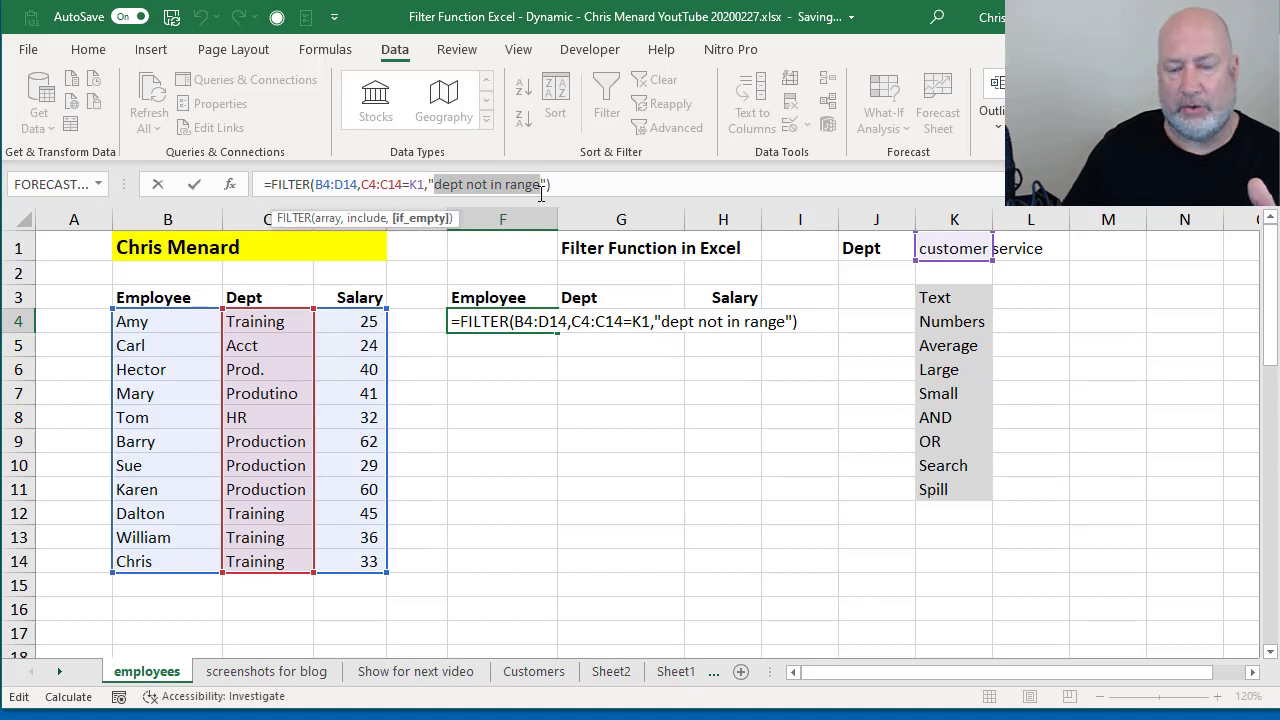
key(BackSpace)
key(Return)
key(Up)
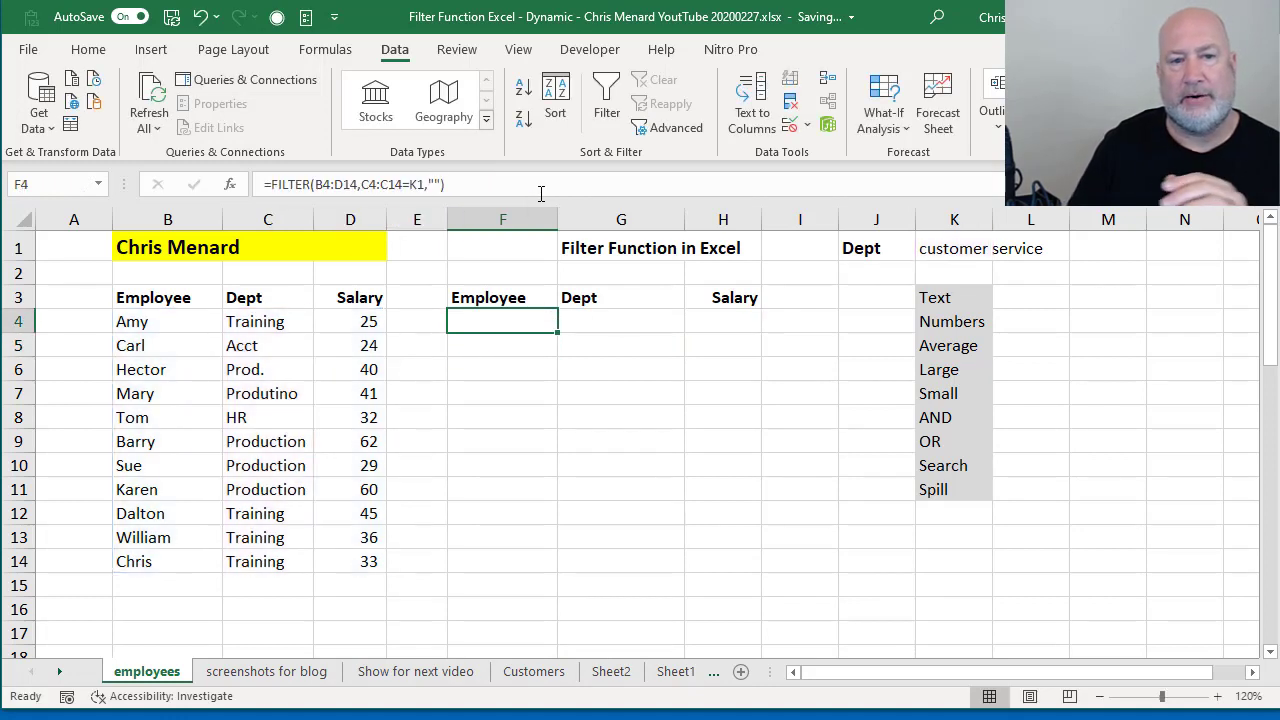
double_click(538, 317)
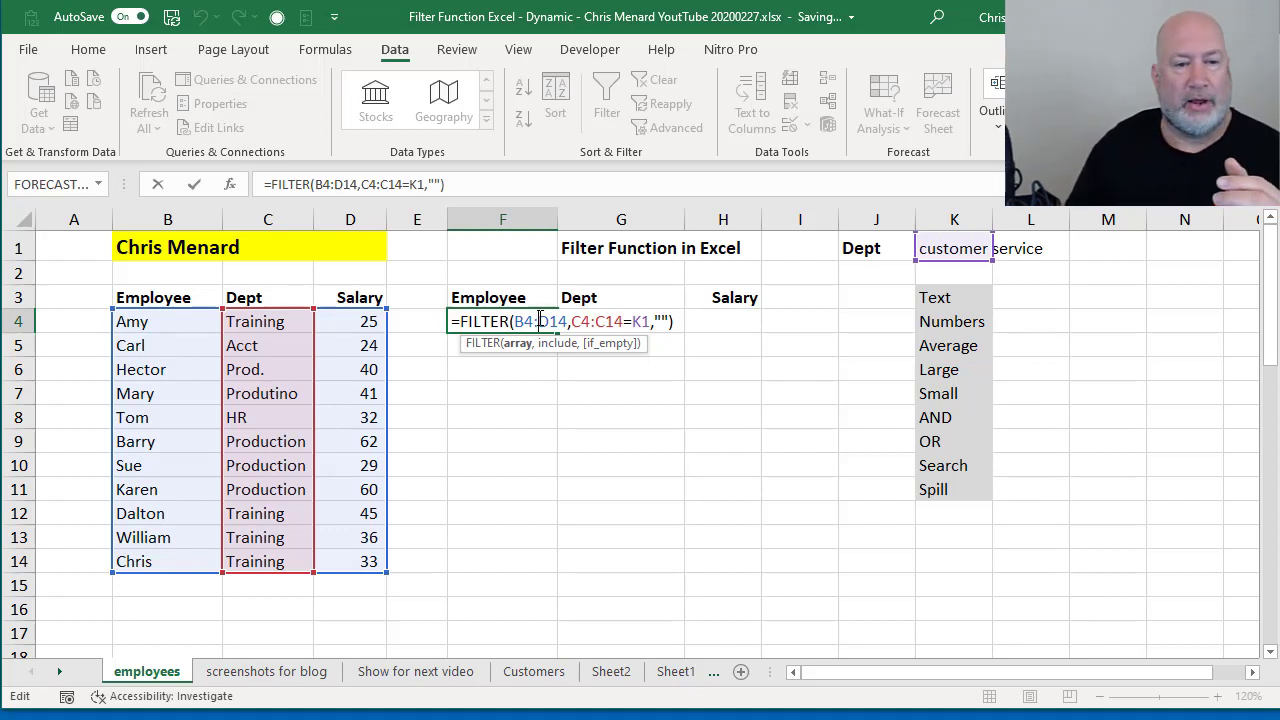
click(508, 480)
Move the picture listing the dynamic array functions higher up the sheet in columns F and G, and return to the employee table.
scroll(508, 480, down, 12)
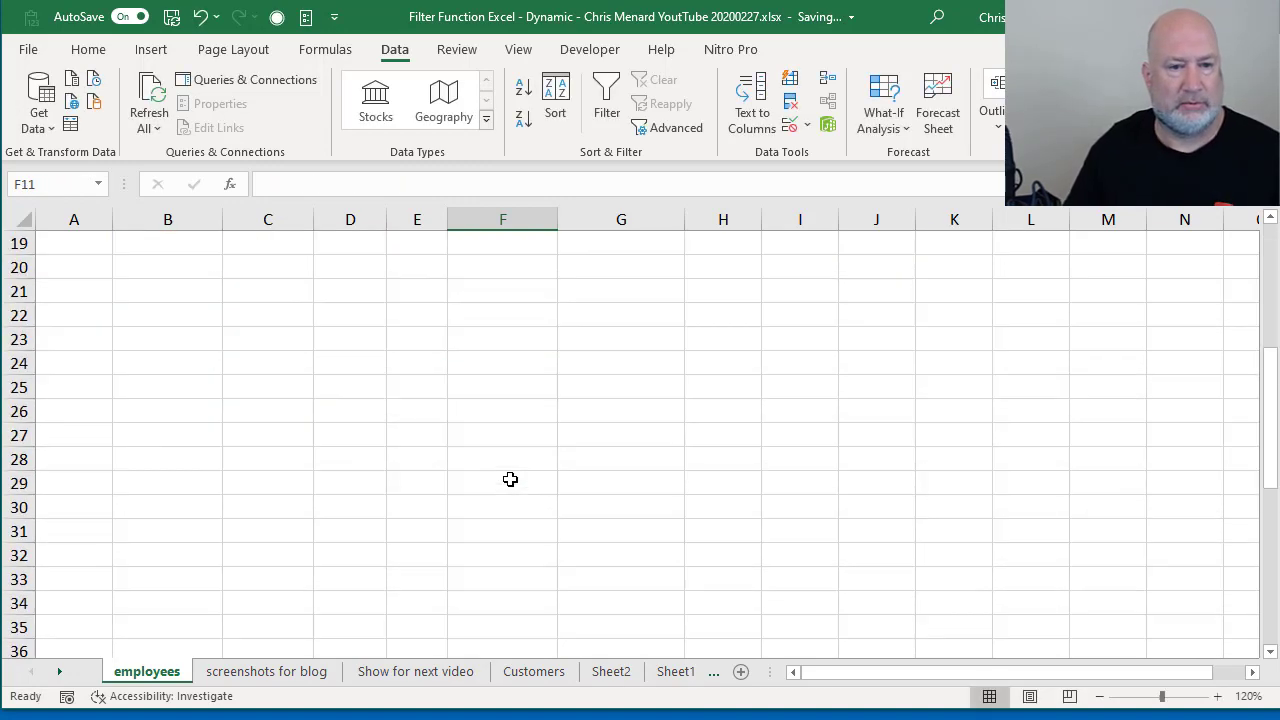
click(288, 416)
drag(288, 416, 551, 391)
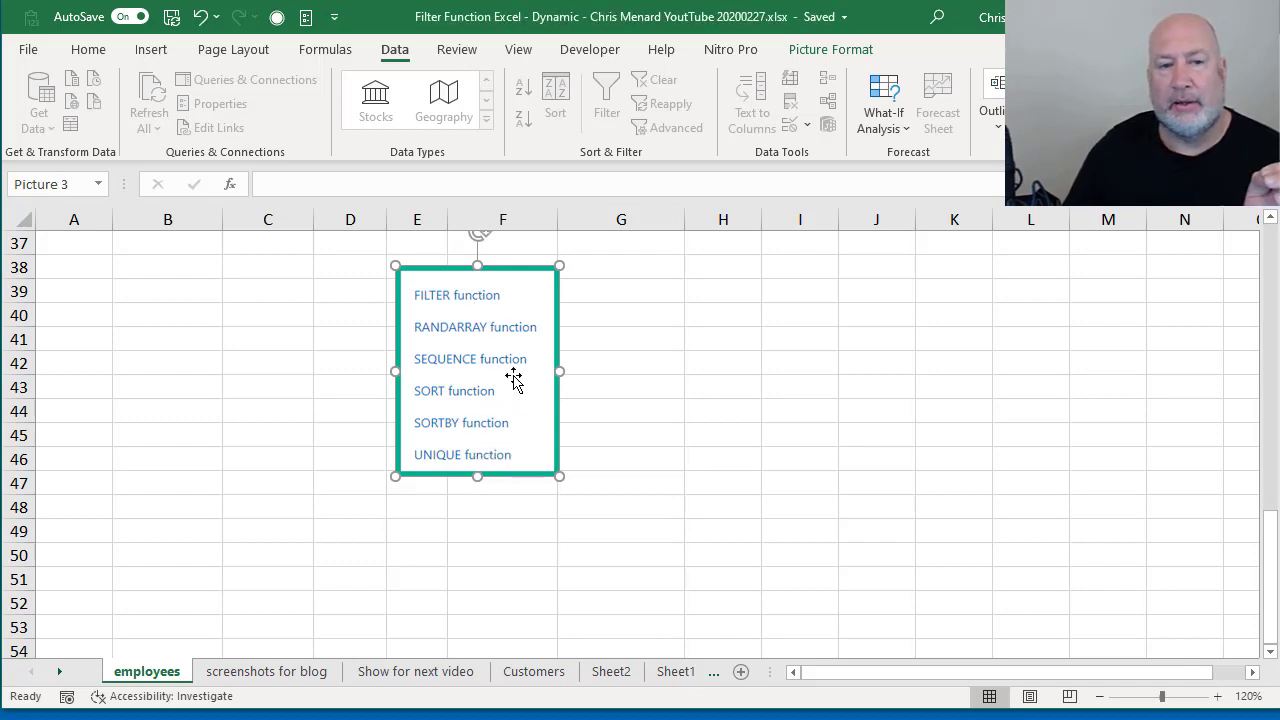
scroll(571, 394, up, 6)
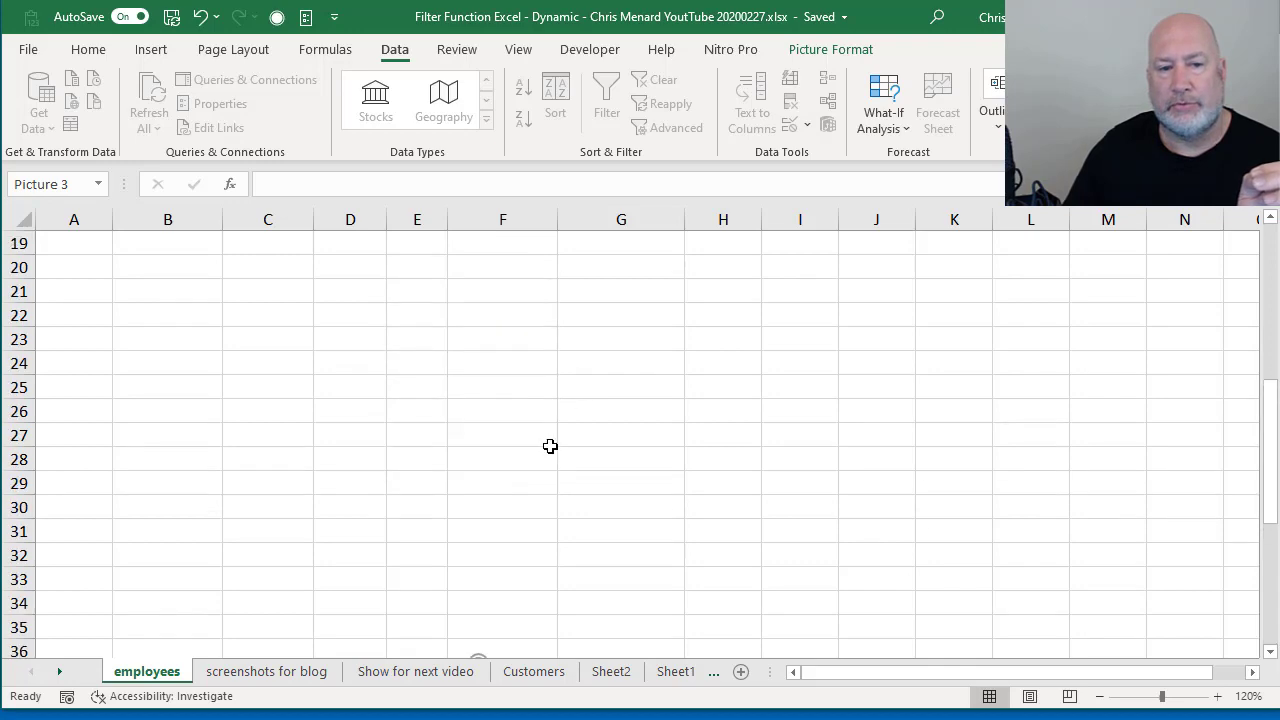
scroll(540, 455, down, 3)
drag(525, 485, 593, 288)
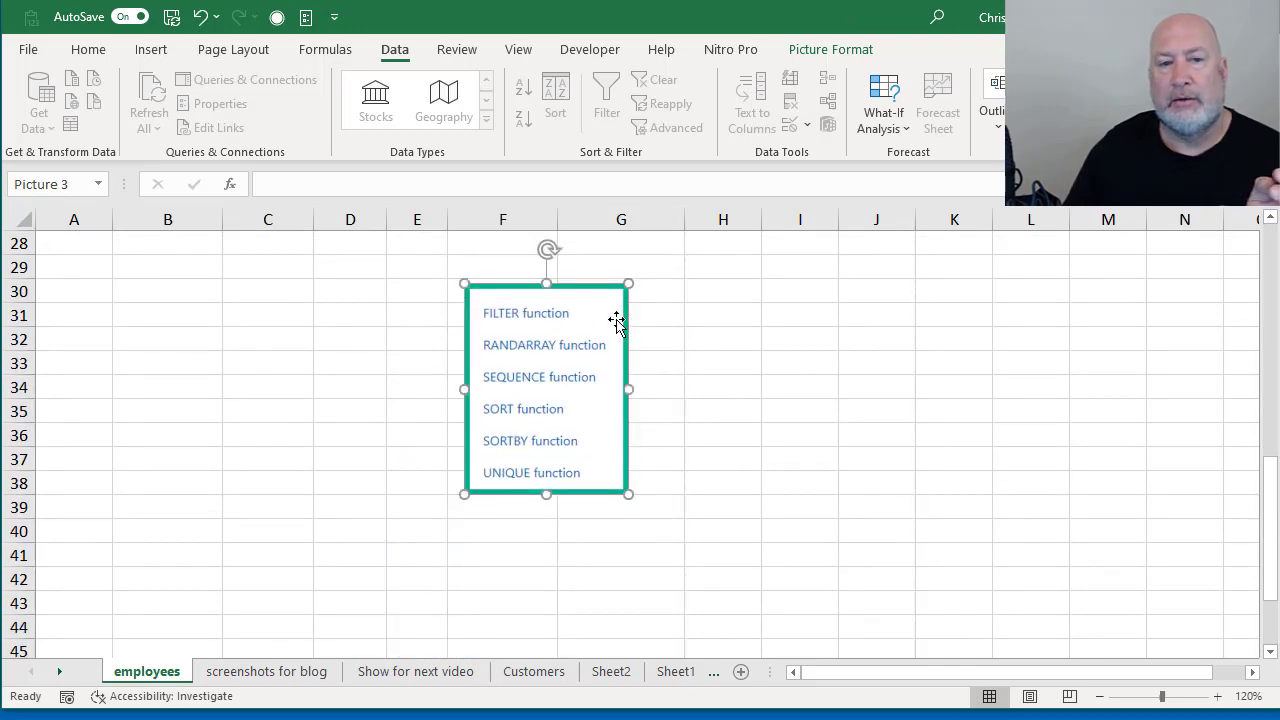
scroll(606, 377, up, 6)
scroll(603, 404, down, 3)
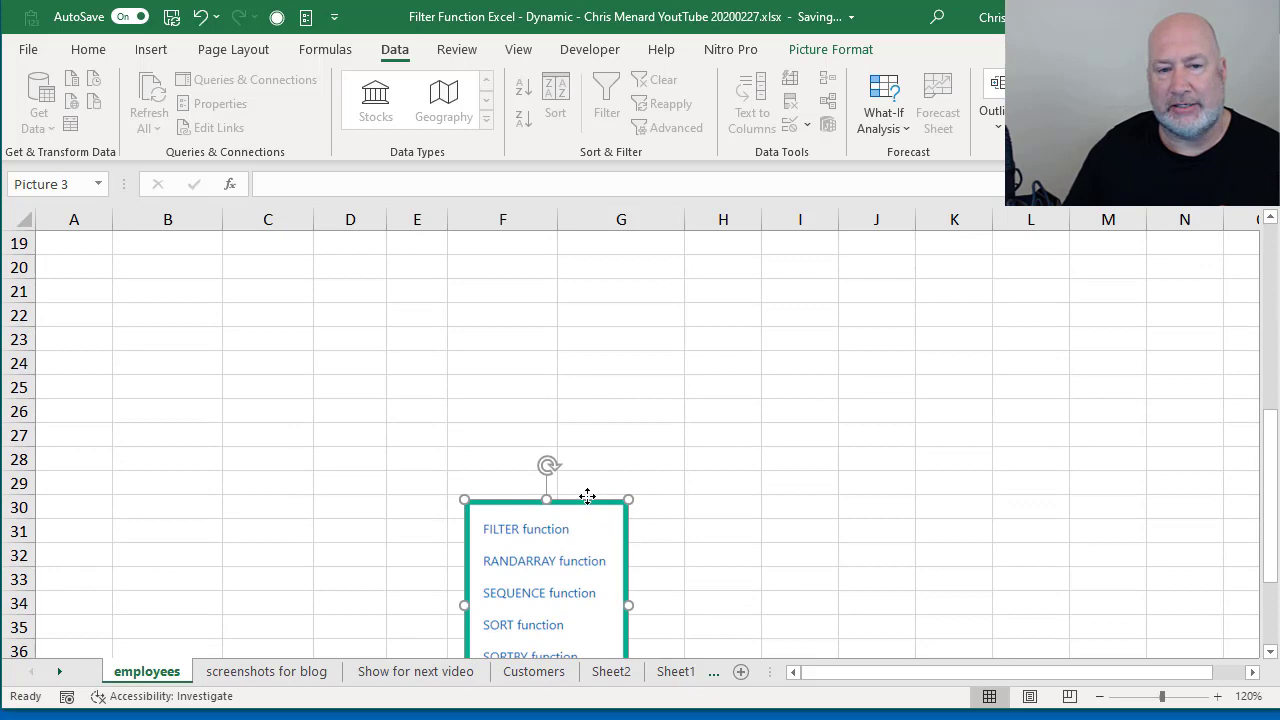
drag(586, 494, 586, 277)
scroll(741, 348, up, 2)
scroll(741, 348, up, 5)
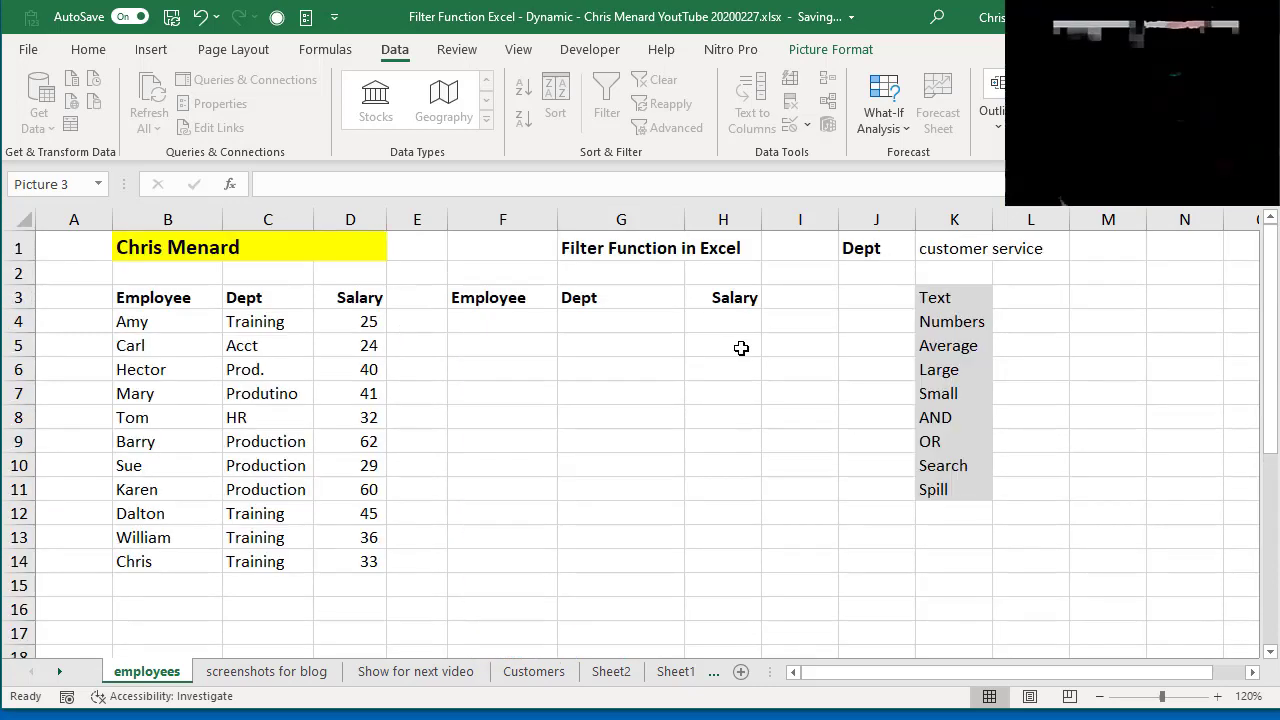